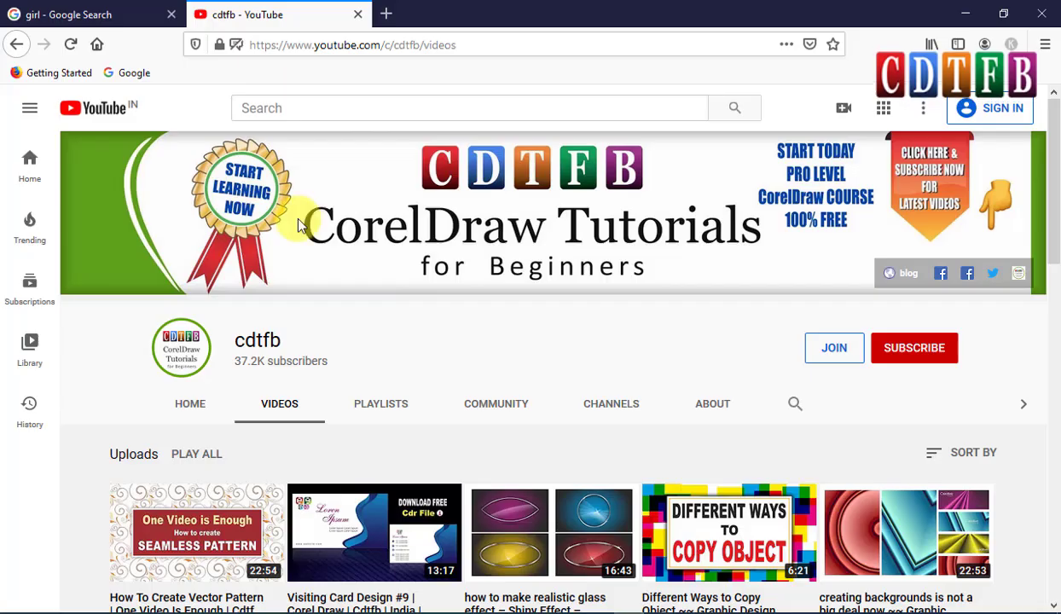
Look through the Google image results for "girl" and examine the enlarged portrait of the woman with long blonde hair.
left_click(137, 14)
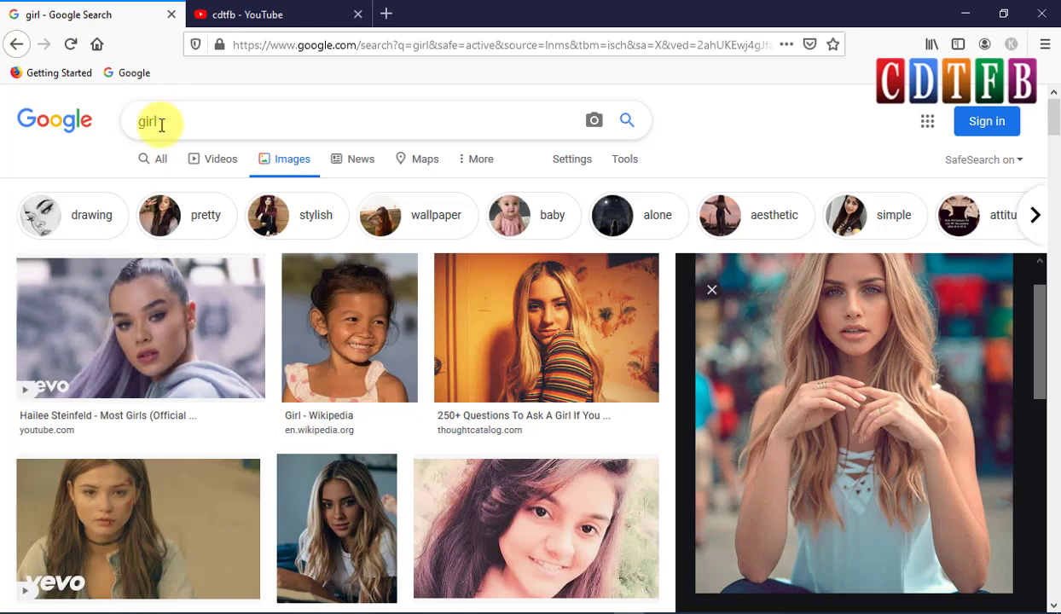
scroll(467, 327, "down", 10)
scroll(558, 326, "down", 10)
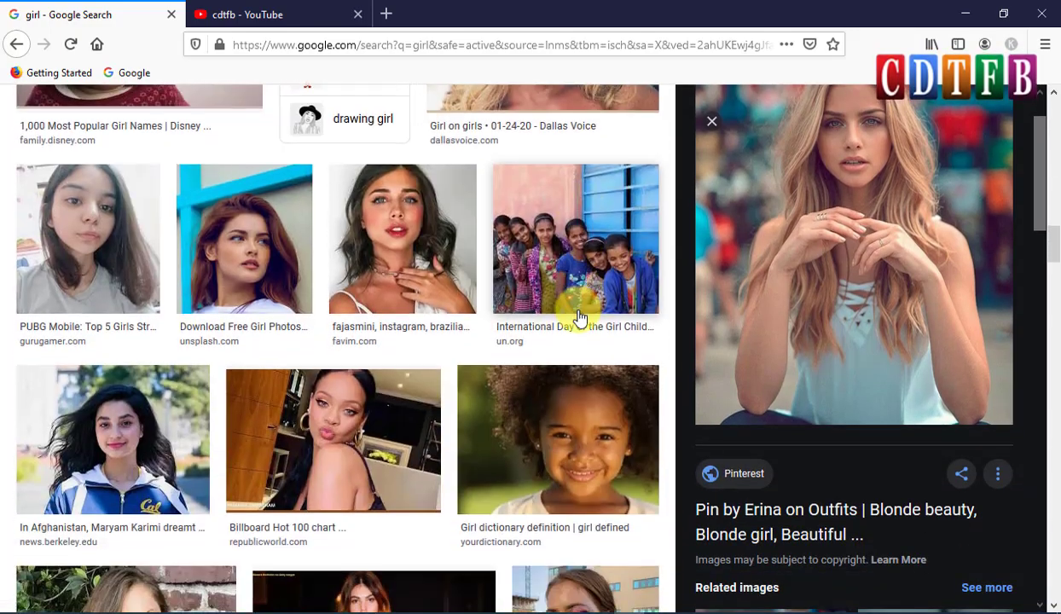
scroll(578, 314, "down", 4)
scroll(575, 311, "down", 3)
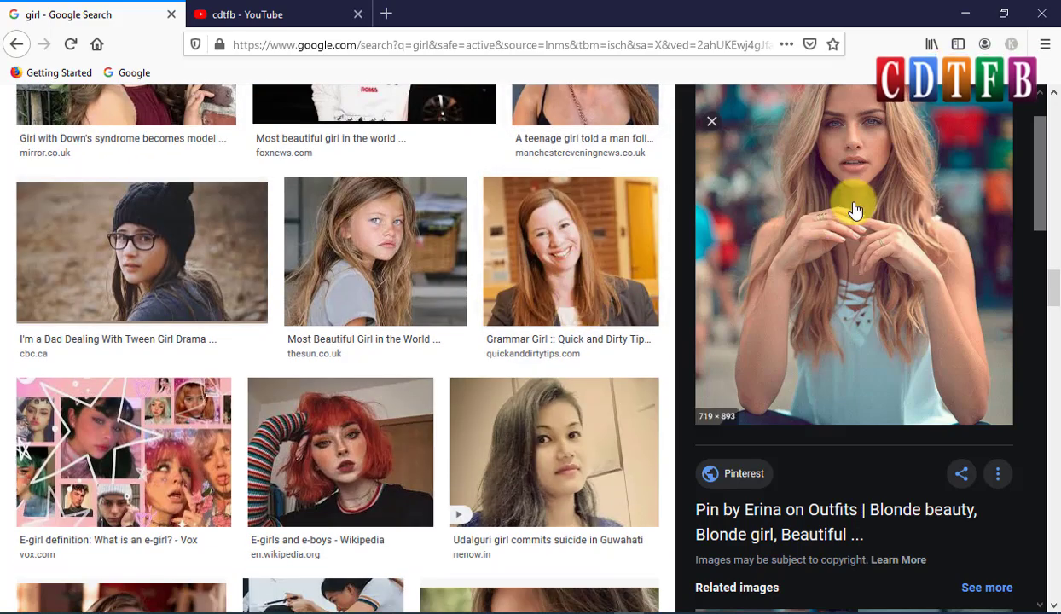
scroll(750, 281, "down", 4)
scroll(768, 282, "up", 4)
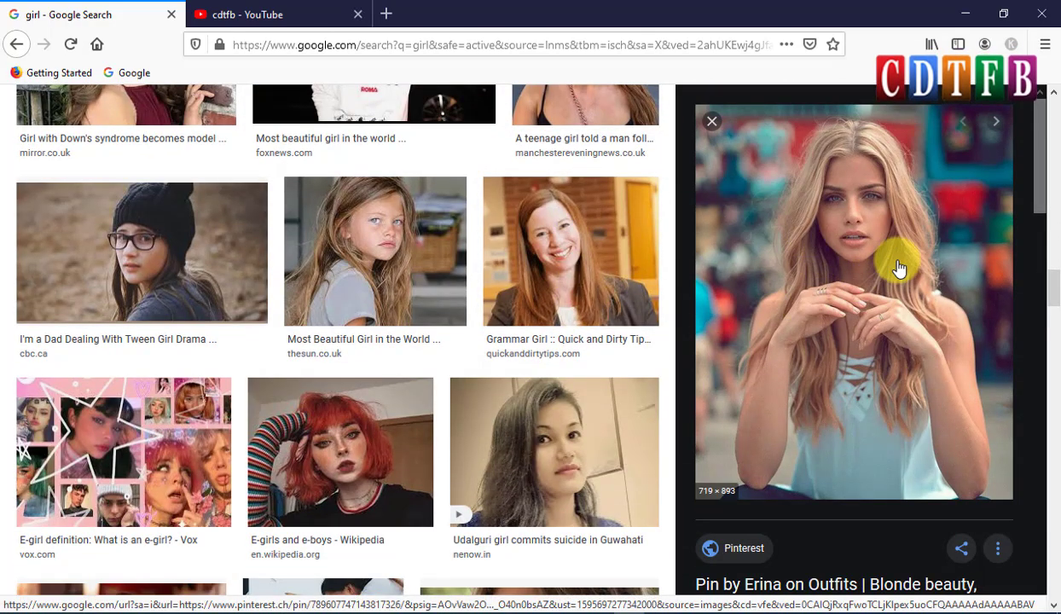
scroll(940, 301, "down", 3)
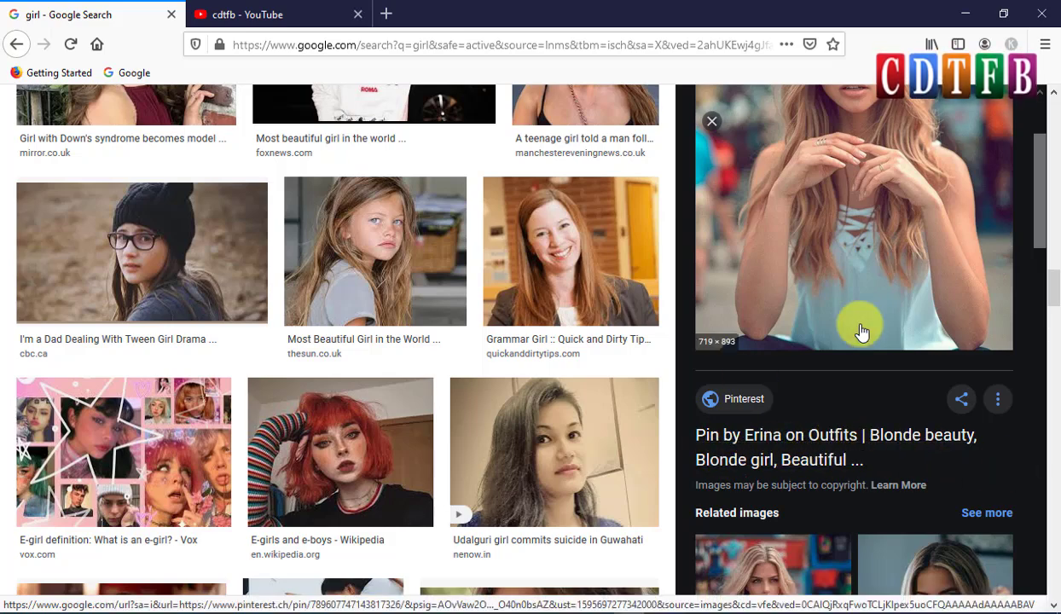
scroll(859, 305, "up", 5)
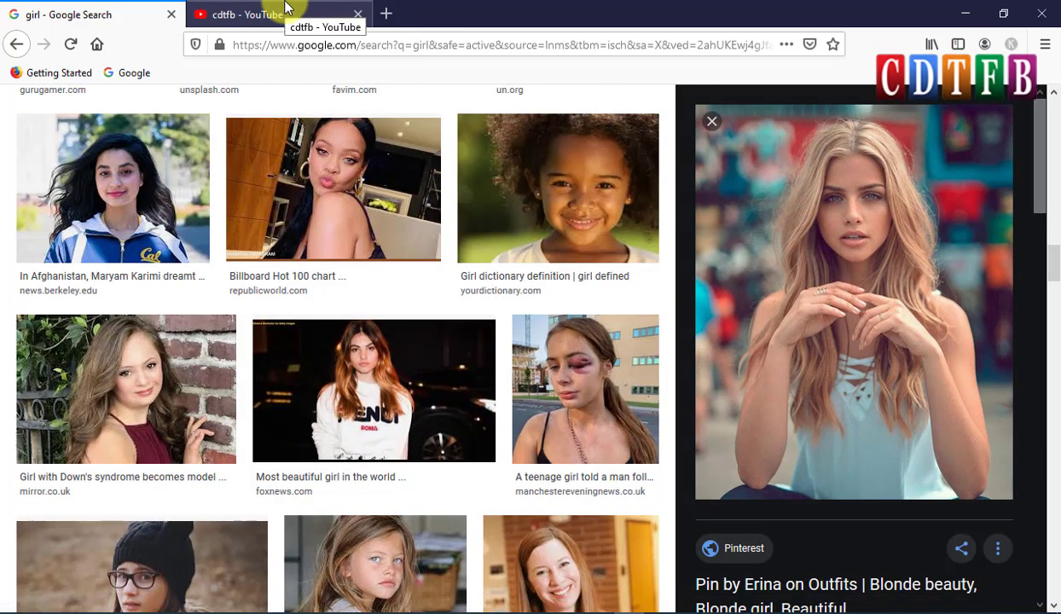
left_click(284, 10)
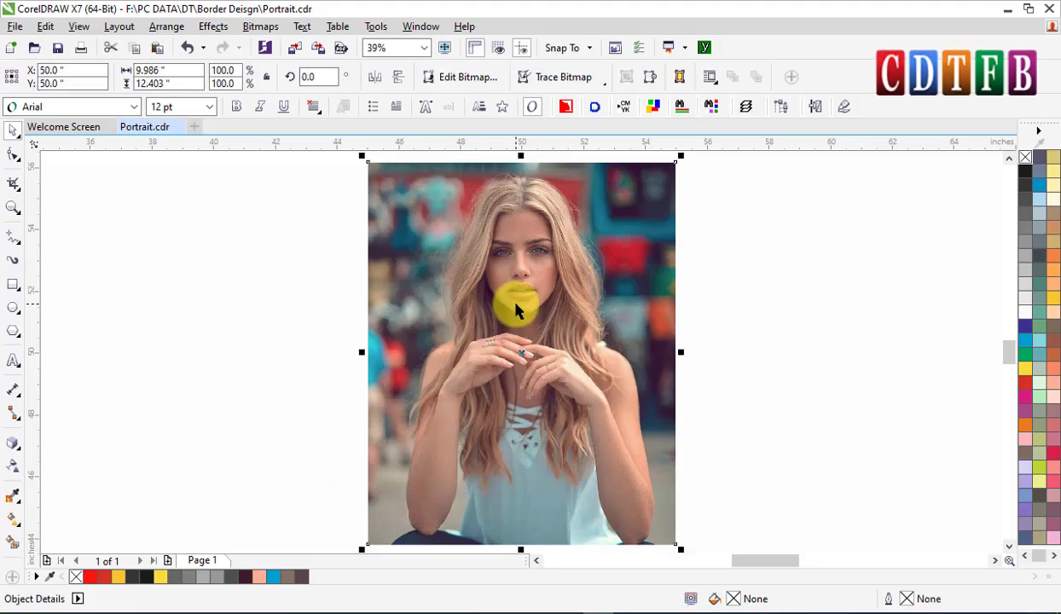
In CorelDRAW, dismiss the Visual Basic run-time error dialog and deselect the portrait bitmap.
left_click(515, 309)
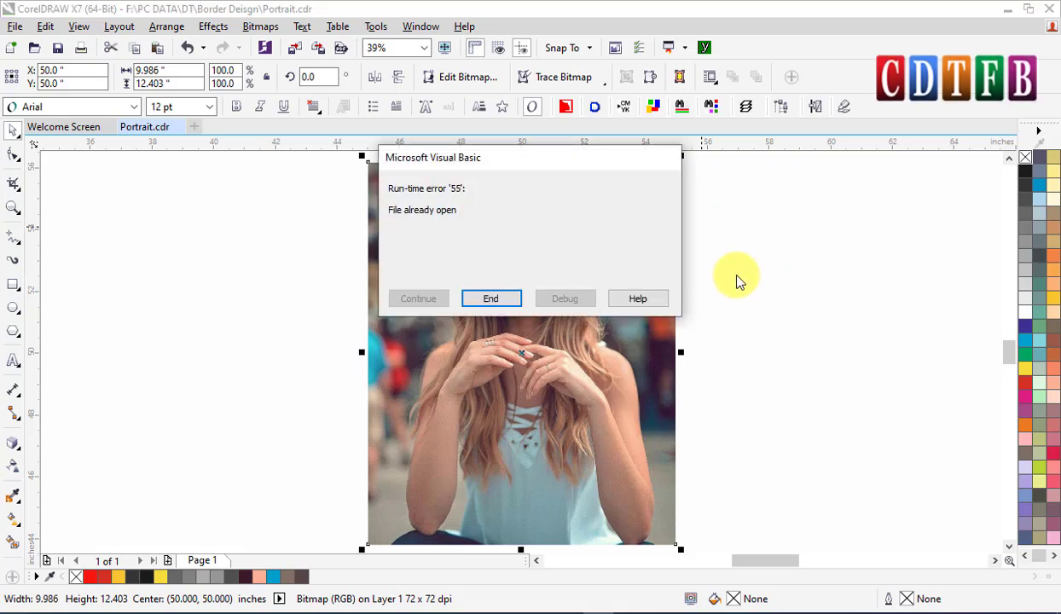
left_click(481, 296)
left_click(755, 245)
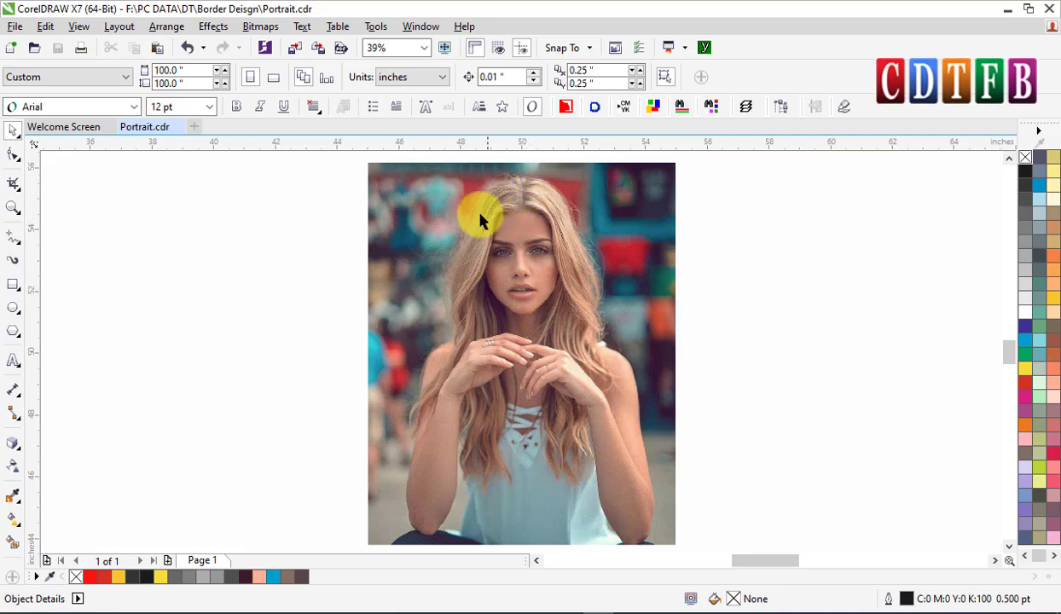
Trace the face edge with the Pen tool from the cheek up along the hairline, across the forehead and down past the opposite temple.
key("F2")
left_click_drag(466, 200, 616, 345)
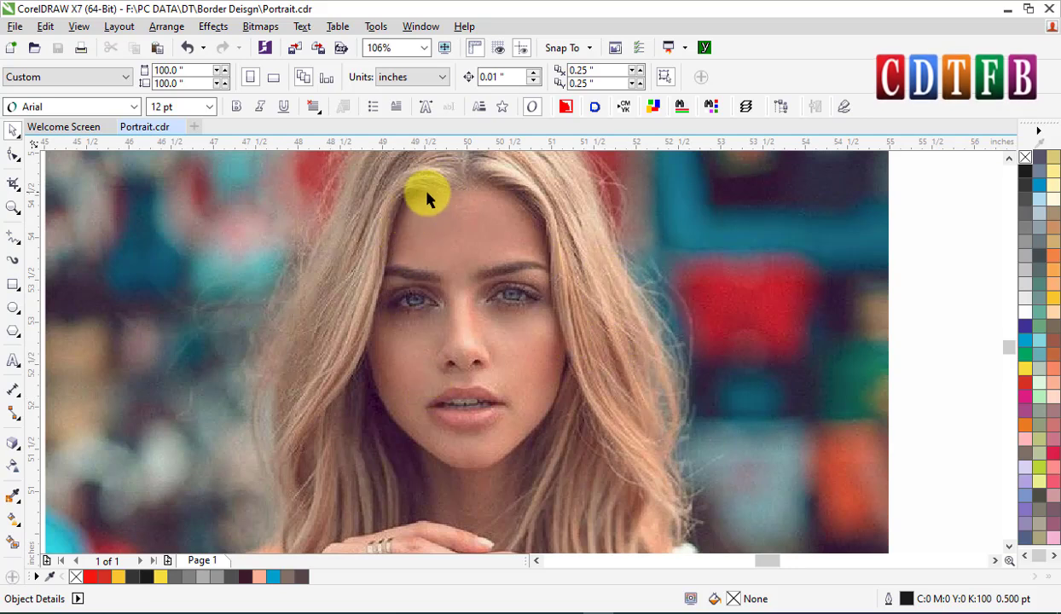
left_click(13, 236)
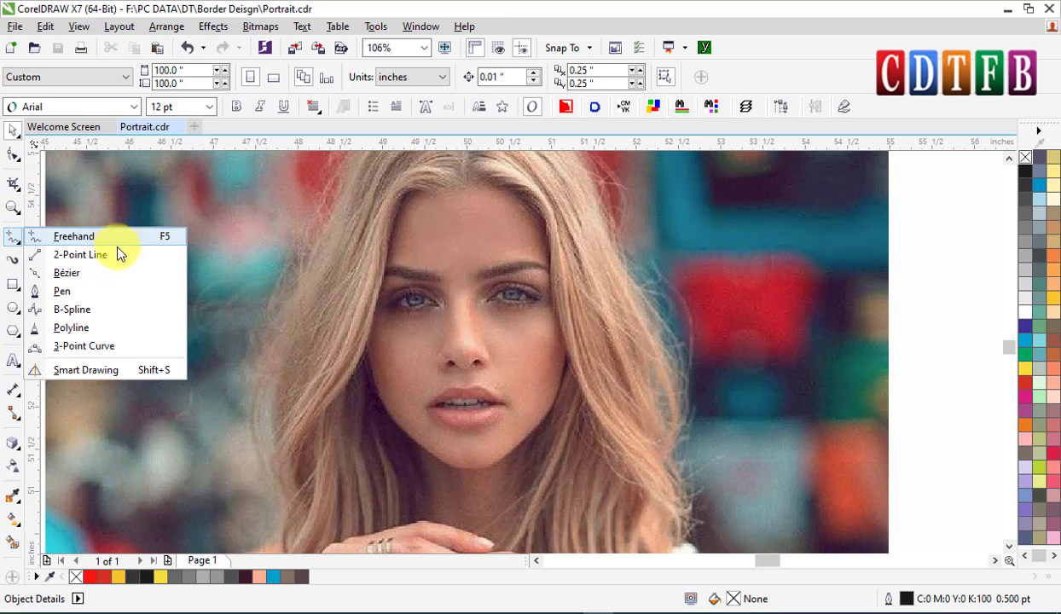
left_click(87, 293)
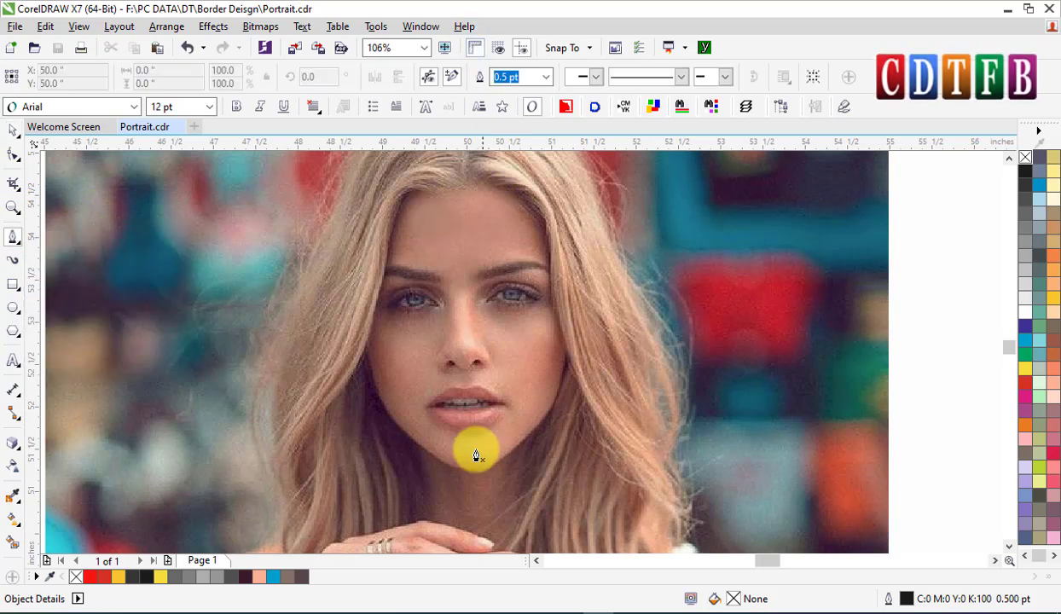
left_click(364, 356)
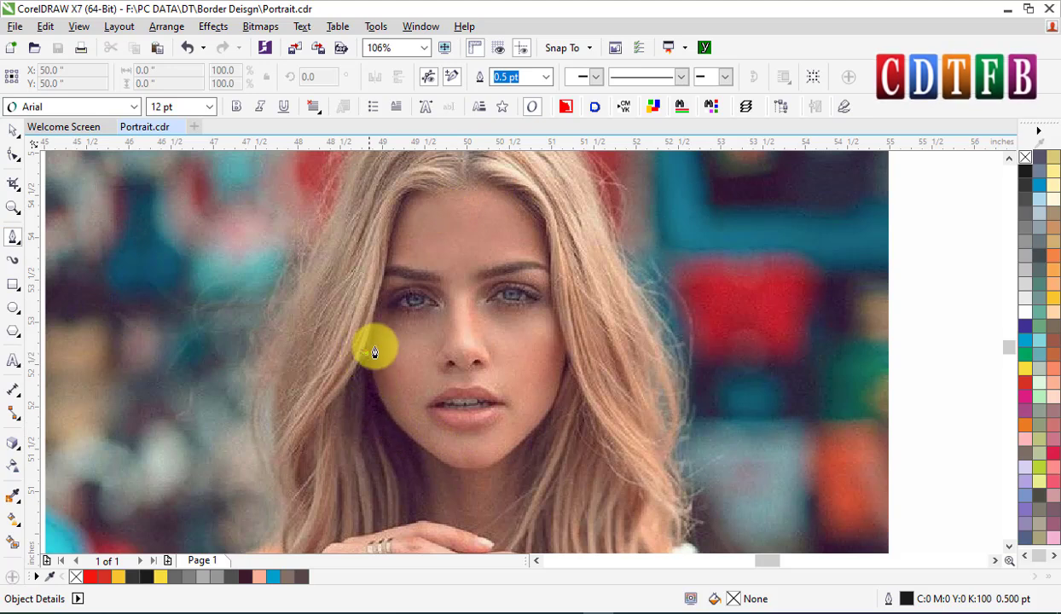
left_click(385, 275)
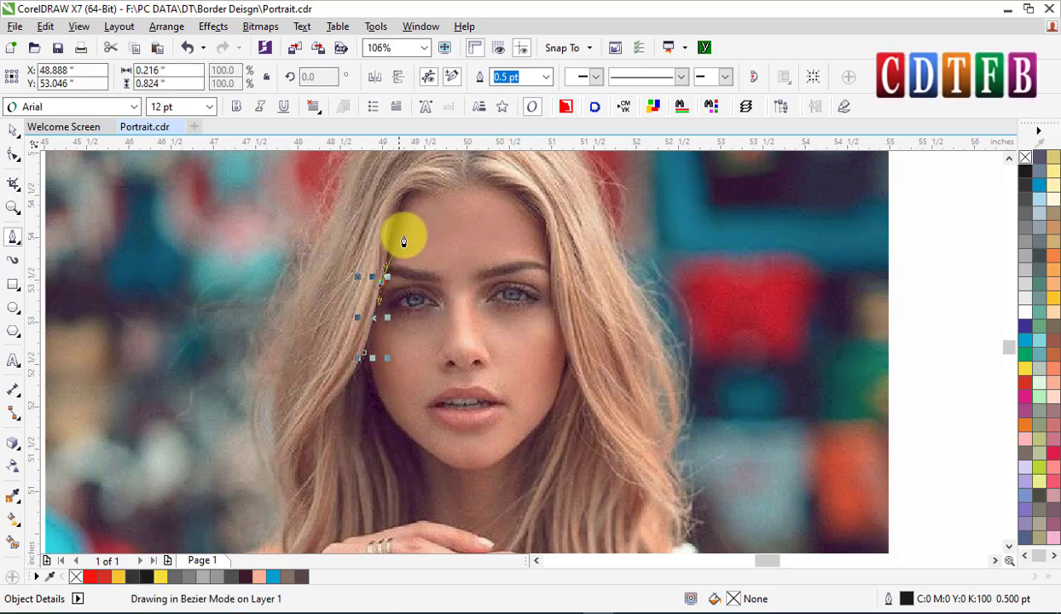
double_click(416, 184)
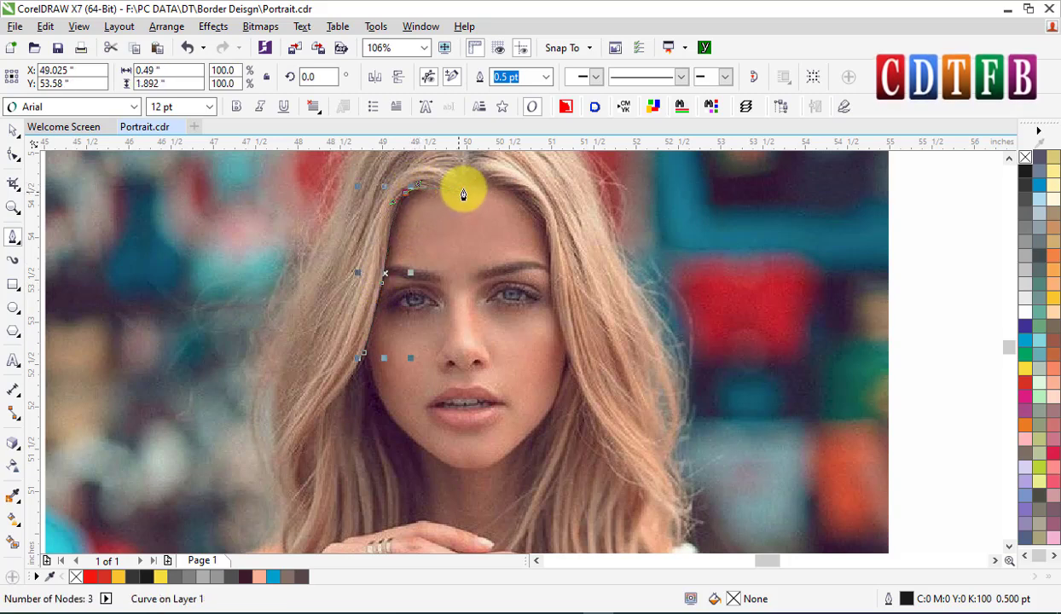
left_click_drag(468, 186, 553, 264)
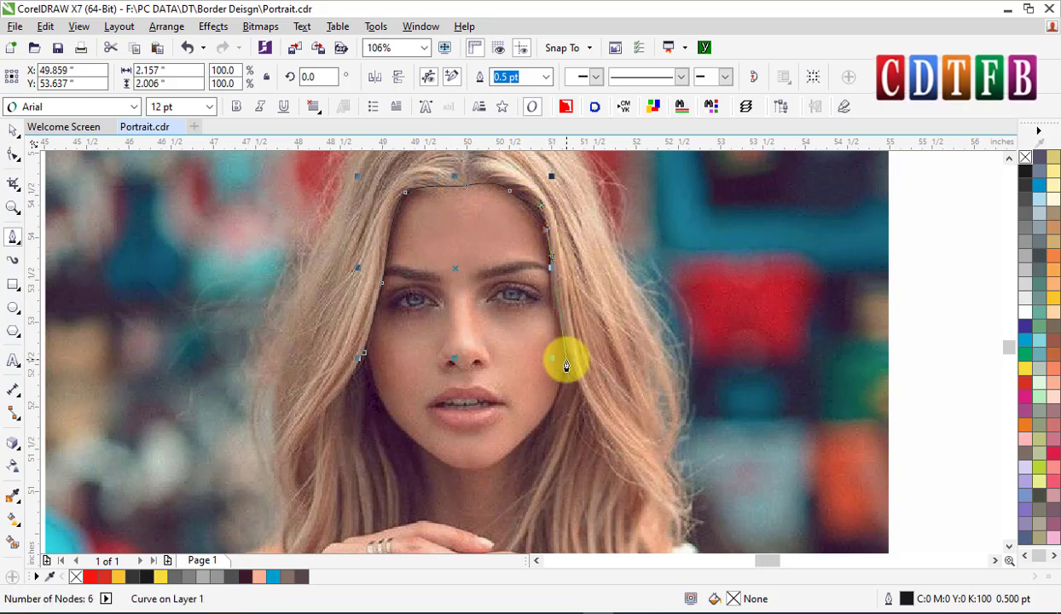
Continue the face outline down the cheek and around the chin, closing it at its starting point as a curve about 2.4 by 3.4 inches.
mouse_move(568, 359)
left_mouse_down()
mouse_move(591, 389)
mouse_move(588, 406)
left_mouse_up()
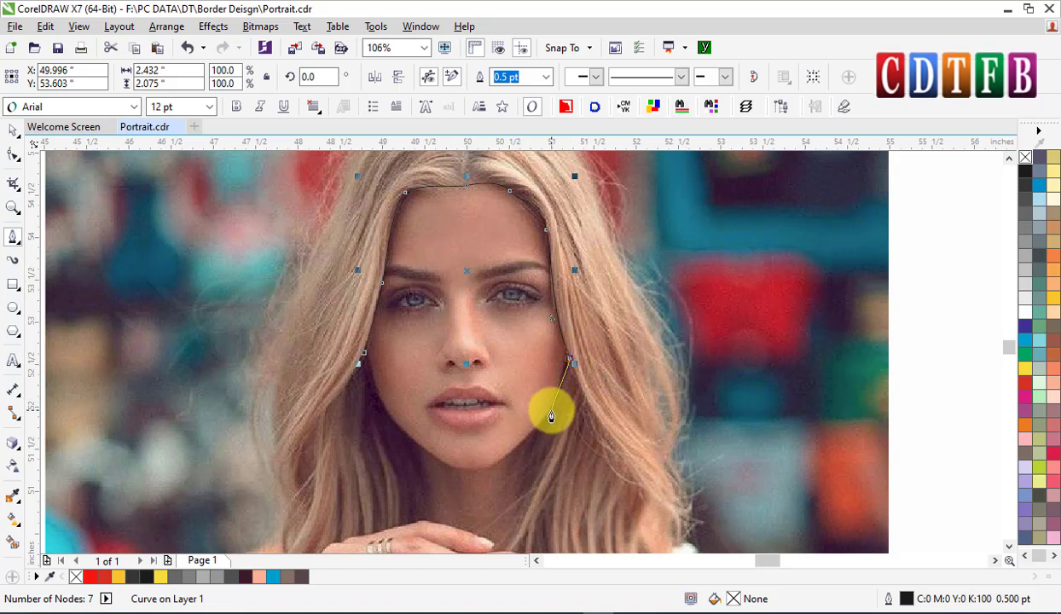
left_click_drag(551, 410, 543, 416)
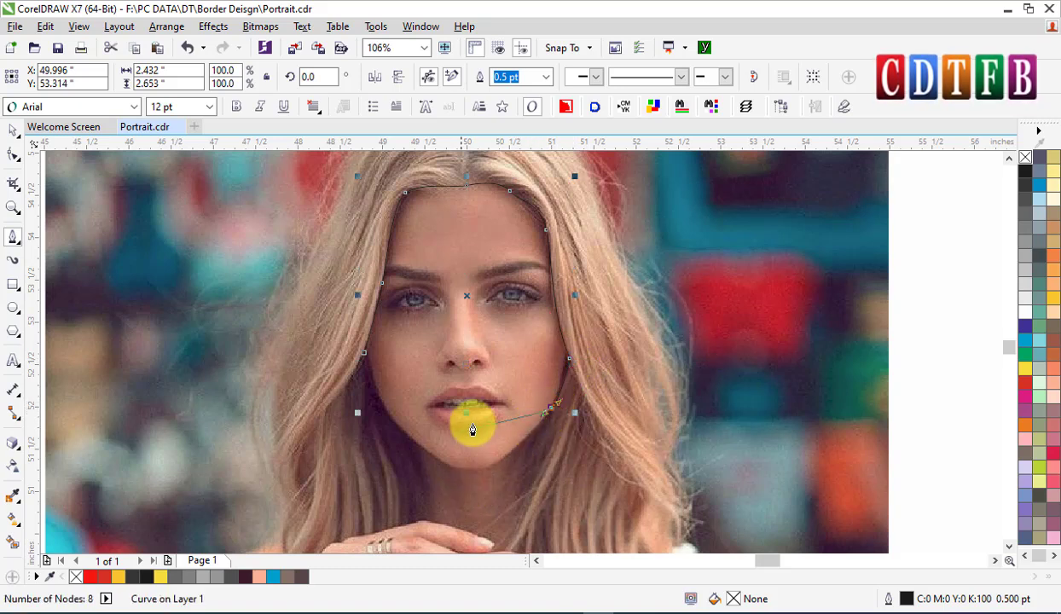
left_click_drag(498, 462, 466, 482)
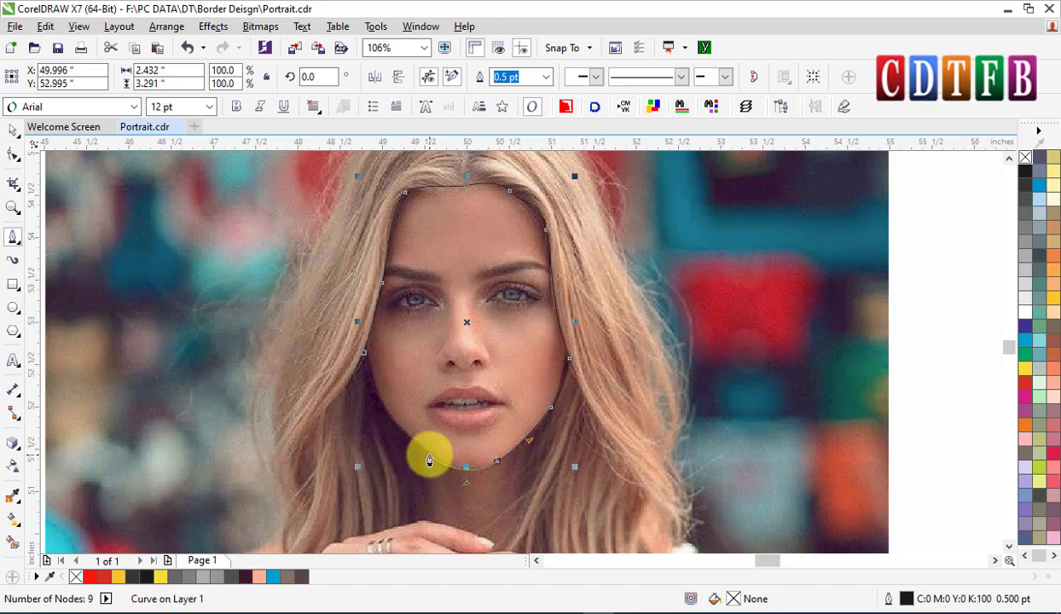
left_click(429, 450)
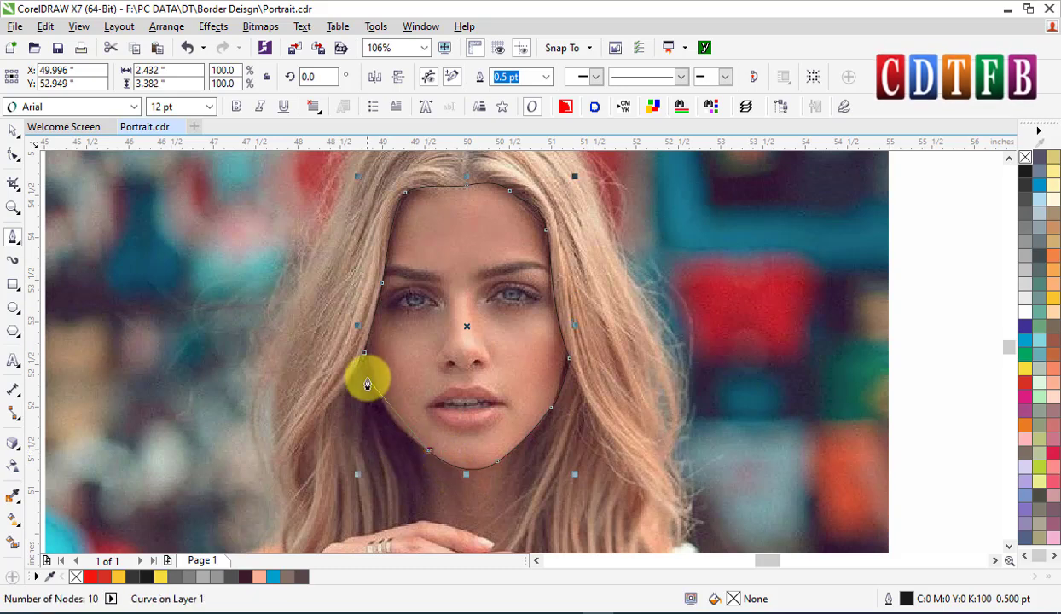
mouse_move(375, 392)
left_mouse_down()
mouse_move(363, 368)
mouse_move(375, 372)
left_mouse_up()
left_click_drag(380, 401, 365, 358)
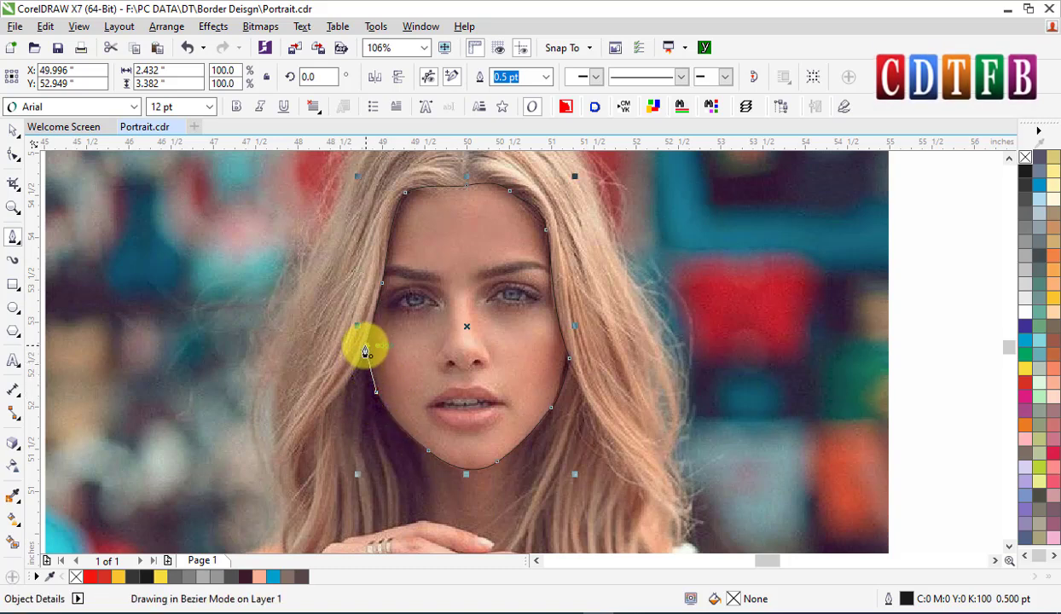
left_click(366, 352)
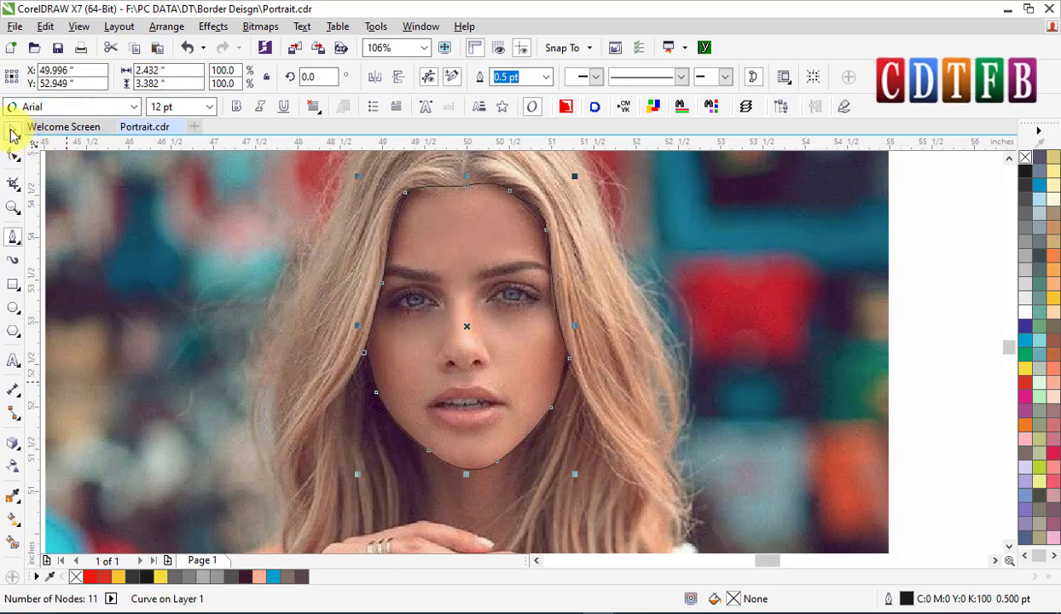
left_click(13, 130)
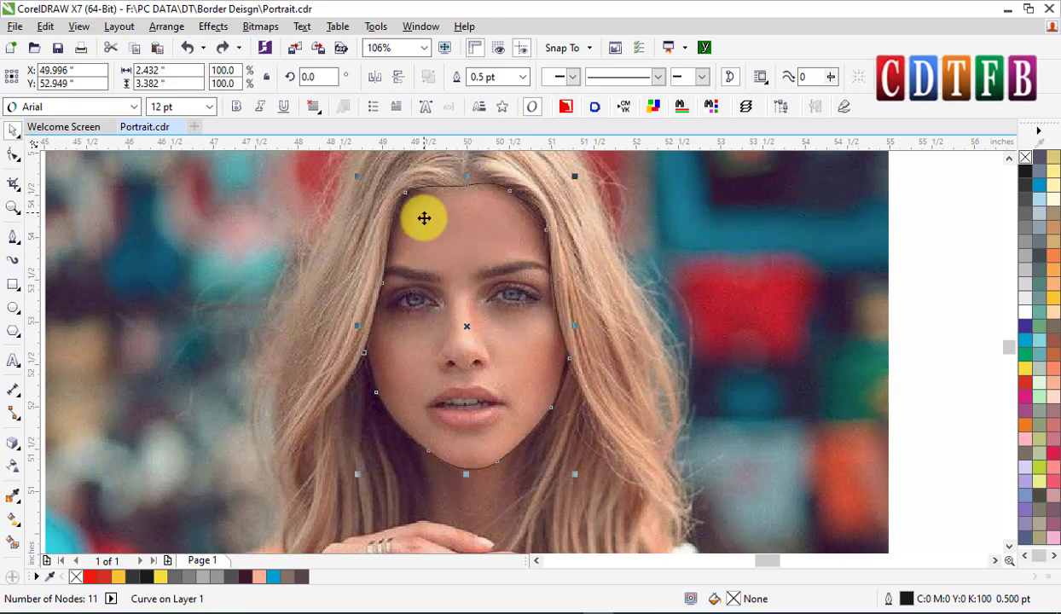
Insert a new page after Page 1 and return to Page 1.
left_click(207, 563)
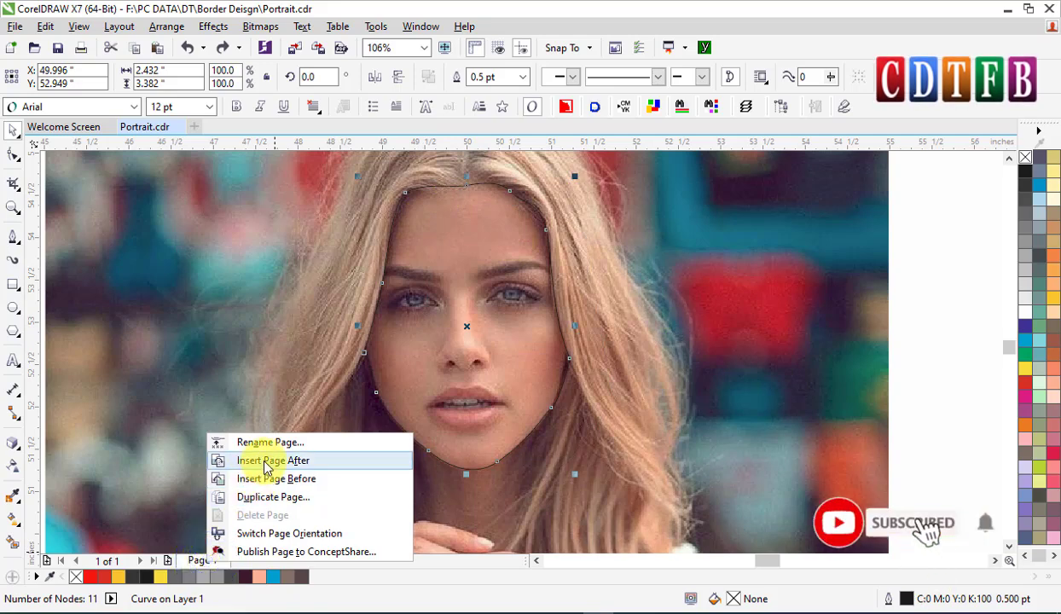
left_click(264, 461)
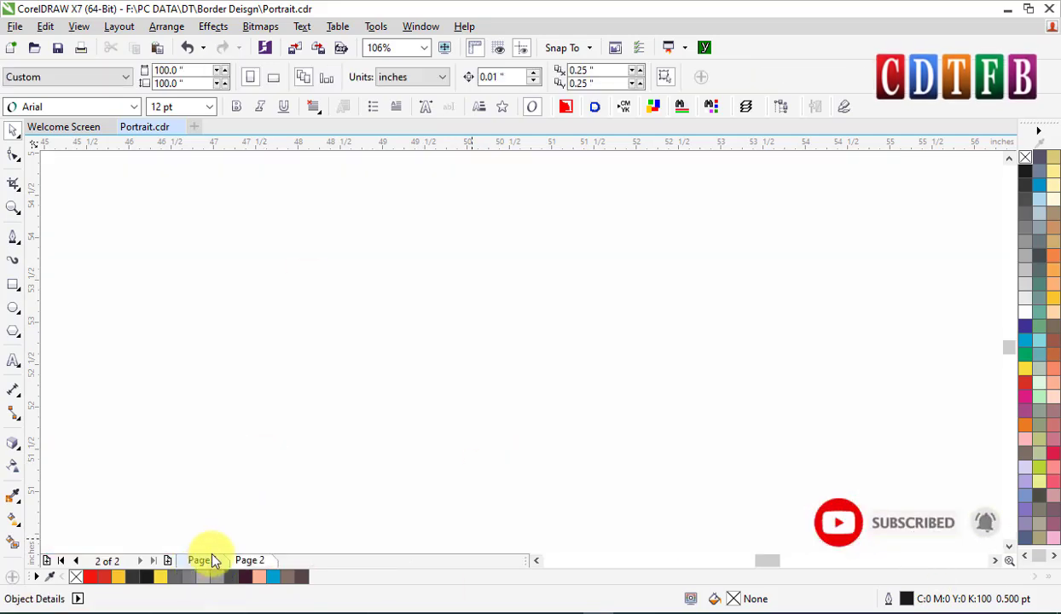
left_click(205, 559)
Select the traced face curve and set its outline colour to yellow (C:0 M:0 Y:100 K:0).
left_click(452, 255)
right_click(485, 260)
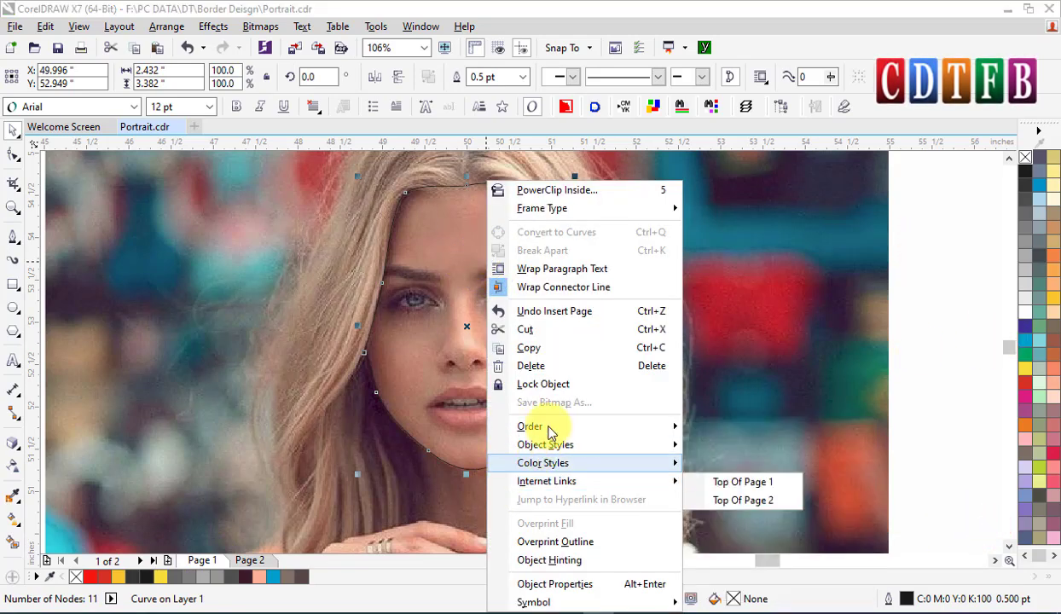
right_click(1028, 371)
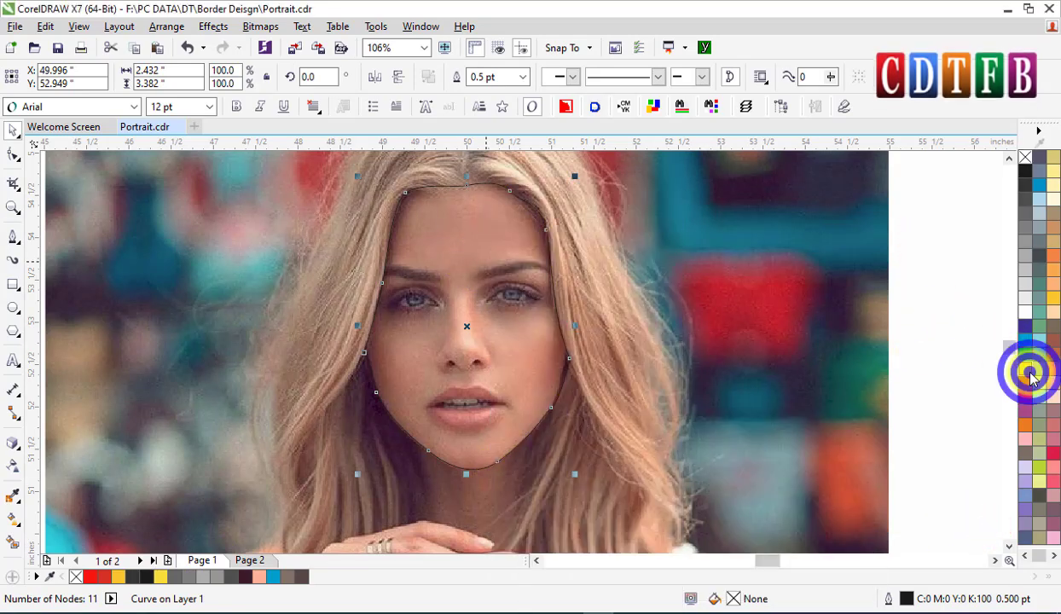
Copy the yellow face outline from Page 1 and paste it onto Page 2.
right_click(438, 249)
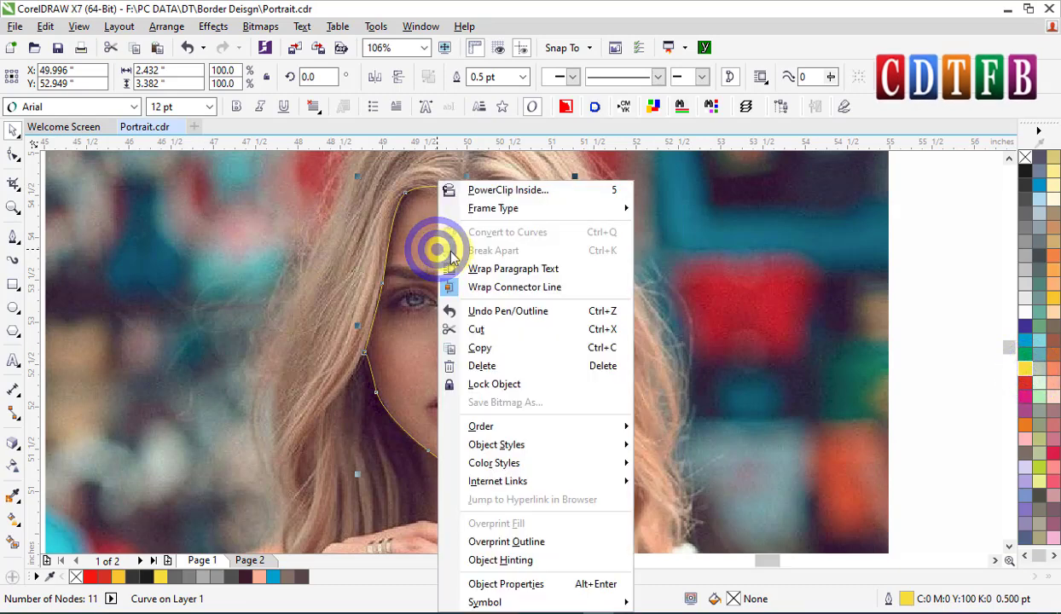
left_click(496, 352)
left_click(256, 561)
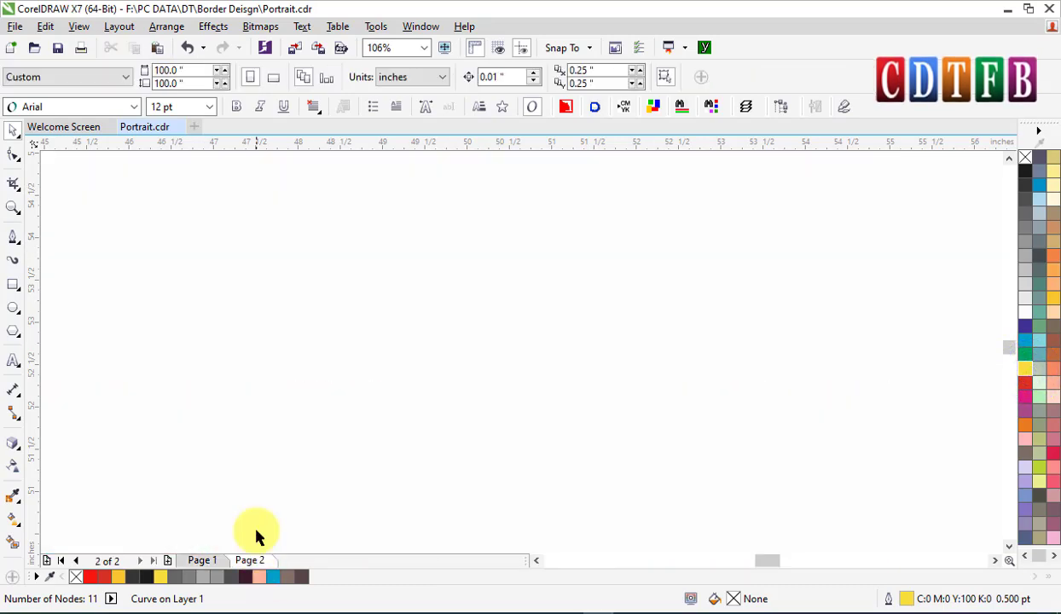
right_click(579, 264)
left_click(616, 363)
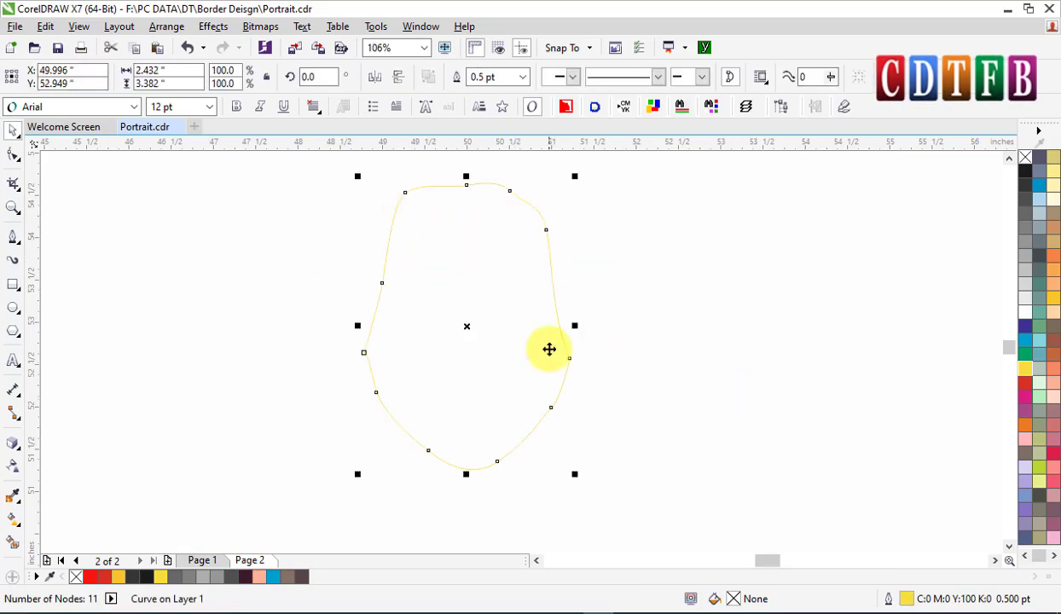
Return to Page 1 and start a Pen-tool hair outline from the photo's left edge of the hair up over the crown.
left_click(202, 561)
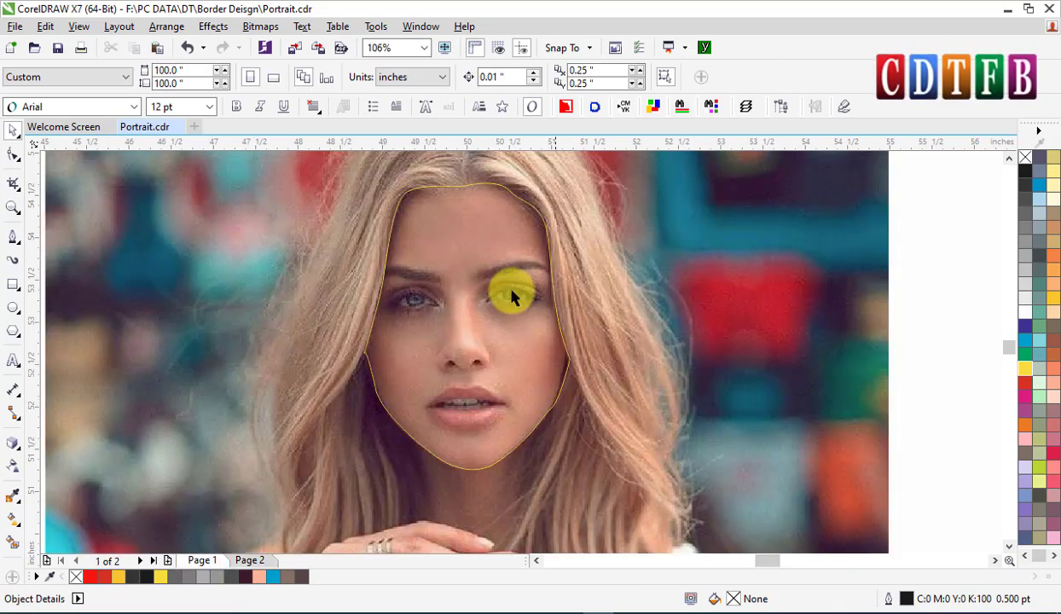
scroll(553, 365, "up", 2)
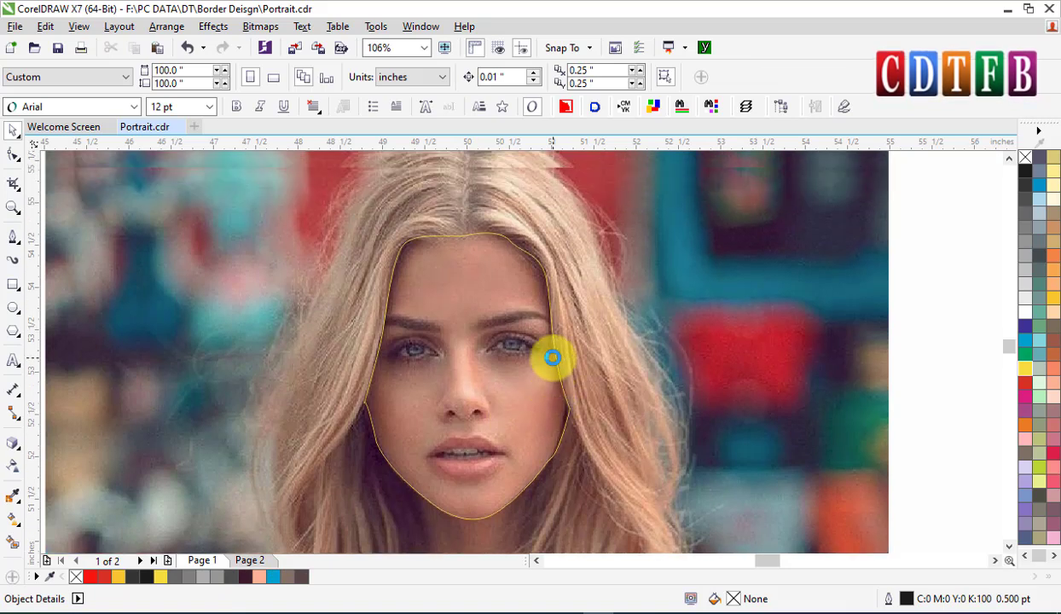
scroll(559, 341, "down", 1)
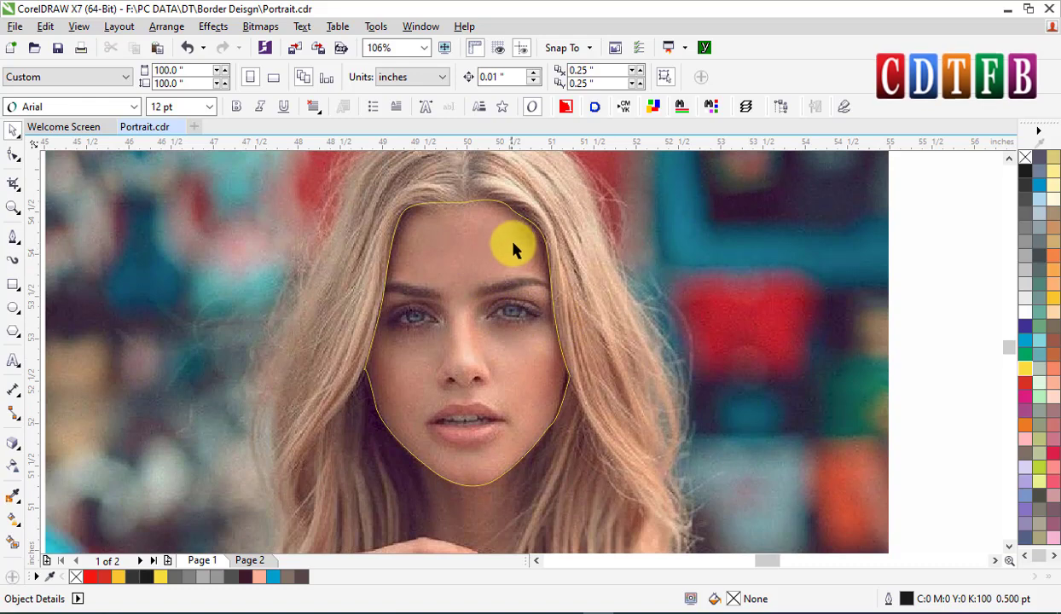
scroll(516, 244, "down", 3)
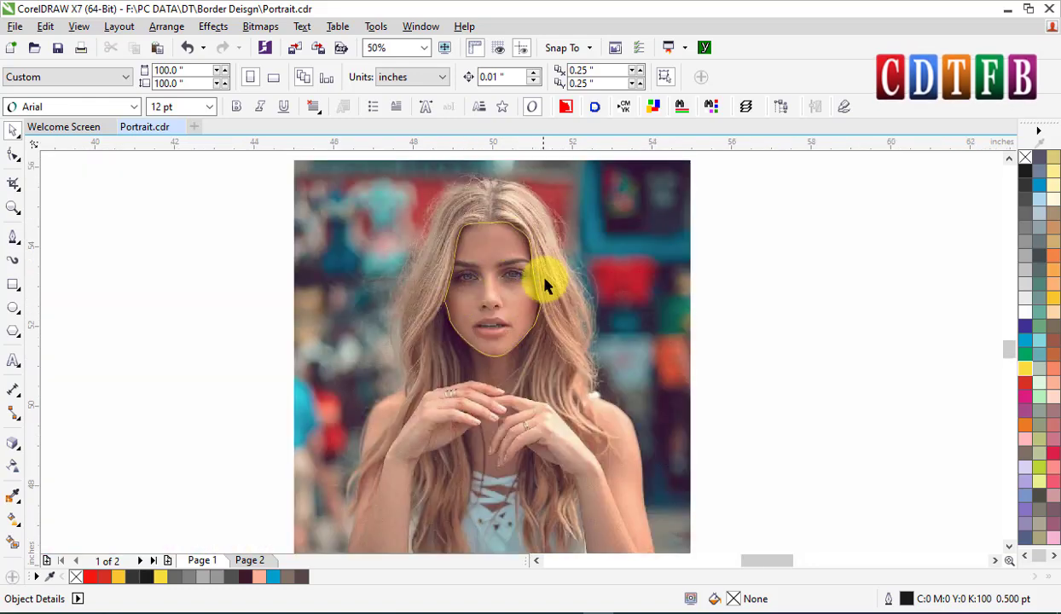
scroll(544, 273, "down", 2)
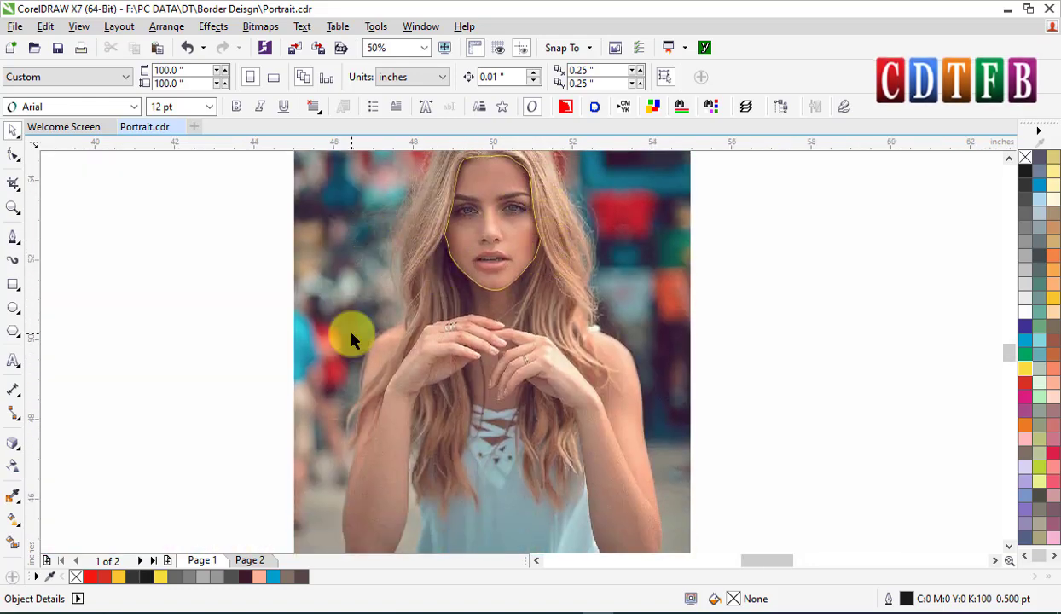
scroll(461, 185, "up", 2)
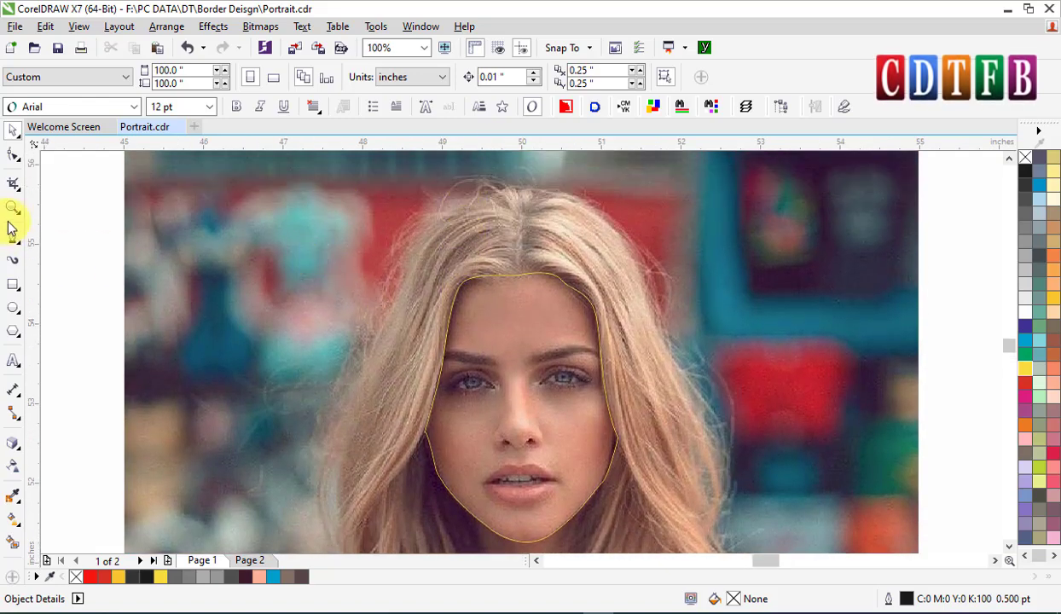
left_click(12, 239)
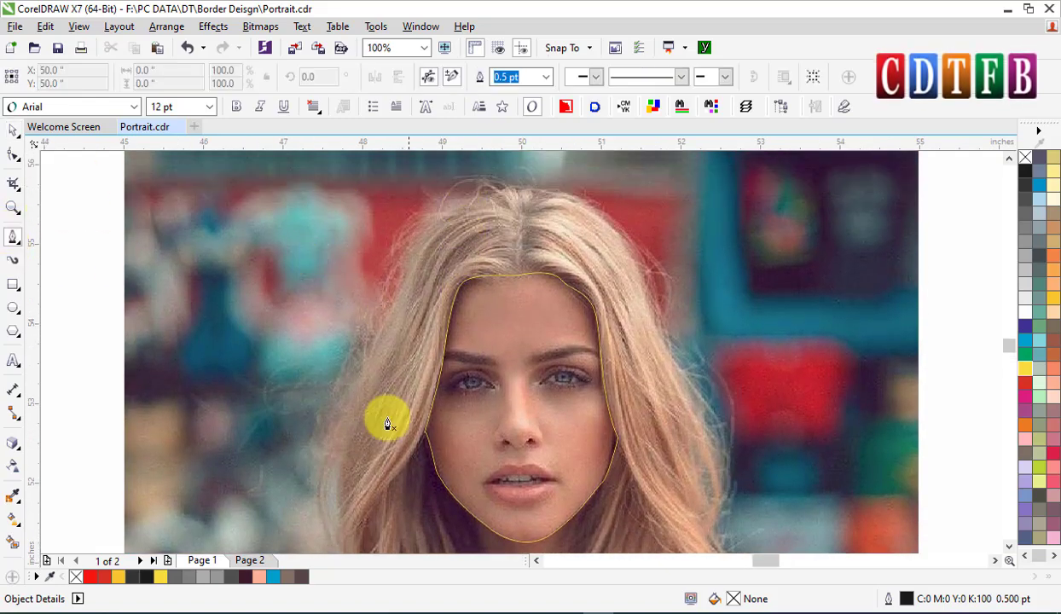
left_click(333, 433)
left_click(414, 258)
left_click_drag(528, 197, 567, 197)
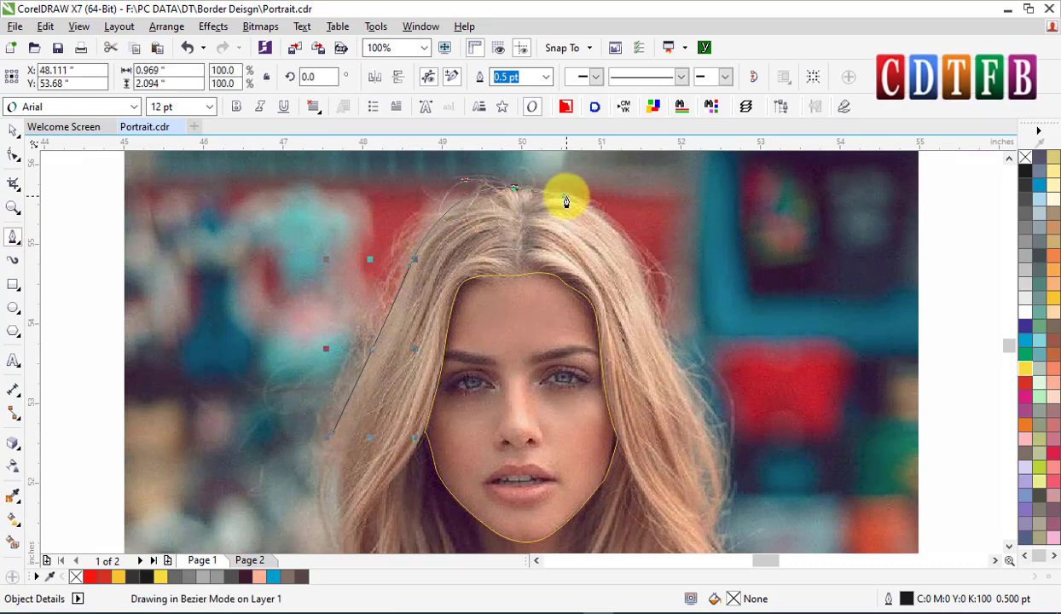
Continue the hair outline from the crown down the outer edge of the hair on the photo's right side, to below chin level.
left_click(649, 275)
mouse_move(698, 371)
left_mouse_down()
mouse_move(708, 361)
mouse_move(701, 378)
mouse_move(736, 428)
left_mouse_up()
left_click(650, 273, "alt")
left_click(737, 431)
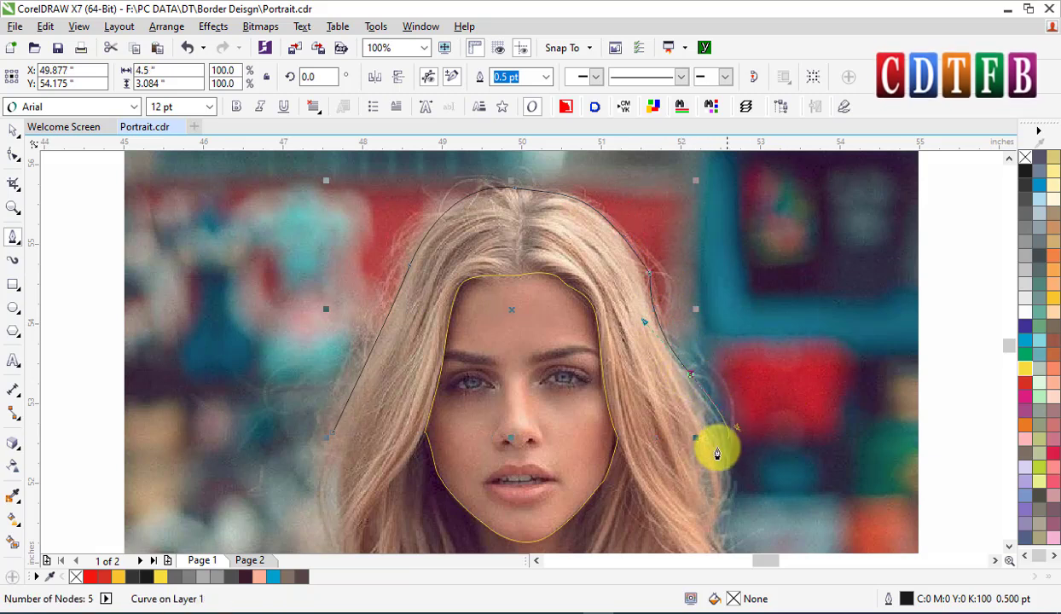
scroll(718, 441, "down", 2)
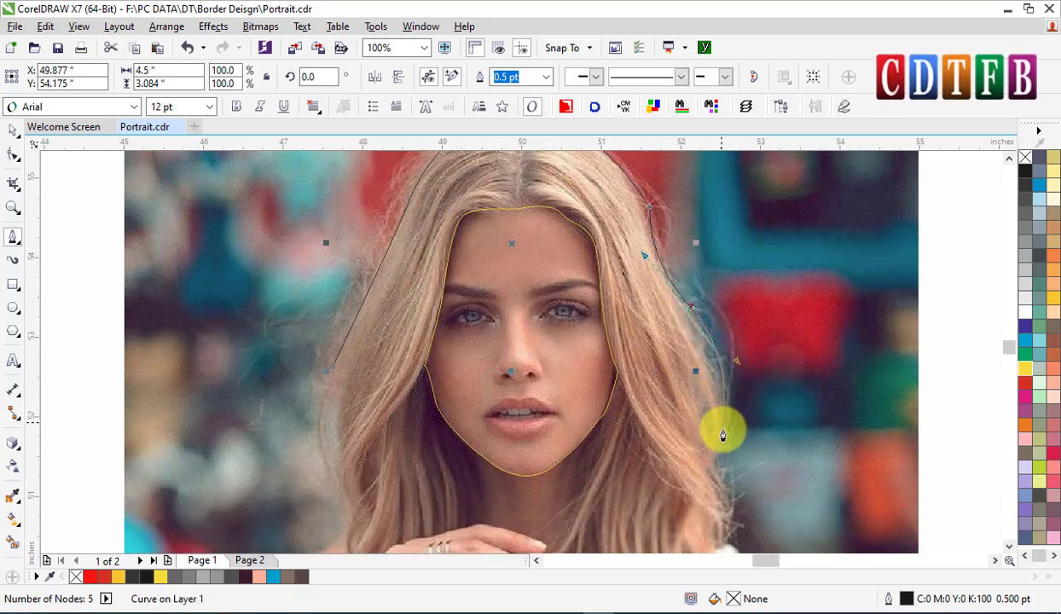
left_click(723, 433)
scroll(718, 429, "down", 2)
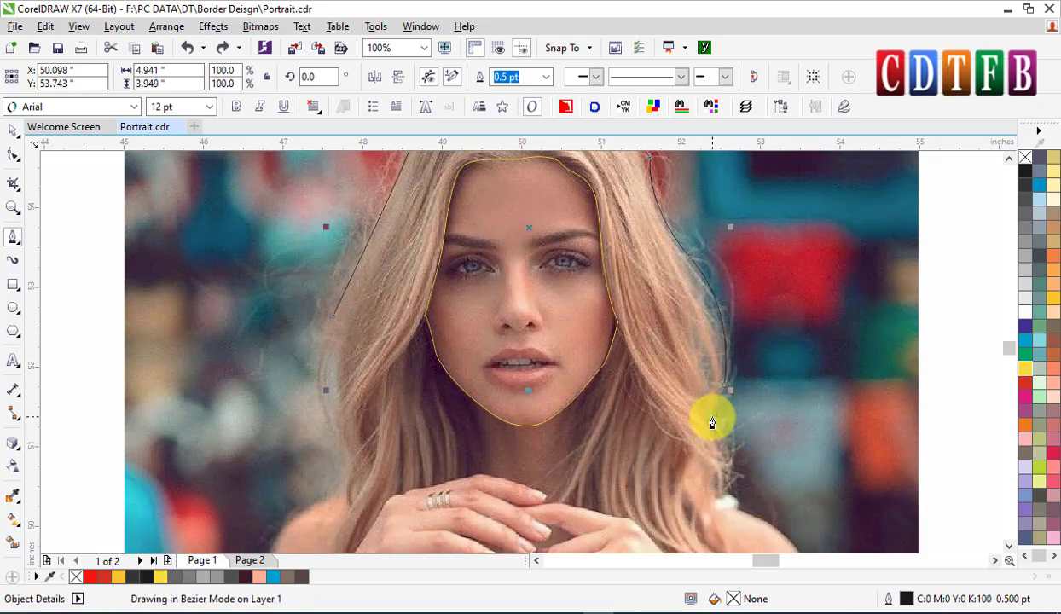
left_click(705, 426)
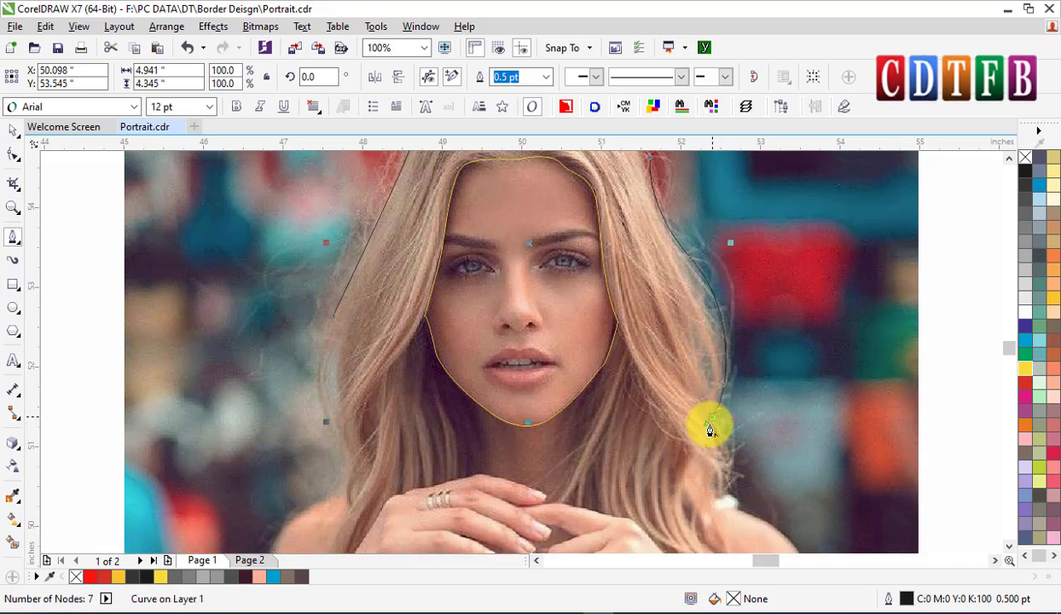
Extend the hair outline past the shoulder and shape the curled hair tip over the upper arm on the photo's right side.
scroll(710, 426, "down", 4)
left_click_drag(732, 329, 728, 412)
mouse_move(738, 488)
left_mouse_down()
mouse_move(714, 515)
mouse_move(686, 515)
left_mouse_up()
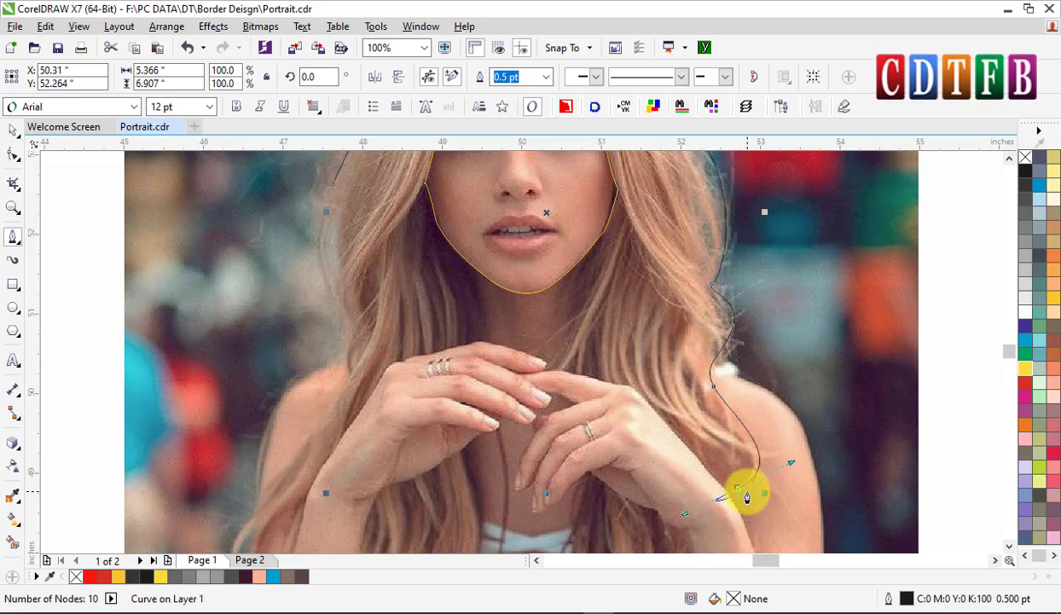
mouse_move(739, 442)
left_mouse_down()
mouse_move(710, 437)
mouse_move(724, 437)
left_mouse_up()
left_click_drag(738, 475, 726, 489)
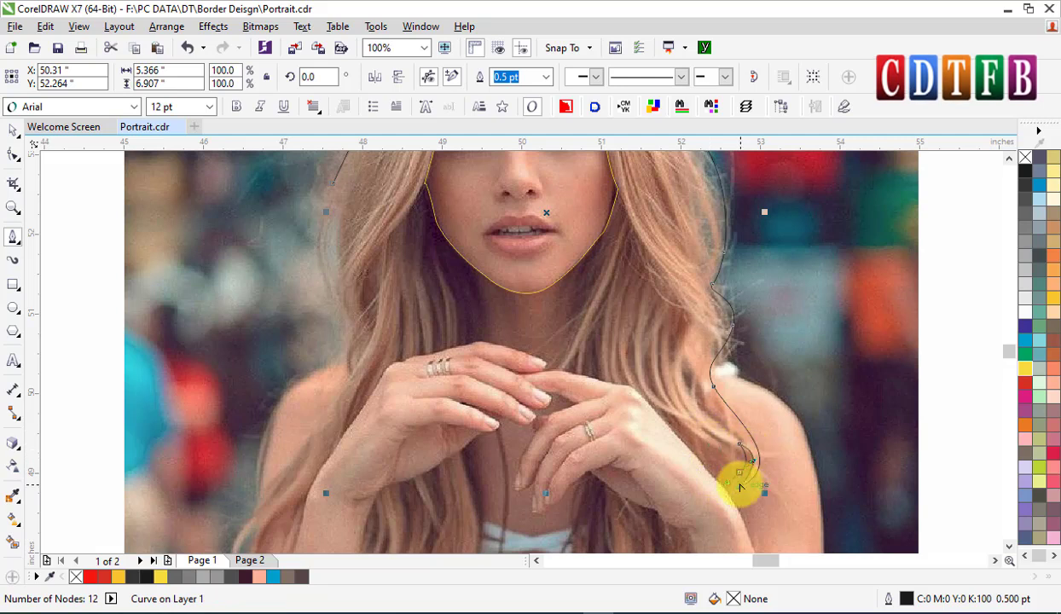
Trace the thin pointed strands between the upper arm and the back of the hand as part of the hair outline.
scroll(735, 467, "down", 2)
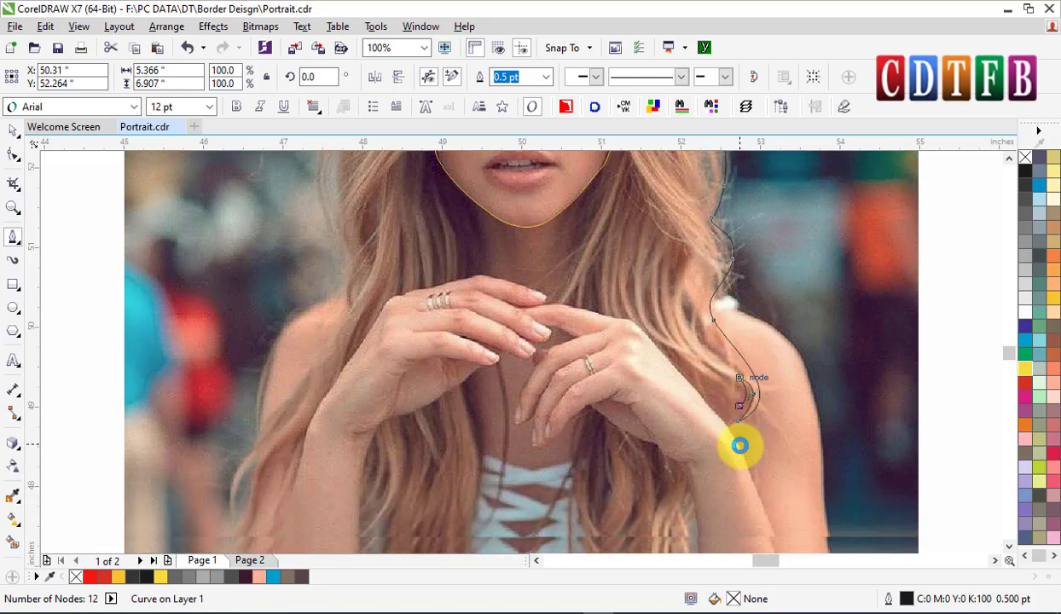
left_click_drag(702, 369, 666, 345)
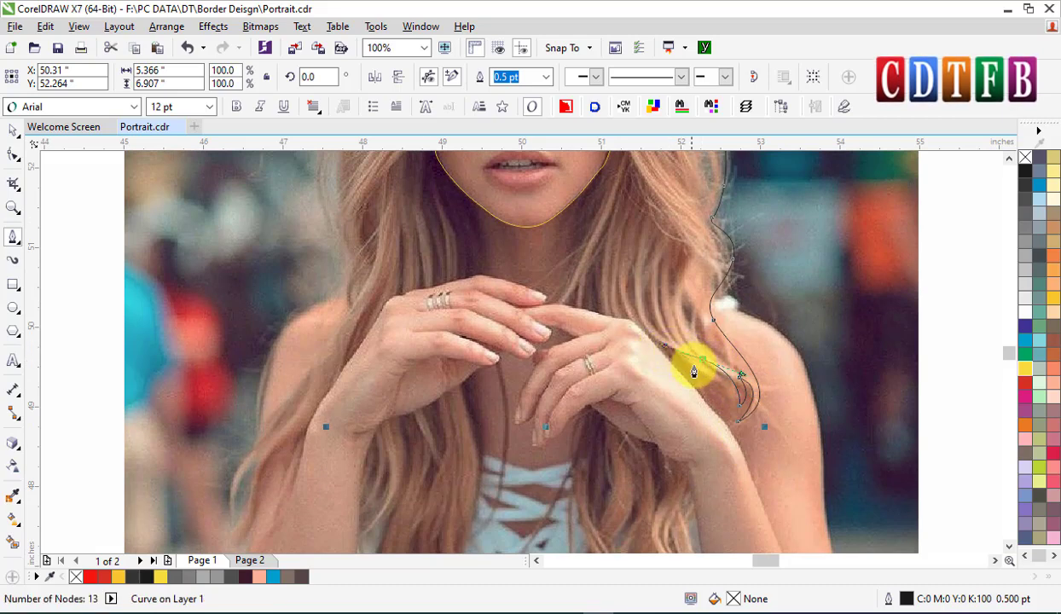
mouse_move(728, 407)
left_mouse_down()
mouse_move(719, 418)
mouse_move(675, 356)
mouse_move(630, 321)
left_mouse_up()
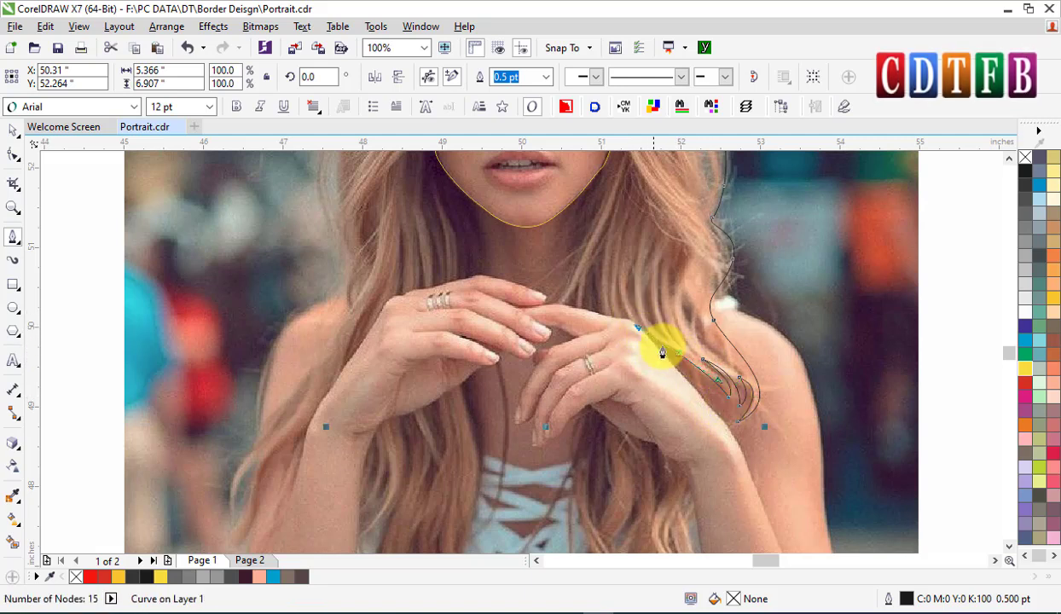
Carry the hair outline down across the wrist and trace the first pointed strands beside the forearm on the photo's right.
left_click_drag(706, 454, 687, 516)
scroll(684, 512, "down", 3)
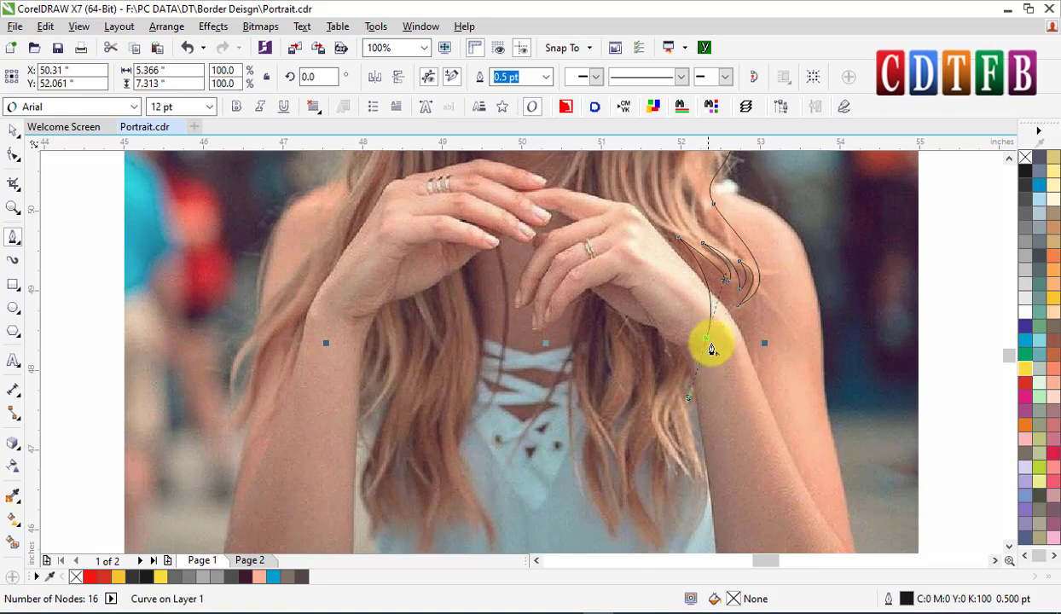
mouse_move(682, 382)
left_mouse_down()
mouse_move(737, 424)
mouse_move(708, 455)
mouse_move(702, 490)
left_mouse_up()
left_click(700, 459)
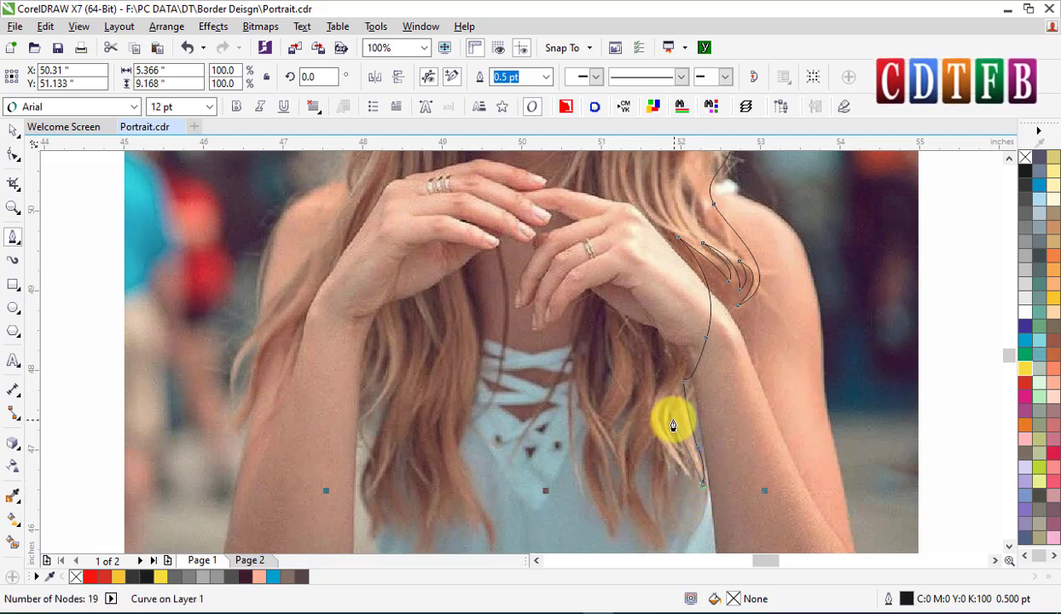
mouse_move(657, 386)
left_mouse_down()
mouse_move(689, 477)
mouse_move(719, 511)
mouse_move(663, 446)
left_mouse_up()
left_click(661, 433)
Trace the remaining pointed hair ends over the dress on the photo's right side, reaching the inner edge of the hair.
scroll(677, 457, "down", 7)
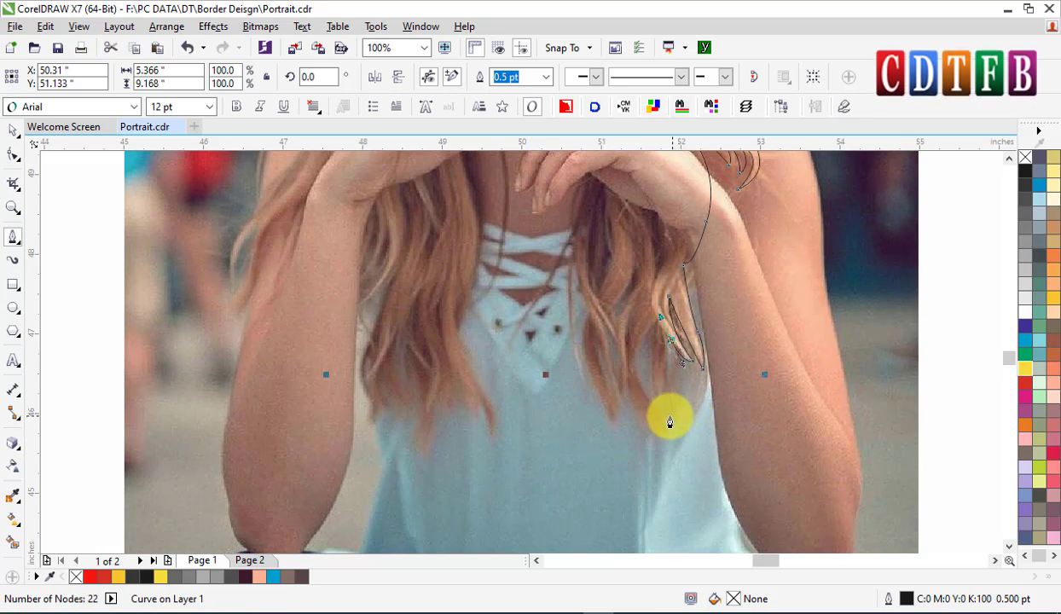
left_click(666, 417)
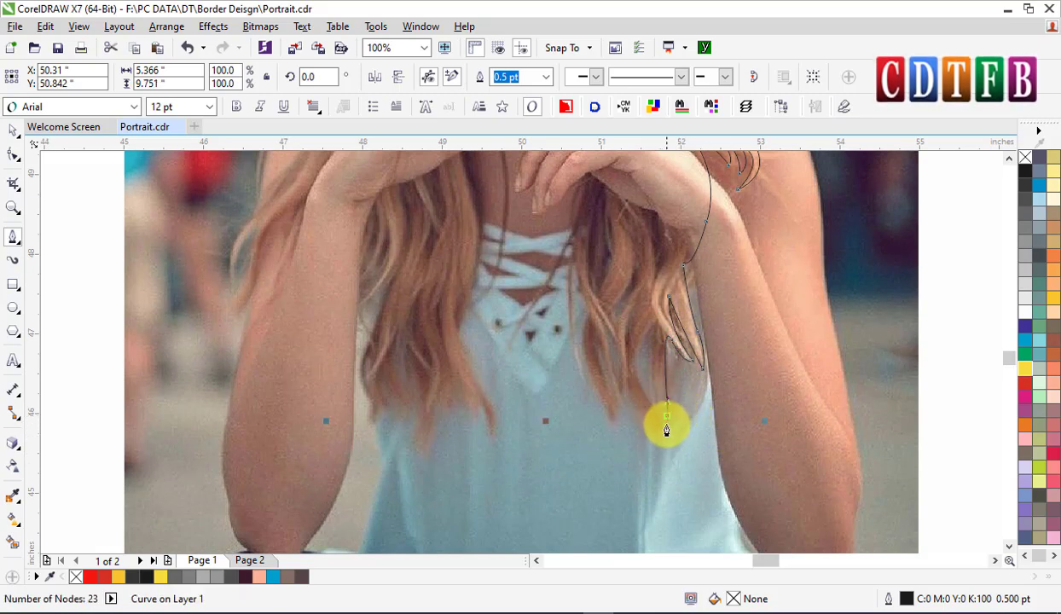
left_click_drag(652, 326, 660, 287)
left_click_drag(663, 429, 710, 506)
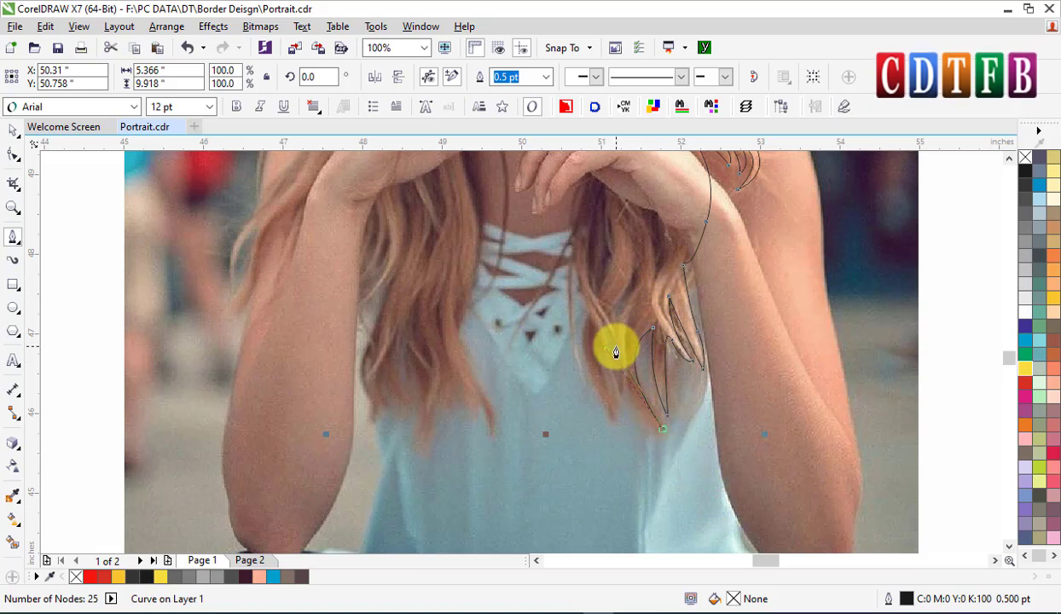
left_click_drag(620, 332, 616, 403)
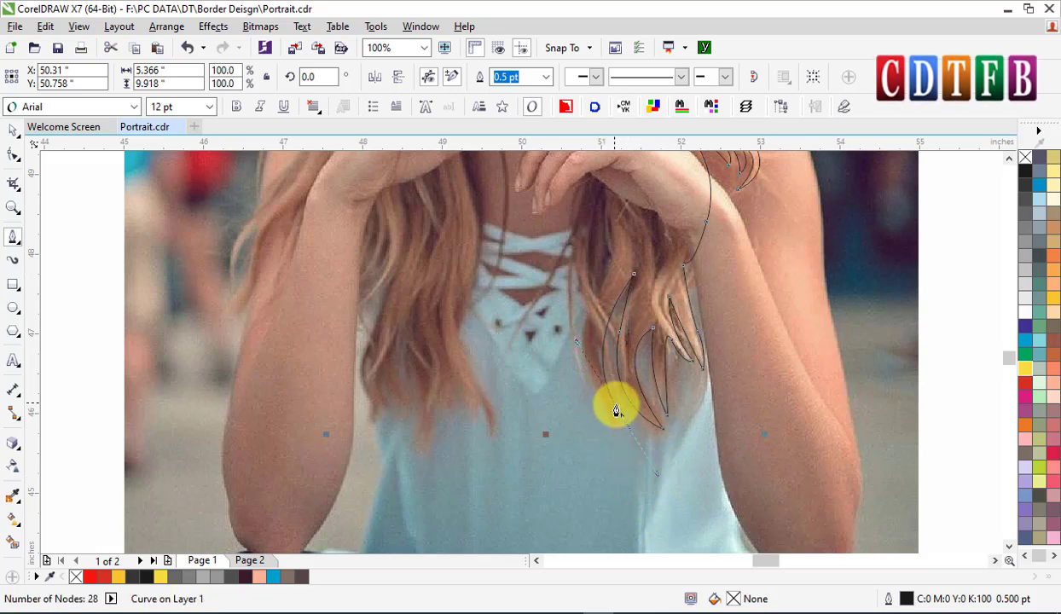
left_click_drag(580, 325, 599, 281)
Run the hair outline up the inner edge of the right-hand hair, across the hand and along the neck to the jaw.
scroll(594, 303, "up", 2)
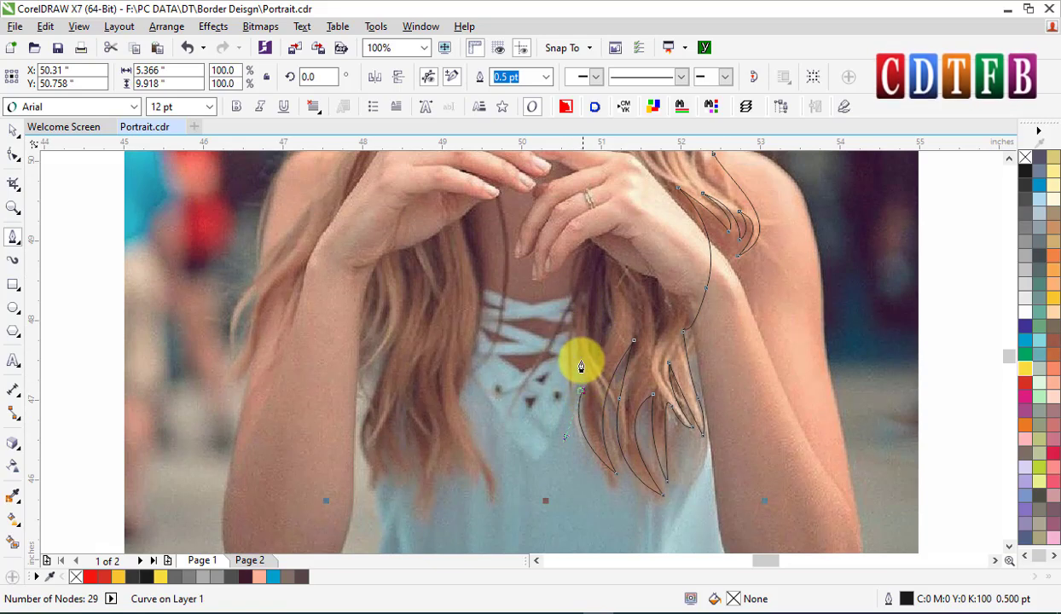
left_click_drag(582, 368, 580, 348)
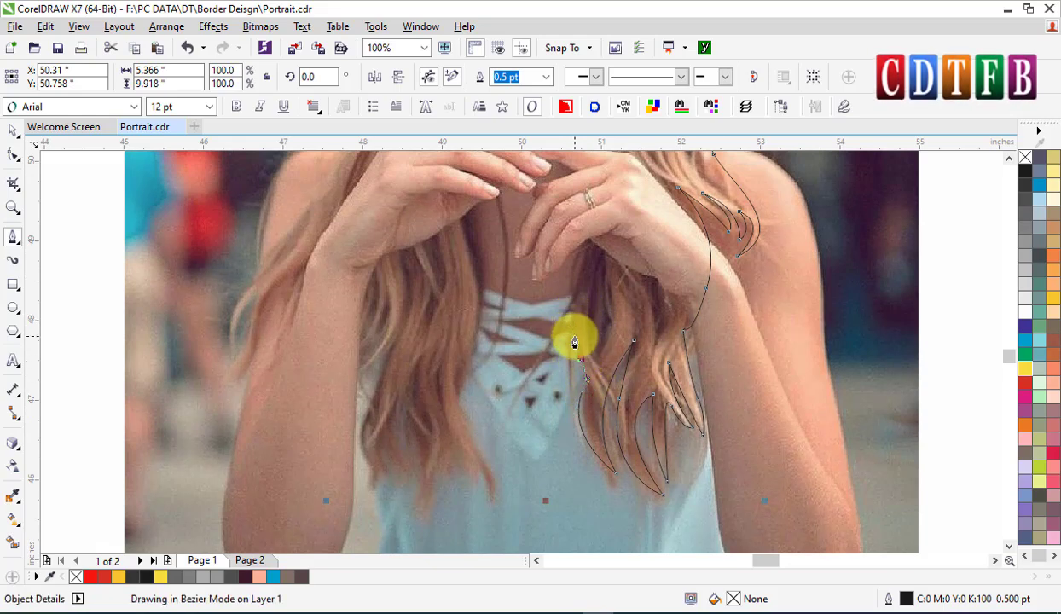
left_click_drag(584, 234, 613, 194)
scroll(614, 202, "up", 6)
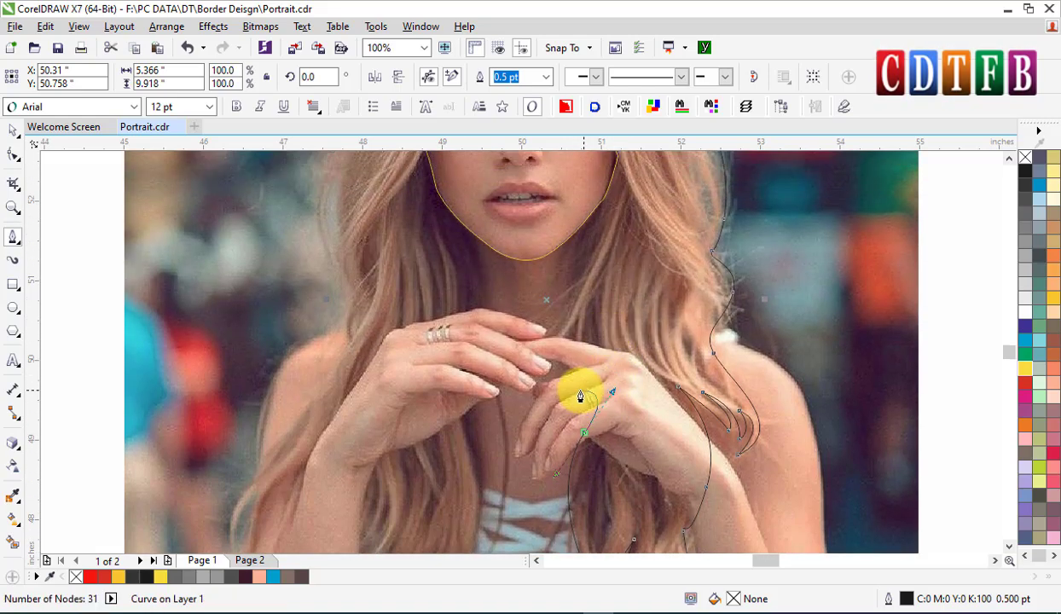
left_click_drag(585, 440, 580, 247)
left_click_drag(553, 350, 621, 266)
scroll(621, 260, "up", 3)
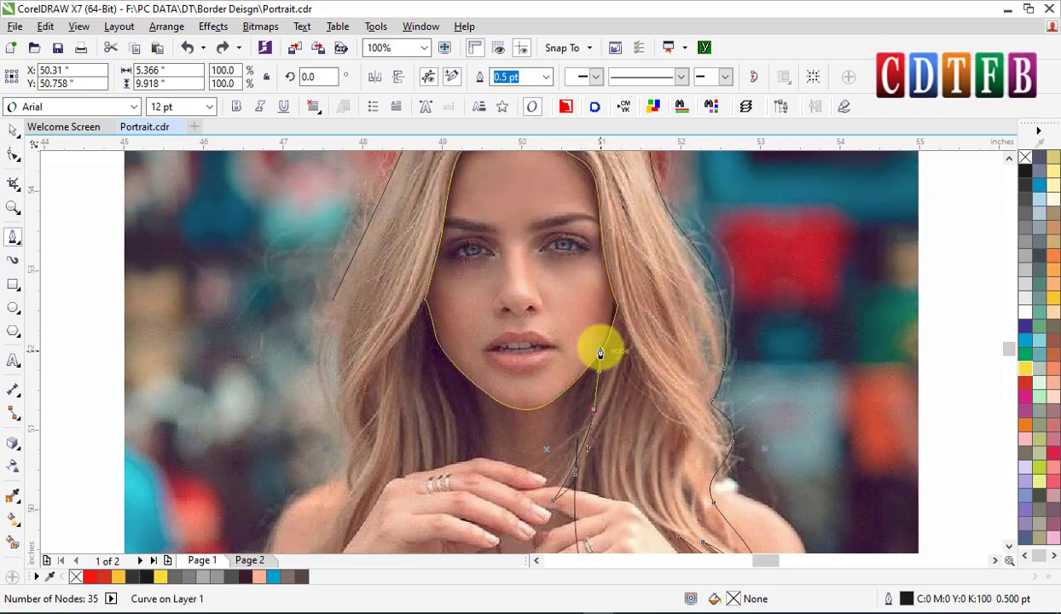
Carry the hair outline across the face via the eye to the opposite cheek, undoing the misplaced node beside the neck.
left_click(598, 343)
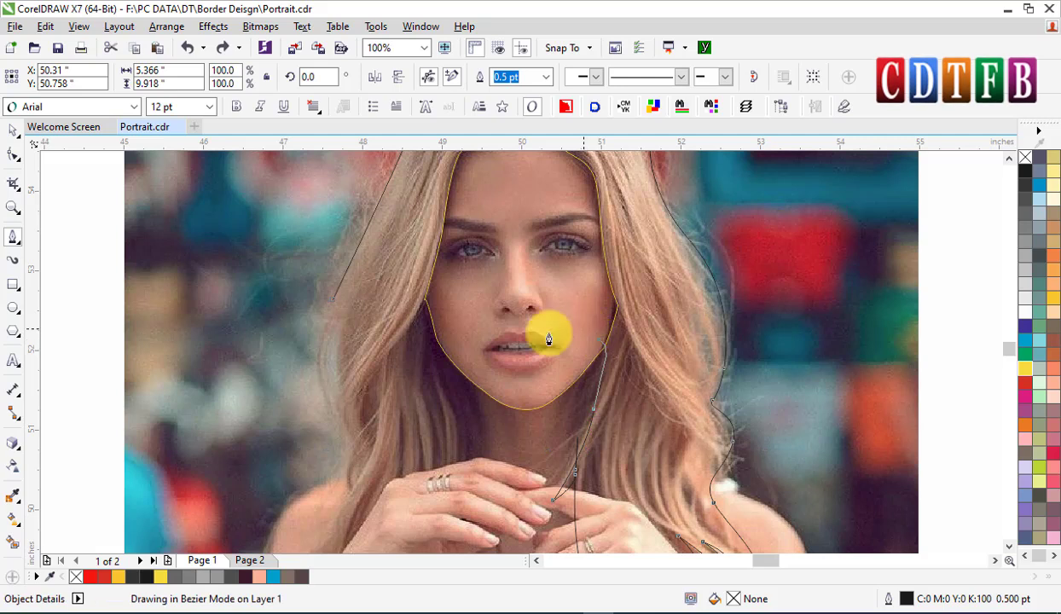
left_click(468, 251)
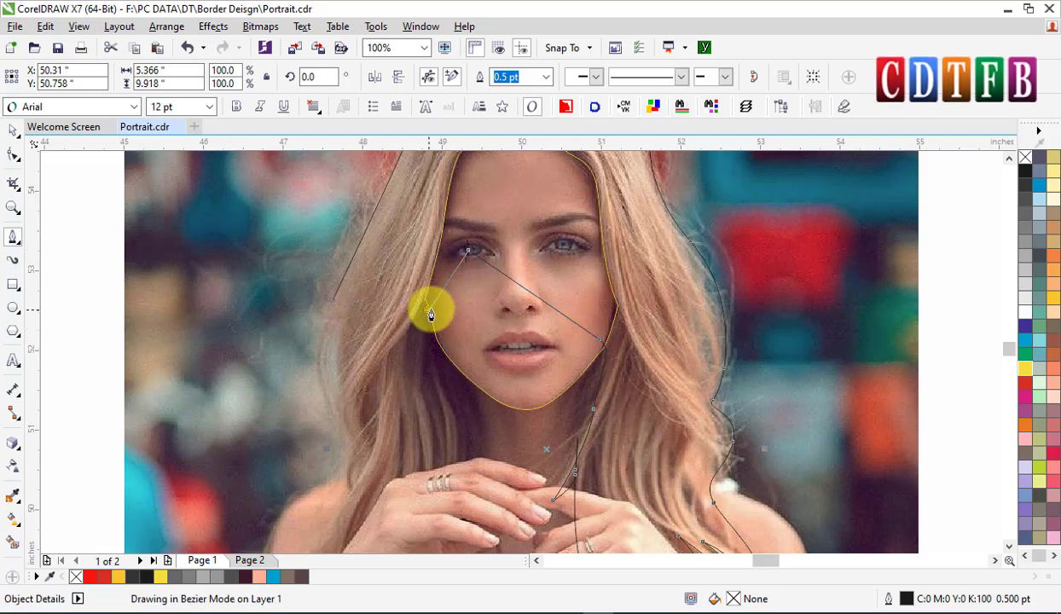
left_click(429, 310)
mouse_move(469, 421)
left_mouse_down()
mouse_move(457, 464)
mouse_move(481, 470)
mouse_move(486, 484)
left_mouse_up()
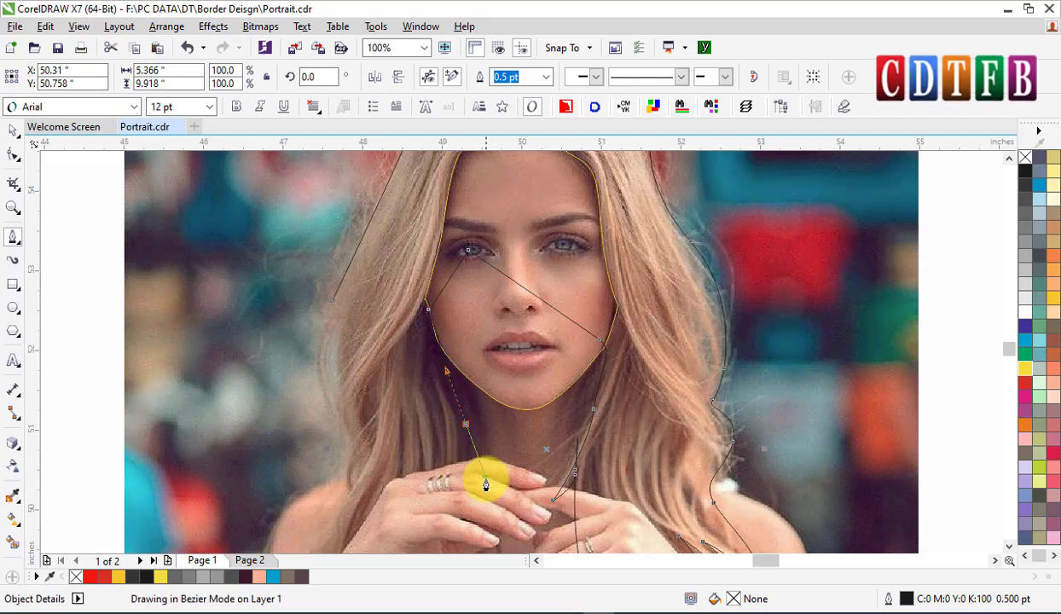
key("ctrl+z")
Continue the hair outline down the inner edge of the hair on the photo's left side, across the hand to the dress lacing.
left_click_drag(433, 361, 445, 403)
left_click_drag(460, 443, 447, 480)
scroll(449, 461, "down", 4)
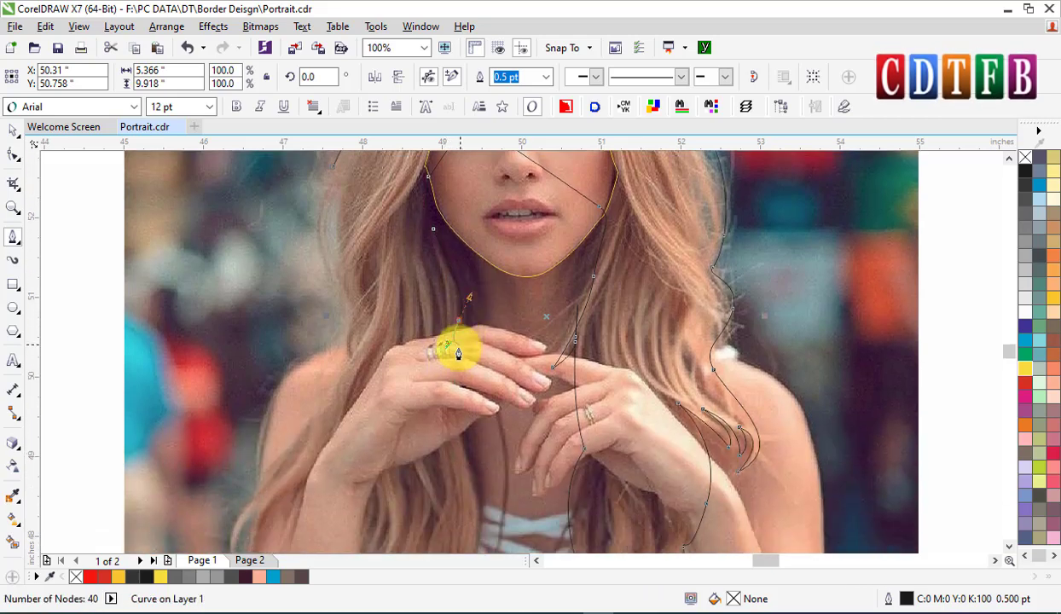
left_click_drag(455, 381, 458, 422)
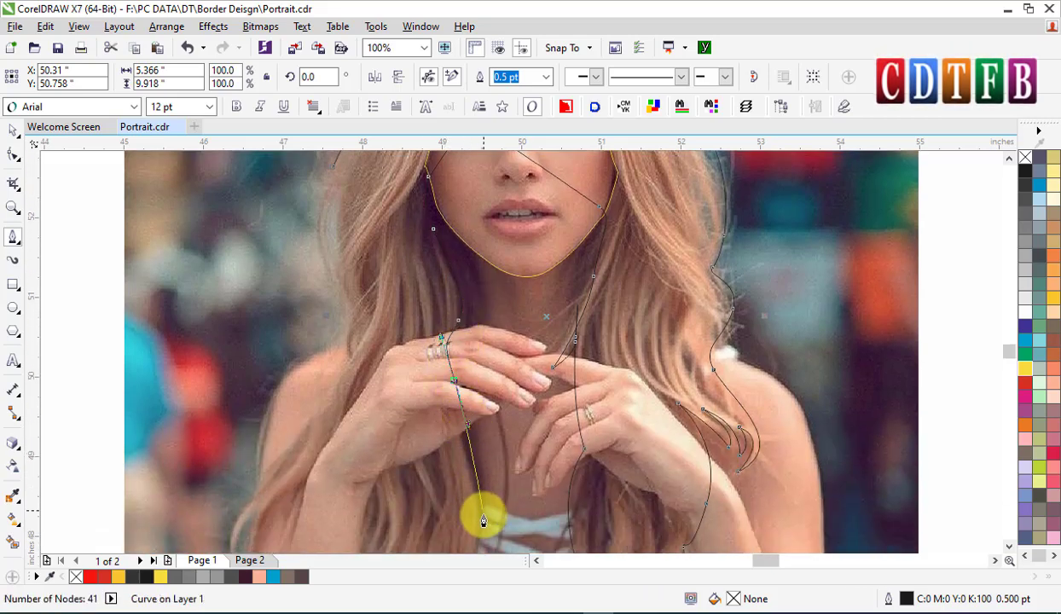
left_click_drag(480, 531, 474, 548)
Trace the first two pointed hair ends over the dress on the photo's left side, starting beside the lacing.
scroll(503, 430, "down", 2)
scroll(538, 274, "down", 6)
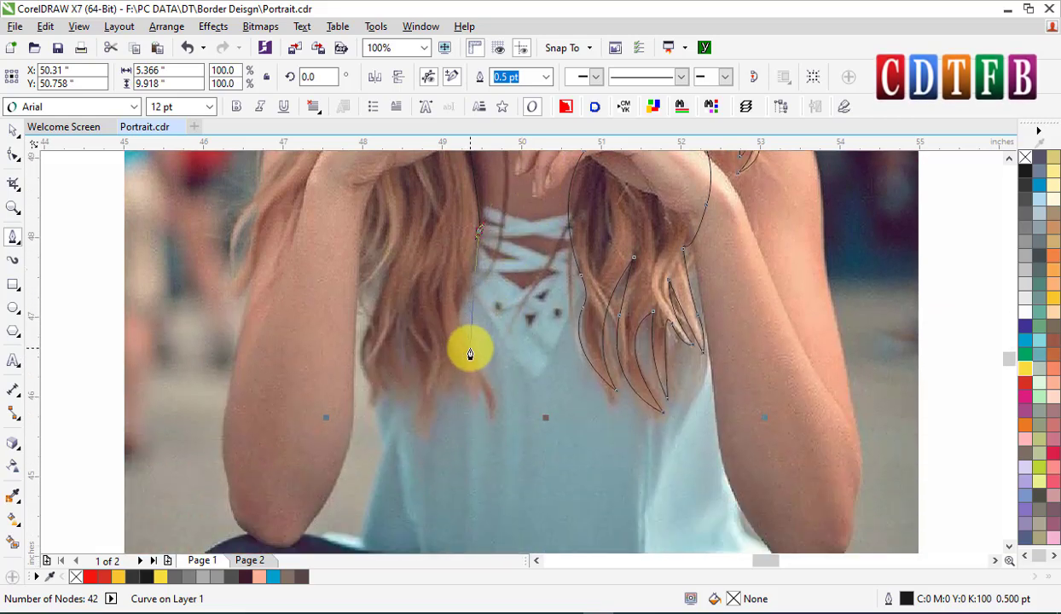
mouse_move(470, 354)
left_mouse_down()
mouse_move(497, 422)
mouse_move(491, 437)
mouse_move(501, 429)
mouse_move(457, 360)
mouse_move(439, 354)
mouse_move(436, 334)
left_mouse_up()
left_click_drag(438, 286, 446, 375)
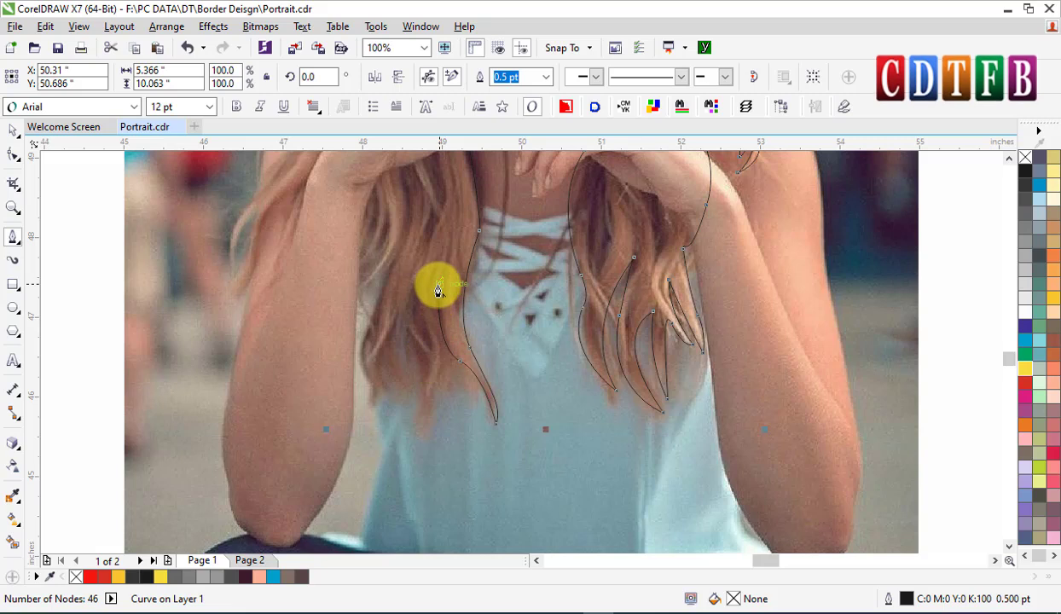
mouse_move(447, 368)
left_mouse_down()
mouse_move(436, 419)
mouse_move(492, 441)
mouse_move(425, 436)
left_mouse_up()
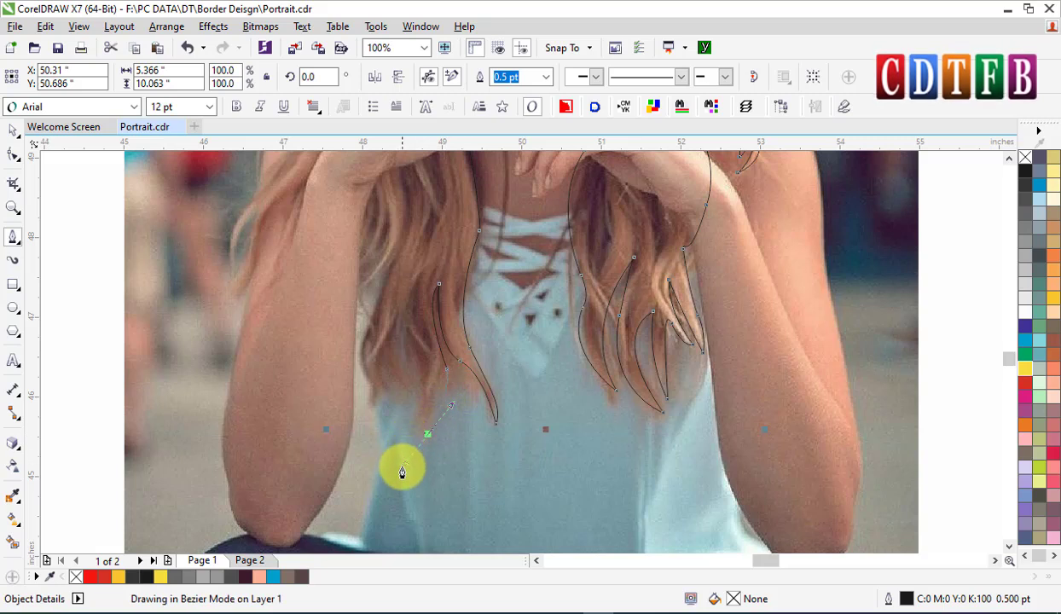
left_click(427, 435)
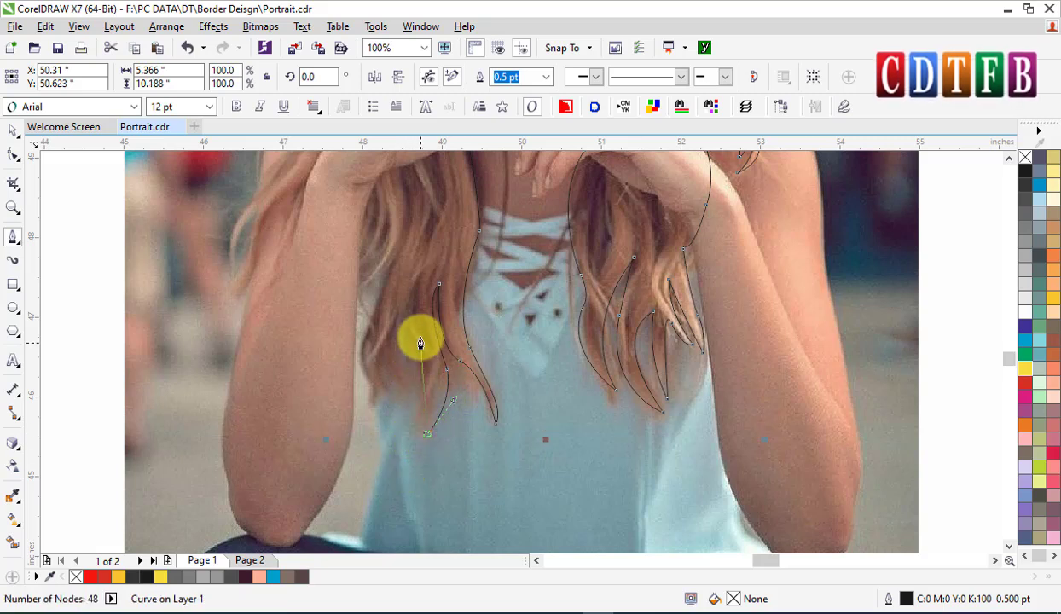
left_click_drag(412, 359, 406, 331)
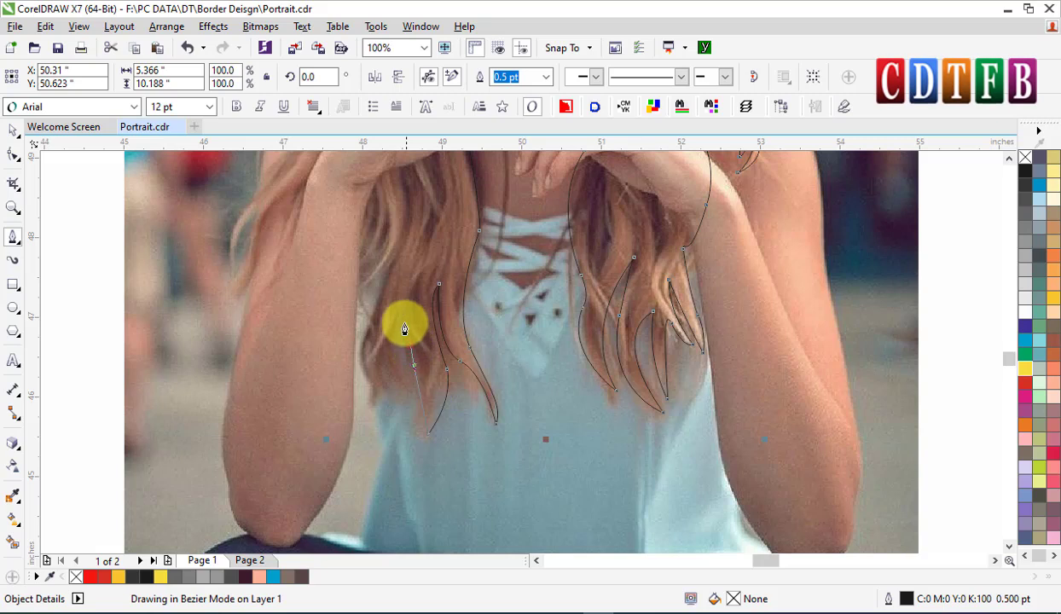
left_click(423, 275)
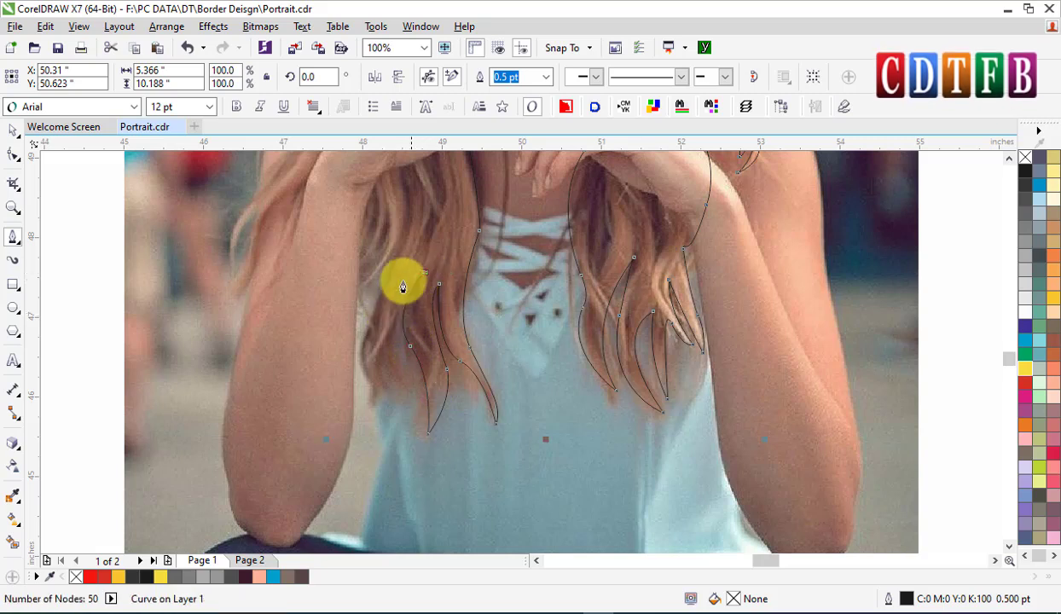
Trace the next pointed hair end over the dress and carry the hair outline to the inner edge of the forearm.
left_click_drag(396, 389, 429, 472)
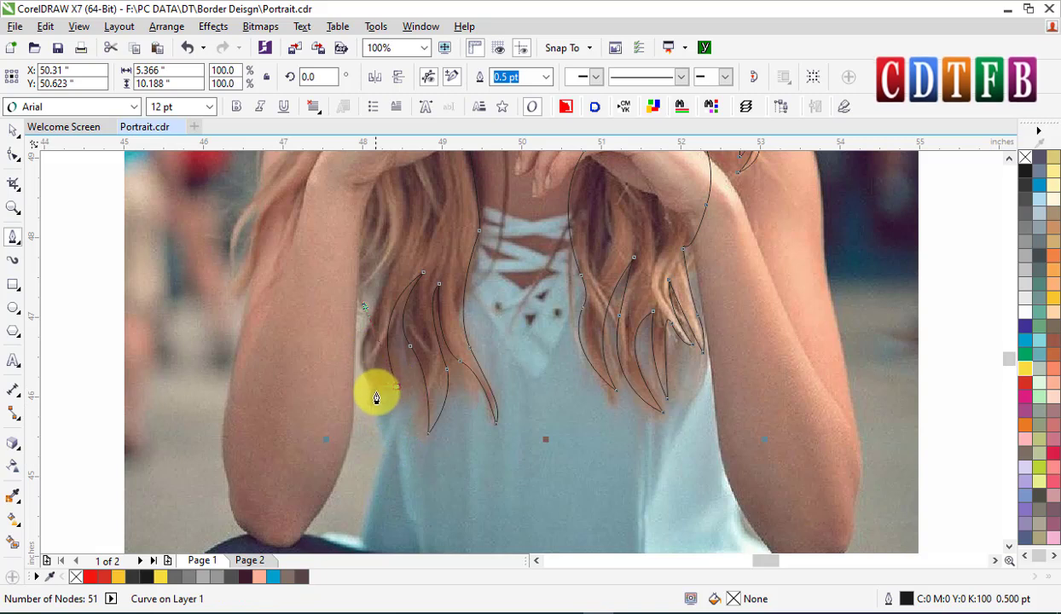
left_click(389, 323)
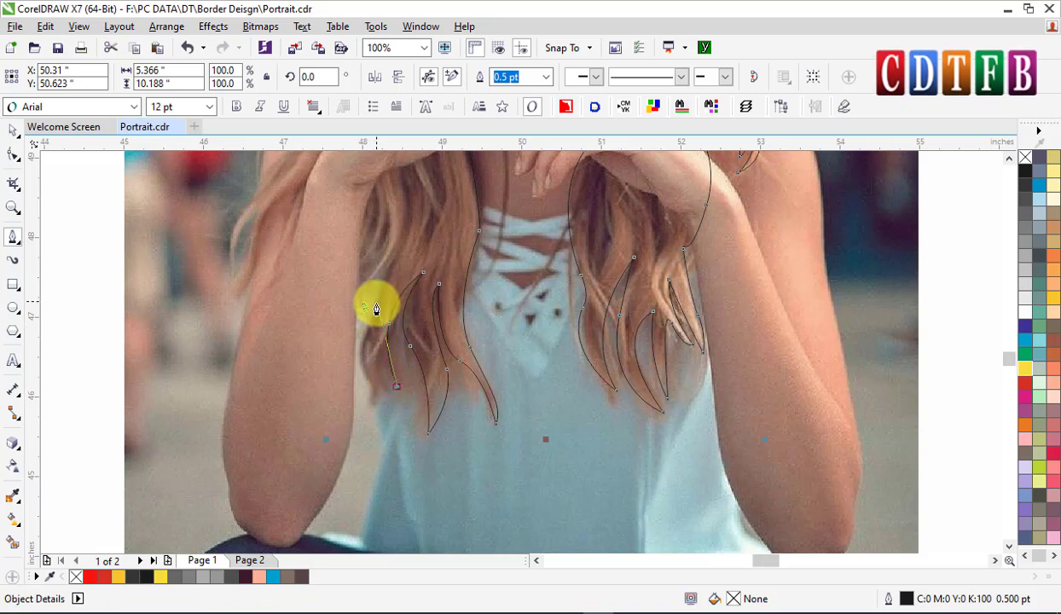
left_click_drag(380, 316, 404, 282)
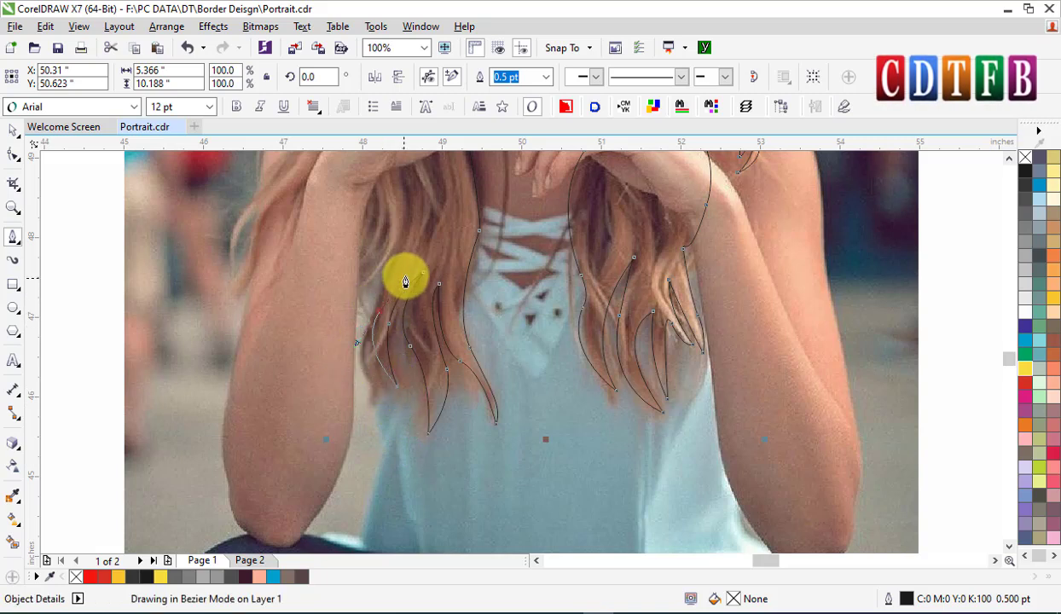
key("space")
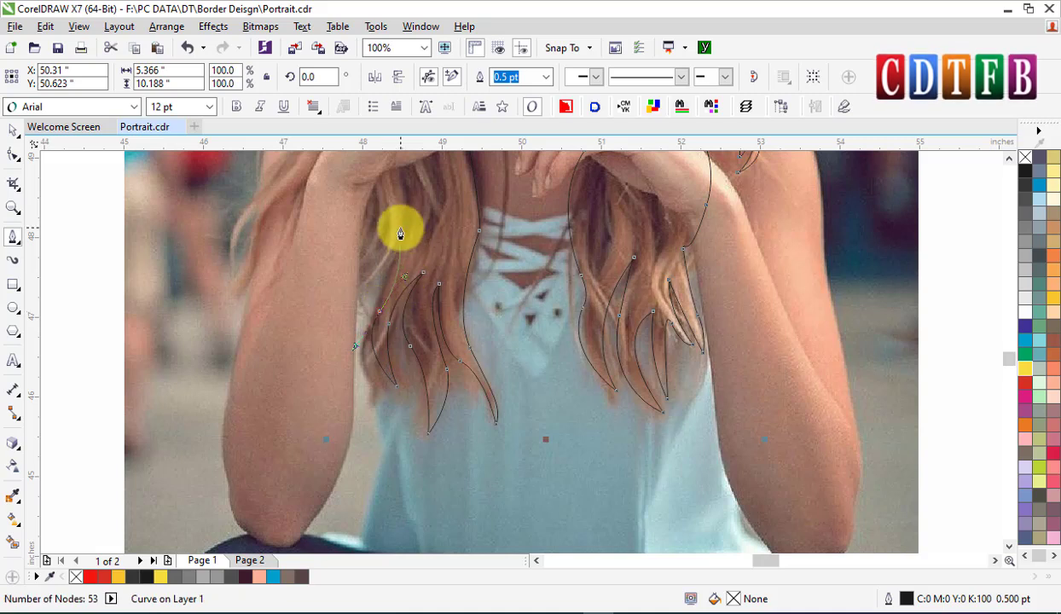
left_click(381, 310)
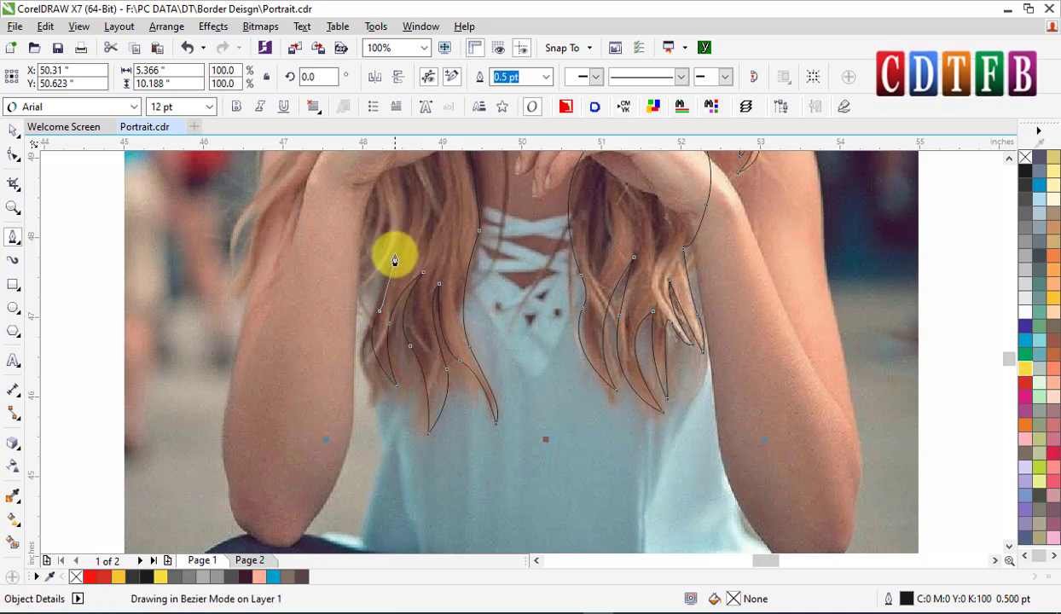
left_click(391, 254)
key("space")
scroll(379, 256, "up", 1)
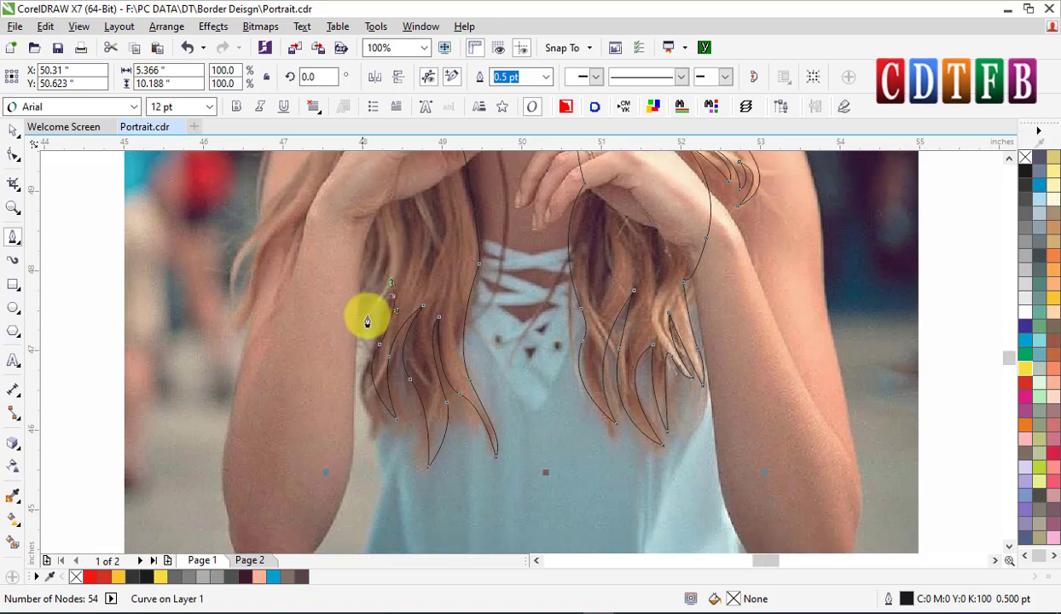
left_click_drag(358, 330, 359, 344)
key("space")
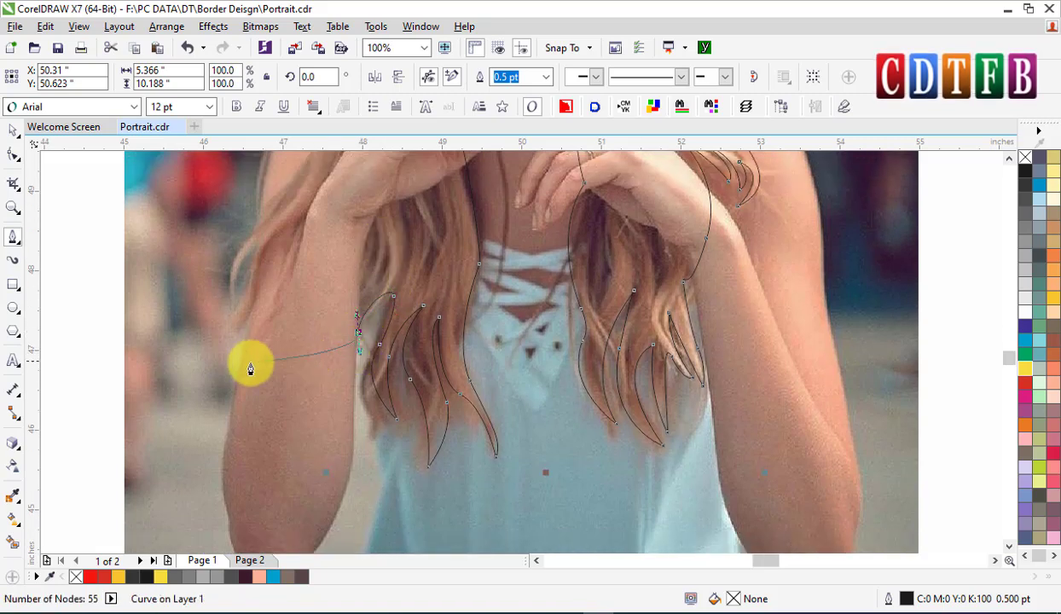
Continue the hair outline across the forearm as pointed zigzag strands up to the hair beyond the arm, undoing the misplaced last node.
left_click(301, 401)
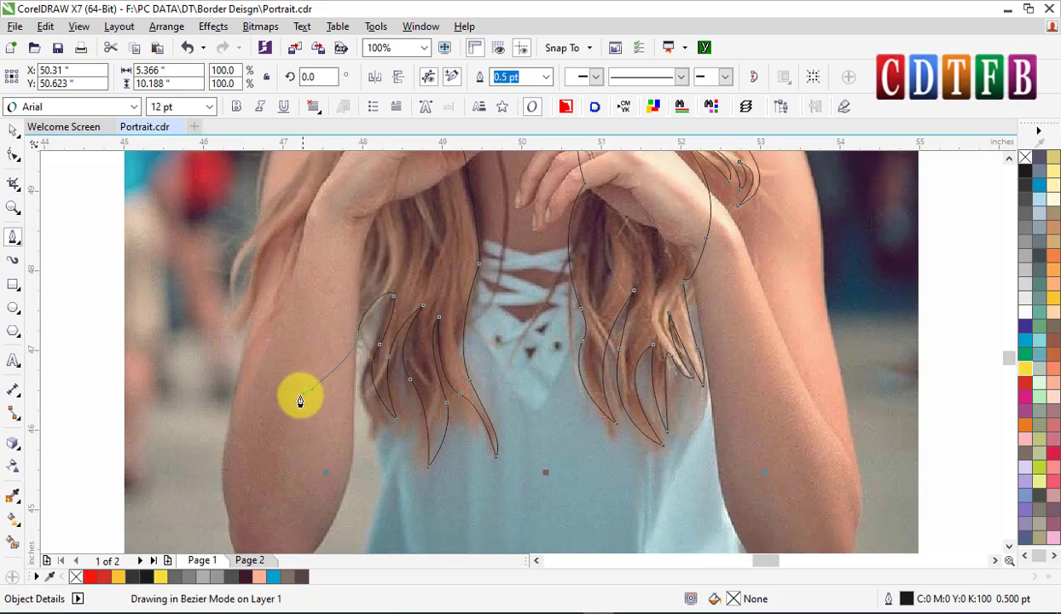
left_click(345, 294)
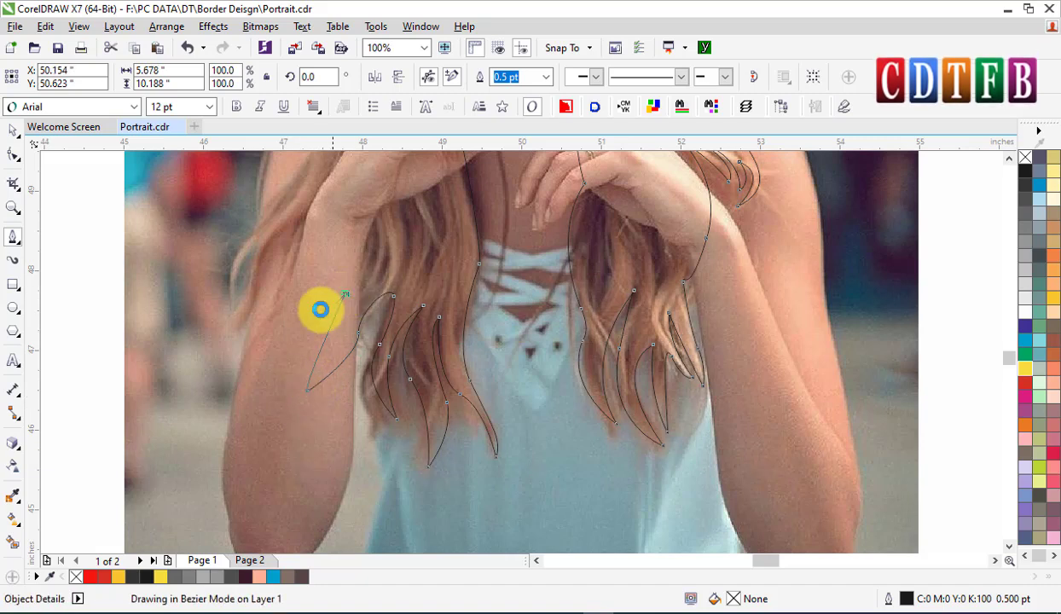
left_click(273, 341)
left_click(300, 293)
left_click_drag(259, 336, 255, 367)
left_click(260, 337, "alt")
left_click(293, 232)
left_click_drag(332, 174, 331, 173)
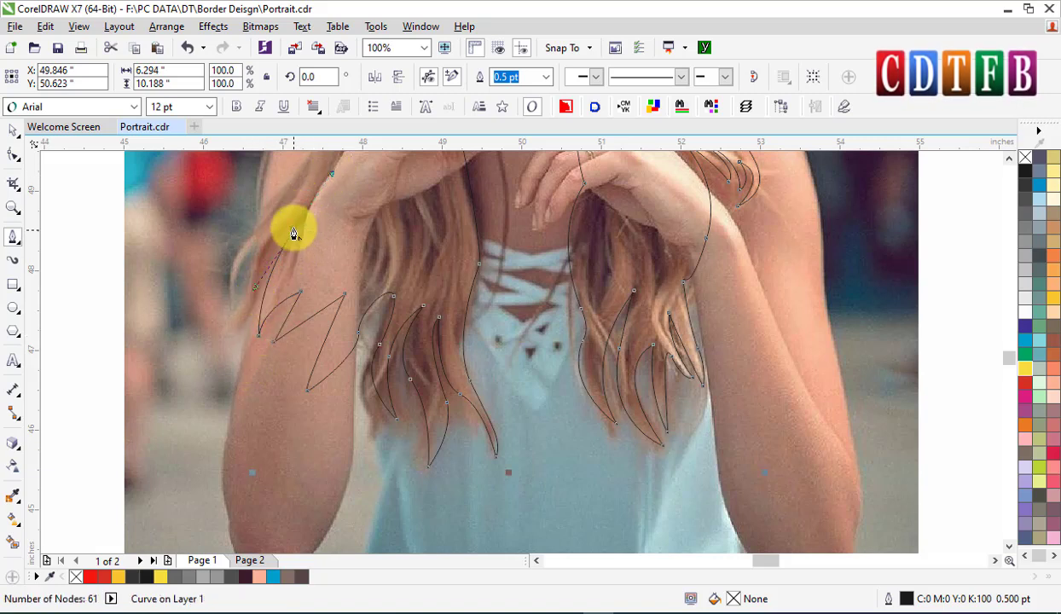
key("ctrl+z")
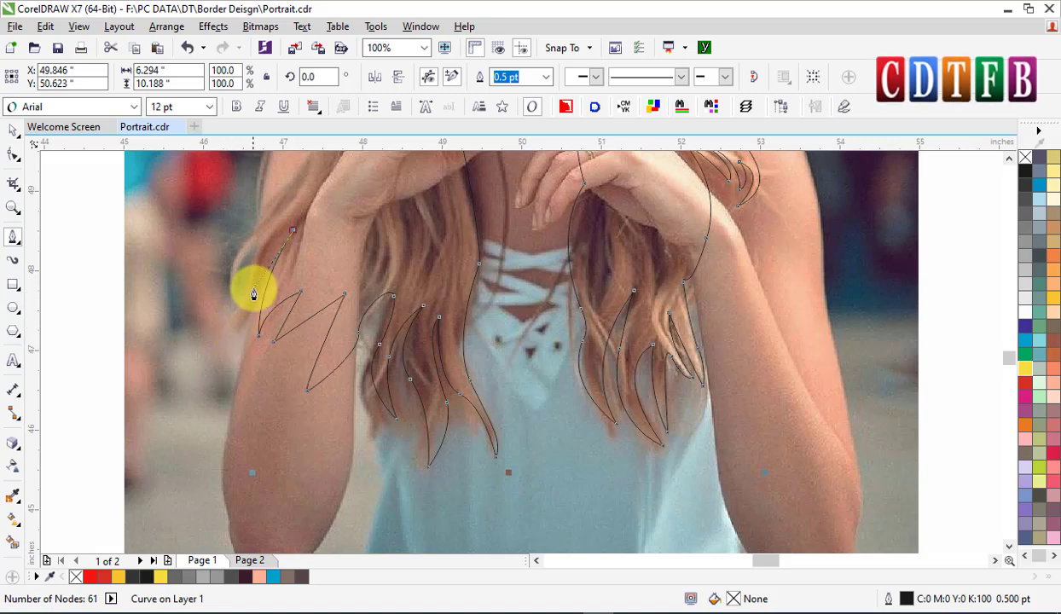
Trace the outermost pointed hair tip beyond the forearm and start up its outer edge, undoing the misplaced nodes.
left_click_drag(258, 275, 209, 349)
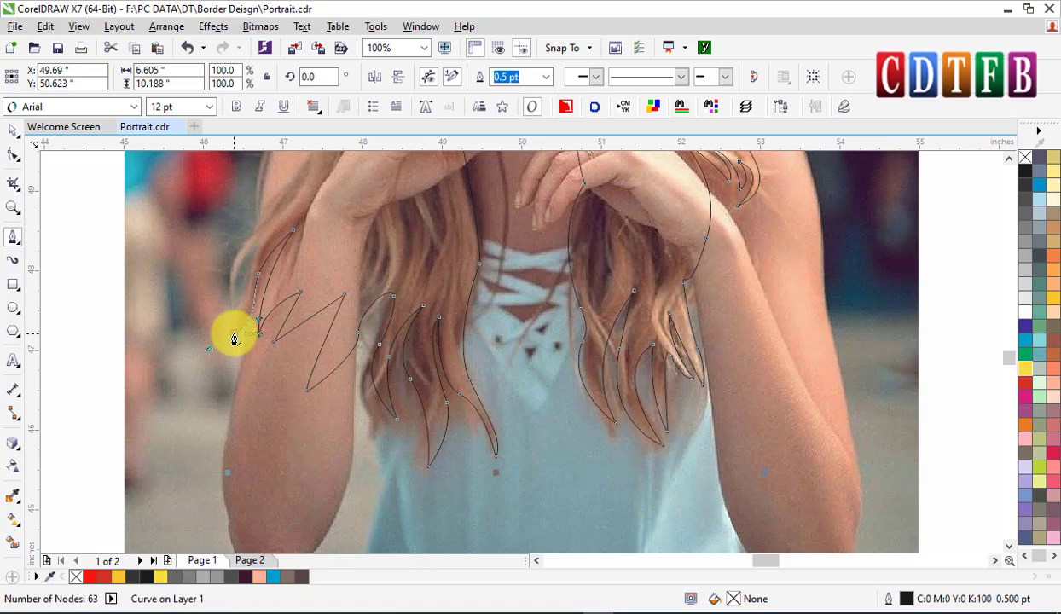
left_click_drag(273, 224, 309, 203)
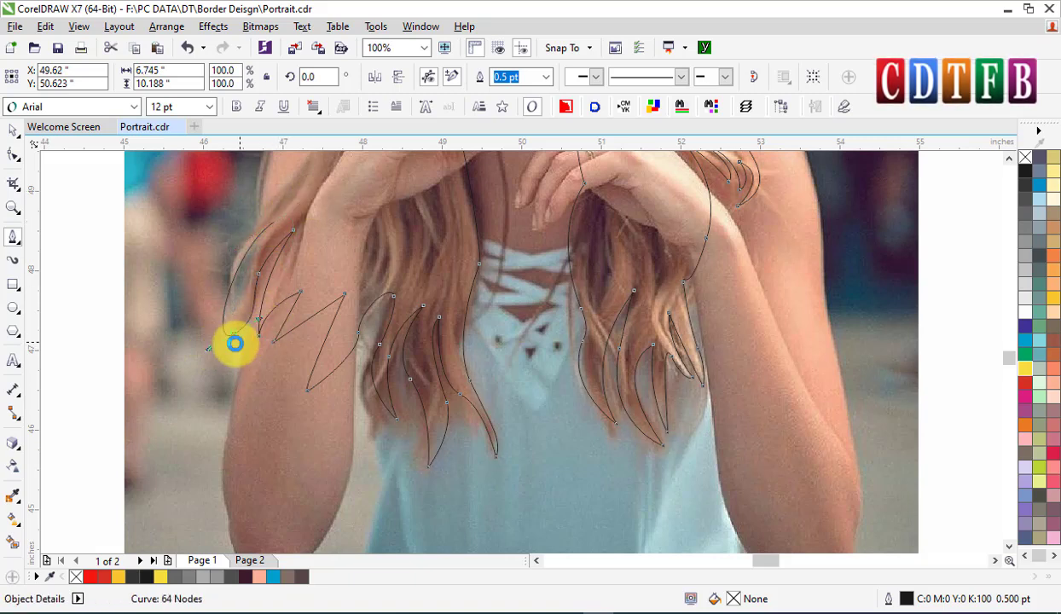
key("ctrl+z")
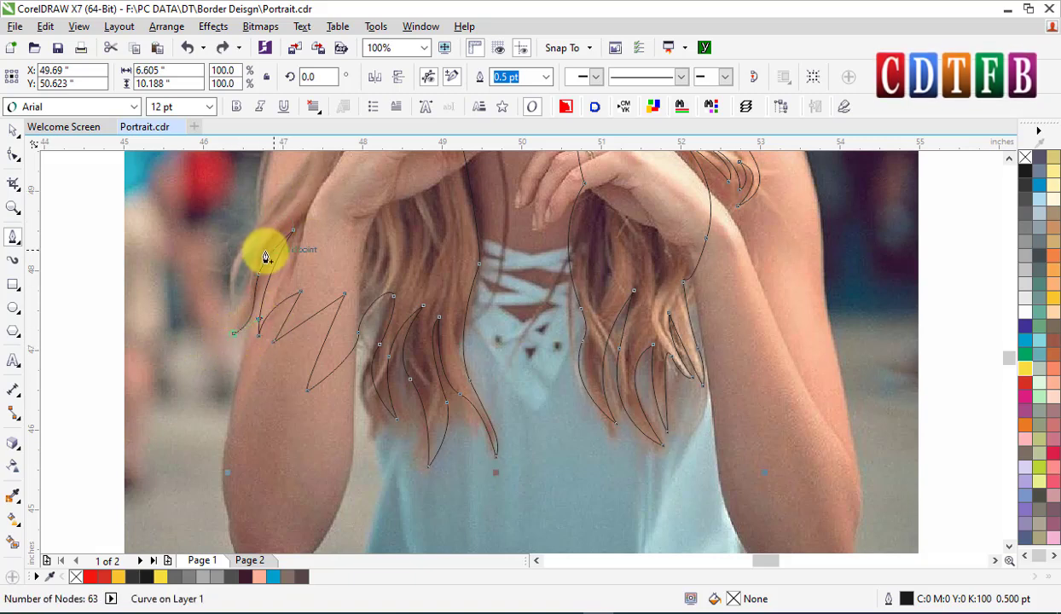
left_click_drag(257, 255, 267, 189)
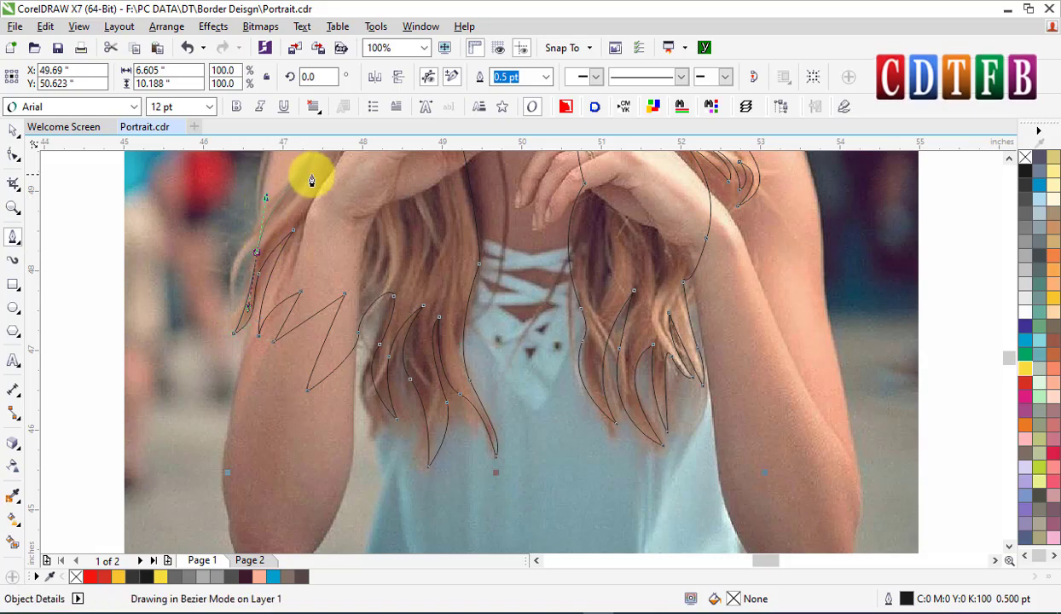
left_click(306, 194)
scroll(319, 185, "up", 1)
scroll(318, 186, "up", 5)
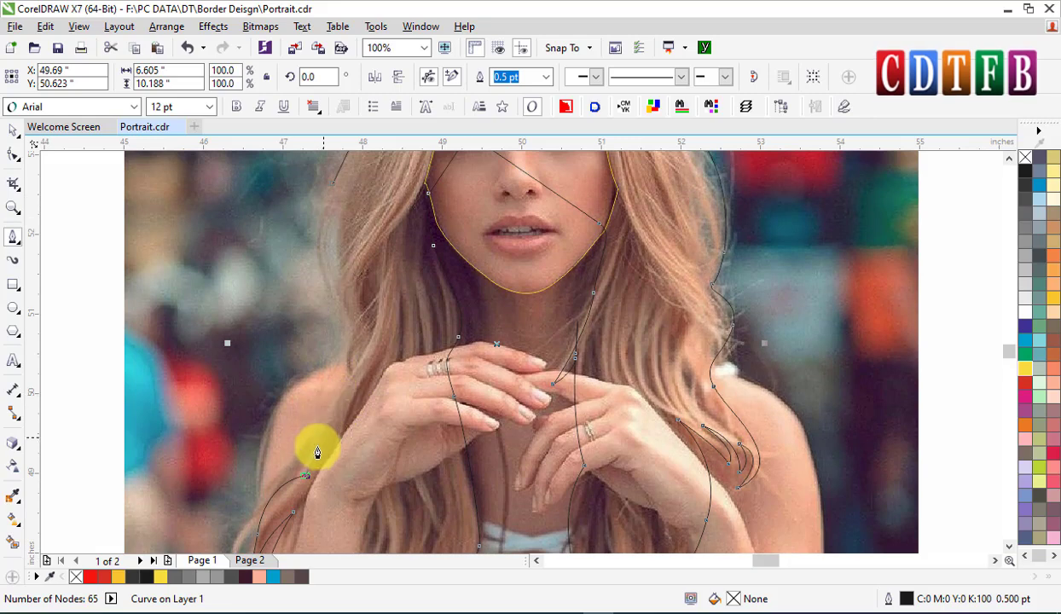
key("ctrl+z")
Run the hair outline up the outer edge past the shoulder and close it at its starting node level with the cheek.
left_click_drag(320, 431, 374, 313)
left_click_drag(352, 372, 362, 300)
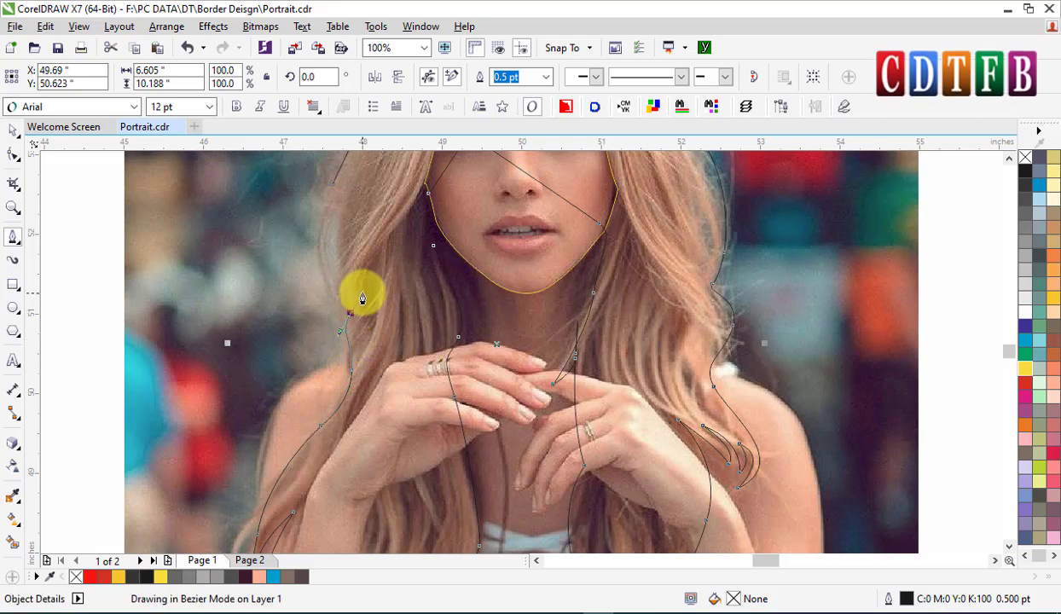
scroll(359, 300, "up", 3)
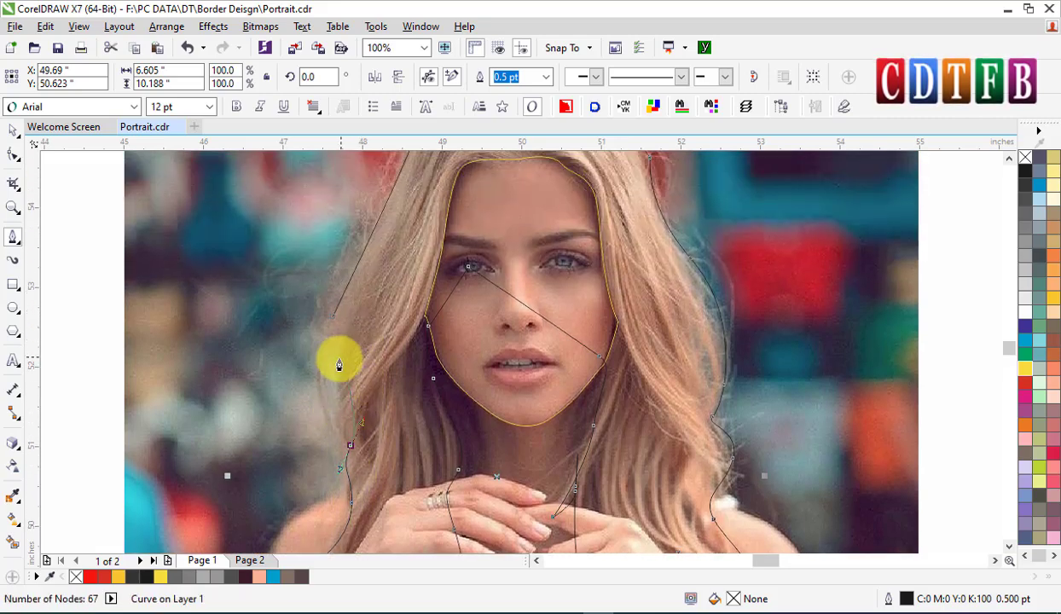
left_click_drag(336, 413, 343, 309)
left_click_drag(327, 353, 336, 315)
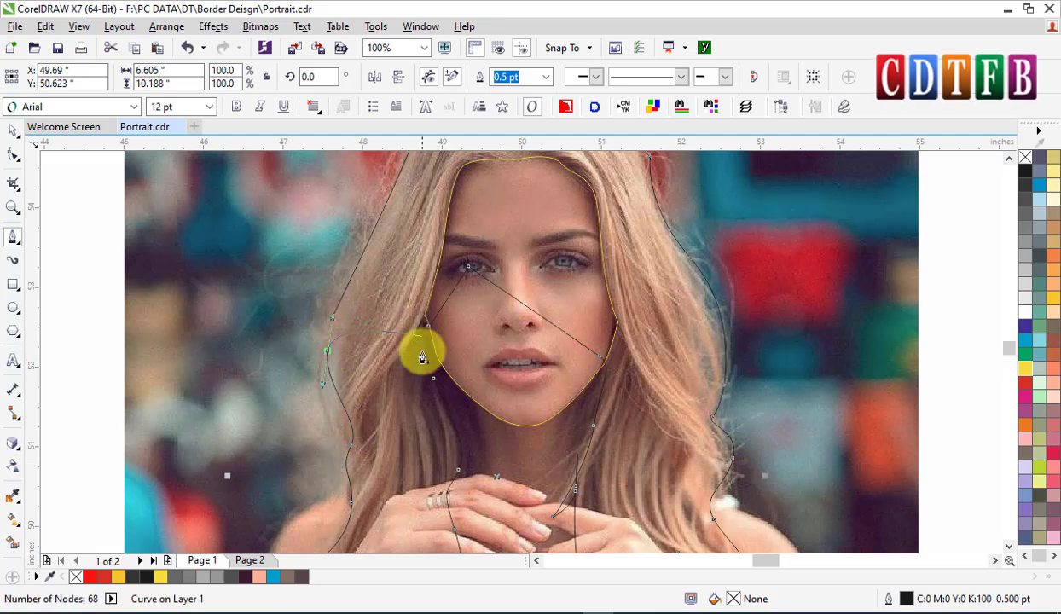
left_click(331, 321)
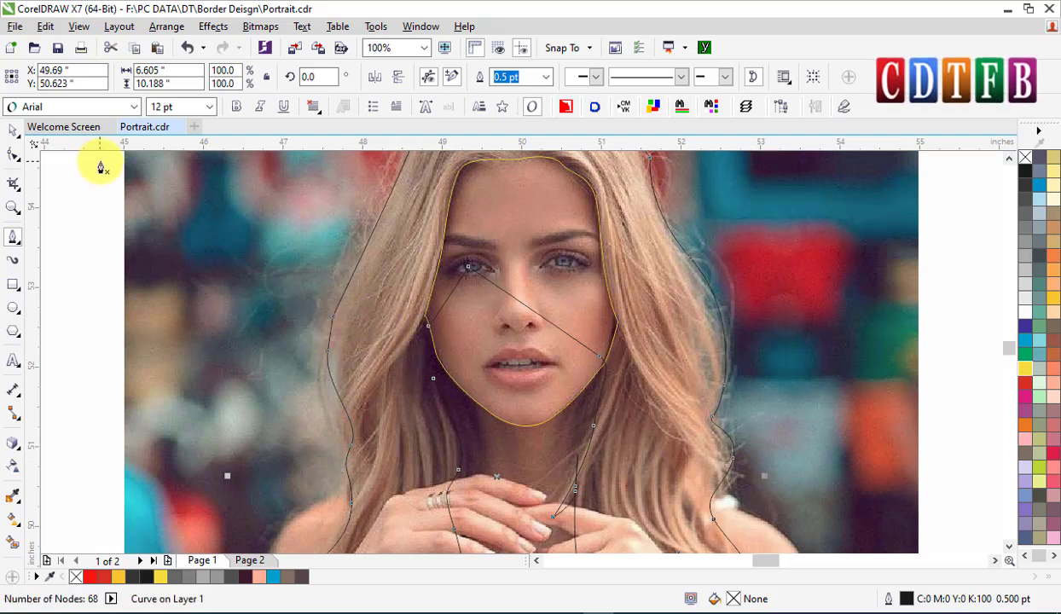
Try moving the finished hair outline toward the photo's right side, and undo the move.
left_click(12, 147)
left_click(457, 225)
scroll(457, 231, "down", 2)
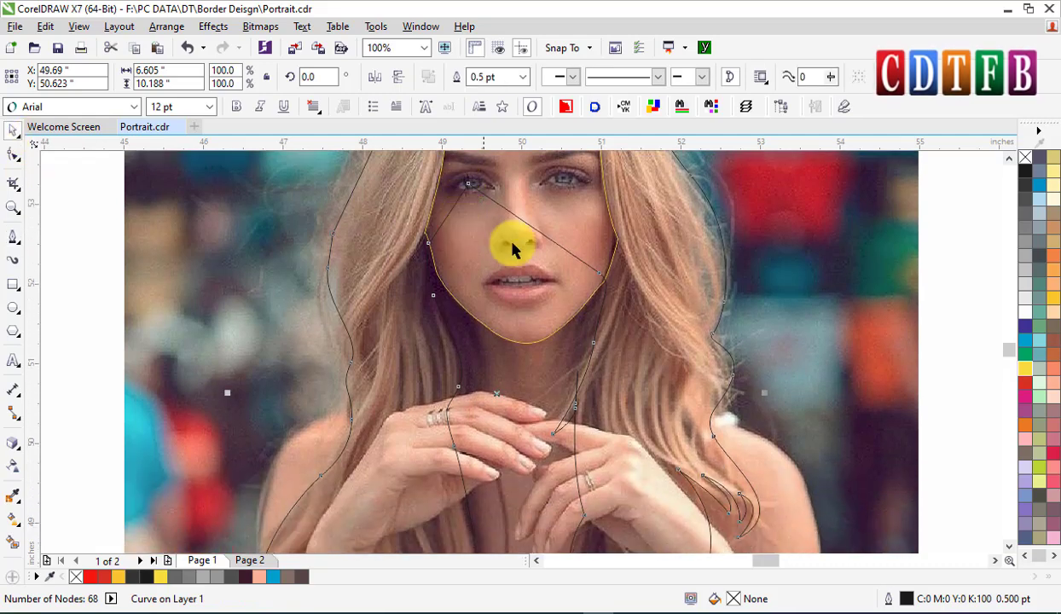
scroll(491, 241, "down", 1)
key("F2")
left_click_drag(446, 188, 641, 409)
left_click_drag(576, 250, 626, 262)
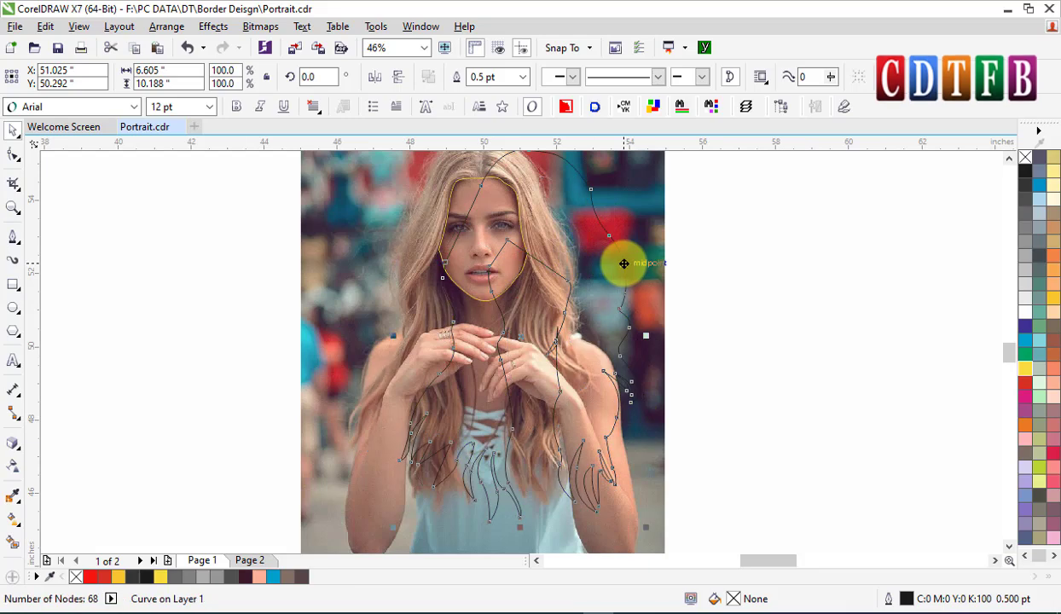
key("ctrl+z")
Copy the hair outline and paste it on Page 2 around the face shape.
right_click(544, 232)
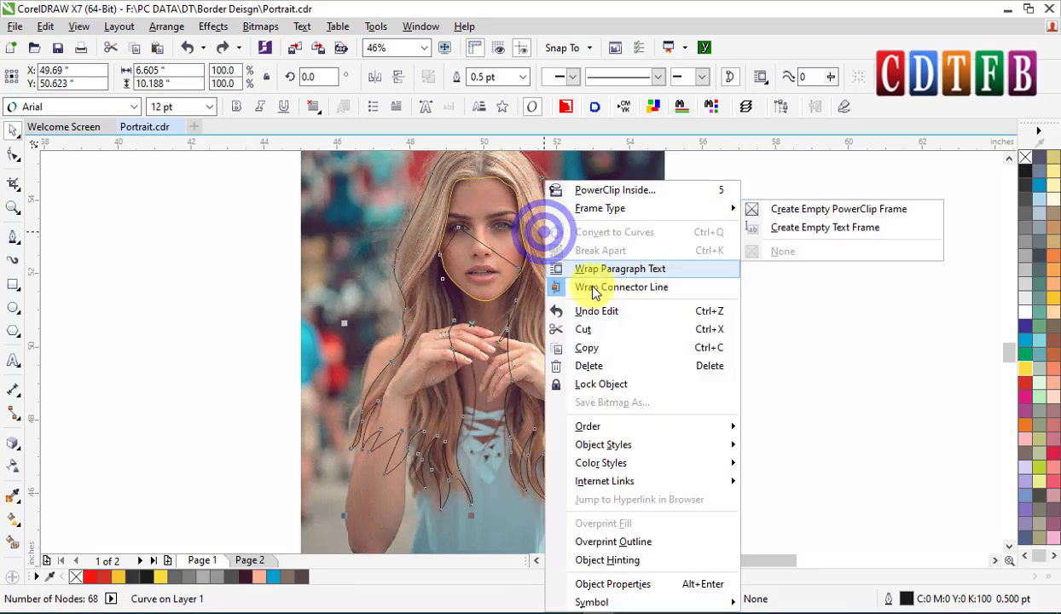
left_click(597, 349)
left_click(253, 560)
right_click(599, 342)
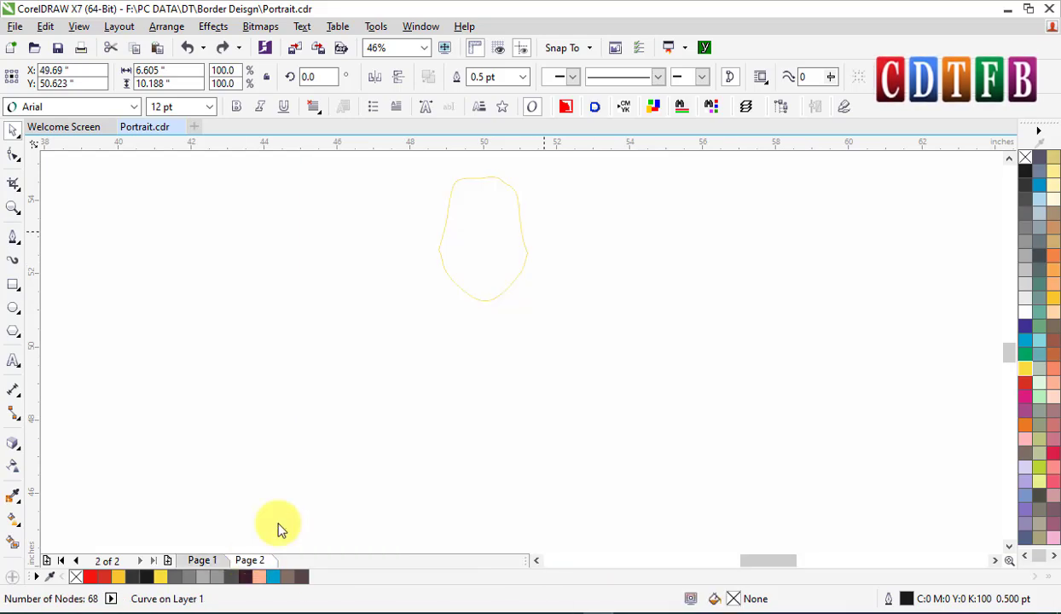
left_click(640, 448)
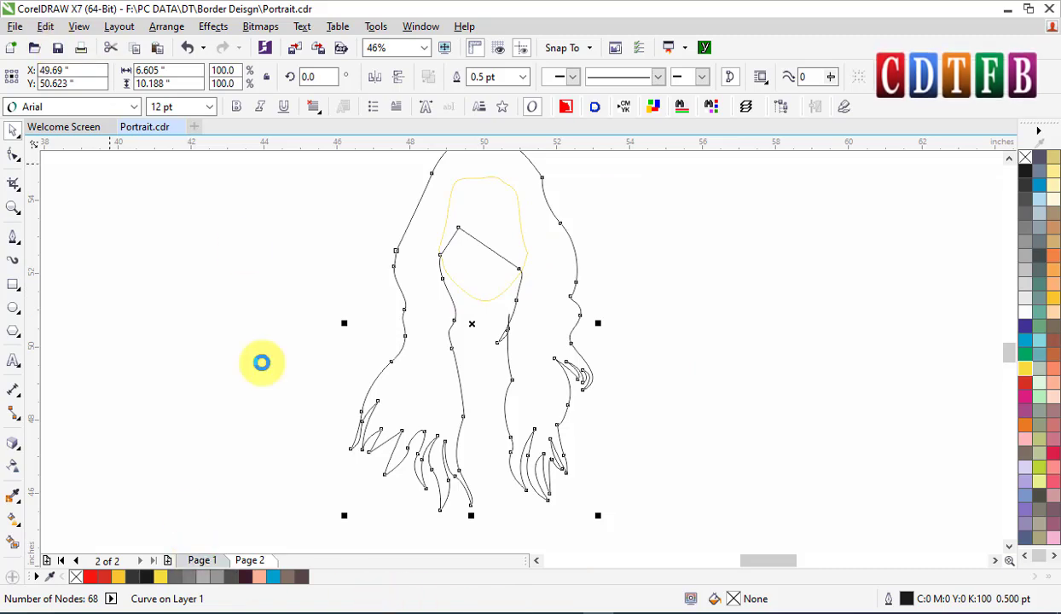
Recolour the hair outline on Page 1 yellow (C:0 M:0 Y:100 K:0) and deselect it.
left_click(202, 563)
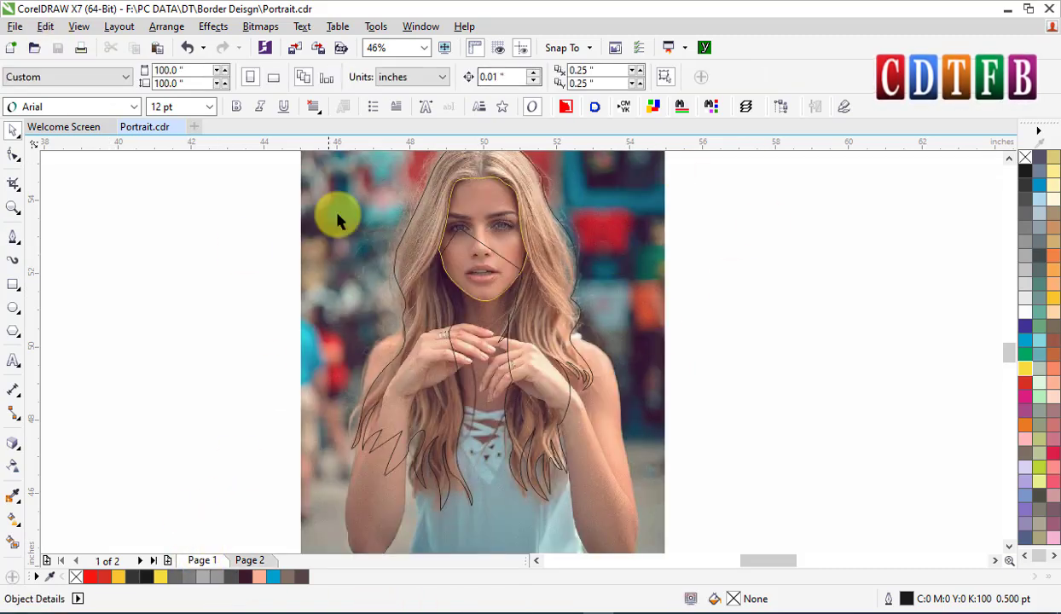
left_click(465, 230)
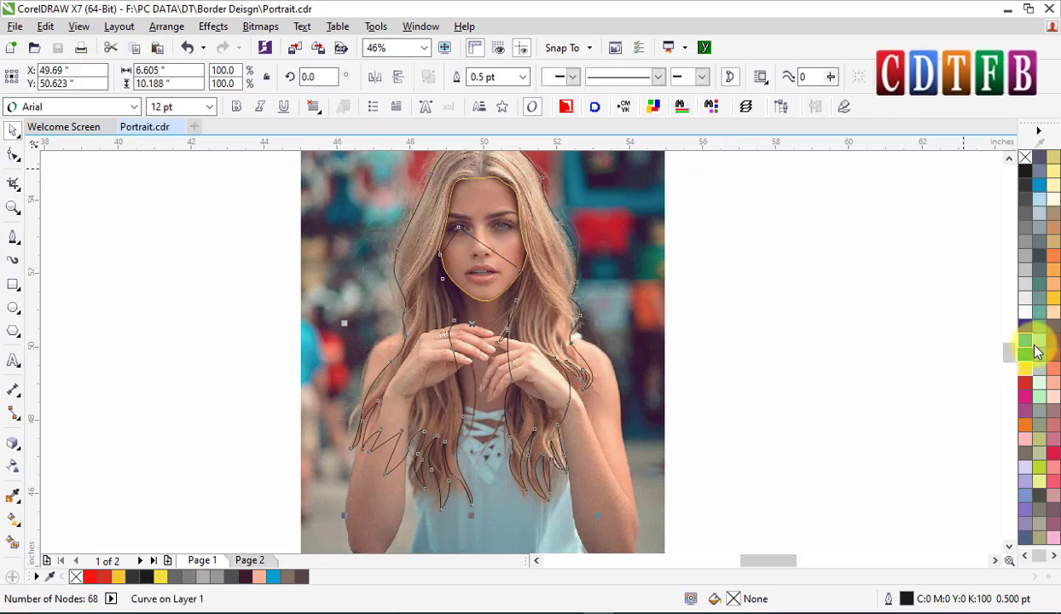
right_click(1027, 373)
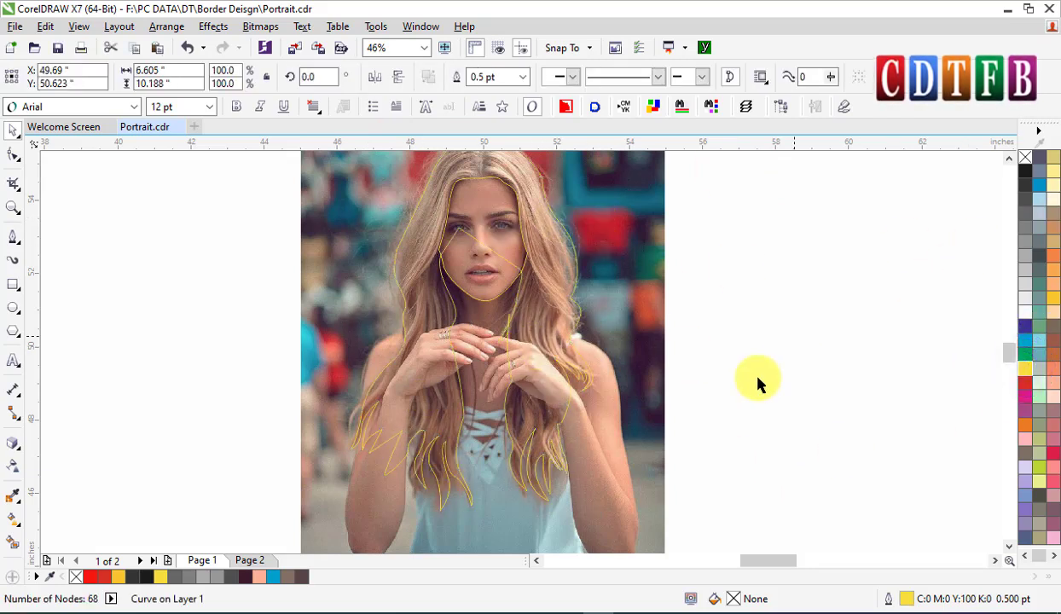
key("Escape")
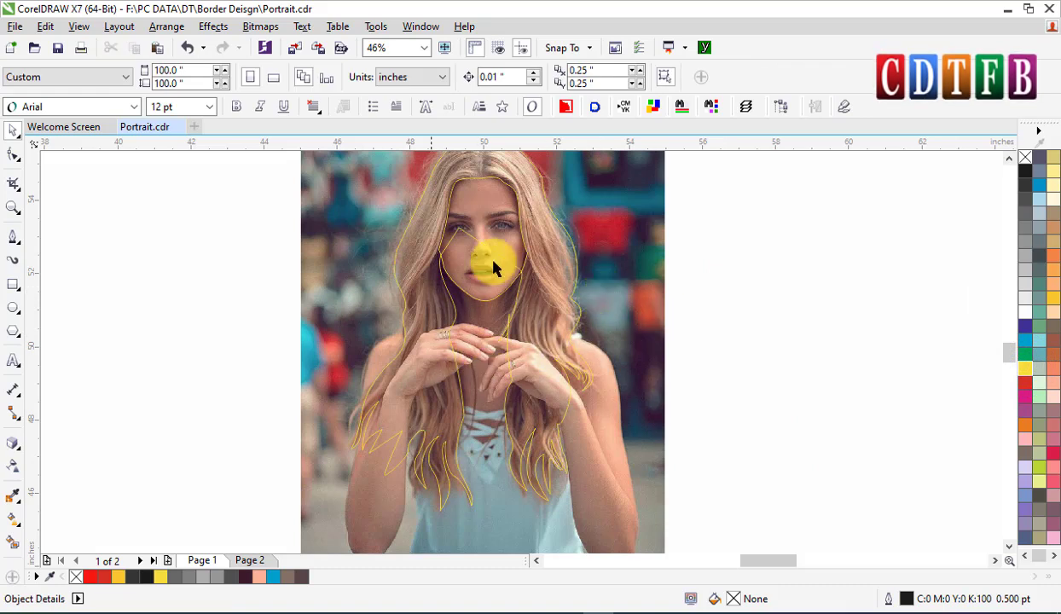
Select the two yellow face and hair outlines on Page 1, recolour them 60% Black, and deselect them.
left_click(540, 243)
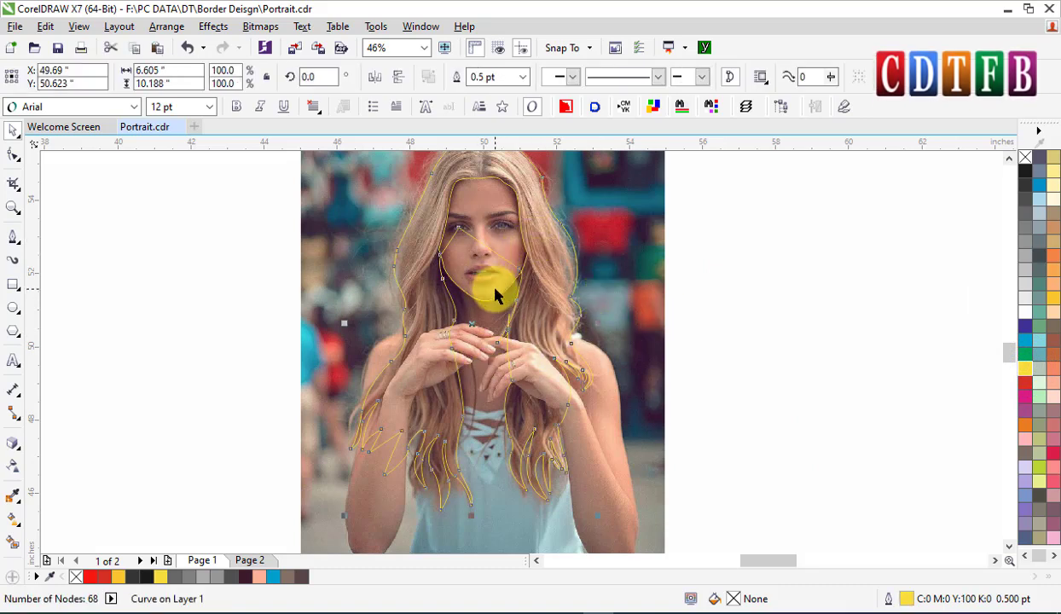
left_click(641, 245, "shift")
left_click_drag(515, 265, 560, 268)
key("ctrl+z")
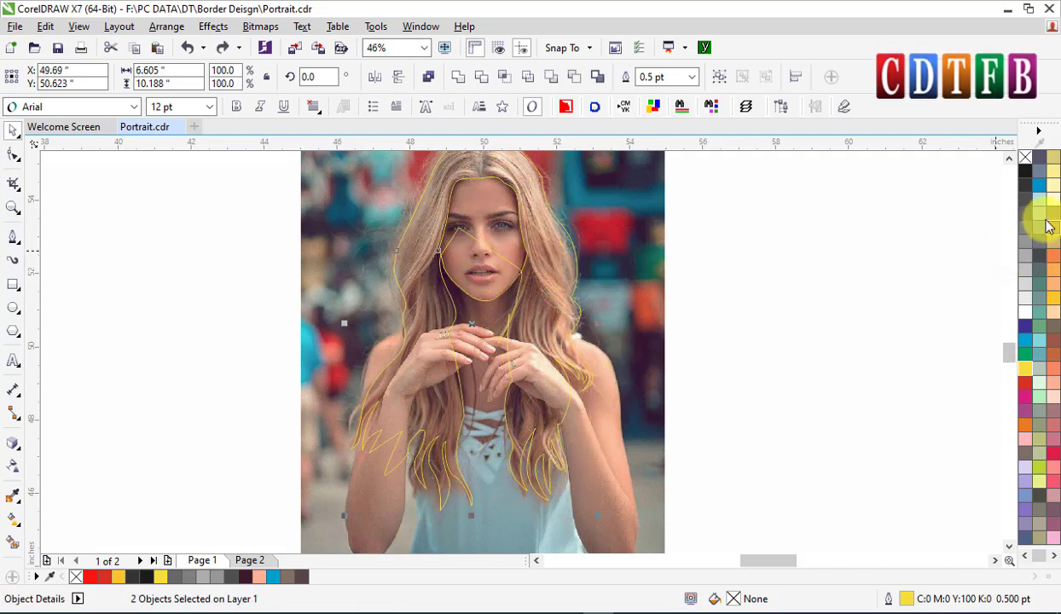
right_click(1026, 277)
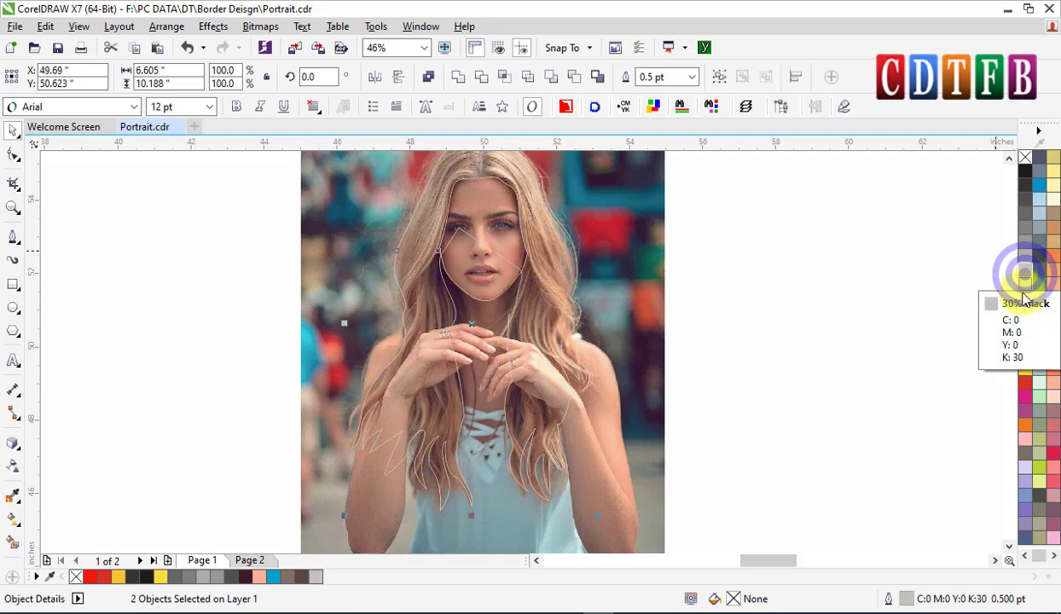
right_click(1024, 224)
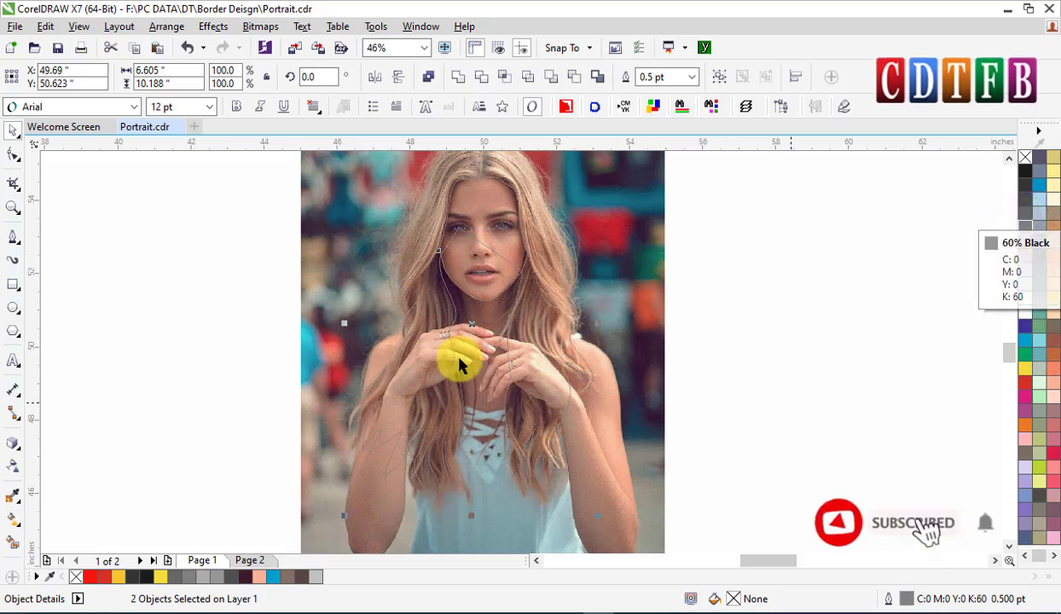
right_click(537, 309)
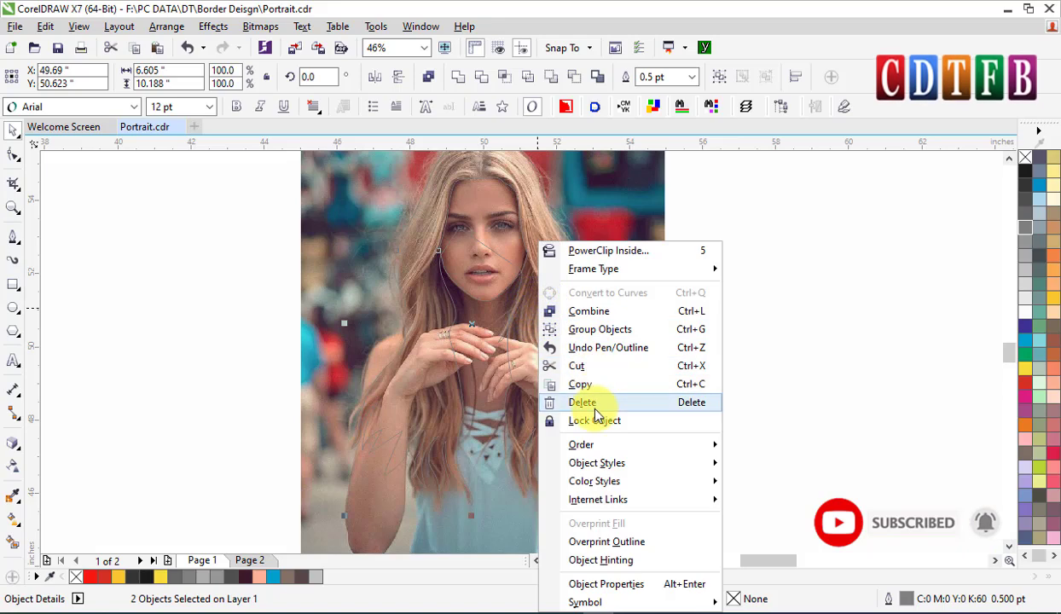
left_click(775, 306)
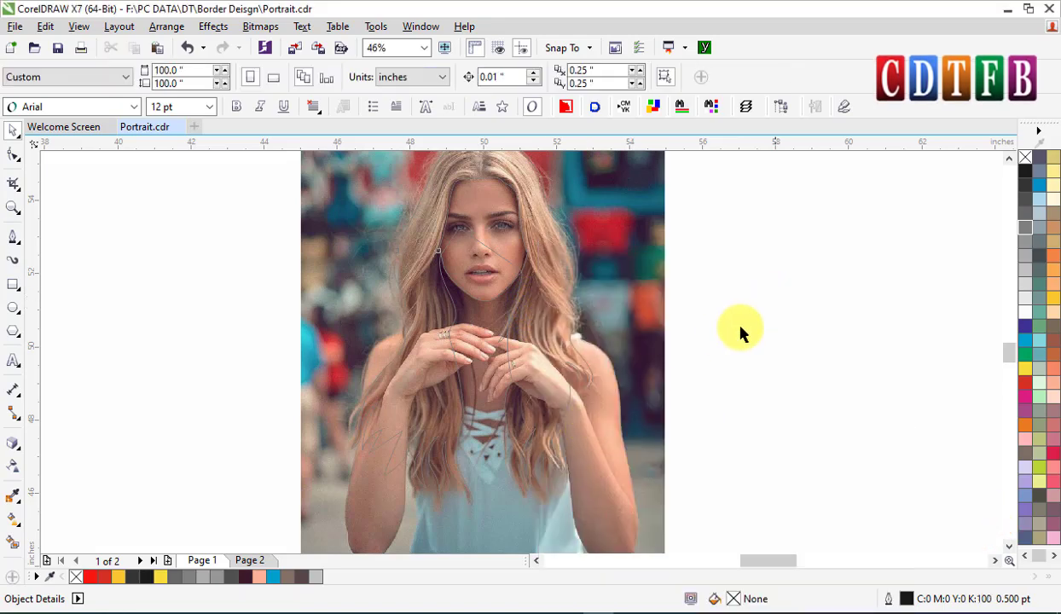
Lock the woman's photo on Page 1 and deselect it.
left_click(486, 318)
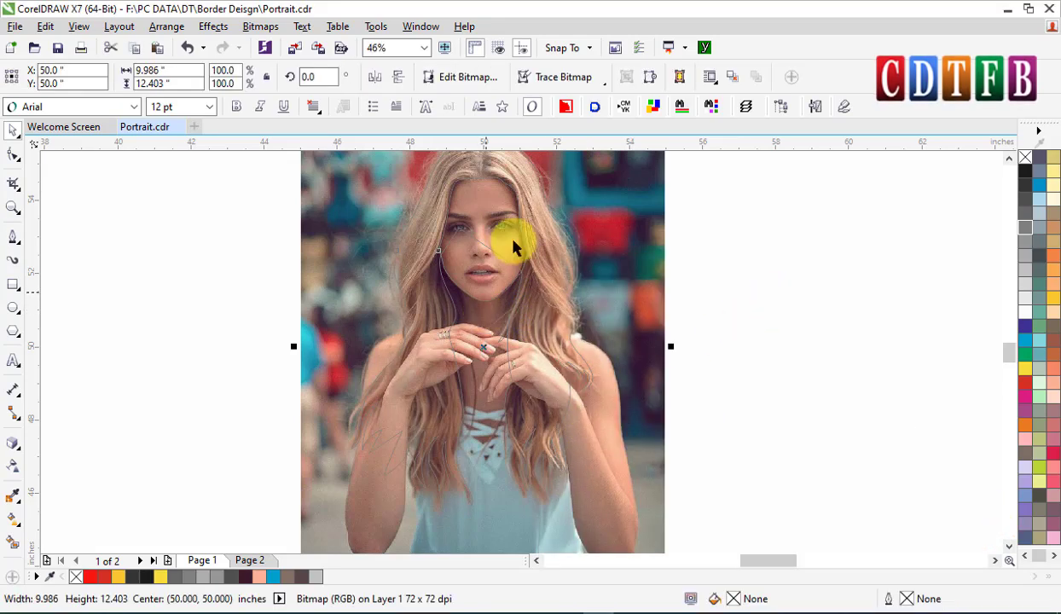
right_click(630, 240)
left_click(675, 401)
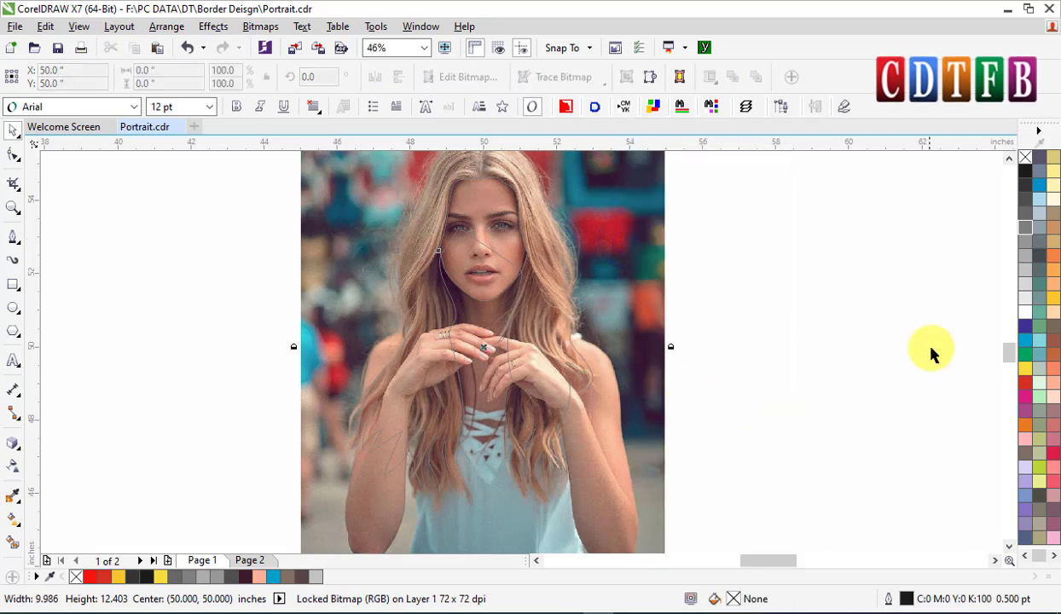
left_click(931, 350)
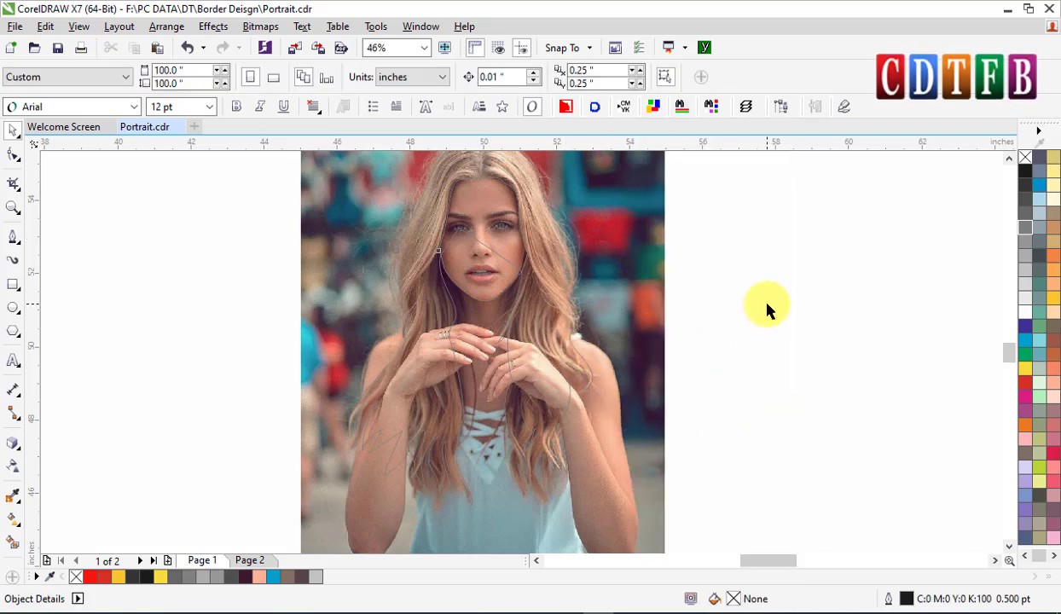
Start a Pen outline at the knuckles of the hand on the photo's left side and trace around its uppermost finger.
scroll(766, 307, "down", 2)
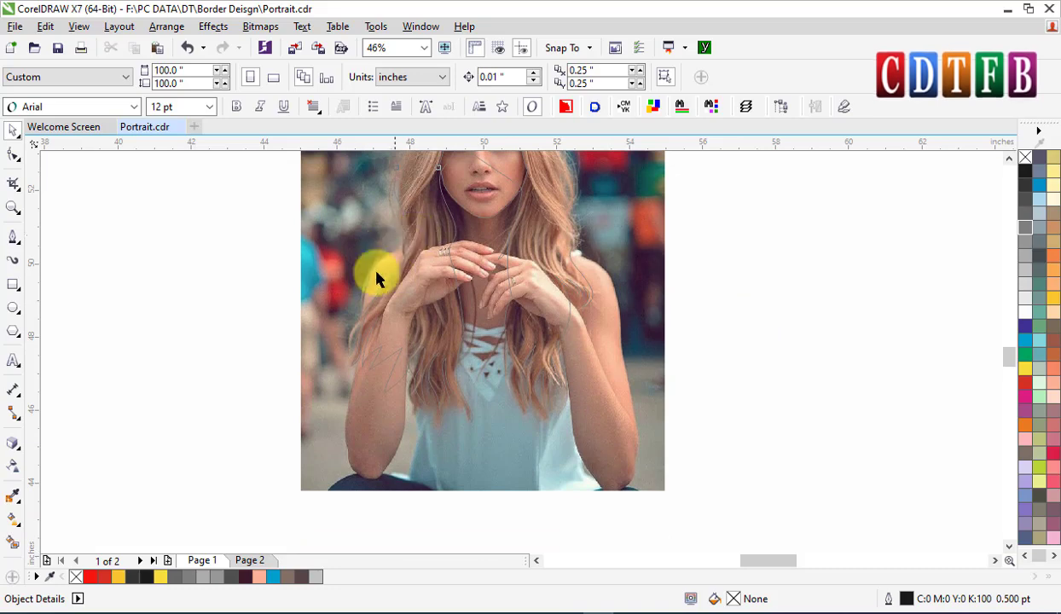
scroll(488, 259, "up", 3)
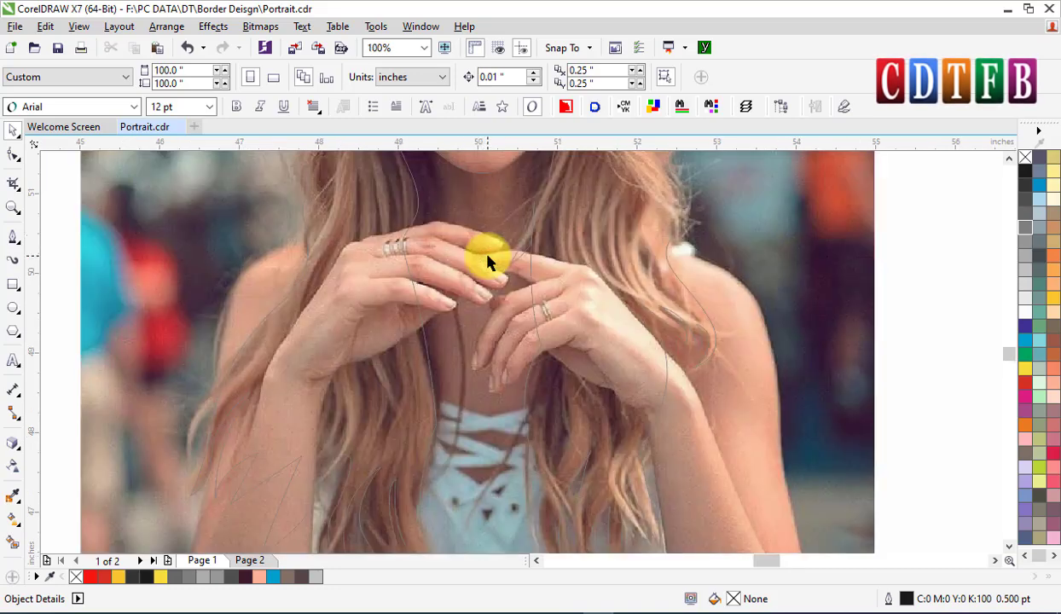
scroll(695, 291, "down", 3)
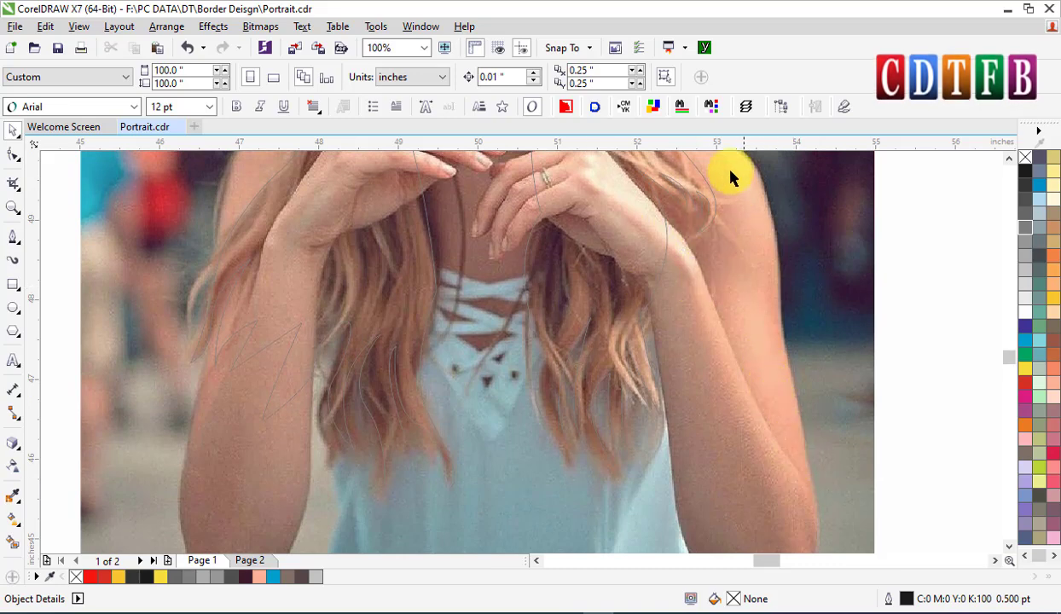
scroll(638, 271, "up", 3)
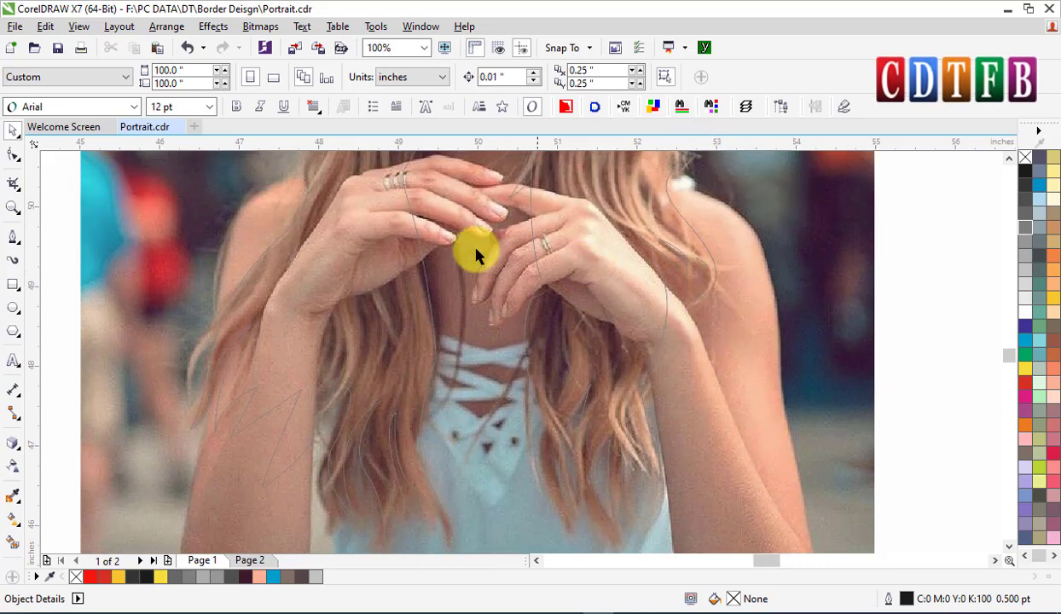
scroll(471, 219, "up", 1)
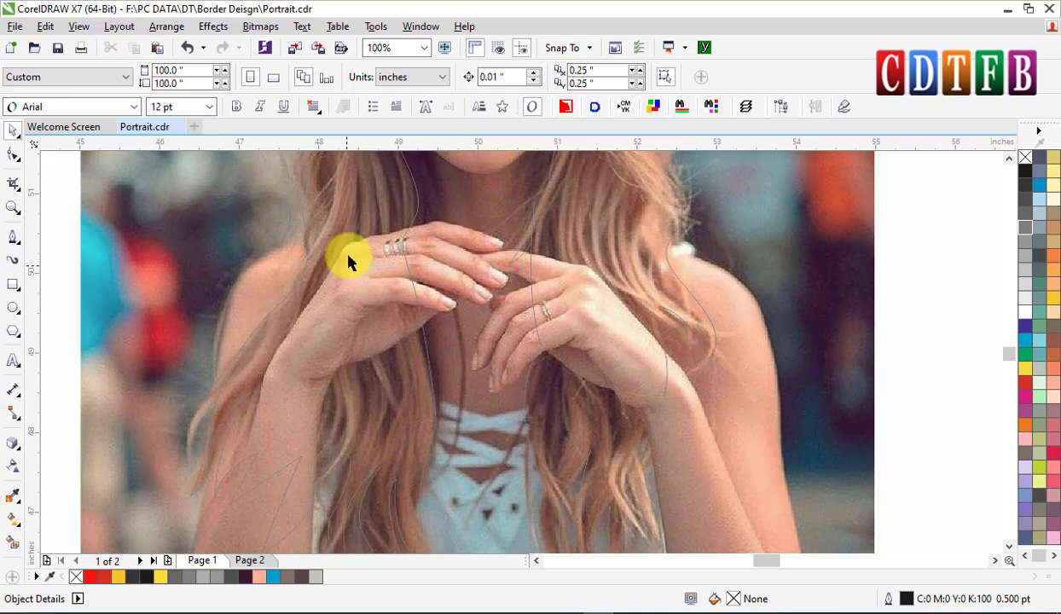
left_click(13, 236)
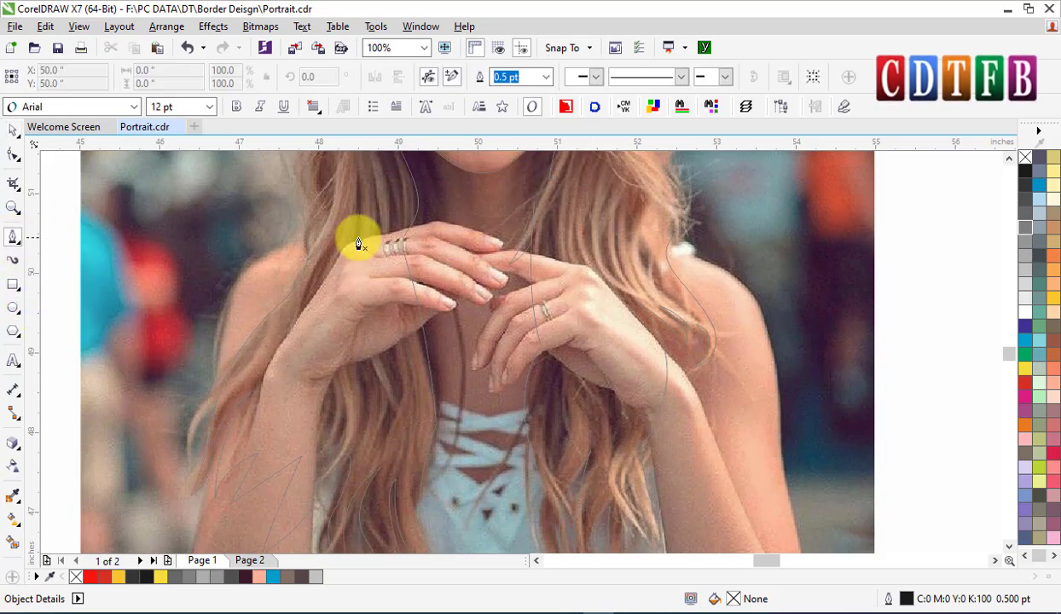
scroll(357, 244, "up", 2)
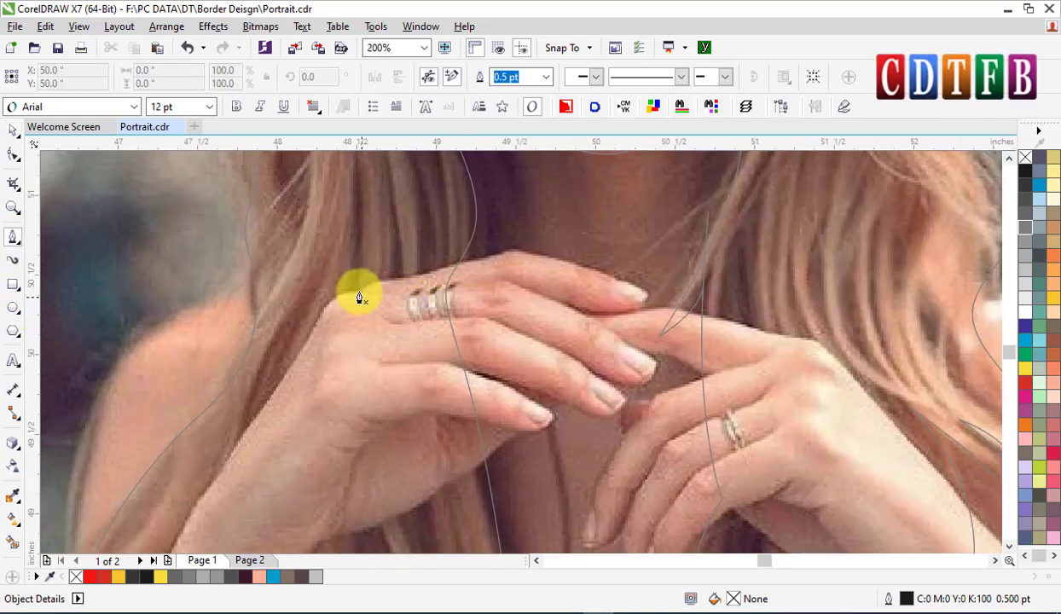
left_click(358, 294)
left_click_drag(393, 282, 411, 283)
left_click_drag(478, 260, 638, 313)
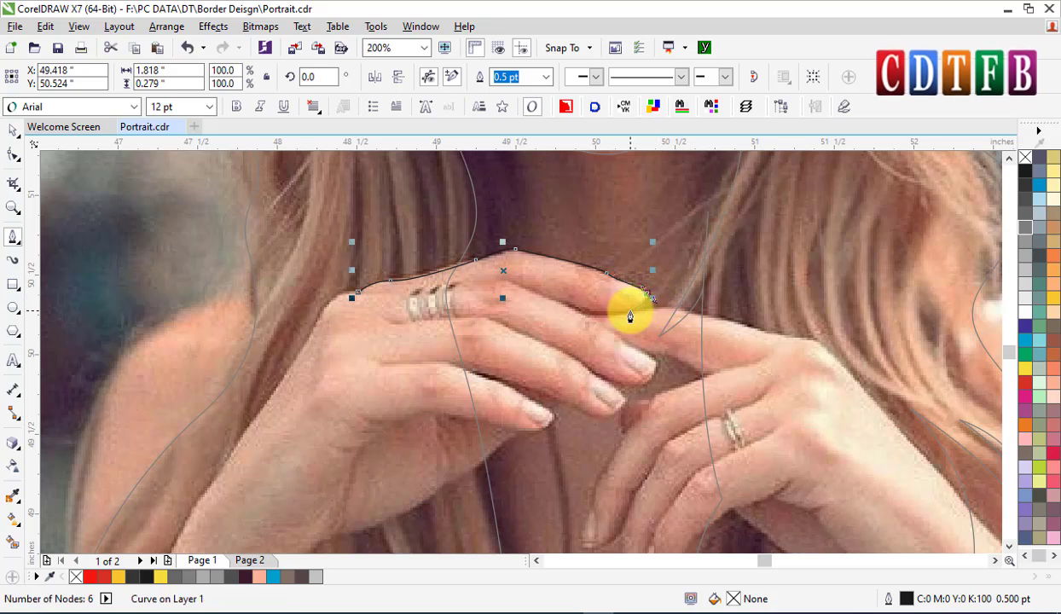
left_click(628, 312)
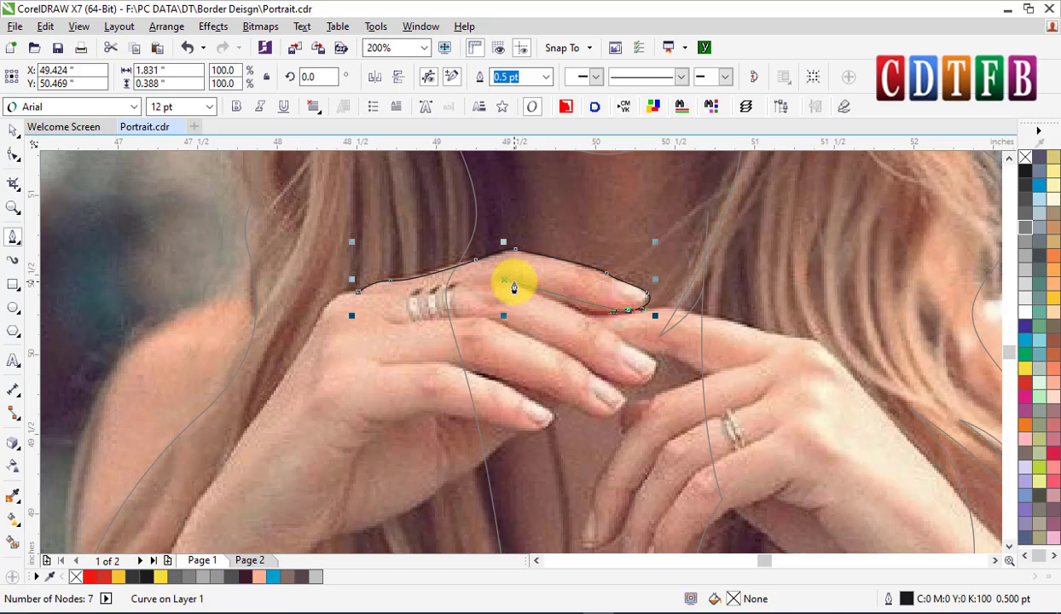
left_click_drag(503, 284, 441, 256)
key("ctrl+z")
Continue the hand outline around the tips of the remaining three fingers.
left_click(601, 322)
left_click(658, 358)
left_click_drag(625, 386, 479, 316)
left_click_drag(621, 393, 596, 421)
left_click_drag(509, 381, 490, 380)
left_click_drag(462, 361, 454, 363)
left_click(464, 371)
left_click_drag(518, 391, 489, 444)
left_click(550, 412)
Run the outline along the underside of the lowest finger and palm to the wrist.
scroll(517, 375, "down", 3)
left_click(527, 316, "alt")
left_click_drag(499, 331, 487, 352)
left_click_drag(409, 393, 393, 406)
left_click_drag(324, 426, 313, 426)
scroll(321, 408, "down", 3)
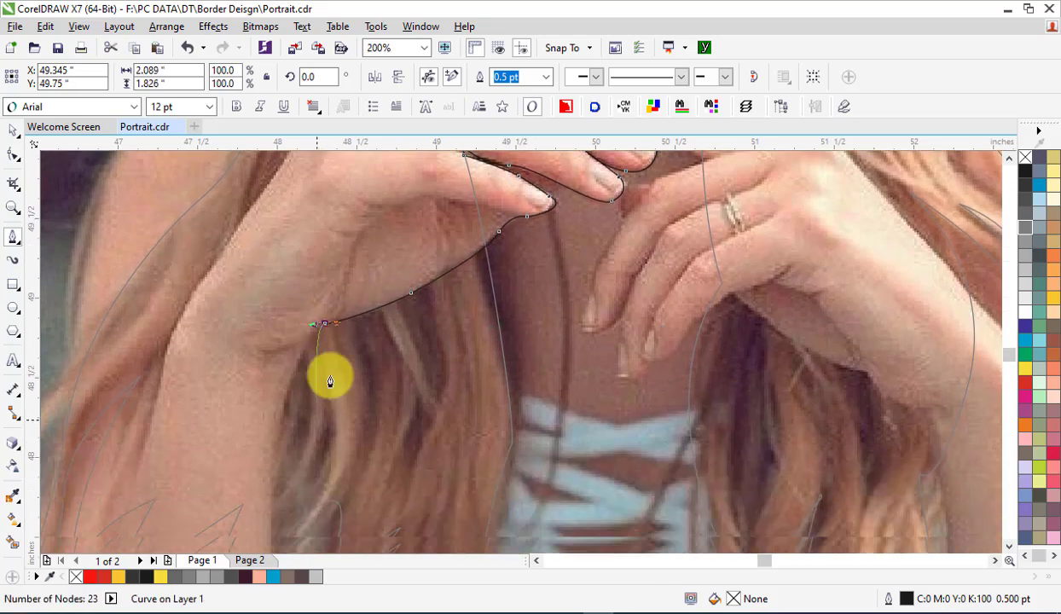
Trace the inner edge of the forearm from the wrist down to the elbow.
scroll(333, 308, "down", 1)
scroll(331, 311, "down", 1)
left_click_drag(300, 337, 306, 416)
scroll(302, 409, "down", 3)
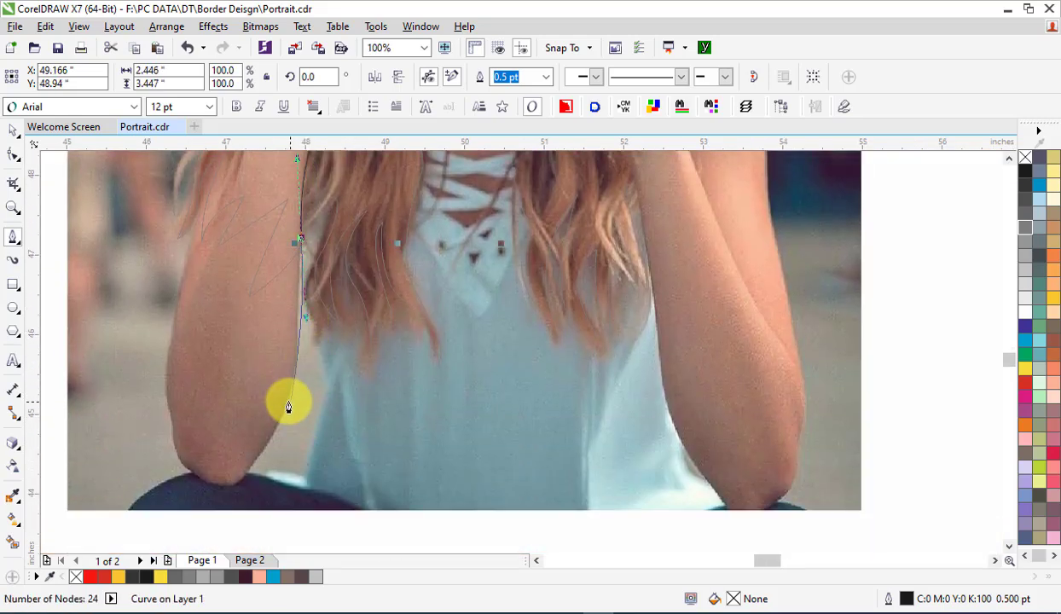
left_click_drag(256, 459, 213, 497)
scroll(237, 418, "down", 1)
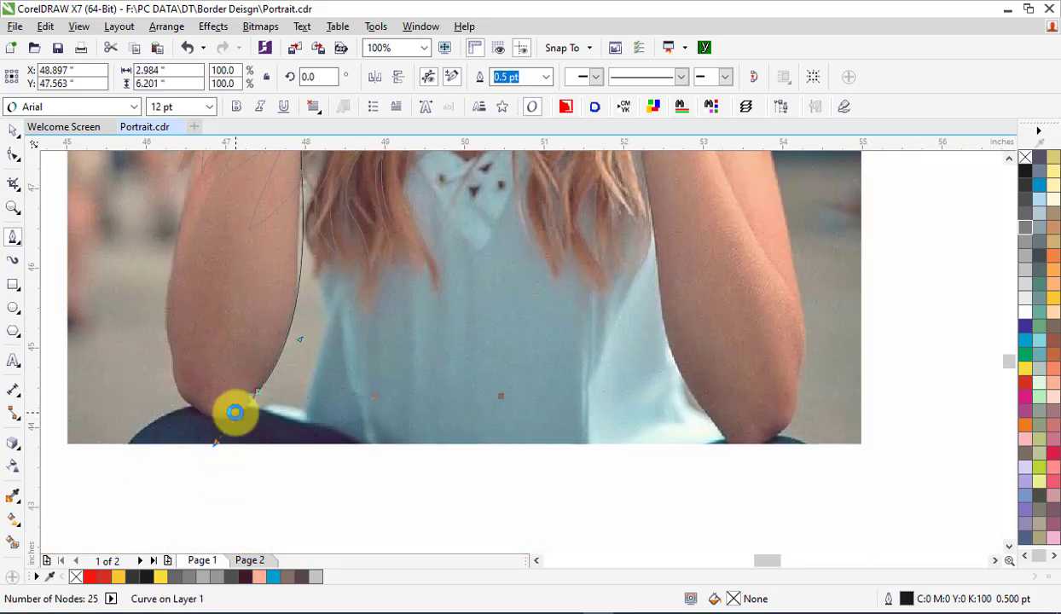
left_click(244, 412)
Trace around the elbow and up the outer forearm and wrist, closing the arm outline at its starting node.
left_click_drag(189, 404, 166, 388)
left_click(174, 353)
left_click_drag(180, 233, 202, 176)
scroll(197, 235, "up", 3)
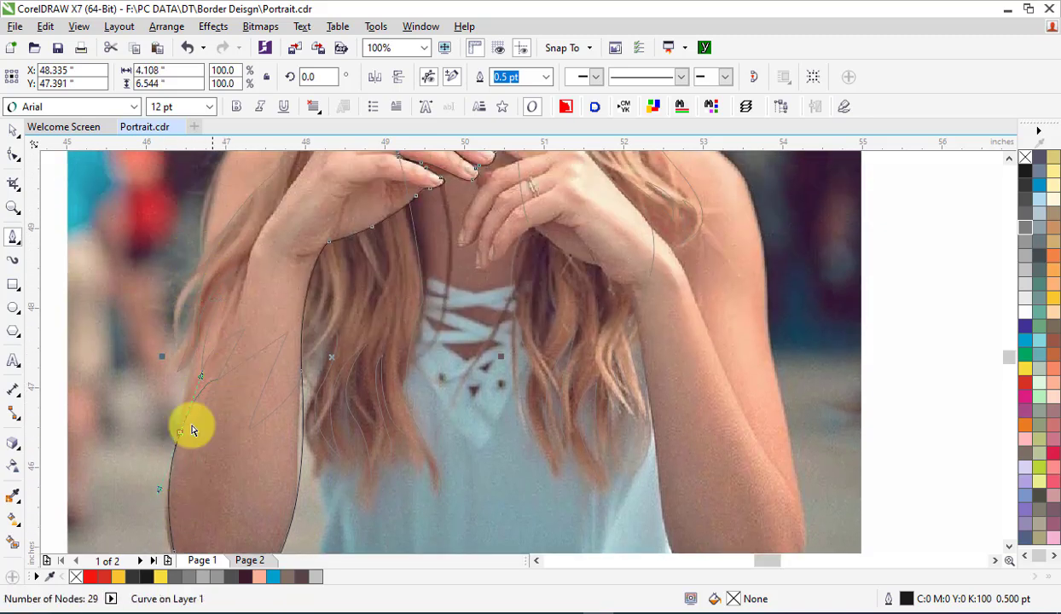
left_click_drag(236, 309, 277, 257)
scroll(262, 284, "up", 1)
left_click(327, 181)
left_click(345, 168)
Copy the finished outline of the first hand and forearm and paste it on Page 2.
left_click(13, 130)
scroll(247, 273, "down", 1)
right_click(243, 418)
left_click(254, 398)
right_click(254, 399)
left_click(295, 390)
left_click(249, 560)
right_click(461, 405)
left_click(503, 512)
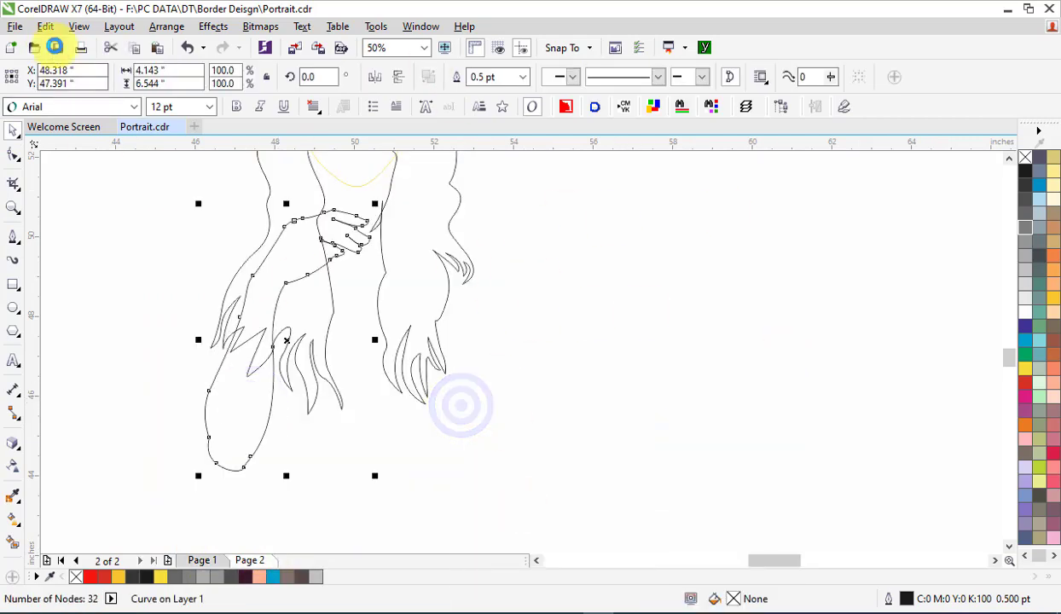
On Page 1, start a Pen outline on the other hand and trace the top edge of its extended index finger.
key("Page_Up")
scroll(384, 256, "up", 2)
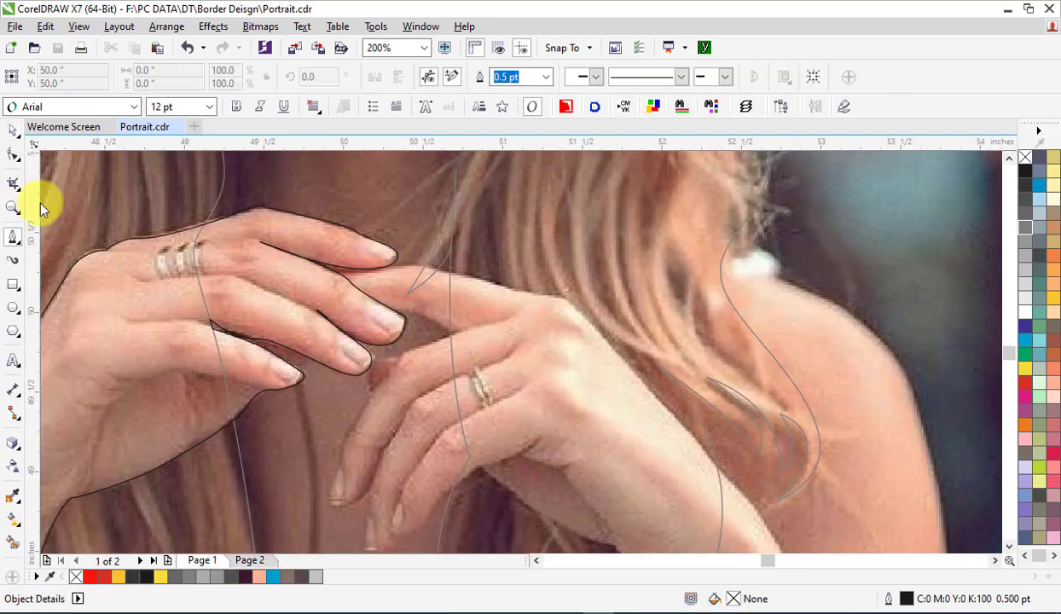
scroll(423, 332, "down", 1)
key("F2")
left_click_drag(344, 244, 840, 505)
key("F5")
left_click(320, 249)
left_click(412, 238)
left_click(13, 239)
left_click(70, 271)
left_click(562, 48)
left_click(588, 138)
left_click(521, 264)
left_click(1024, 502)
left_click(583, 273)
Continue the second outline along the back of the hand and past the wrist.
left_click_drag(631, 305, 638, 322)
left_click(751, 439)
scroll(853, 495, "down", 2)
scroll(856, 475, "right", 3)
left_click(577, 310)
left_click_drag(648, 454, 655, 483)
scroll(653, 366, "down", 2)
scroll(654, 361, "down", 2)
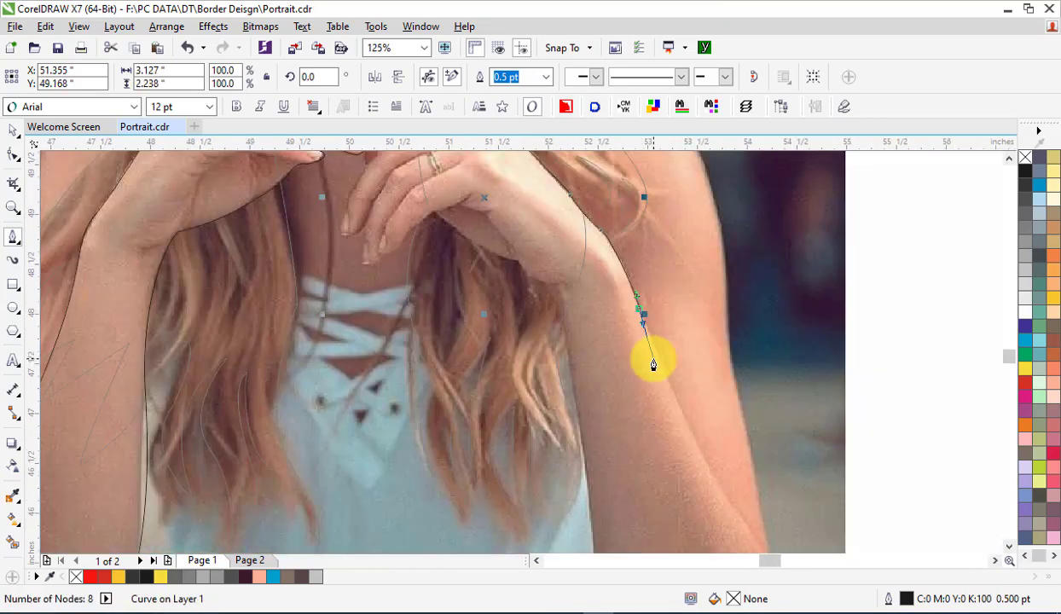
Trace down the outer forearm, around the elbow at the photo's bottom edge, and back up the inner forearm to the wrist.
scroll(654, 365, "down", 2)
left_click_drag(748, 429, 799, 493)
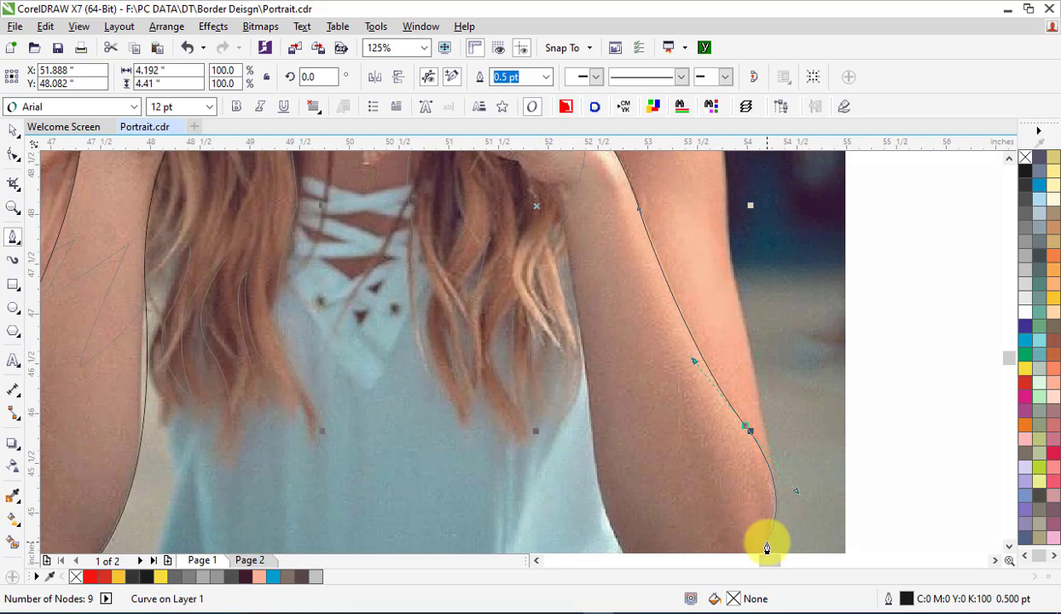
scroll(767, 547, "down", 2)
left_click_drag(764, 437, 755, 494)
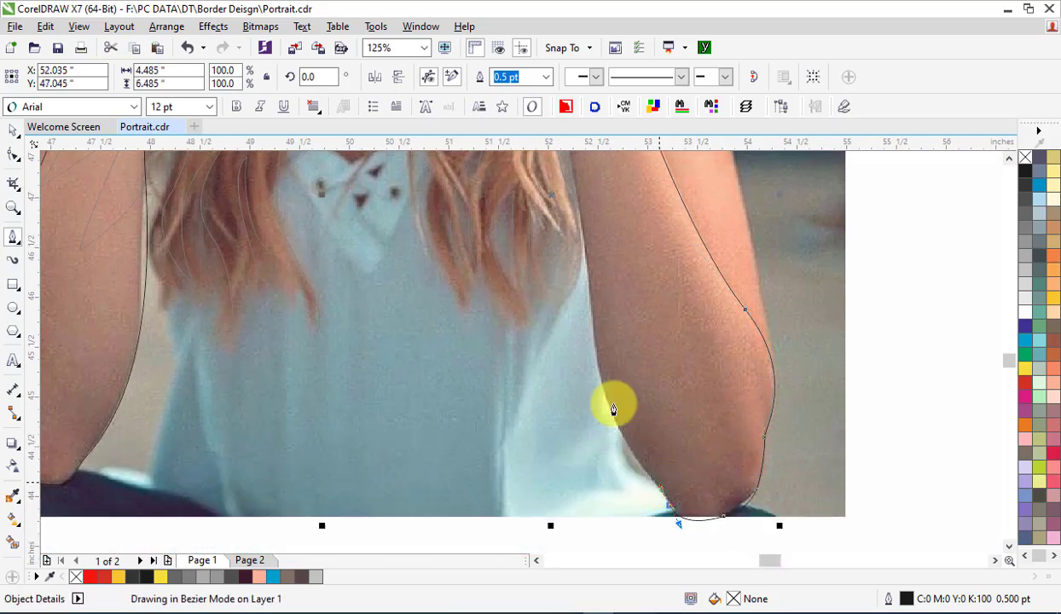
scroll(597, 272, "up", 4)
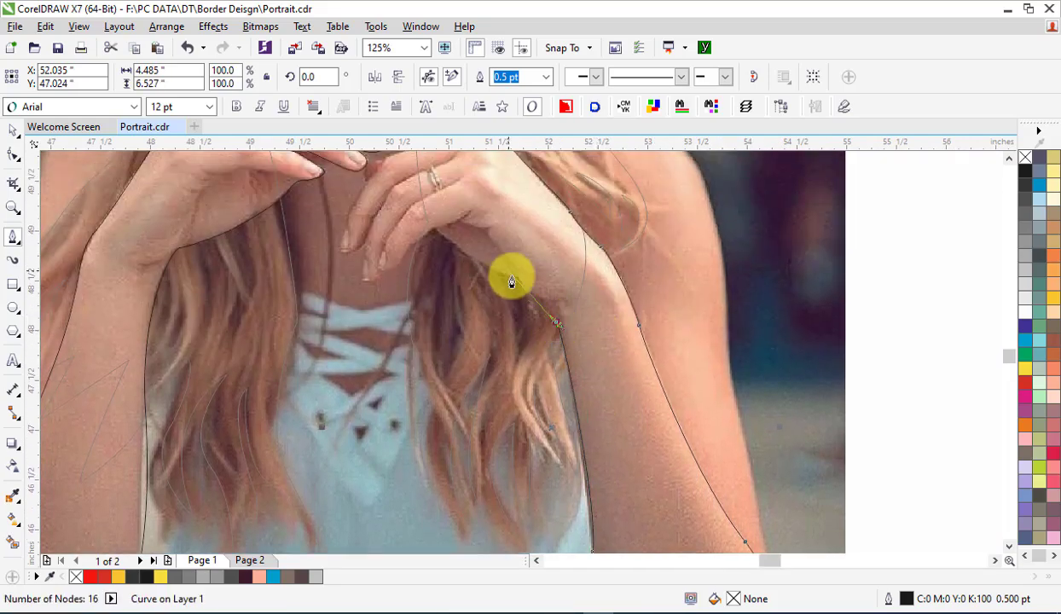
Run the outline along the underside of the second hand and around its lower fingertips.
left_click(408, 247)
scroll(375, 272, "up", 2)
left_click(373, 286)
left_click(345, 287)
left_click(350, 220)
left_click_drag(291, 219, 291, 219)
left_click(304, 229, "alt")
Trace up the bent finger and under the extended index finger, closing the second hand outline at its starting node.
scroll(309, 273, "up", 4)
left_click_drag(313, 333, 321, 320)
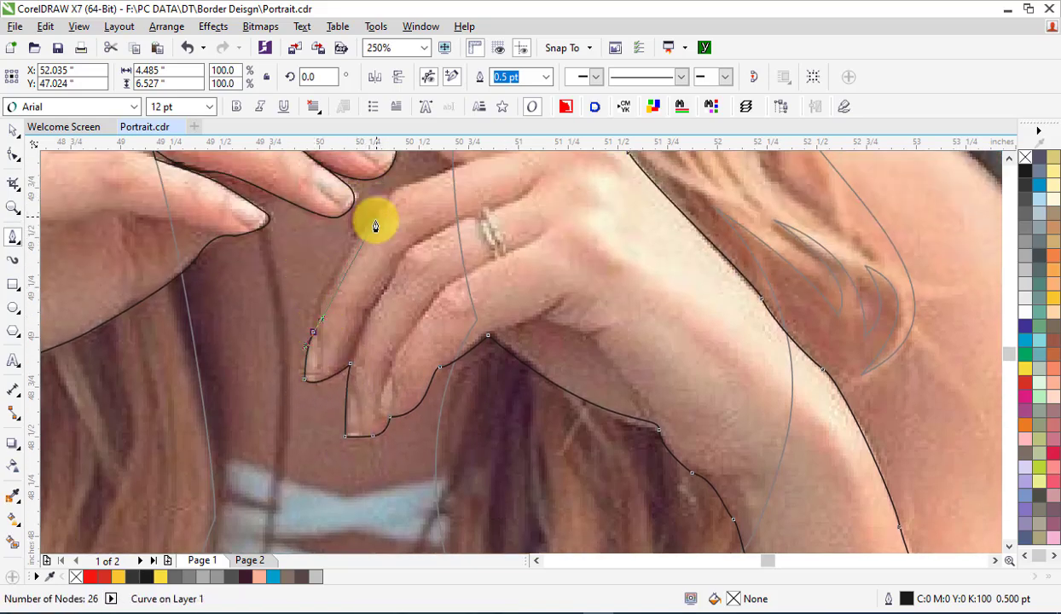
scroll(379, 210, "up", 3)
left_click_drag(359, 354, 395, 315)
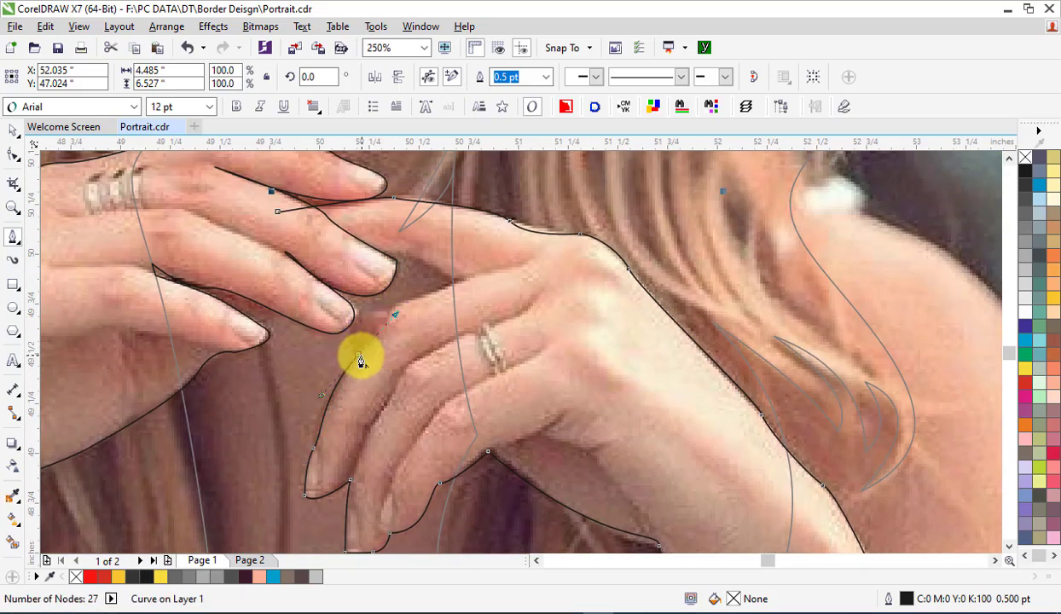
left_click(388, 311)
left_click(419, 259)
left_click(383, 253)
left_click(274, 213)
Copy the finished outline of the second hand and forearm and paste it on Page 2.
left_click(13, 130)
scroll(530, 278, "down", 2)
right_click(540, 299)
left_click(592, 348)
right_click(618, 388)
left_click(662, 348)
key("Page_Down")
right_click(647, 259)
left_click(687, 336)
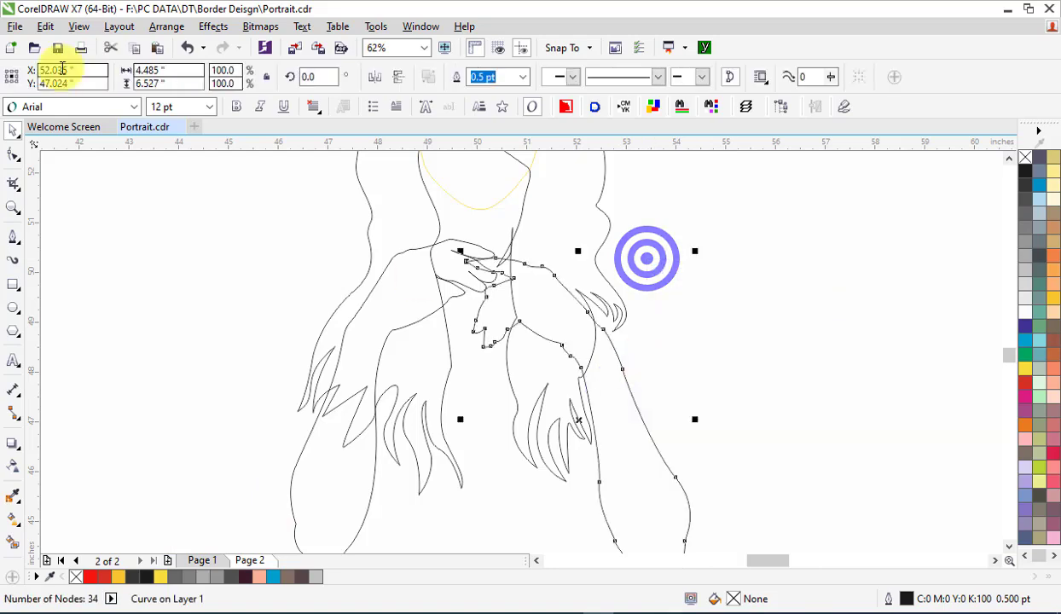
On Page 1, start a body outline with the Pen tool above the first hand, following the shoulder and upper arm down to the forearm.
key("Page_Up")
scroll(666, 293, "up", 2)
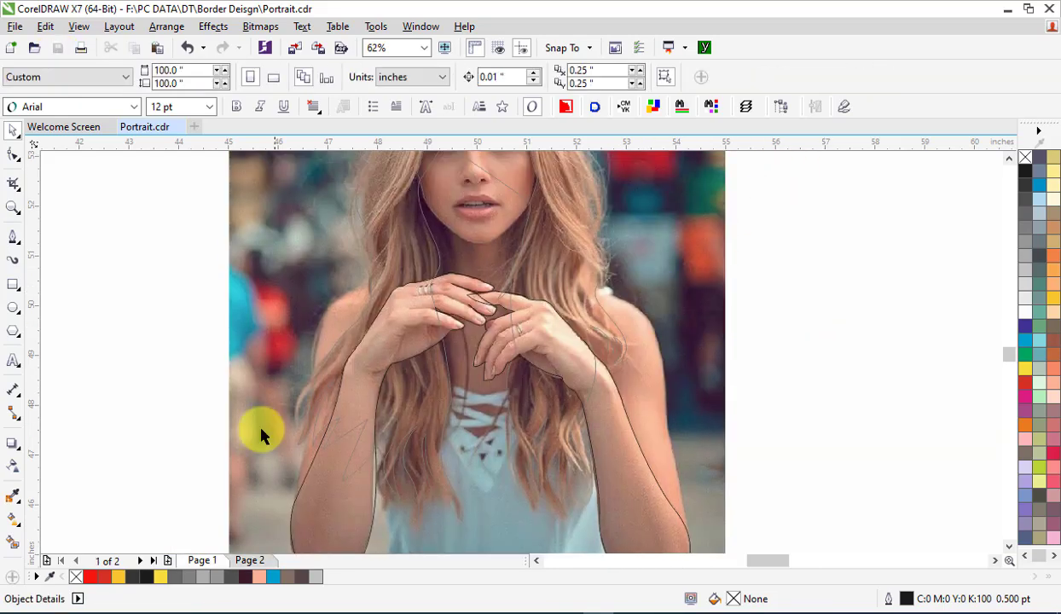
scroll(447, 355, "up", 2)
scroll(401, 336, "down", 1)
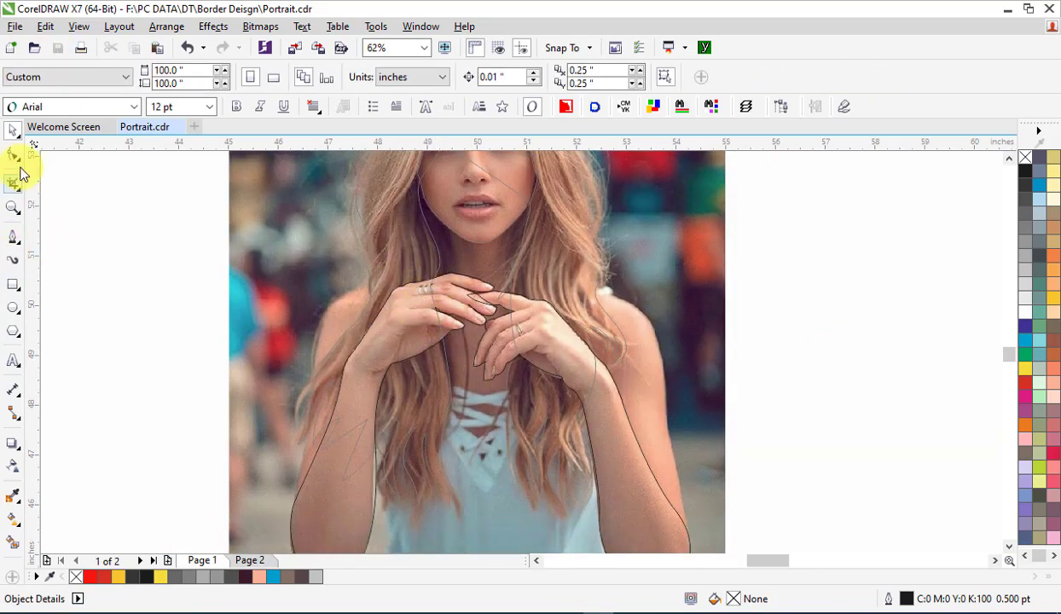
left_click(13, 243)
left_click(407, 284)
left_click_drag(342, 296, 327, 307)
left_click_drag(314, 365, 313, 401)
left_click(305, 467)
left_click(297, 503)
Carry the body outline across the forearm and down the blouse's side to the photo's bottom edge.
left_click_drag(317, 541, 347, 508)
left_click(347, 505)
left_click(370, 434)
left_click(382, 505)
scroll(405, 429, "down", 4)
left_click(390, 344)
left_click_drag(376, 401, 389, 429)
left_click(380, 415)
Continue the body outline from the photo's bottom edge around the second elbow and up the outside of that upper arm.
left_click(640, 415)
left_click(645, 397)
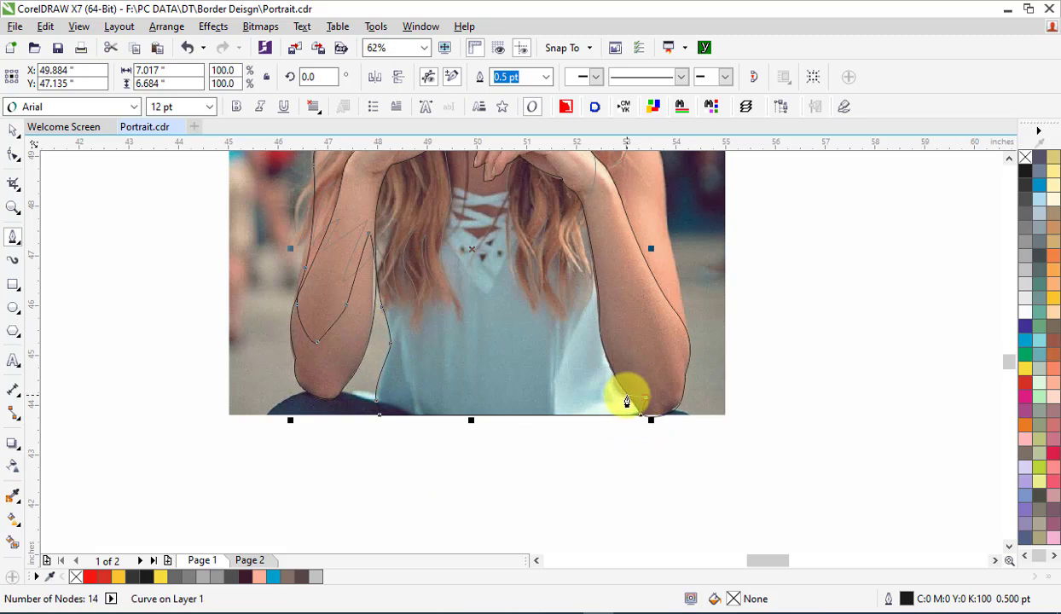
left_click(614, 302)
scroll(649, 359, "up", 2)
left_click(662, 251)
scroll(655, 236, "up", 1)
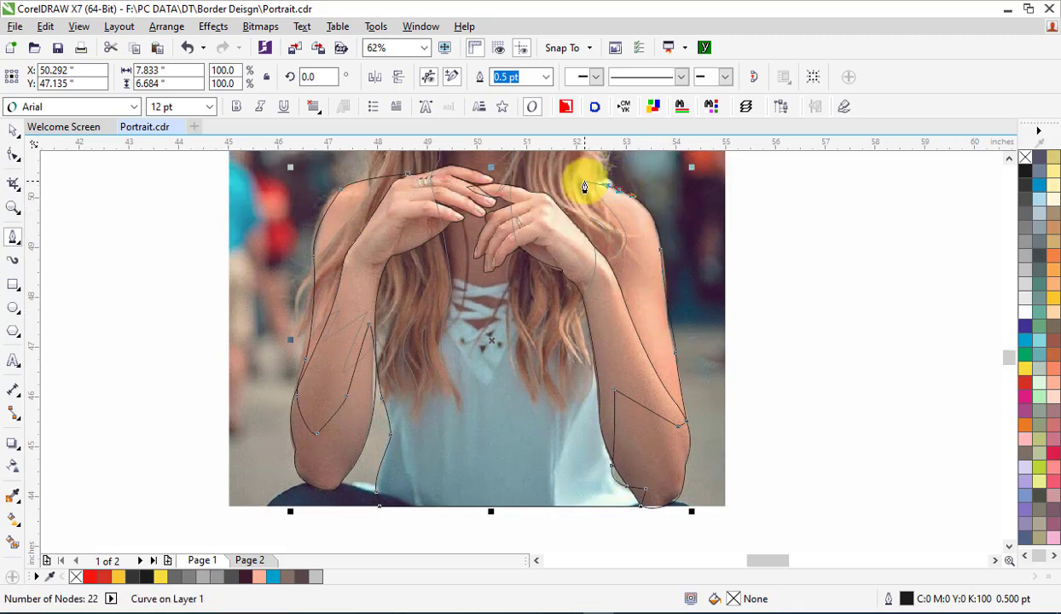
Carry the body outline over the second shoulder, up through the hair and across the lower face, closing it above the first hand.
left_click(584, 186)
scroll(568, 281, "up", 5)
left_click(556, 346)
left_click(505, 317)
left_click(414, 279)
left_click(391, 320)
left_click(416, 350)
left_click(407, 390)
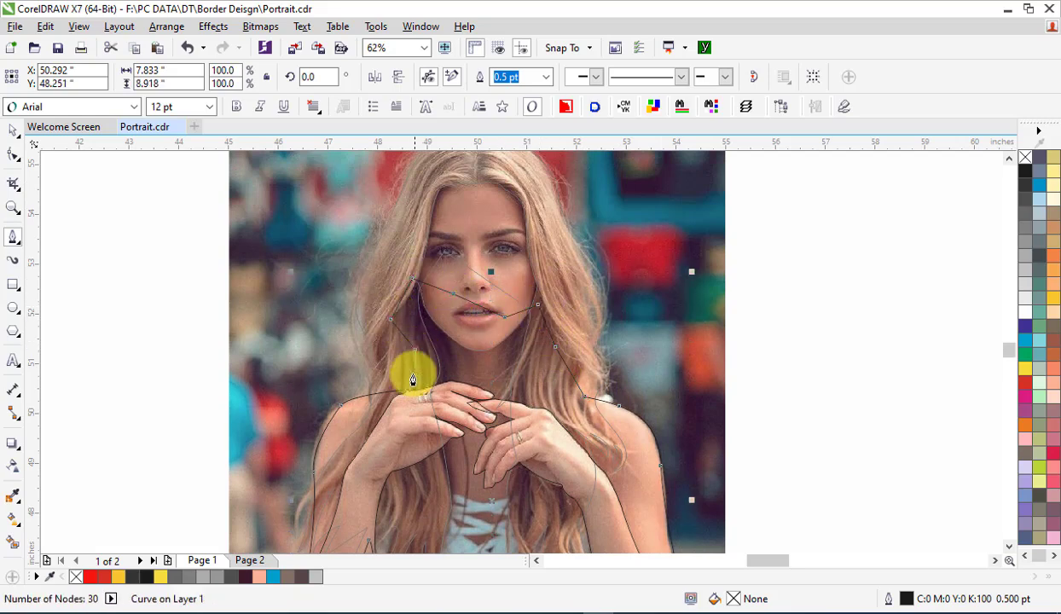
Copy the finished body outline and lock the original on Page 1.
key("space")
right_click(356, 425)
right_click(338, 411)
right_click(342, 410)
left_click(398, 384)
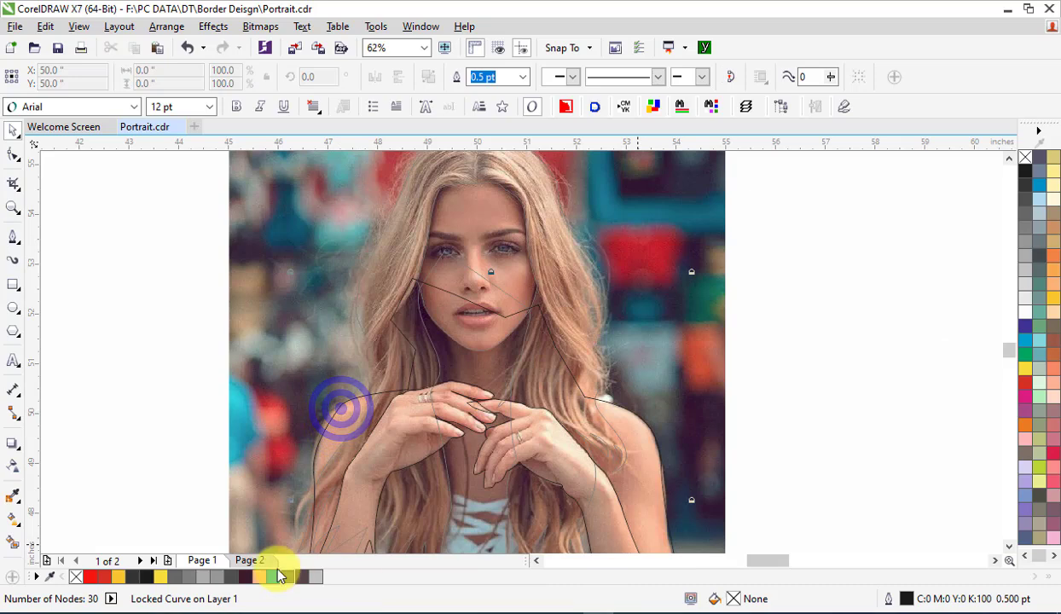
Paste the body outline on Page 2, give it a red outline color and save the document.
left_click(252, 561)
right_click(833, 284)
left_click(891, 392)
right_click(1027, 383)
scroll(597, 353, "down", 1)
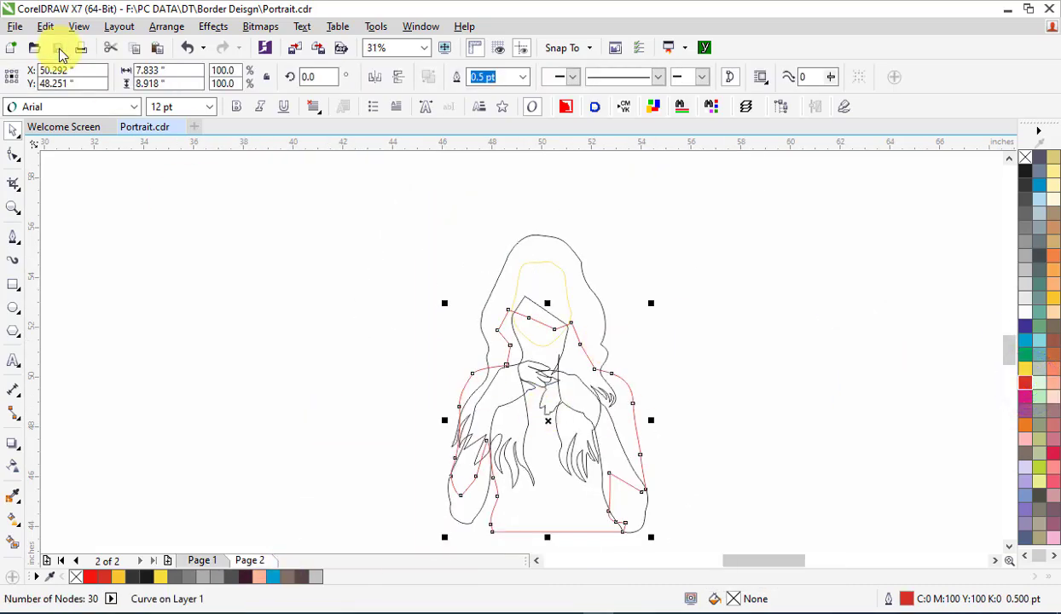
left_click(60, 48)
On Page 1, trace the photo's left-hand eyebrow with the Pen tool as a closed shape about 0.76 inches wide.
key("Page_Up")
scroll(610, 311, "up", 3)
scroll(403, 308, "up", 5)
left_click(16, 240)
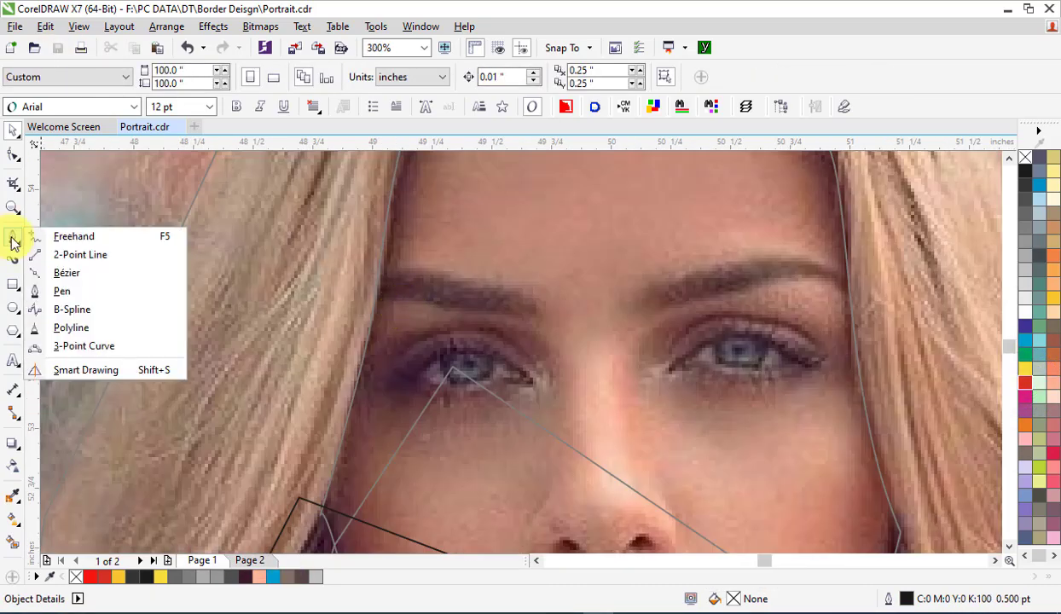
left_click(61, 291)
left_click(537, 315)
left_click_drag(488, 314, 418, 298)
left_click_drag(390, 295, 384, 295)
left_click_drag(376, 298, 372, 285)
left_click(354, 302)
left_click(376, 271)
left_click(539, 315)
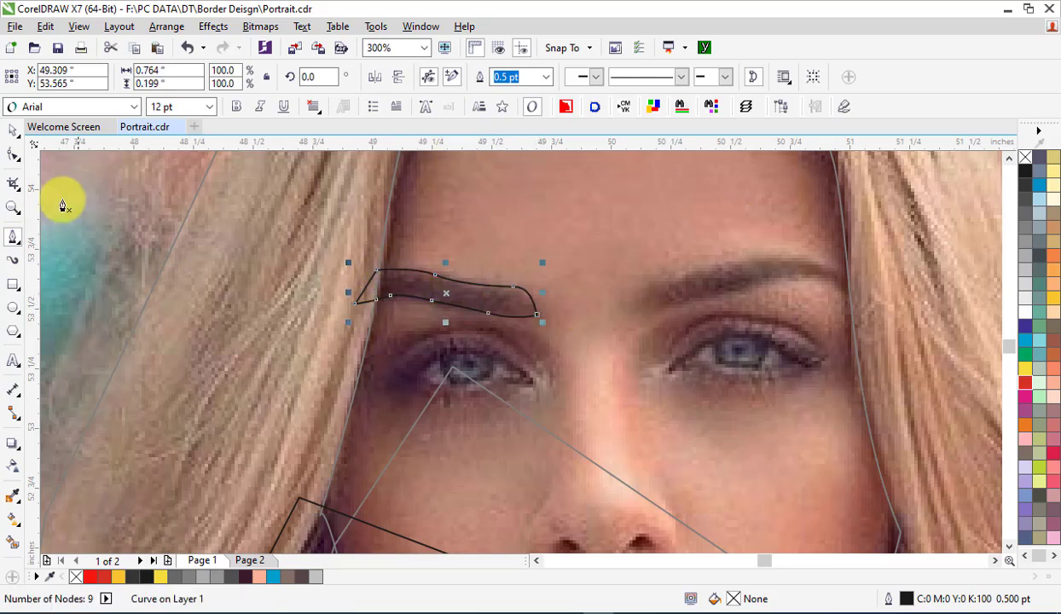
Trace the photo's right-hand eyebrow with the Pen tool, from its outer tip along the lower edge and back over the top.
left_click(876, 308)
left_click(850, 296)
left_click_drag(791, 277, 761, 286)
left_click_drag(685, 303, 642, 294)
left_click_drag(673, 274, 695, 268)
left_click_drag(787, 256, 804, 264)
left_click_drag(856, 276, 904, 301)
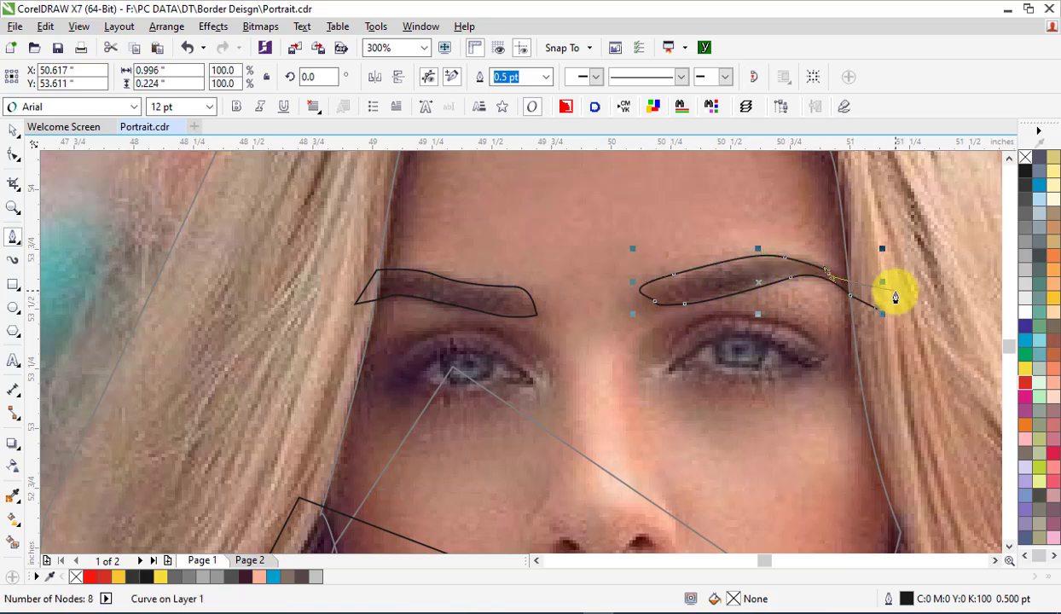
Copy both eyebrow outlines and insert a new page after Page 2.
left_click(13, 130)
left_click(494, 284)
left_click(778, 273, "shift")
right_click(778, 273)
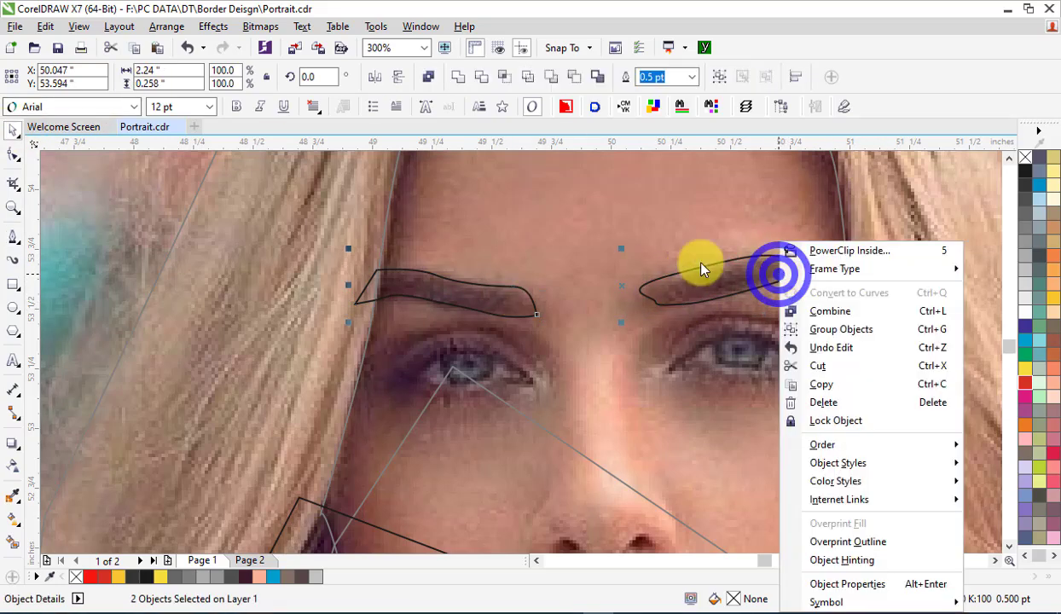
key("Escape")
left_click(264, 560)
right_click(264, 560)
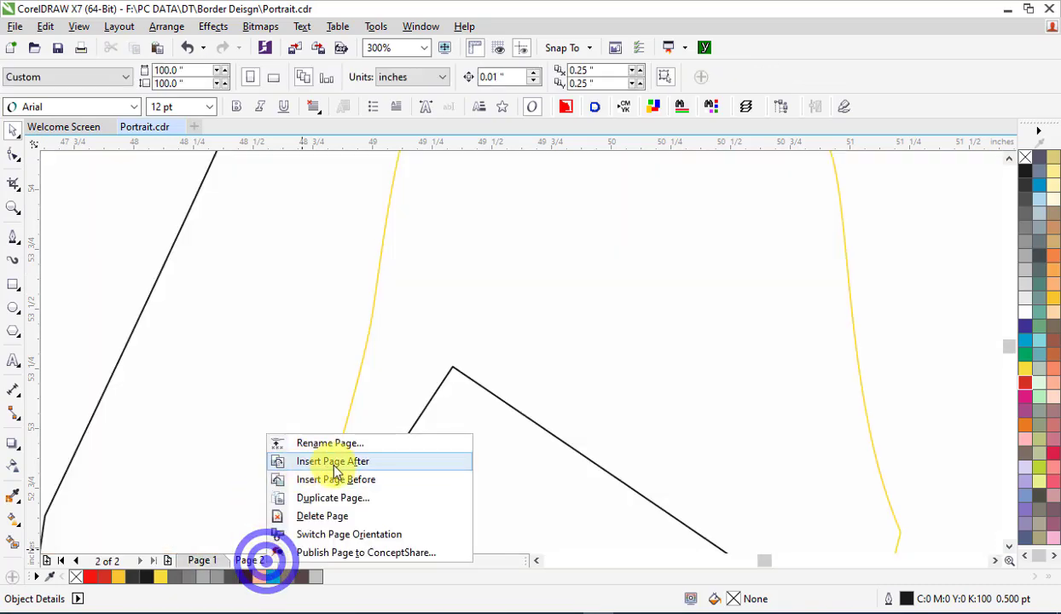
left_click(333, 467)
Paste the eyebrows on Page 3, fill them black and remove their outlines.
scroll(432, 306, "down", 2)
right_click(433, 307)
left_click(474, 415)
left_click(1025, 171)
right_click(1025, 159)
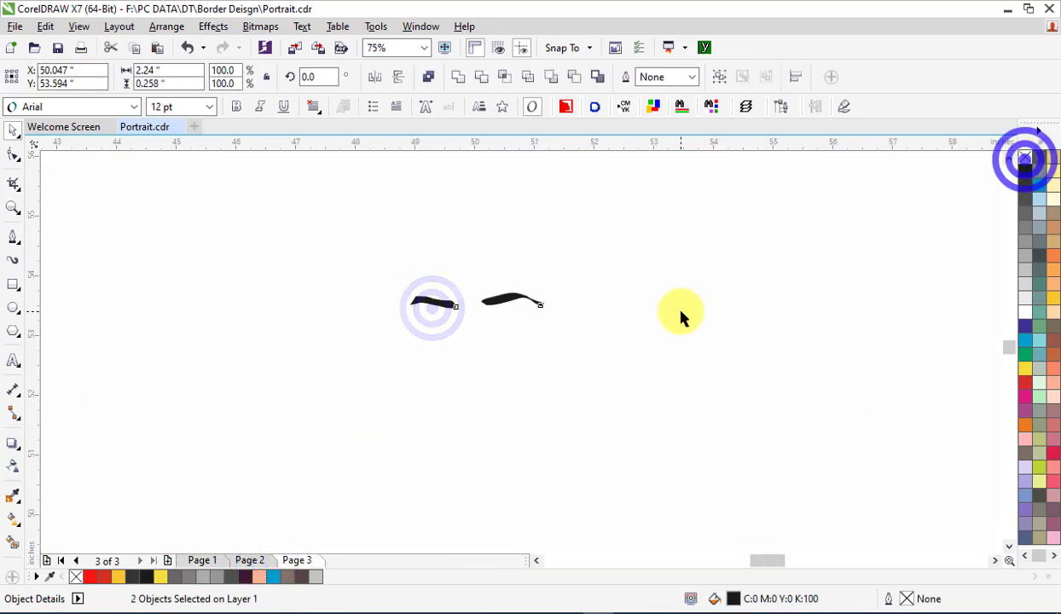
left_click(680, 312)
On Page 1, trace the outer contour of the left-hand eye with the Pen tool, about 0.64 by 0.28 inches.
left_click(202, 560)
scroll(426, 375, "down", 2)
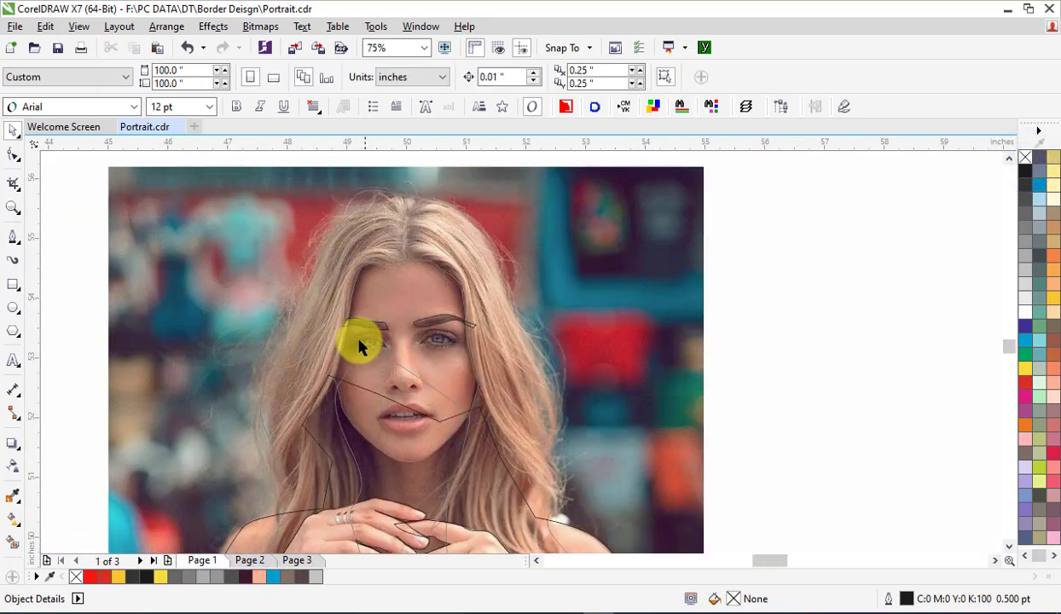
scroll(370, 353, "up", 2)
left_click(13, 240)
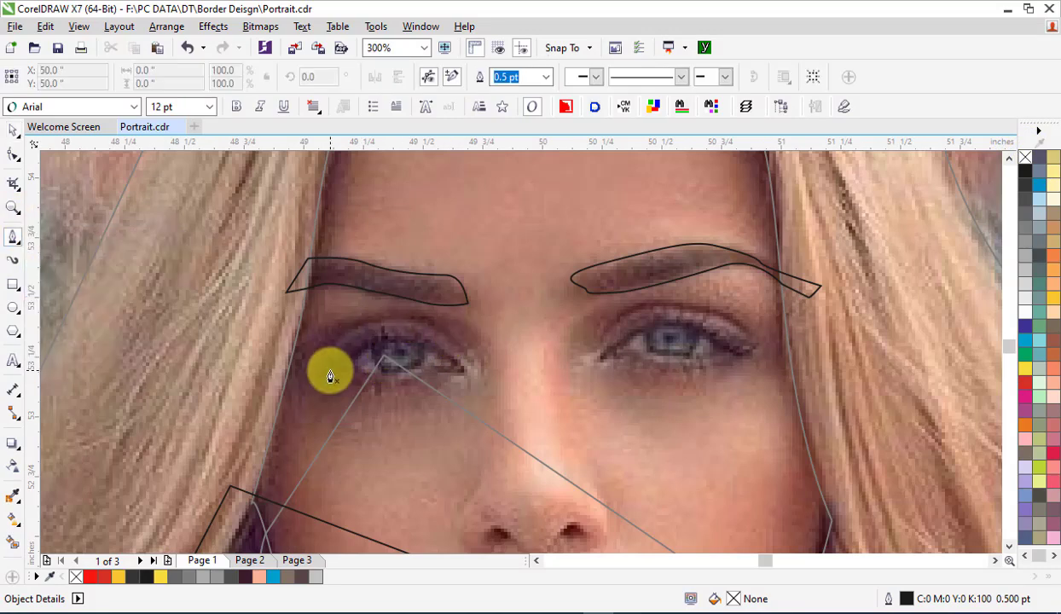
left_click_drag(398, 326, 391, 390)
left_click_drag(363, 388, 350, 380)
left_click(339, 372)
left_click(315, 369)
left_click(13, 131)
scroll(327, 375, "up", 2)
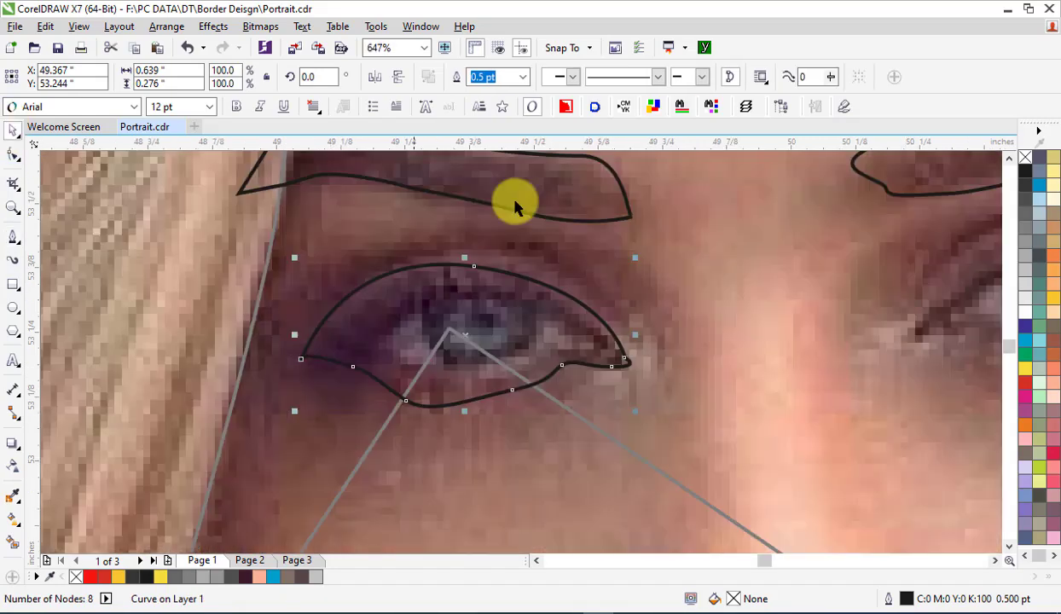
Trace the eye opening inside the outer contour with the Pen tool, about 0.46 by 0.15 inches.
left_click(13, 238)
left_click(372, 347)
left_click_drag(552, 314, 671, 362)
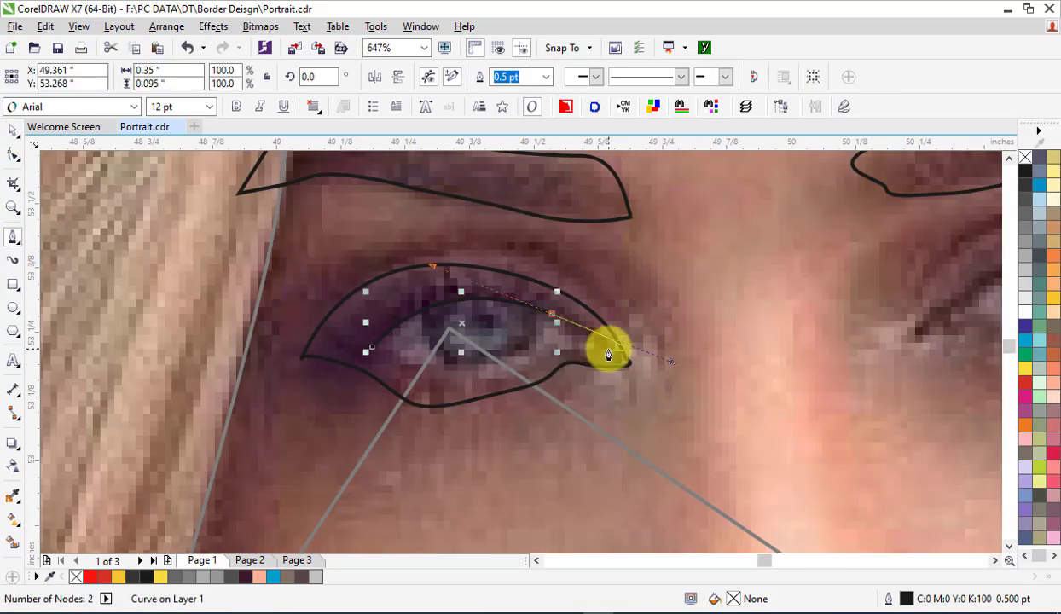
left_click_drag(530, 366, 495, 377)
left_click_drag(372, 348, 431, 386)
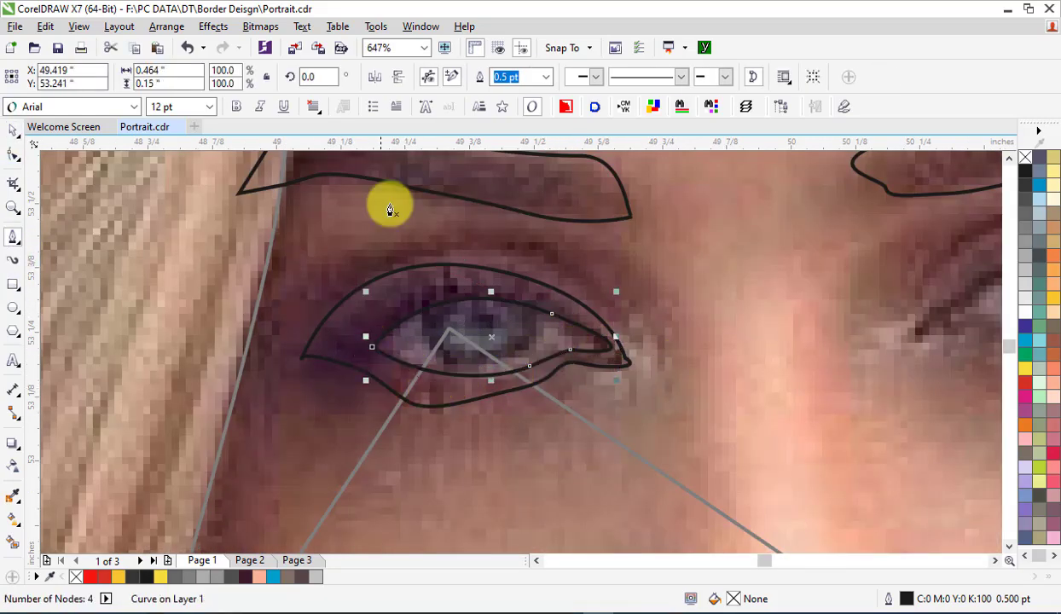
Draw an ellipse over the iris of the left-hand eye and make smaller copies inside it for the inner ring and pupil.
left_click(15, 132)
left_click(383, 278, "shift")
left_click(443, 239)
left_click(14, 307)
left_click_drag(420, 281, 537, 365)
left_click_drag(477, 274, 477, 253)
left_click_drag(536, 314, 442, 354)
key("ctrl+z")
right_click(509, 298)
Fill the middle eye circle white and the iris and pupil circles black, removing their outlines.
left_click(1026, 311)
right_click(1026, 157)
left_click(532, 312)
left_click(531, 289)
left_click(1026, 170)
right_click(1025, 157)
left_click(475, 323)
left_click(1026, 170)
right_click(1025, 157)
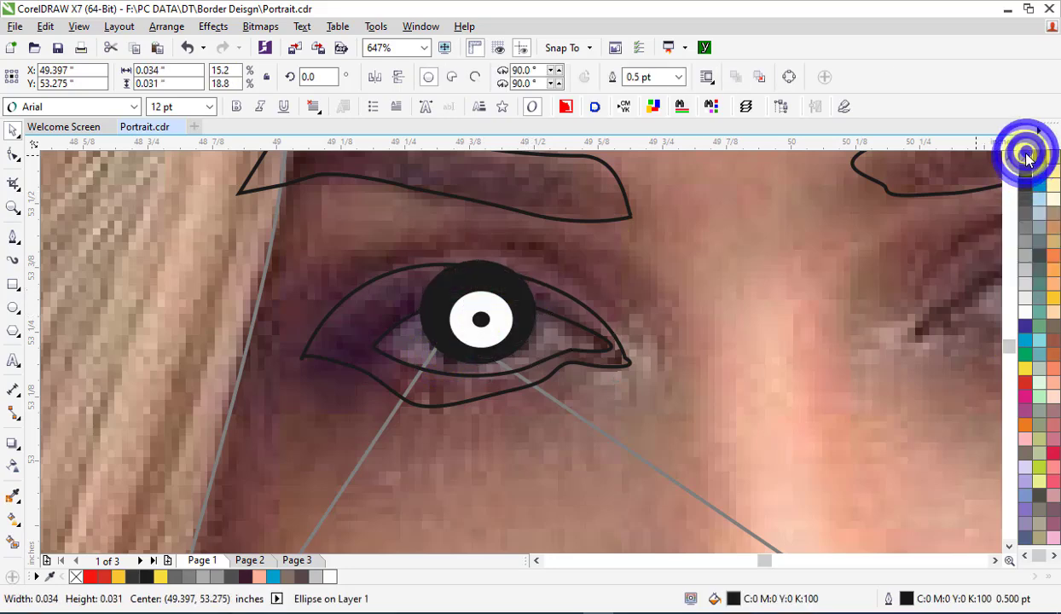
PowerClip the three eye circles inside the eye opening shape, then fill that shape white and remove its outline.
left_click(484, 303, "shift")
left_click(505, 284, "shift")
right_click(507, 284)
left_click(571, 335)
right_click(507, 309)
left_click(586, 211)
left_click(404, 343)
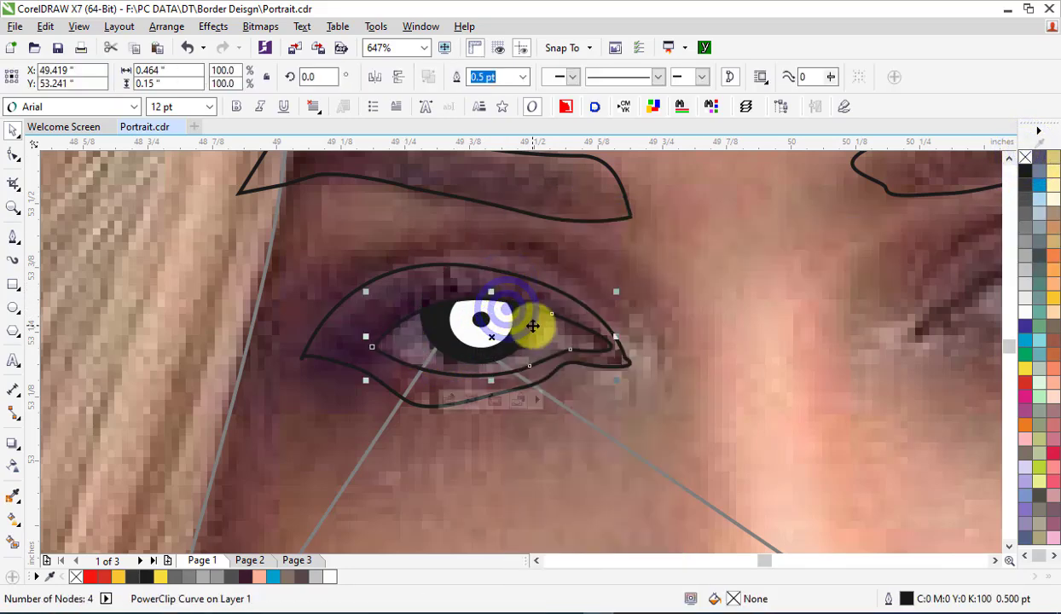
left_click(1025, 312)
right_click(1026, 157)
left_click(519, 389)
Draw zigzag upper lashes with the Bézier tool from the eye's outer corner along the upper lid to above the iris.
left_click(11, 236)
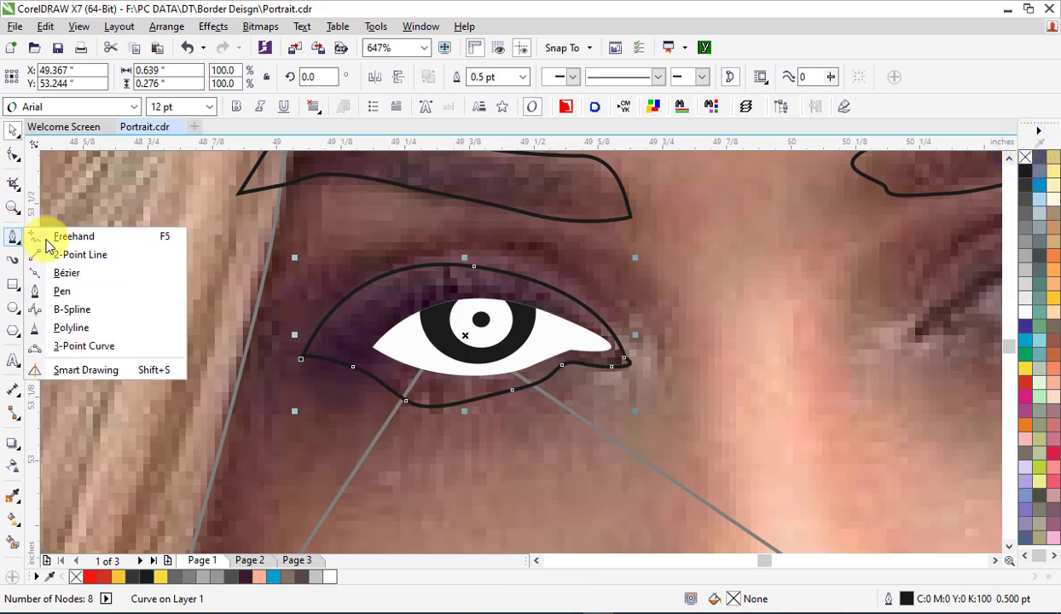
left_click(64, 272)
left_click_drag(348, 329, 375, 333)
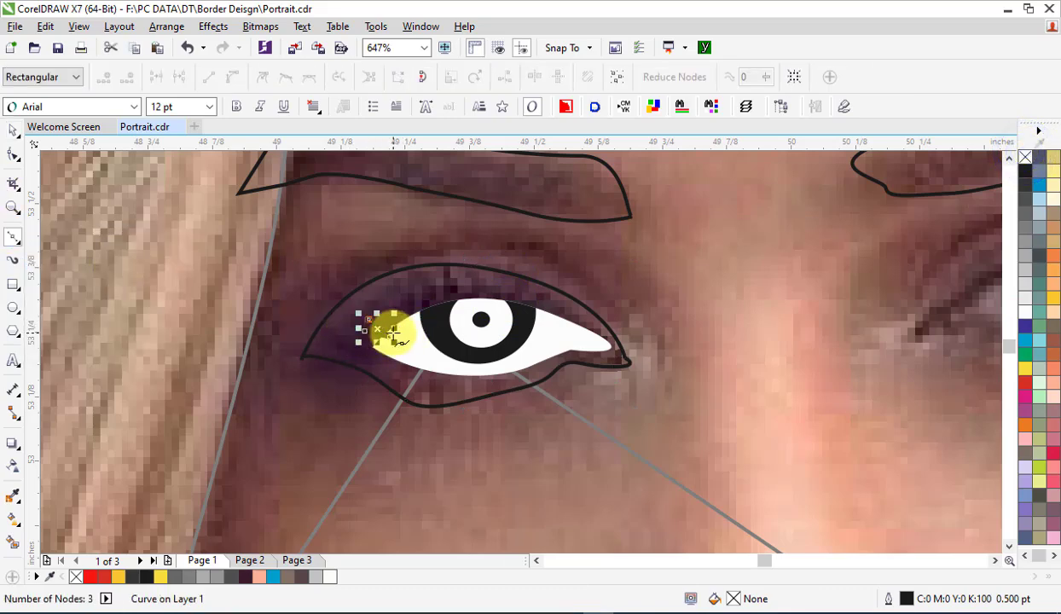
scroll(389, 332, "up", 2)
left_click(395, 368)
left_click(334, 283)
left_click(417, 337)
left_click(360, 265)
left_click(450, 314)
left_click(408, 254)
left_click(489, 305)
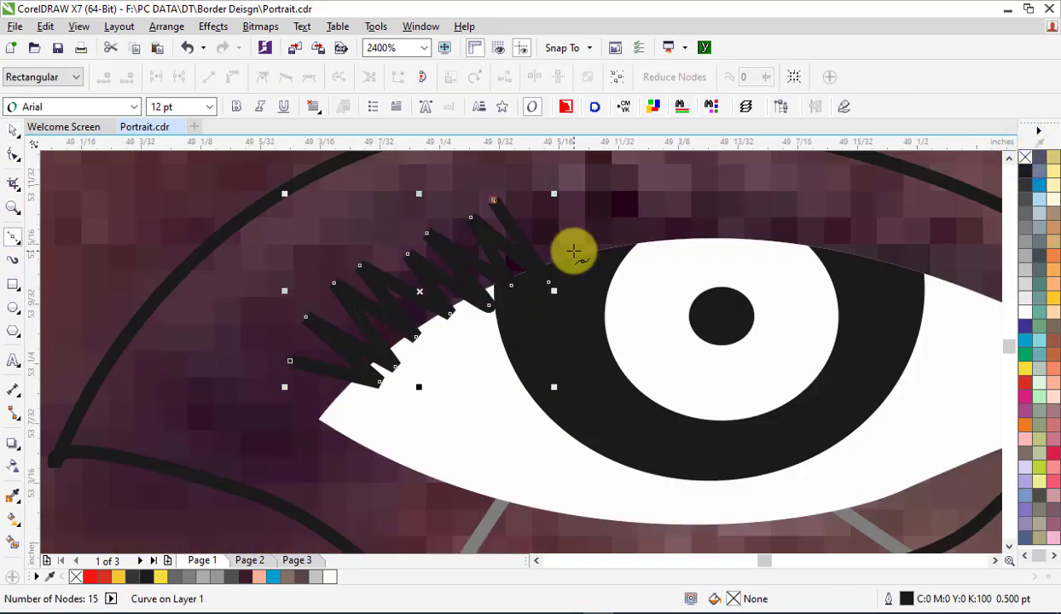
left_click(577, 257)
left_click(558, 196)
left_click(612, 246)
left_click(593, 200)
left_click(649, 242)
left_click(612, 183)
left_click(682, 232)
left_click(664, 198)
Continue the zigzag lashes from above the iris to the eye's inner corner, finishing a curve about 0.47 inches wide.
left_click(796, 244)
left_click(822, 192)
left_click(823, 252)
left_click(851, 222)
left_click(854, 252)
left_click(920, 232)
left_click(890, 270)
left_click(955, 257)
left_click(945, 324)
left_click(898, 343)
left_click(968, 345)
left_click(934, 358)
left_click(989, 370)
left_click(976, 396)
left_click(13, 130)
scroll(271, 269, "down", 2)
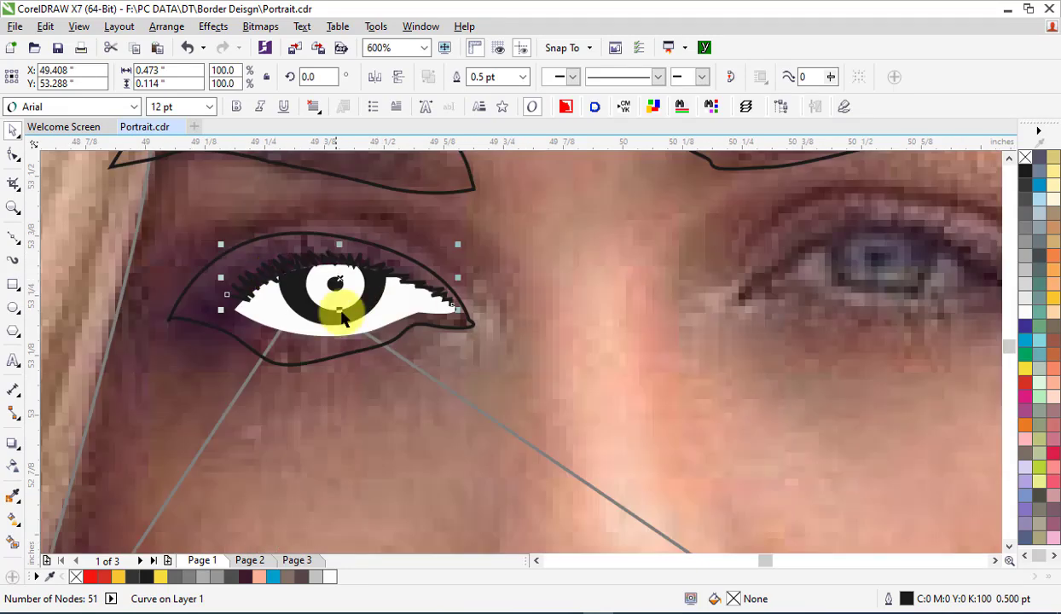
Fill the outer eye contour with 60% black, remove its outline and select the lash curve.
left_click(258, 236)
left_click(1025, 227)
right_click(1026, 156)
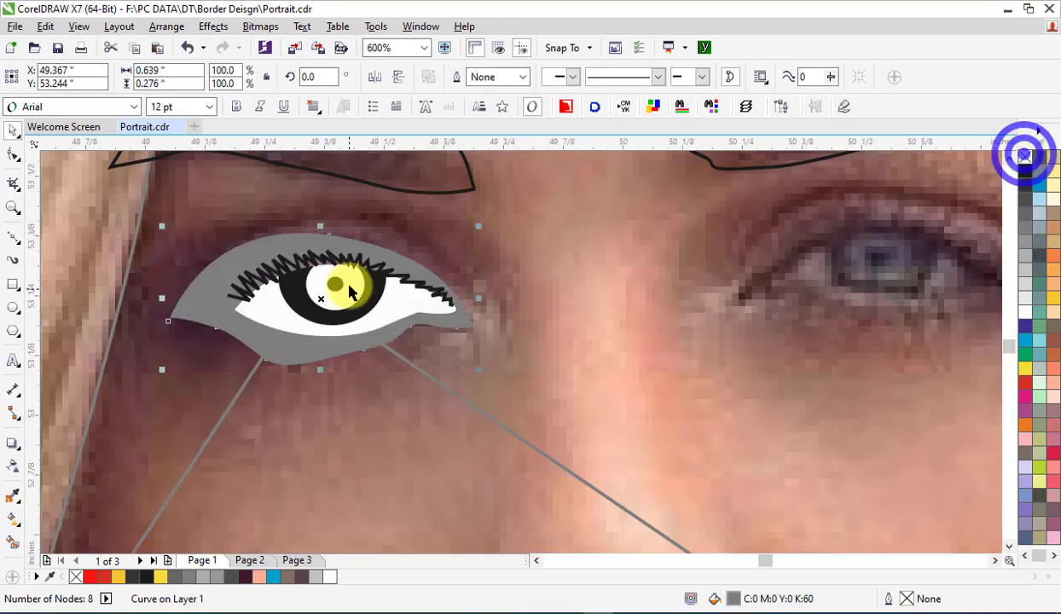
right_click(383, 299)
left_click(695, 7)
scroll(611, 215, "down", 2)
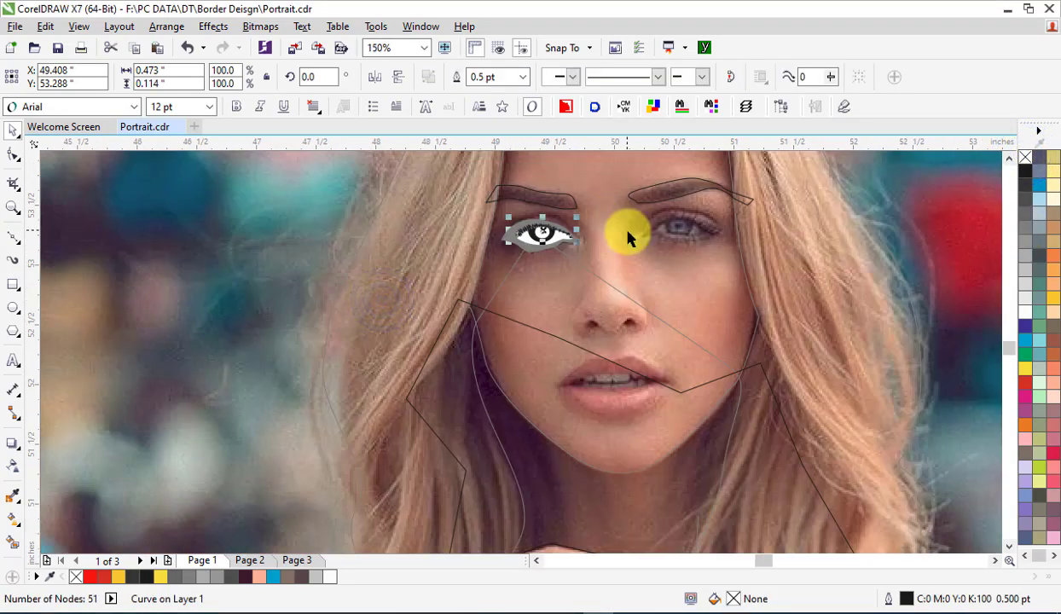
Select all shapes of the finished eye and place a mirrored copy over the other eye in the photo.
left_click(544, 242)
scroll(543, 238, "up", 2)
left_click(523, 210, "shift")
left_click(477, 229, "shift")
left_click_drag(460, 228, 737, 228)
right_click(737, 229)
left_click_drag(694, 227, 821, 219)
Copy both eyes together from Page 1 and place them with the eyebrows on Page 3.
scroll(818, 213, "down", 4)
left_click_drag(637, 256, 515, 253)
right_click(633, 218)
left_click(701, 358)
key("Page_Down")
key("ctrl+v")
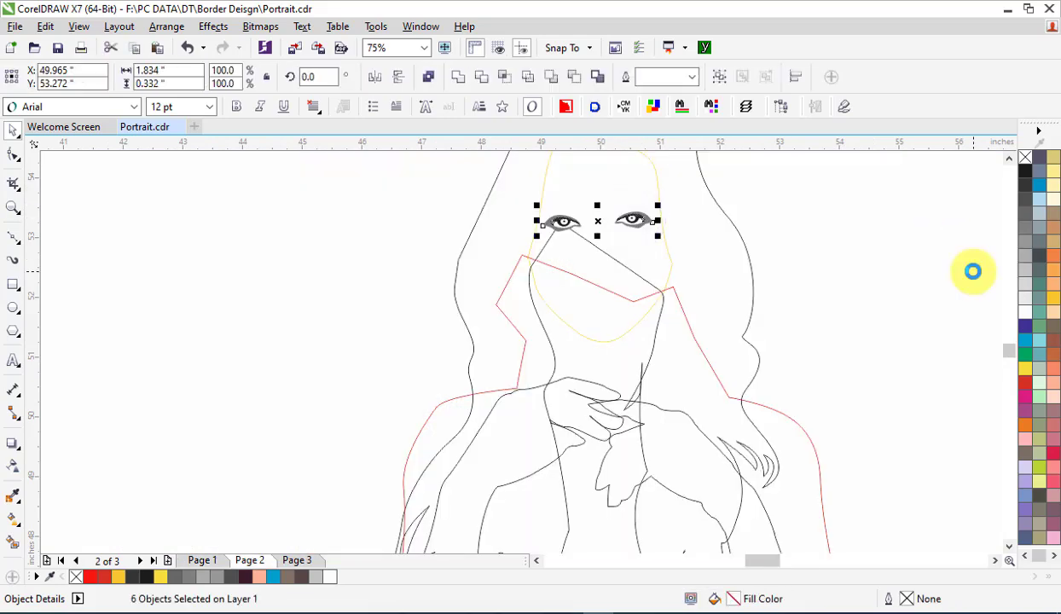
key("ctrl+x")
key("Page_Down")
key("Page_Up")
key("Page_Up")
Trace the nose shadow with the Bézier tool from above the eye down the bridge to the upper lip, about 1.02 by 1.27 inches.
key("F2")
left_click_drag(408, 298, 805, 168)
key("F3")
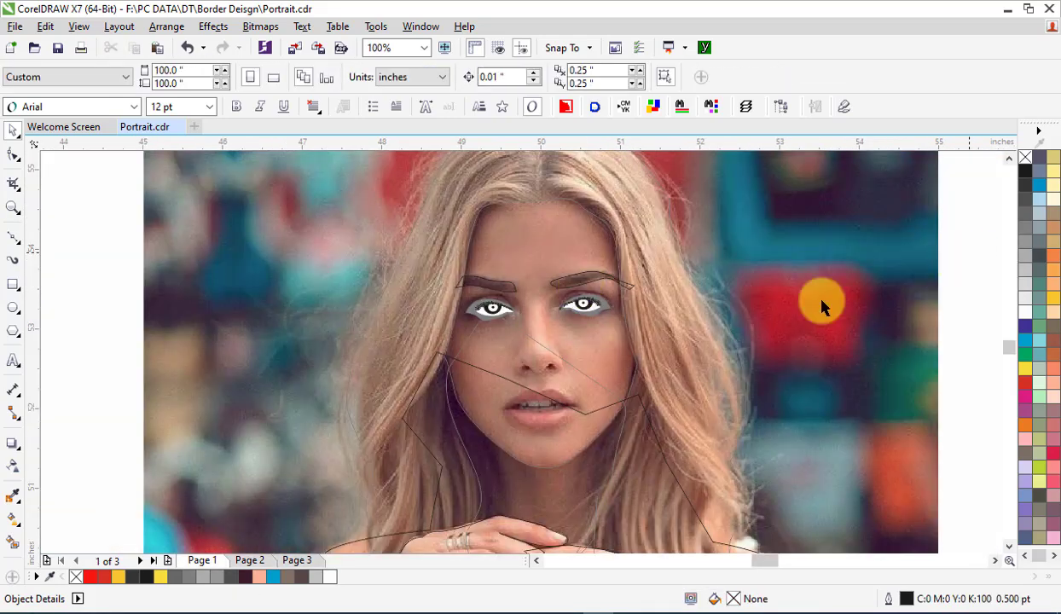
left_click_drag(970, 258, 381, 350)
scroll(569, 345, "up", 2)
left_click(15, 236)
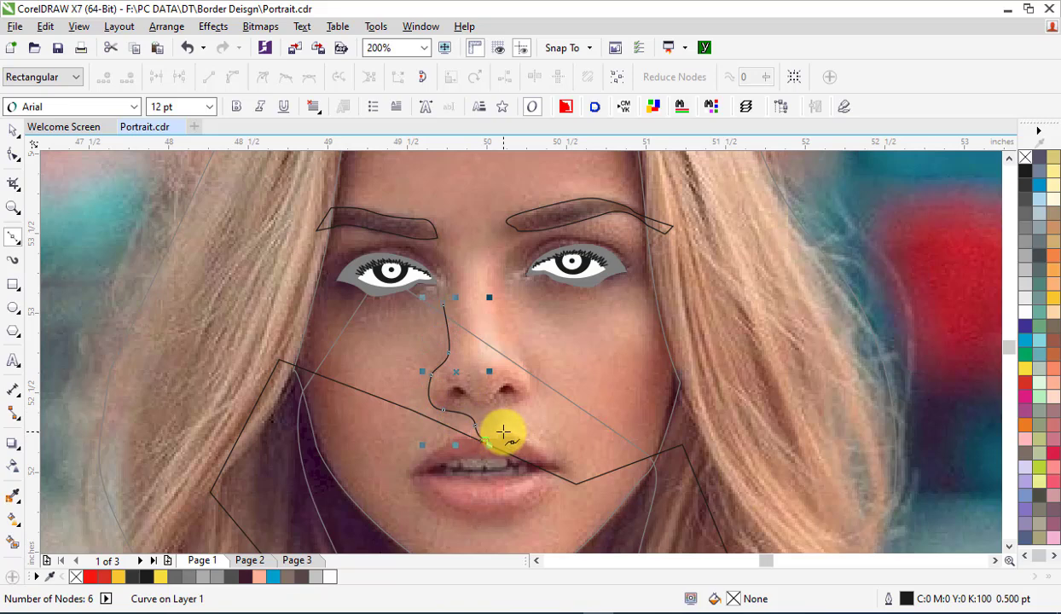
left_click_drag(429, 243, 396, 237)
left_click(437, 278)
left_click(443, 304)
Copy the nose shadow shape to Page 3 and give it a 20% black fill without outline.
key("space")
key("ctrl+c")
key("Page_Down")
key("Page_Down")
key("ctrl+v")
left_click(1026, 256)
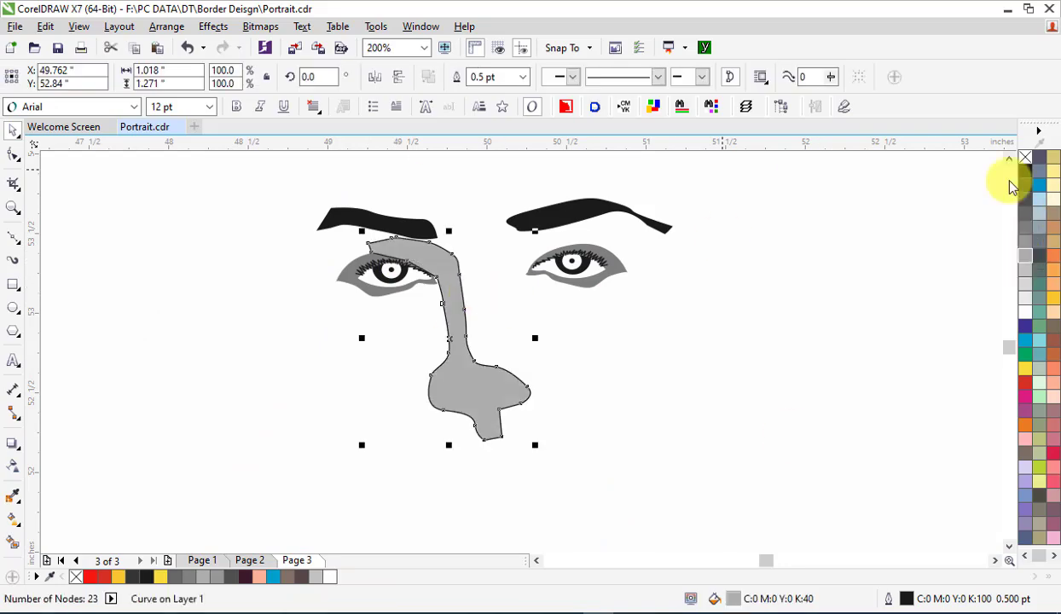
right_click(1025, 157)
left_click(1025, 283)
Trace a closed Bézier shape from the nostril's outer edge up the nose and over the second eye's lid, about 0.84 by 1.04 inches.
key("Page_Up")
key("Page_Up")
scroll(530, 409, "up", 1)
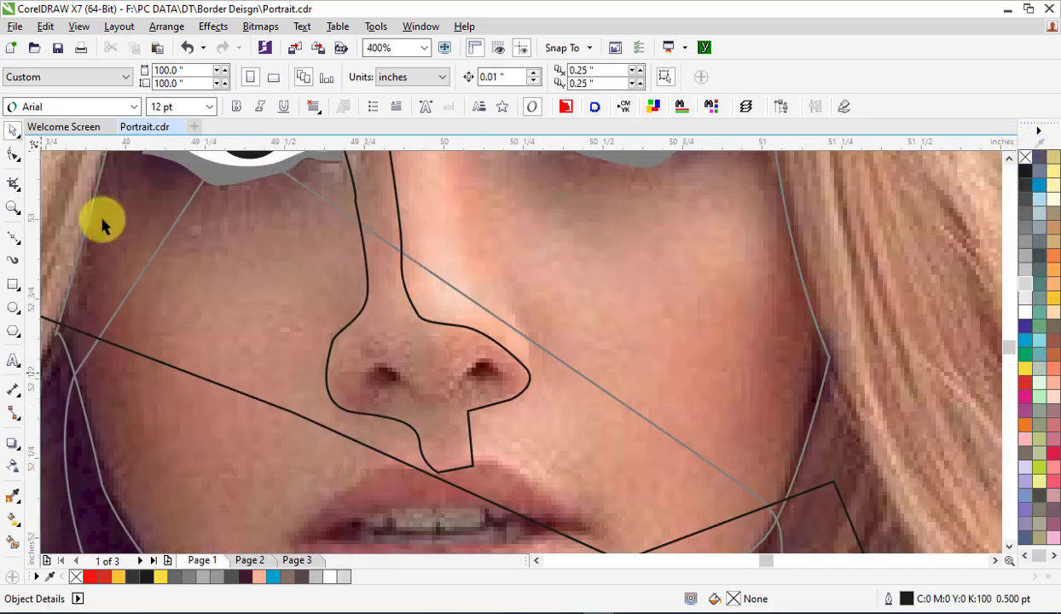
left_click(13, 239)
left_click(510, 369)
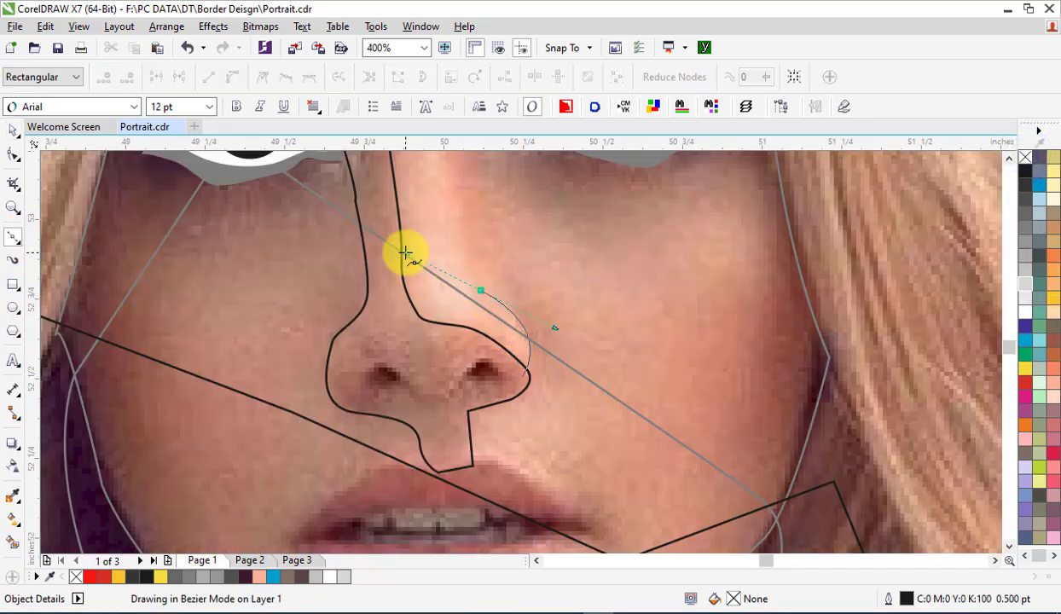
left_click_drag(406, 254, 407, 254)
scroll(418, 259, "up", 2)
left_click(456, 270)
left_click_drag(587, 198, 646, 229)
left_click(691, 213)
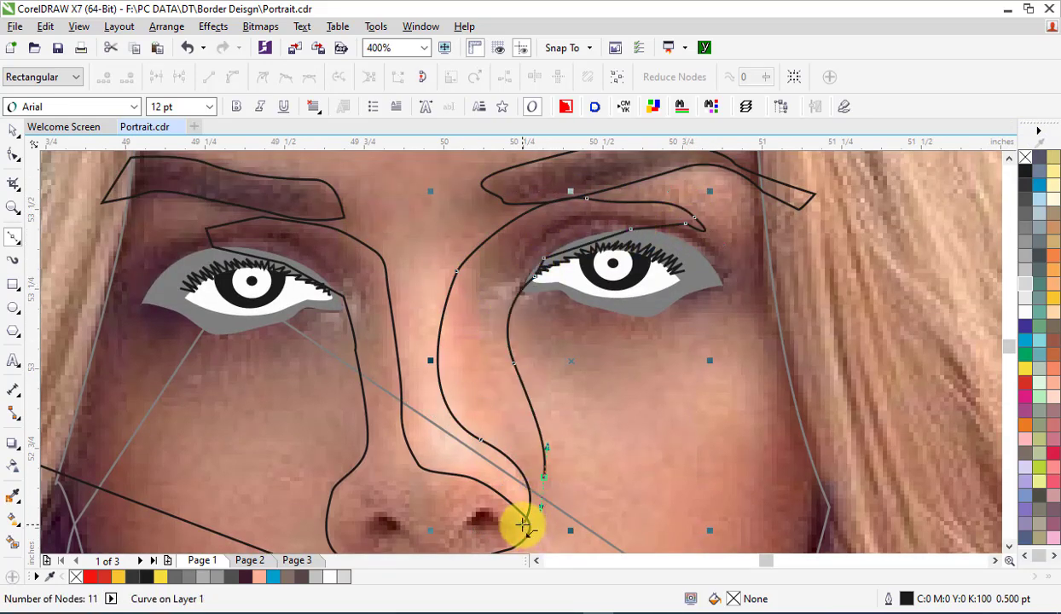
left_click_drag(523, 524, 545, 538)
left_click(12, 129)
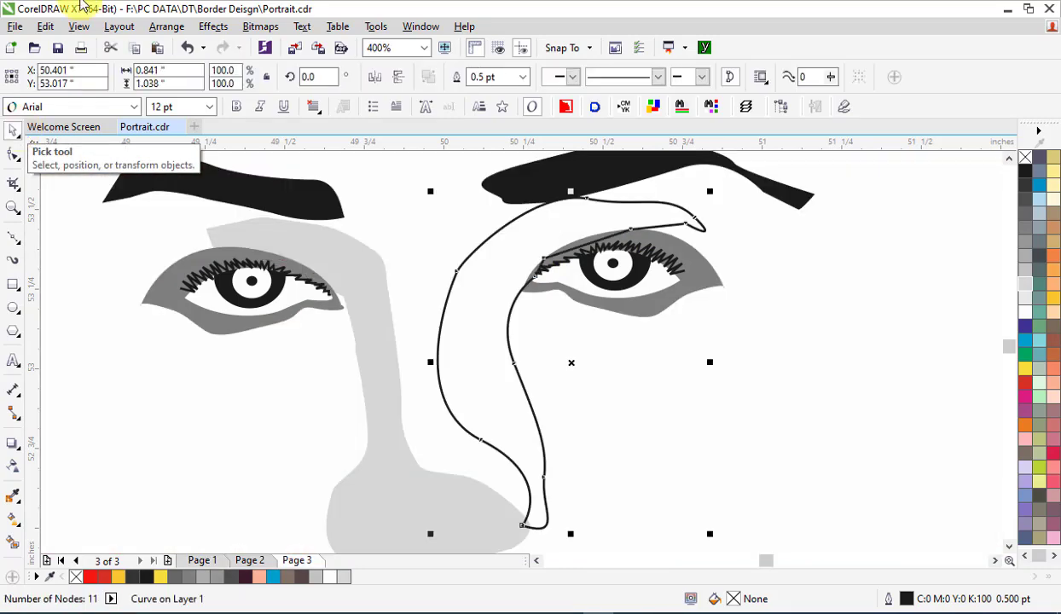
Fill the copy of the second nose-side shape on Page 3 with 10% black and remove its outline.
left_click(1027, 276)
left_click(1026, 298)
right_click(1028, 157)
scroll(634, 344, "down", 2)
Remove the traced nose shadow curve from the photo on Page 1.
key("Page_Up")
key("Page_Up")
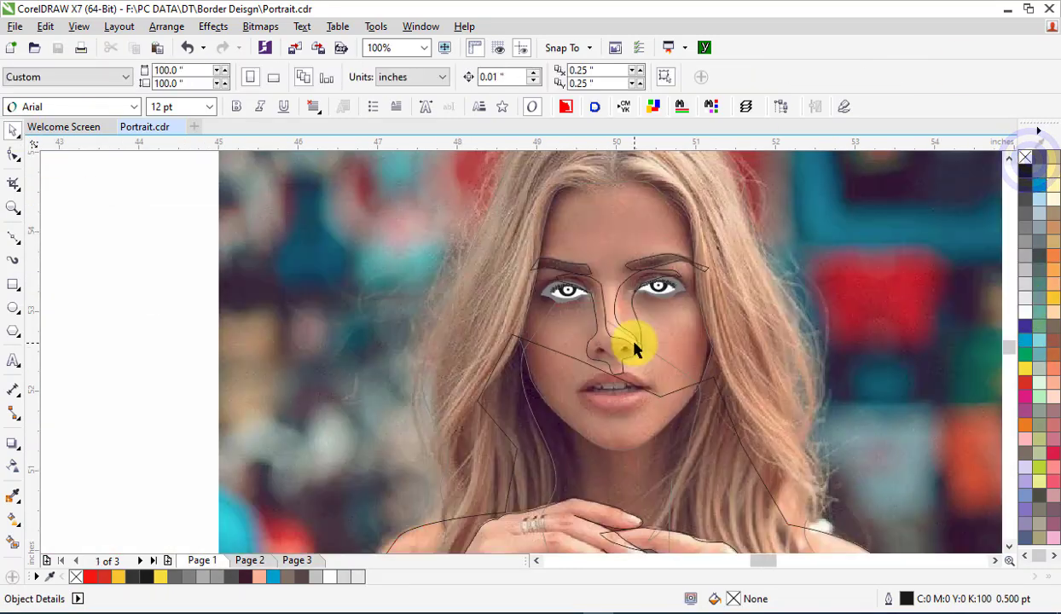
scroll(606, 409, "up", 2)
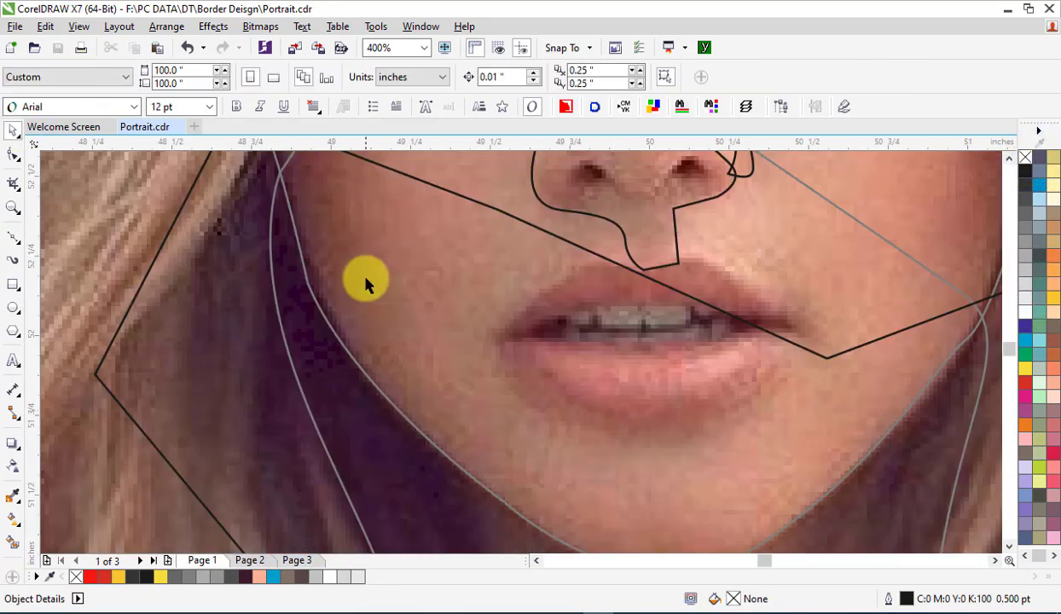
right_click(659, 235)
left_click(698, 368)
key("Escape")
Trace the outer contour of both lips as a closed curve with the Pen tool, about 1 by 0.5 inches.
left_click(13, 237)
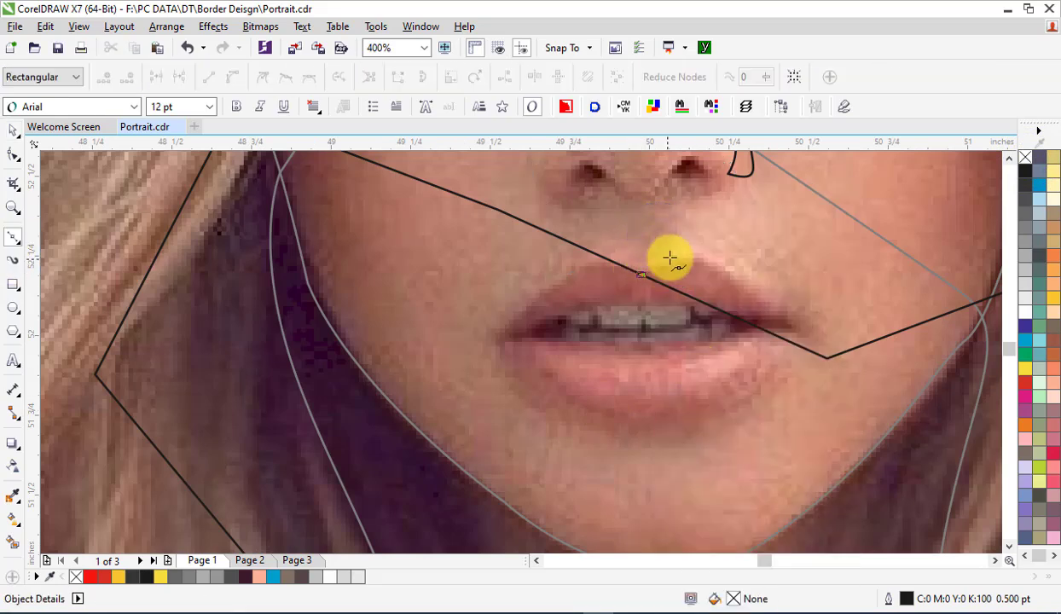
left_click(13, 246)
left_click_drag(722, 272, 764, 299)
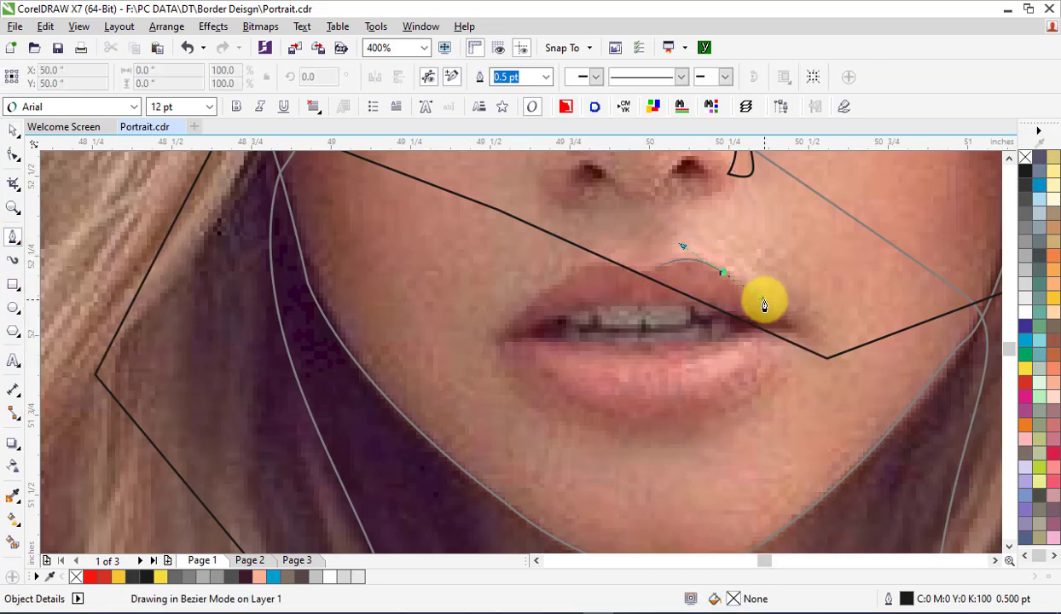
left_click(798, 323)
key("ctrl+z")
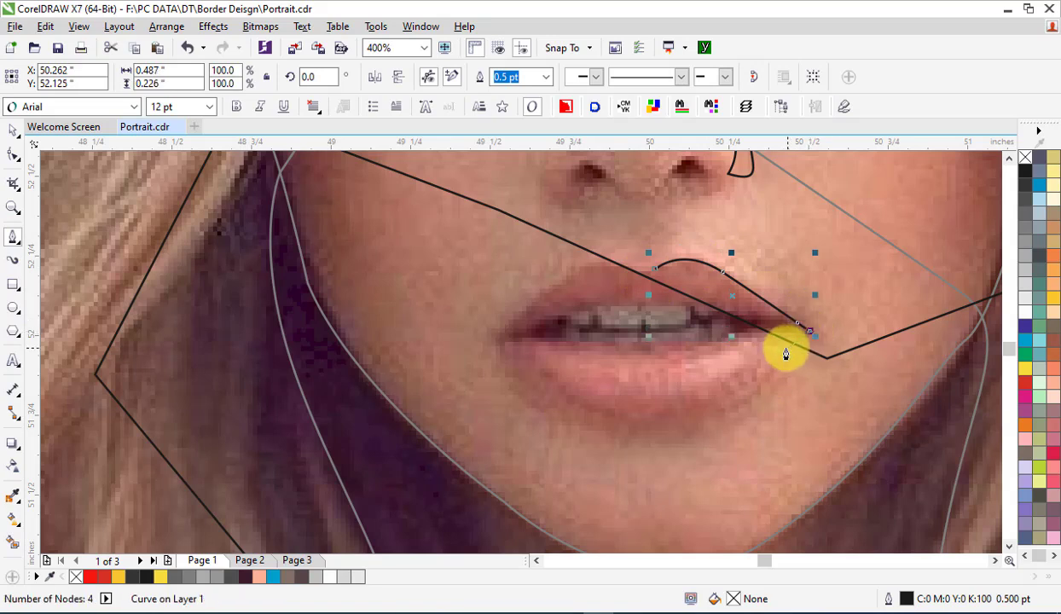
left_click(708, 416)
left_click(651, 418)
left_click(562, 399)
left_click(492, 343)
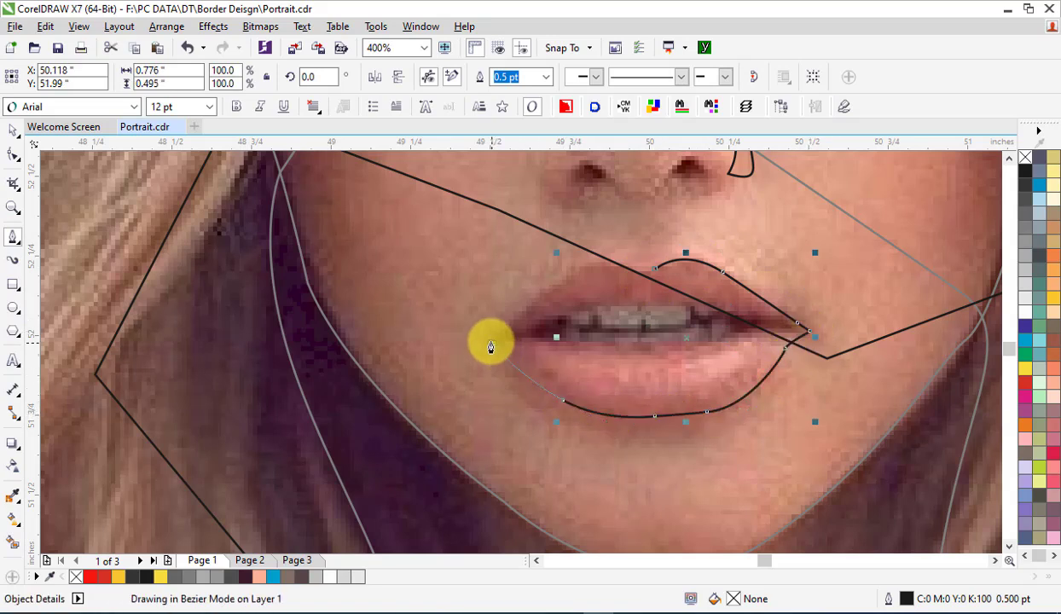
left_click_drag(638, 273, 659, 277)
left_click(656, 271)
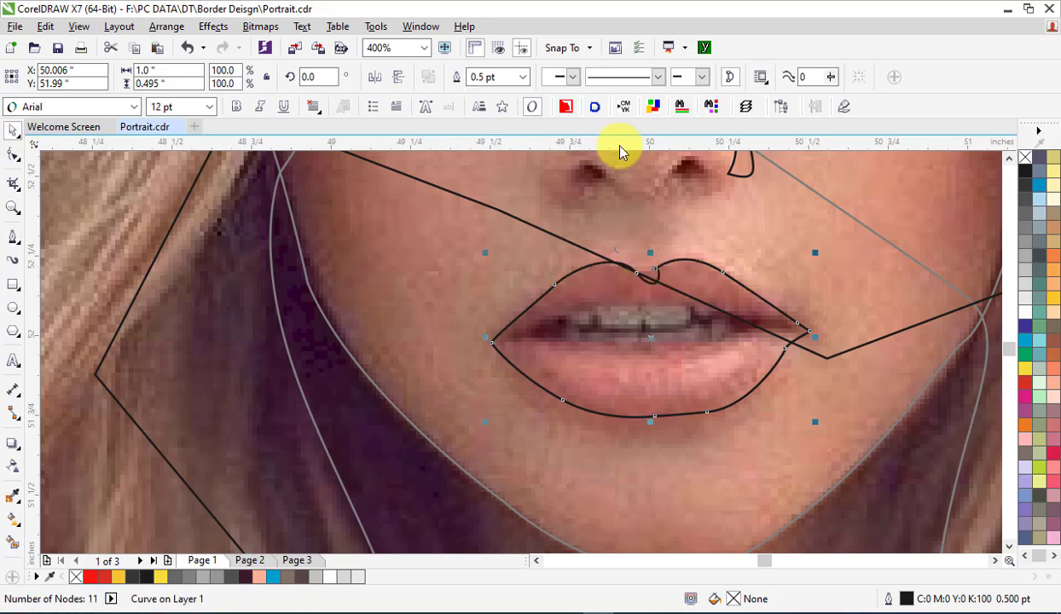
Refine the lip contour's nodes and curves to follow the lips, removing the loop at the centre of the upper lip.
left_click(15, 132)
scroll(683, 283, "up", 1)
double_click(601, 280)
left_click_drag(614, 271, 634, 260)
scroll(635, 260, "up", 3)
left_click_drag(703, 172, 759, 208)
left_click_drag(589, 349, 573, 306)
scroll(497, 292, "down", 2)
left_click_drag(358, 296, 382, 284)
left_click_drag(531, 282, 535, 288)
scroll(692, 312, "down", 3)
key("space")
mouse_move(691, 309)
left_mouse_down()
mouse_move(754, 308)
mouse_move(685, 299)
left_mouse_up()
key("Escape")
Draw the closed mouth opening between the lips and curve its lower edge with the Shape tool.
scroll(681, 316, "up", 2)
key("F5")
left_click(476, 320)
left_click(592, 328)
left_click(648, 290)
left_click(550, 293)
left_click(476, 320)
left_click(13, 129)
key("F10")
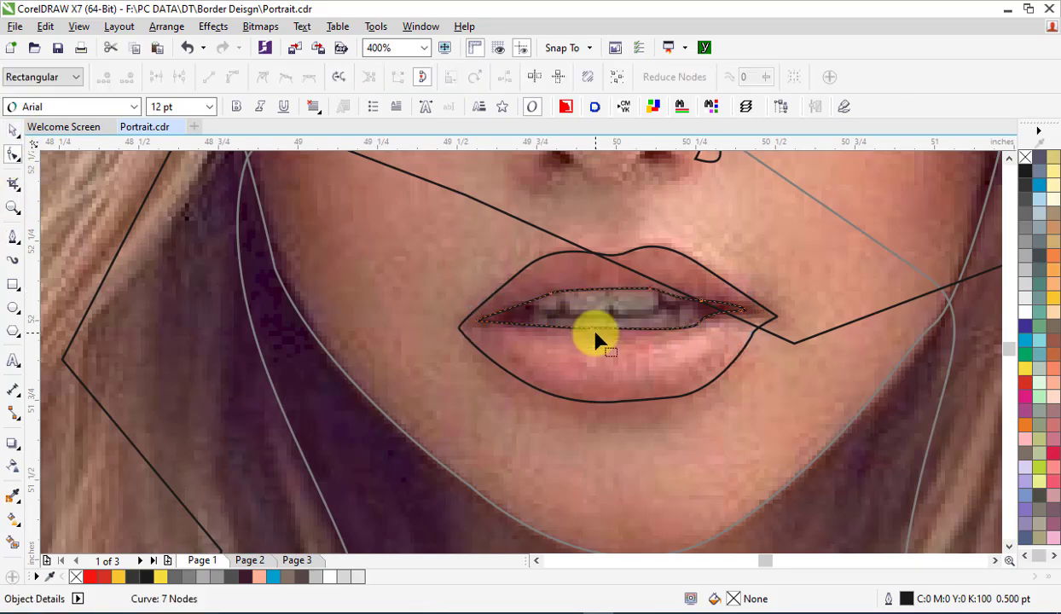
left_click(592, 330)
Draw the gaps between and below the upper teeth as one closed pointed Pen curve, about 0.49 by 0.12 inches.
left_click(15, 236)
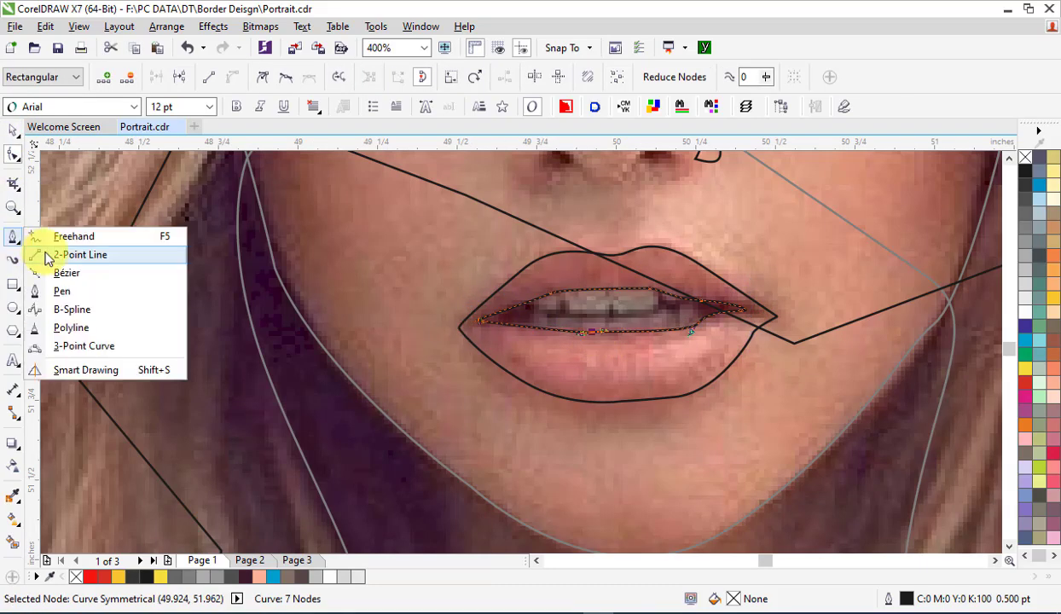
left_click(51, 282)
left_click(527, 304)
left_click(559, 305)
left_click(534, 322)
left_click(608, 320)
left_click(655, 316)
left_click(679, 307)
left_click(668, 302)
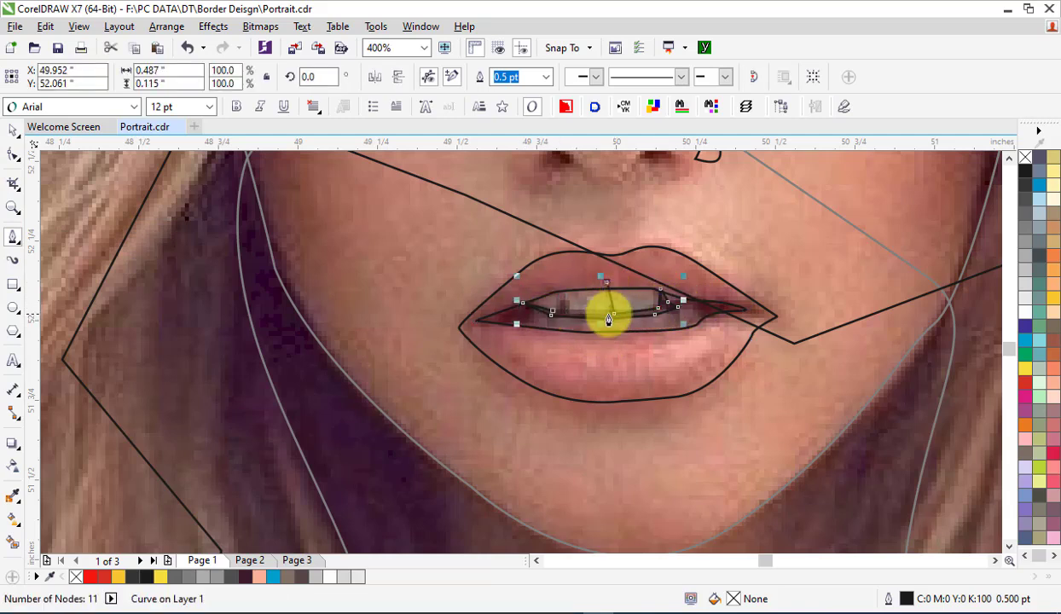
left_click(554, 313)
left_click(550, 312)
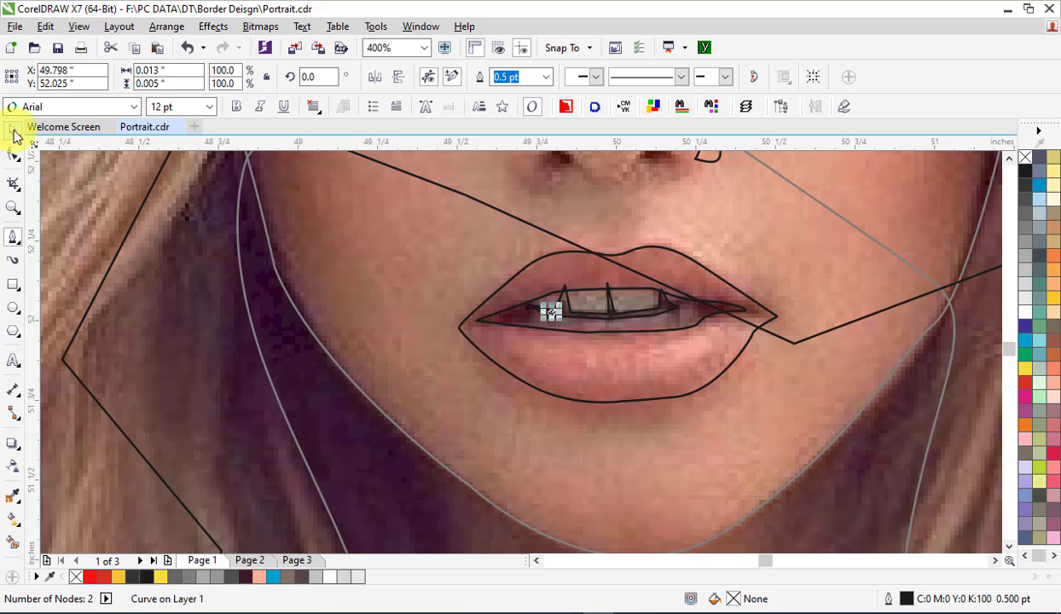
Fill the tooth gap shape black and the mouth opening white.
left_click(12, 131)
right_click(800, 154)
left_click(610, 297)
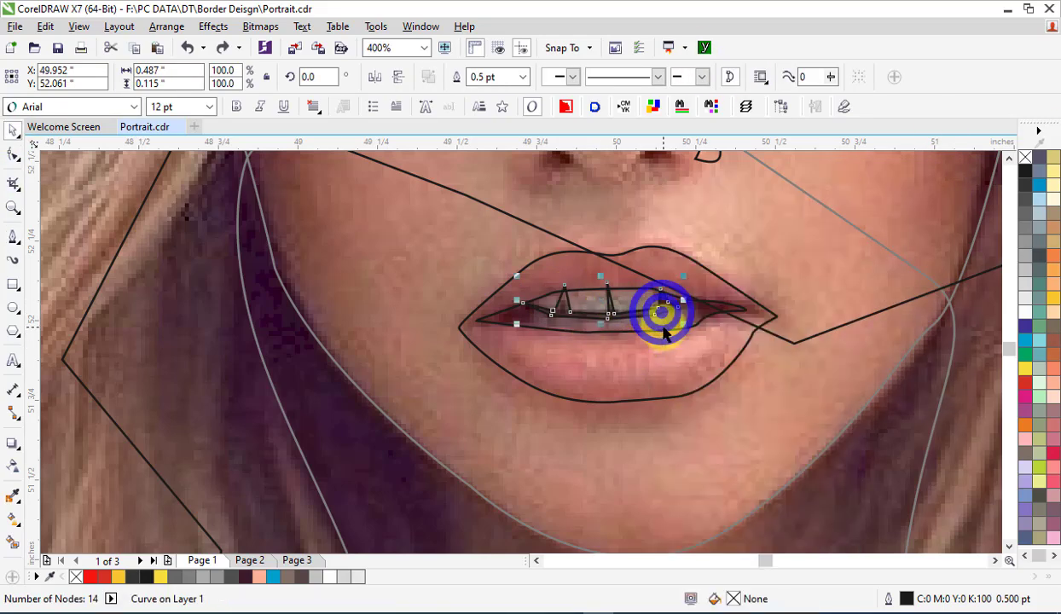
left_click(1026, 312)
right_click(1026, 157)
Fill the outer lip shape with 50% black and remove its outline.
left_click(713, 348)
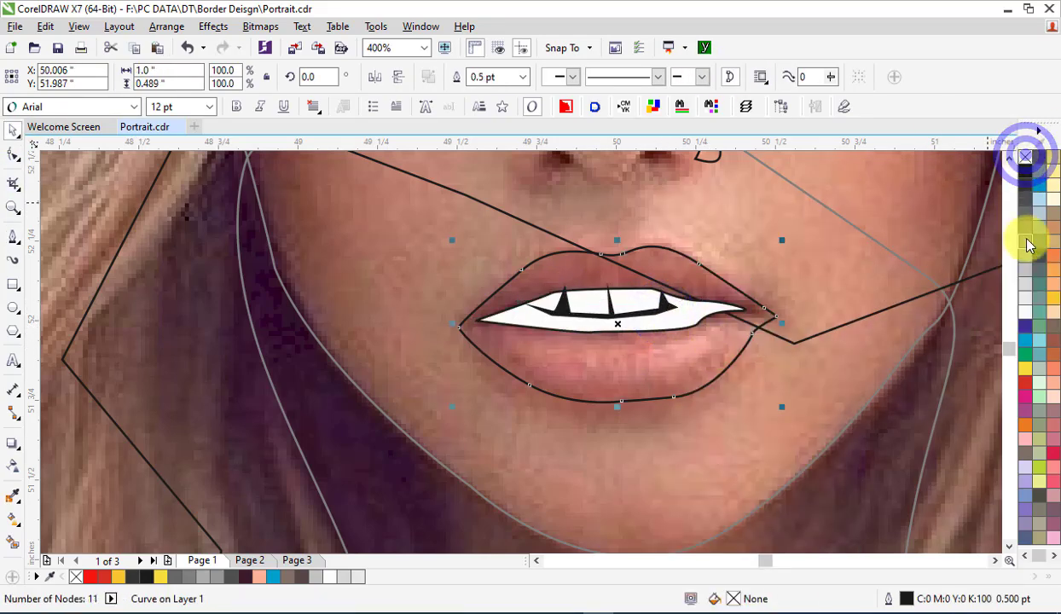
left_click(1026, 241)
right_click(1025, 156)
Move the lips, mouth opening and tooth gap shapes together from Page 1 to Page 3.
right_click(658, 308)
left_click(714, 190)
left_click(711, 309)
left_click(713, 348, "shift")
right_click(714, 347)
left_click(761, 365)
left_click(297, 561)
right_click(735, 354)
left_click(777, 461)
scroll(666, 354, "down", 2)
left_click(774, 352)
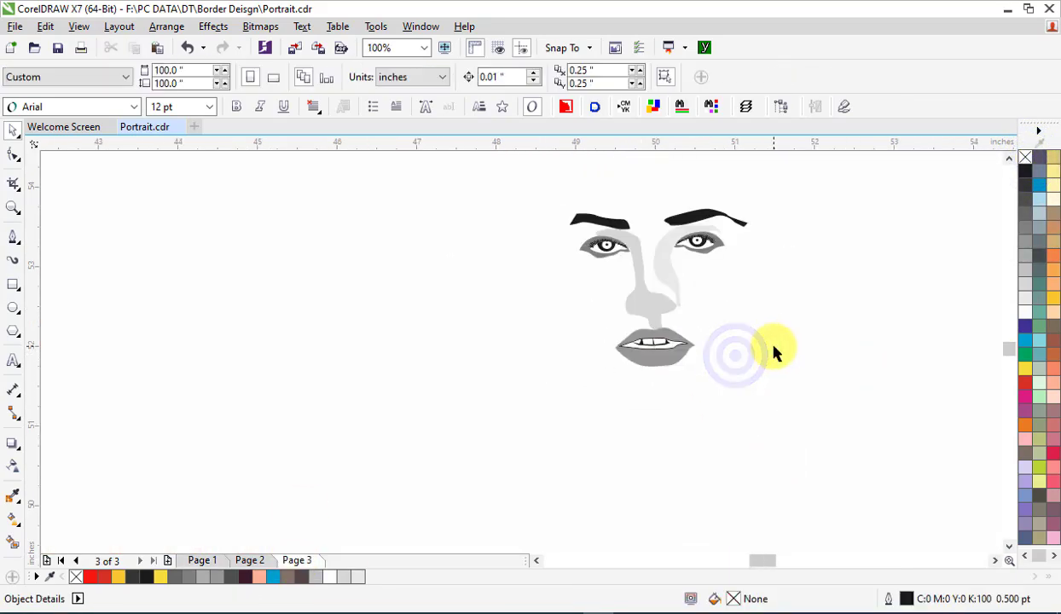
Trace a lower-lip highlight with the Freehand tool, about 0.8 by 0.2 inches, and give it a lighter grey fill without outline on Page 3.
key("Page_Up")
key("Page_Up")
scroll(708, 342, "up", 1)
left_click(12, 239)
left_click(18, 241)
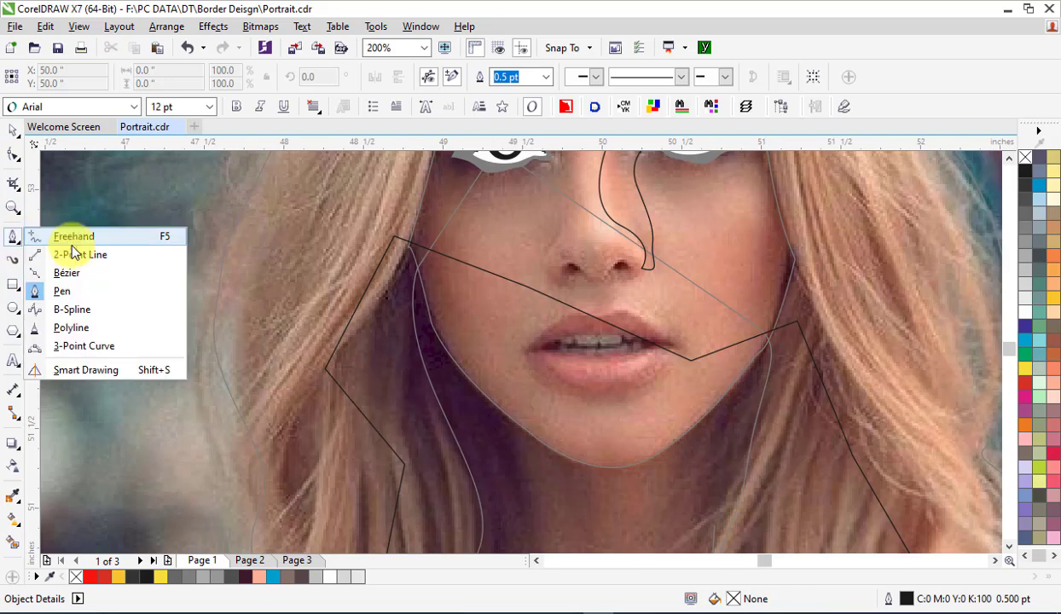
left_click(75, 236)
left_click(541, 354)
left_click(542, 361)
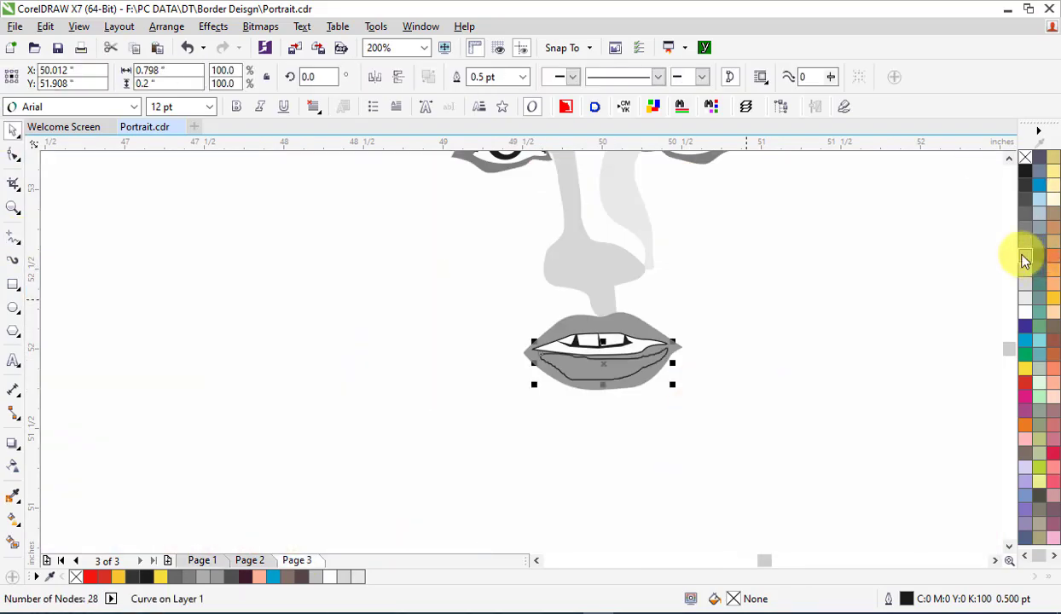
right_click(1026, 156)
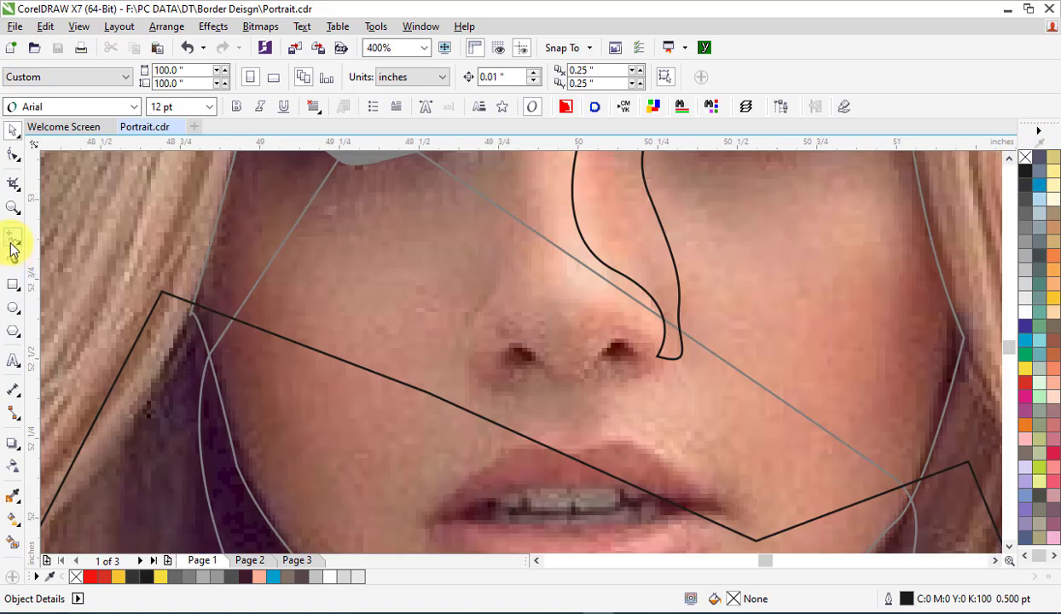
Outline both nostrils as closed shapes with the Freehand tool, the second about 0.15 by 0.05 inches.
left_click(12, 247)
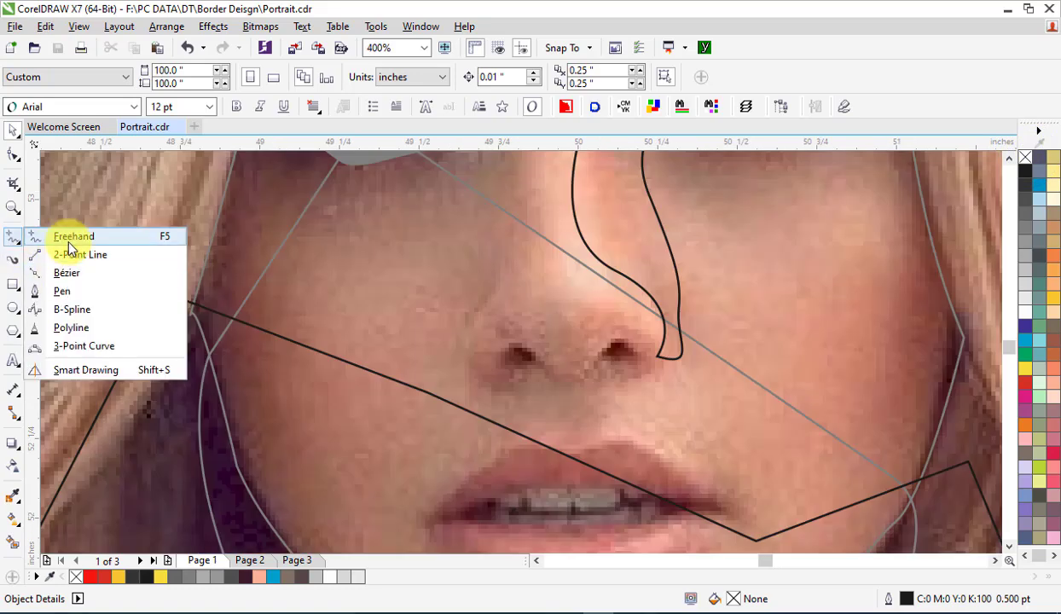
left_click(61, 232)
left_click_drag(541, 356, 544, 367)
left_click_drag(613, 344, 648, 351)
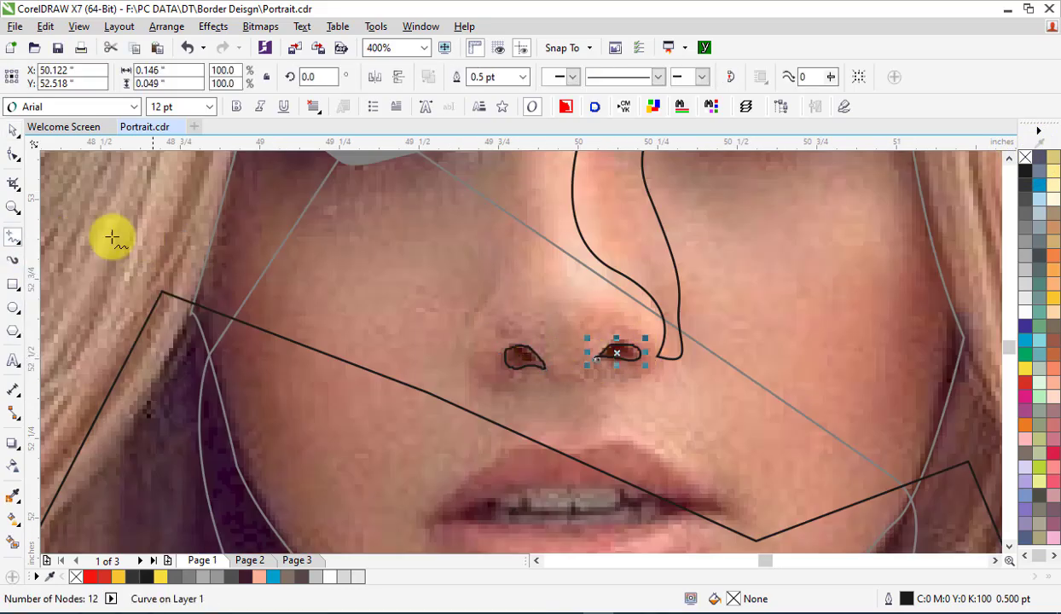
Move both nostril shapes to Page 3 and give them a black fill without outline.
key("space")
left_click(528, 356, "shift")
right_click(525, 356)
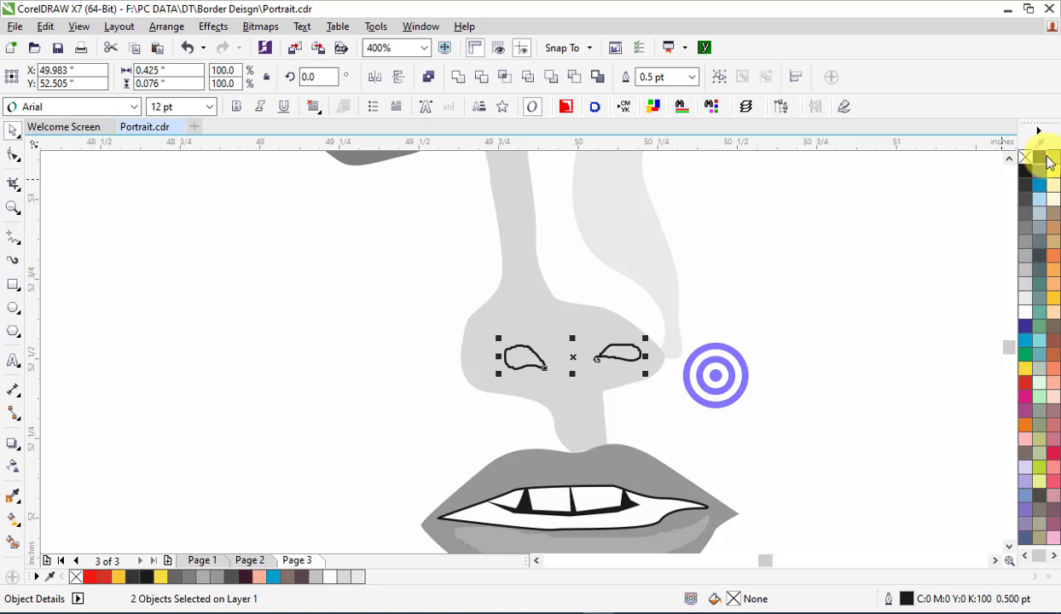
left_click(1024, 170)
right_click(1024, 157)
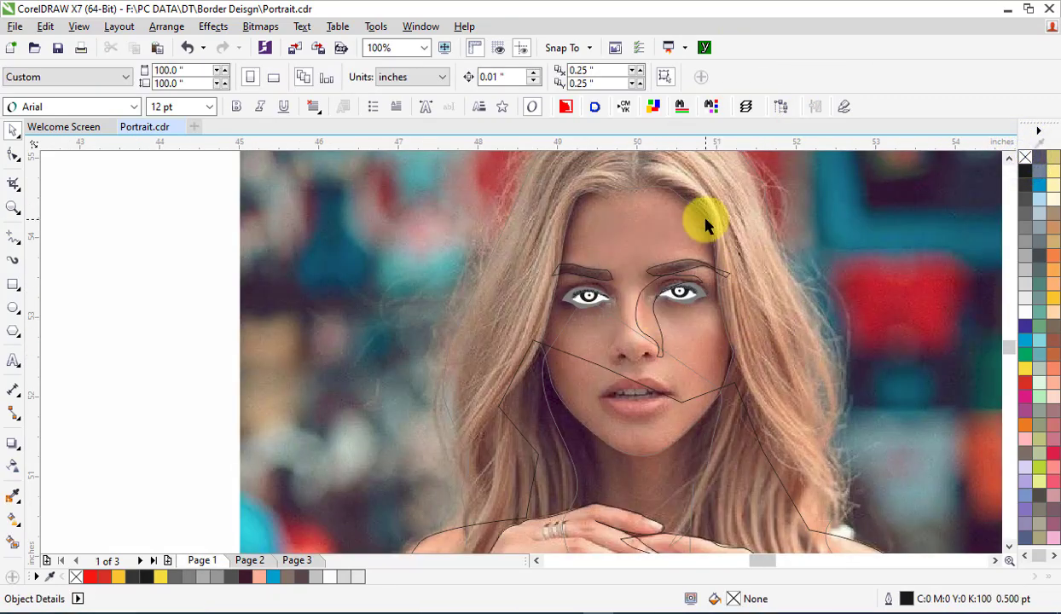
Begin a shadow curve on the hand with three rings, tracing from the thumb's base down to the wrist and back up.
scroll(670, 249, "down", 5)
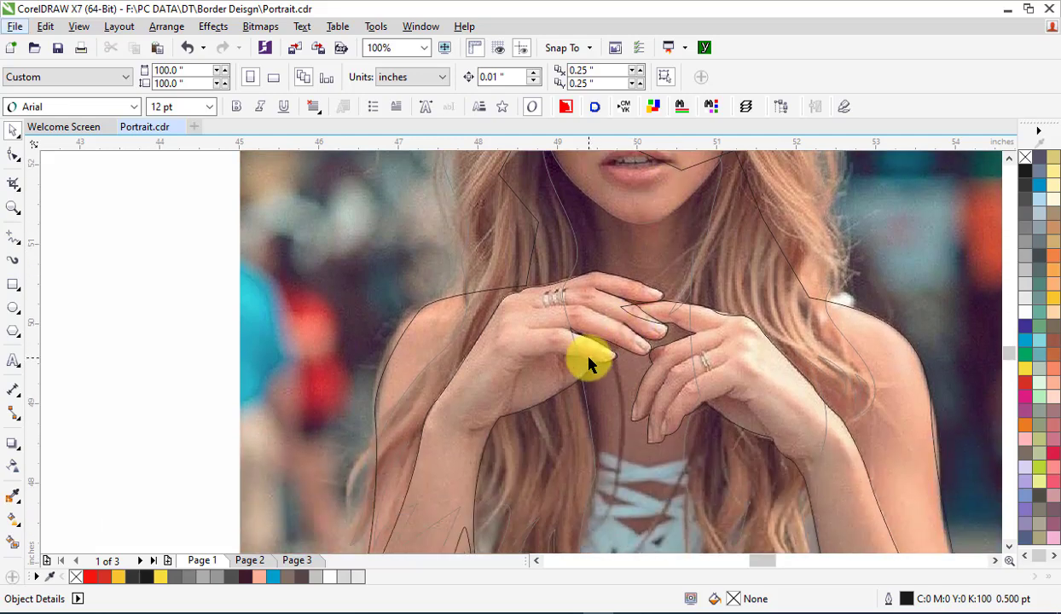
scroll(589, 363, "up", 1)
left_click(14, 238)
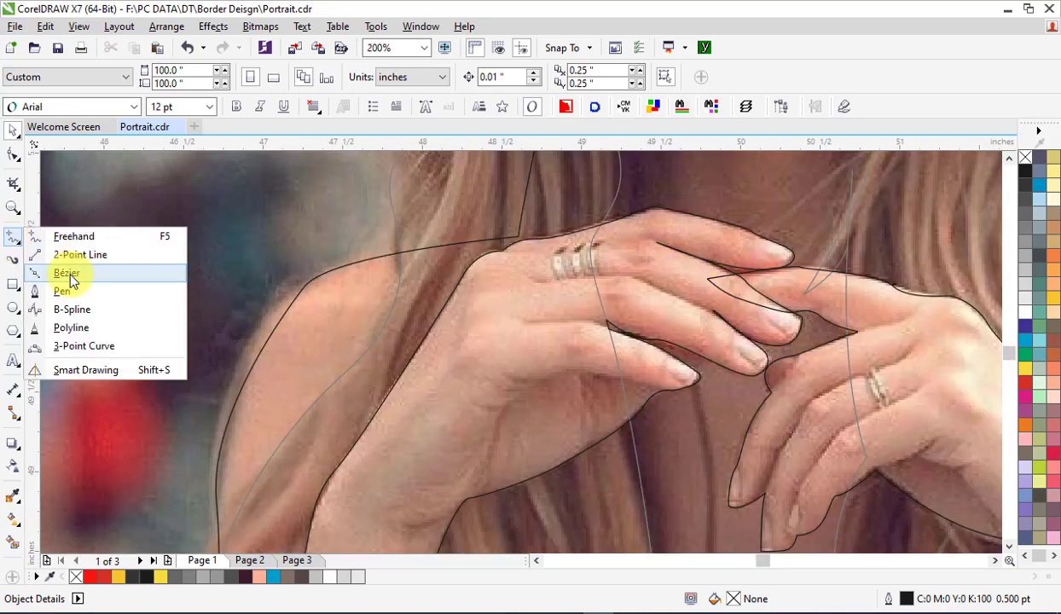
left_click(68, 273)
left_click(497, 340)
left_click_drag(352, 460, 331, 484)
left_click_drag(355, 503, 501, 349)
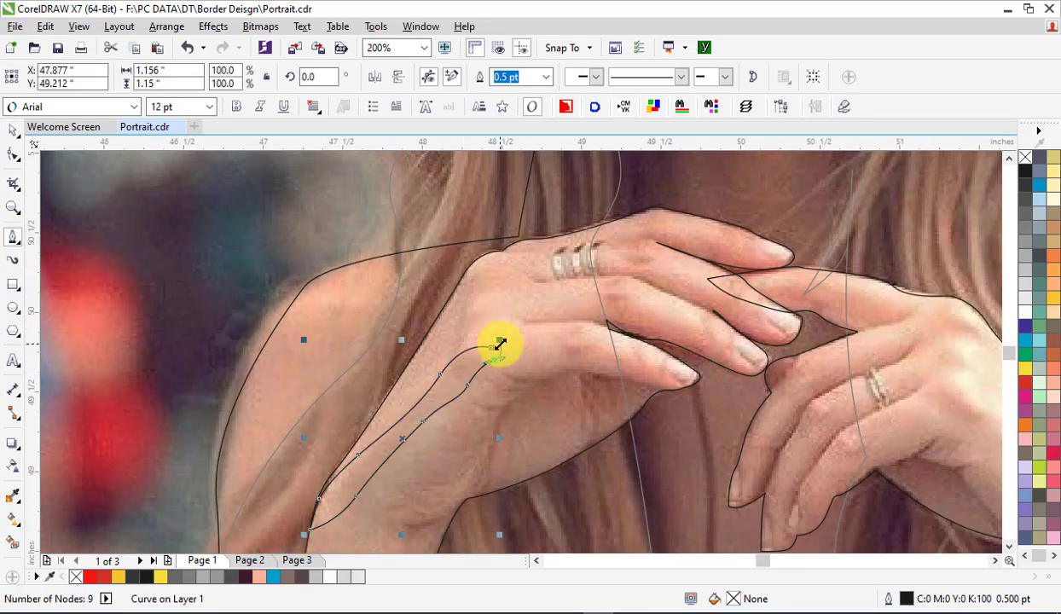
Continue the hand shadow curve along the thumb to its tip, back under the palm and around the wrist's outer side.
left_click_drag(674, 384, 670, 379)
left_click_drag(563, 373, 506, 412)
left_click(487, 462)
left_click_drag(467, 498, 463, 505)
left_click(423, 528)
left_click(383, 535)
left_click_drag(288, 543, 271, 510)
left_click_drag(302, 455, 312, 436)
left_click(348, 399)
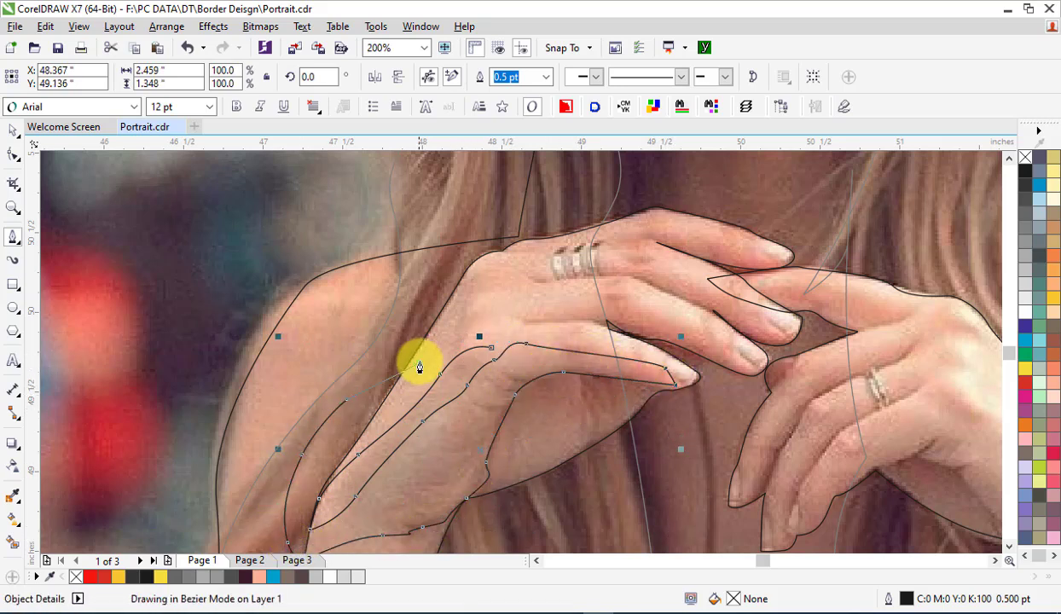
Fill the hand shadow shape with 30% black and remove its outline.
key("space")
scroll(567, 300, "down", 1)
left_click(1025, 260)
right_click(1024, 158)
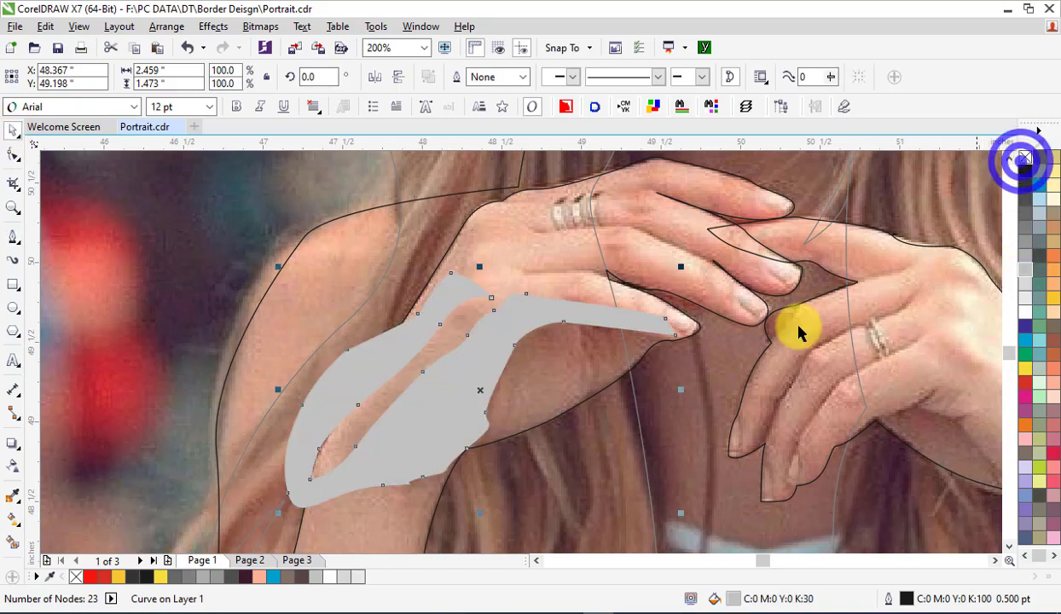
Copy the hand shadow shape from Page 1 and the matching hand and arm outline from Page 2 onto Page 3.
right_click(474, 366)
left_click(523, 344)
key("Page_Down")
right_click(522, 343)
left_click(112, 399)
scroll(197, 413, "down", 1)
right_click(485, 302)
left_click(521, 351)
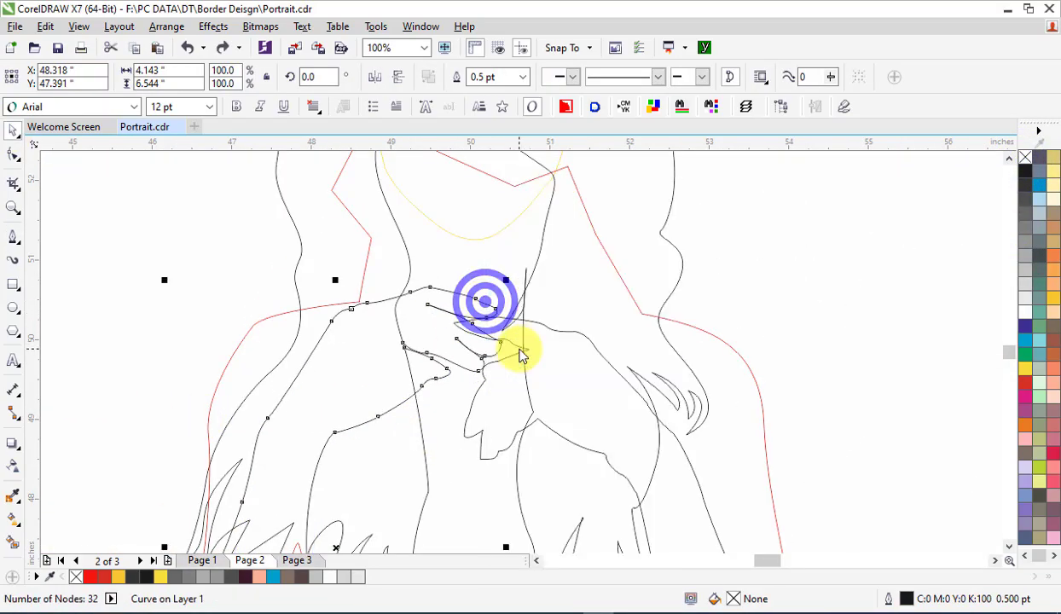
key("Page_Down")
key("Page_Down")
key("Escape")
key("Return")
PowerClip the hand shadow inside the arm outline on Page 3 and fill it with 20% black.
left_click(268, 393)
right_click(268, 393)
left_click(345, 187)
left_click(270, 393)
left_click(354, 369, "ctrl")
left_click(1026, 297)
left_click(1026, 285)
left_click(779, 360)
Remove the fill from the Page 1 hand shadow and give it a black outline.
key("Page_Up")
key("Page_Up")
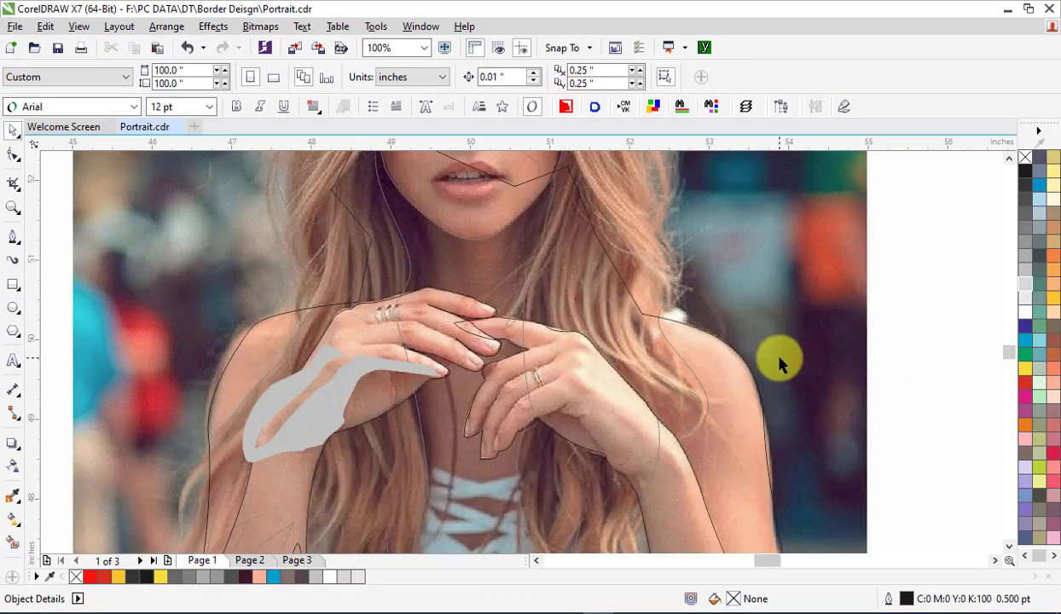
left_click(352, 359)
left_click(1026, 157)
right_click(1026, 170)
scroll(359, 374, "up", 1)
Trace the dividing lines between the fingers of the ringed hand with freehand curves on Page 1.
left_click(17, 242)
left_click(64, 238)
left_click_drag(370, 318, 370, 318)
mouse_move(557, 305)
left_mouse_down()
mouse_move(502, 287)
mouse_move(376, 273)
left_mouse_up()
left_click_drag(551, 253, 456, 236)
left_click_drag(349, 245, 348, 245)
Select the finger dividing lines and place them on Page 3 with the hand outline.
key("space")
left_click(464, 271, "shift")
left_click(413, 317, "shift")
key("ctrl+x")
key("Page_Down")
key("Page_Down")
key("ctrl+v")
key("Page_Up")
key("Page_Up")
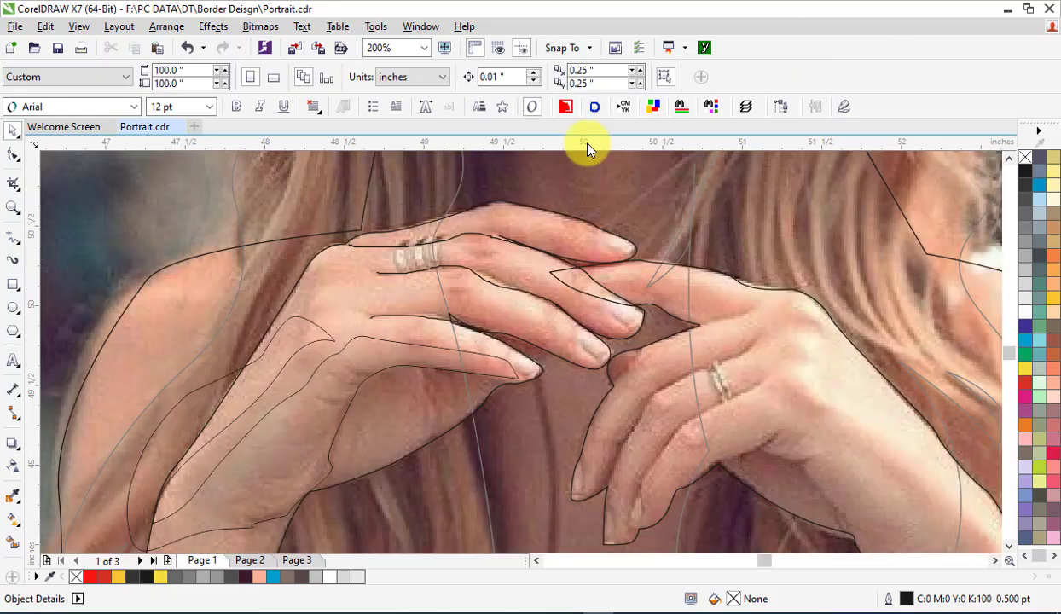
Paint short crease strokes at the thumb's base on Page 1 using a 0.03" tapered Artistic Media preset.
scroll(529, 341, "down", 2)
left_click(12, 263)
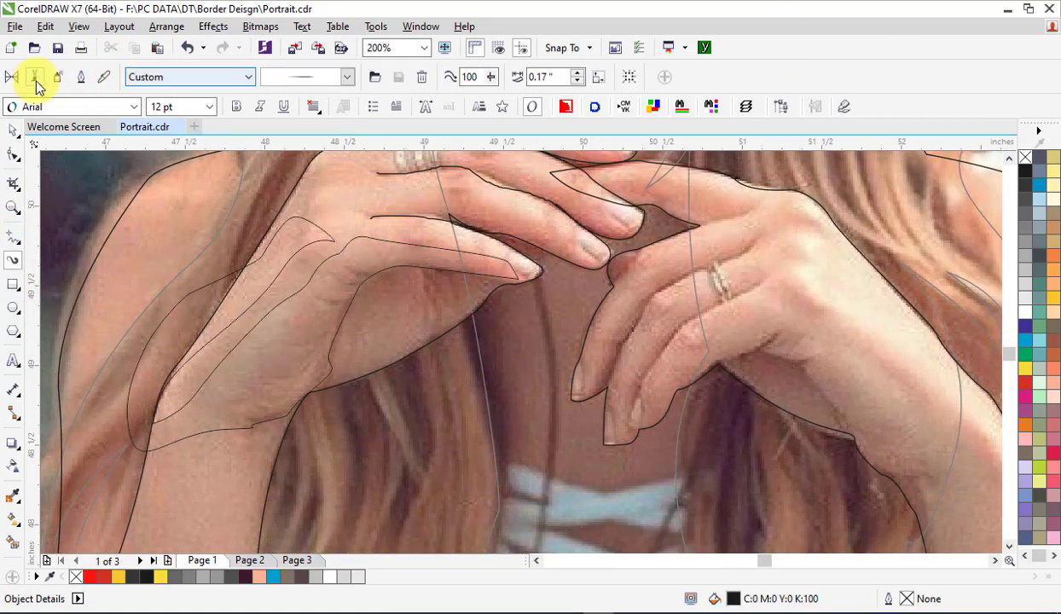
left_click(373, 280)
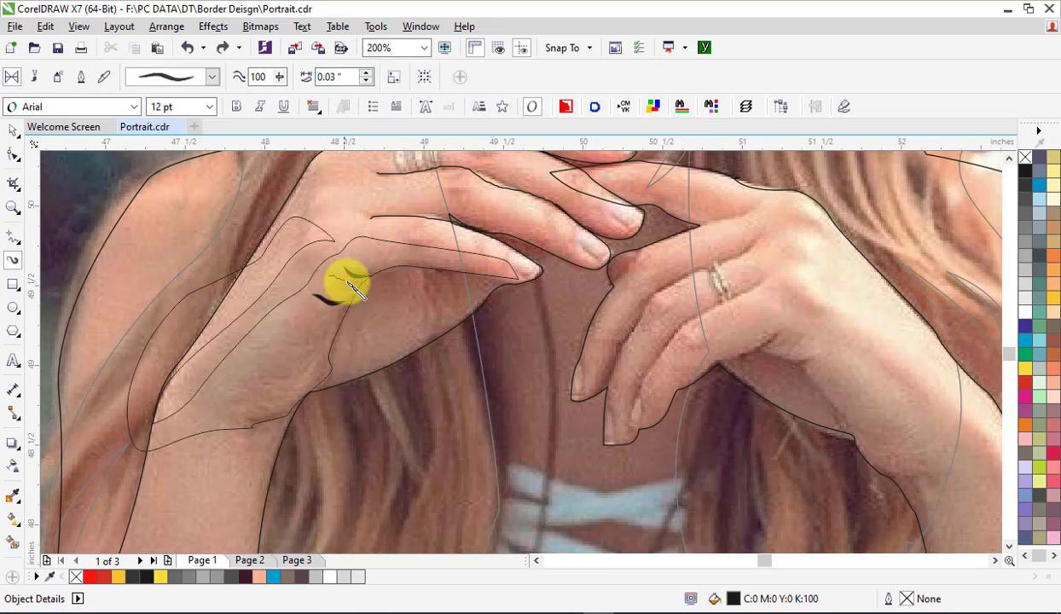
Copy the thumb-base crease strokes to Page 3 and fill them with 40% black.
left_click(13, 134)
left_click(352, 274, "shift")
left_click(342, 280, "shift")
left_click(333, 302, "shift")
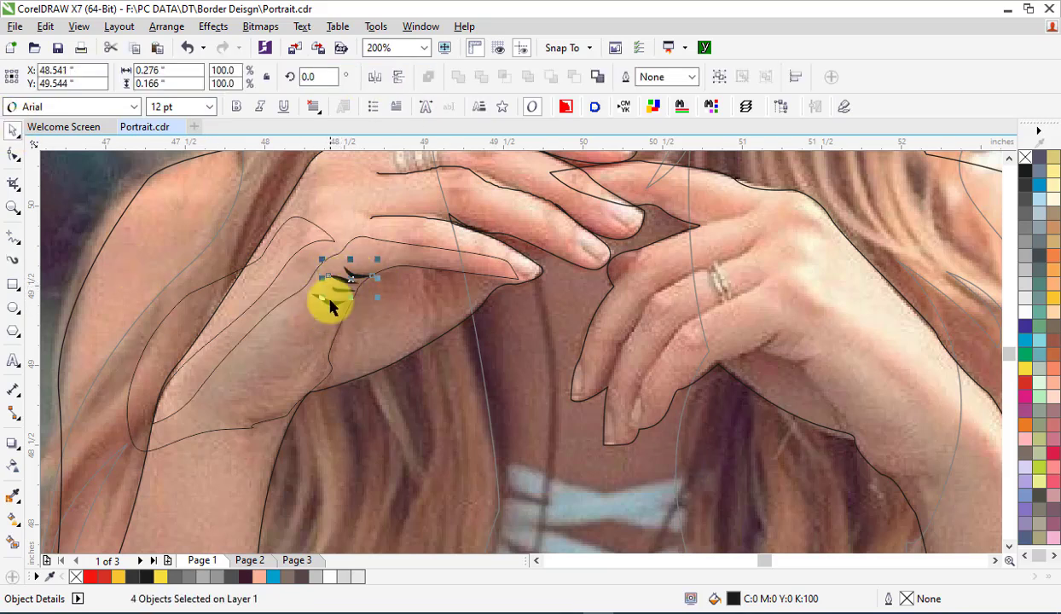
key("ctrl+x")
key("Page_Down")
key("Page_Down")
key("ctrl+v")
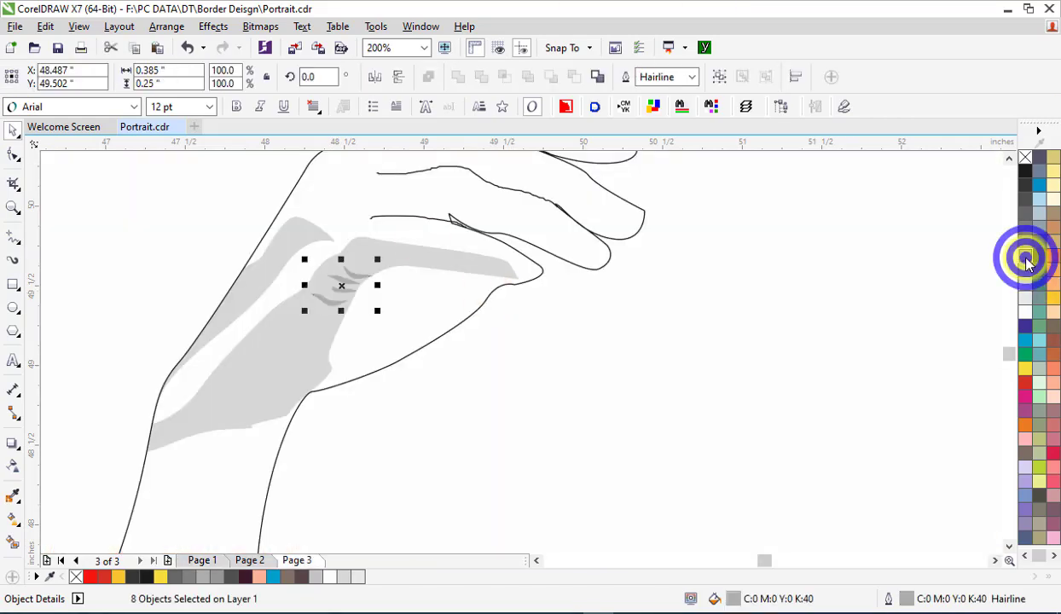
left_click(1026, 257)
key("Page_Up")
key("Page_Up")
Paint crease strokes near the wrist of the ringed hand on Page 1 with the 0.03" Artistic Media preset.
scroll(291, 317, "down", 1)
scroll(282, 381, "up", 1)
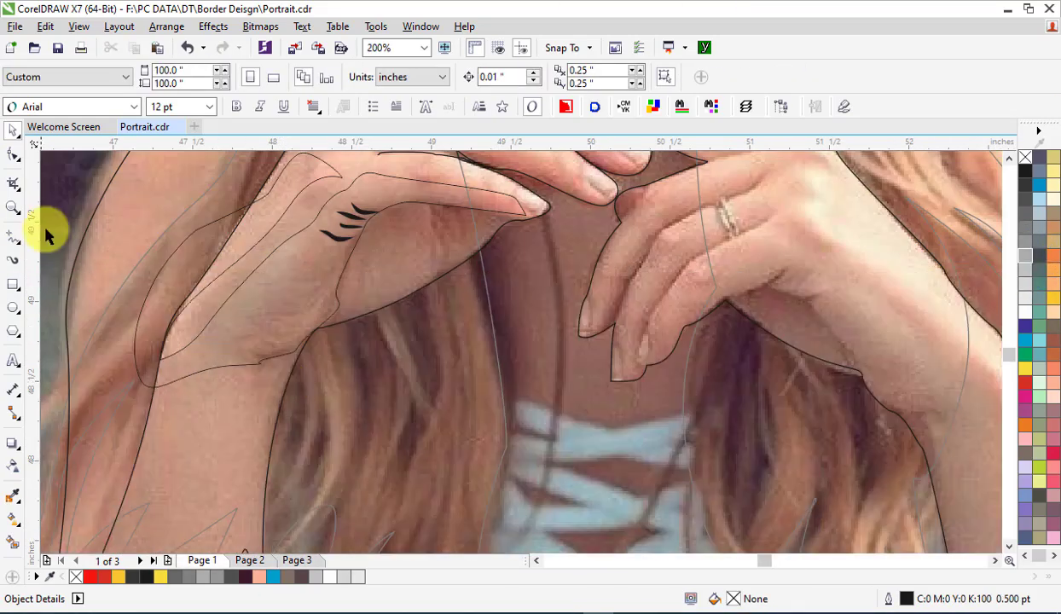
left_click(14, 255)
mouse_move(254, 357)
left_mouse_down()
mouse_move(300, 345)
mouse_move(322, 294)
left_mouse_up()
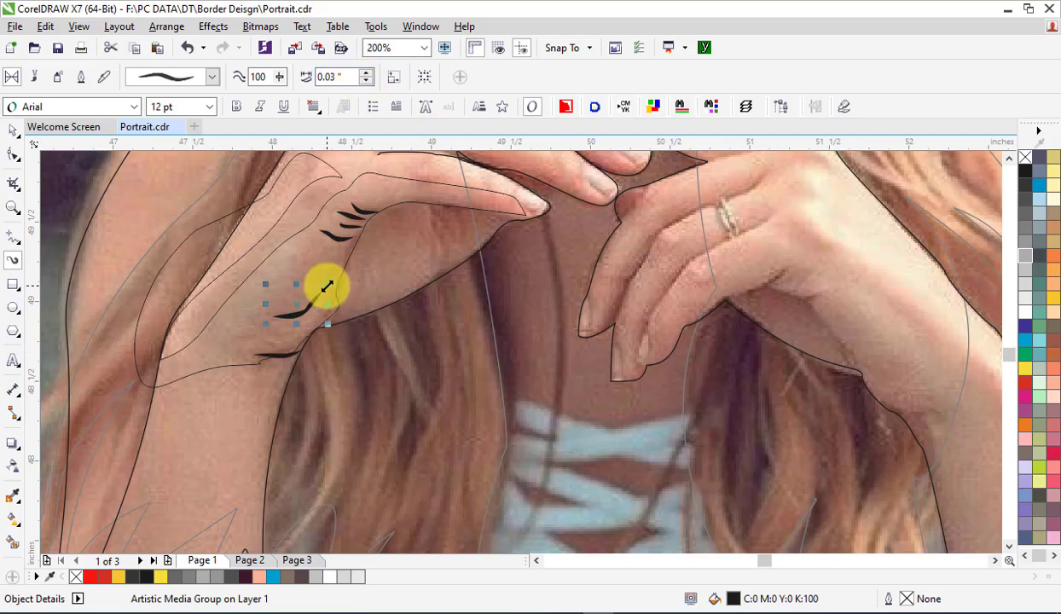
Copy the wrist crease strokes to Page 3 and fill them with 50% black.
key("space")
left_click(307, 304, "shift")
left_click(279, 354, "shift")
key("ctrl+c")
key("Page_Down")
key("Page_Down")
key("ctrl+v")
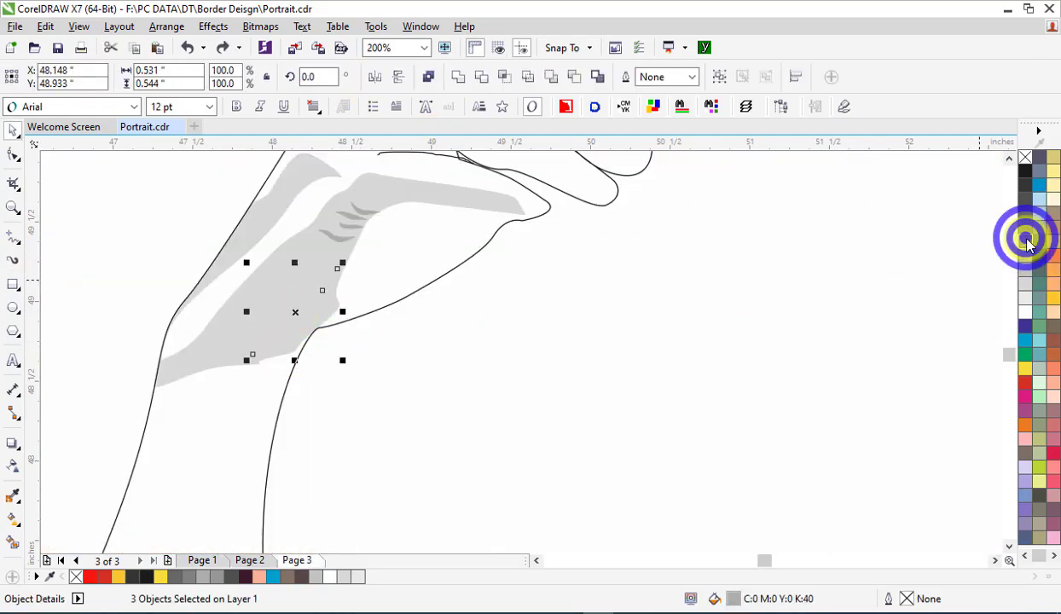
key("Page_Up")
key("Page_Up")
Paint a third crease between the two wrist strokes and try copying the strokes to Page 3.
key("space")
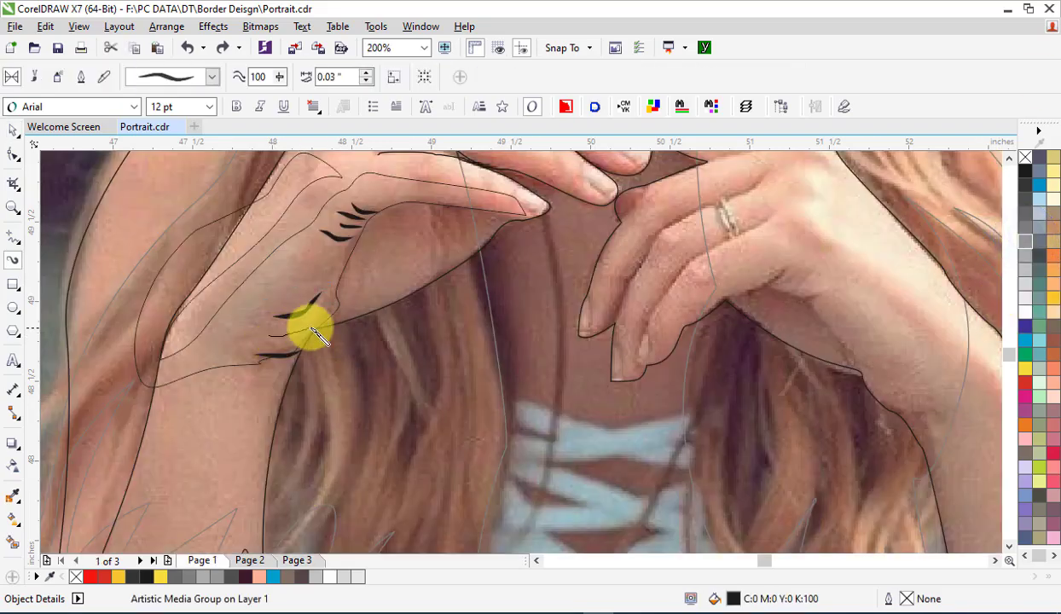
left_click(311, 306, "shift")
left_click(280, 354, "shift")
right_click(280, 354)
left_click(310, 384)
key("Page_Down")
key("Page_Down")
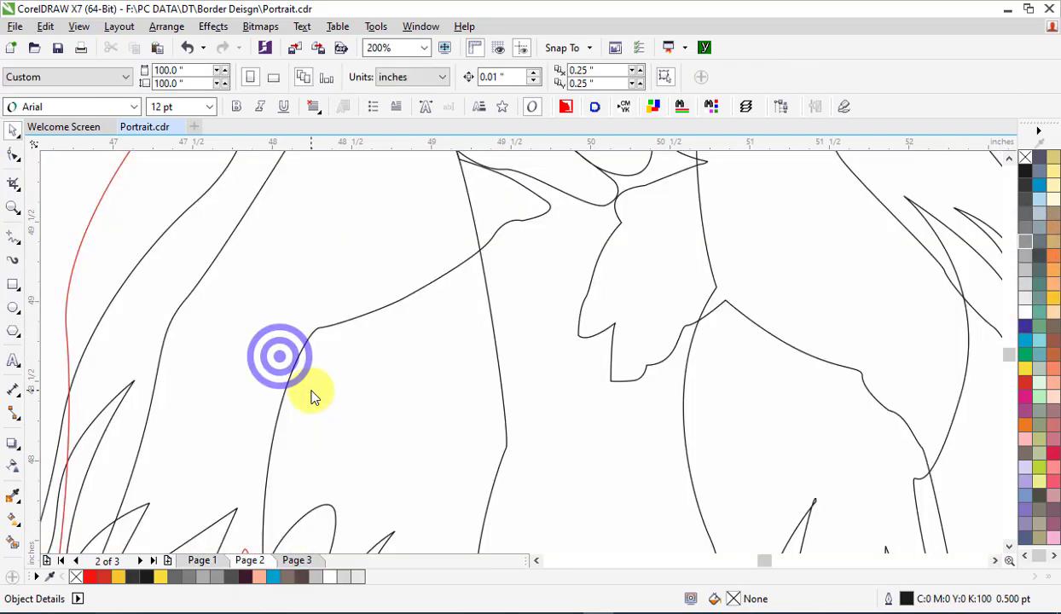
key("ctrl+v")
key("ctrl+z")
Copy all three wrist crease strokes together from Page 1 to Page 3 with a 50% black fill.
key("Page_Up")
key("Page_Up")
left_click(220, 350)
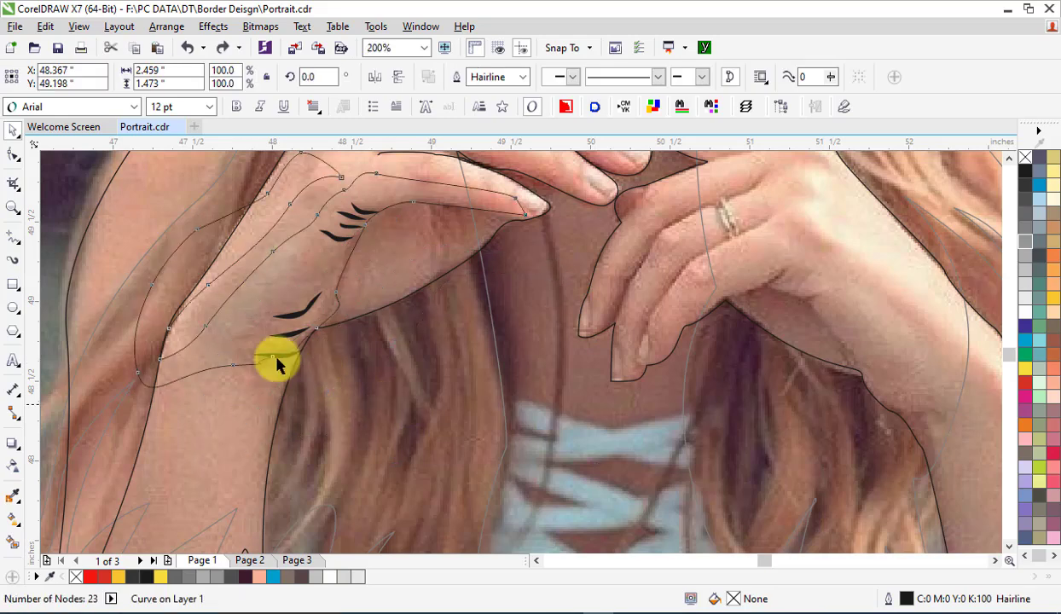
left_click_drag(384, 403, 235, 265)
right_click(290, 317)
left_click(345, 385)
key("Page_Down")
key("Page_Down")
key("ctrl+v")
left_click(1025, 270)
key("Page_Up")
key("Page_Up")
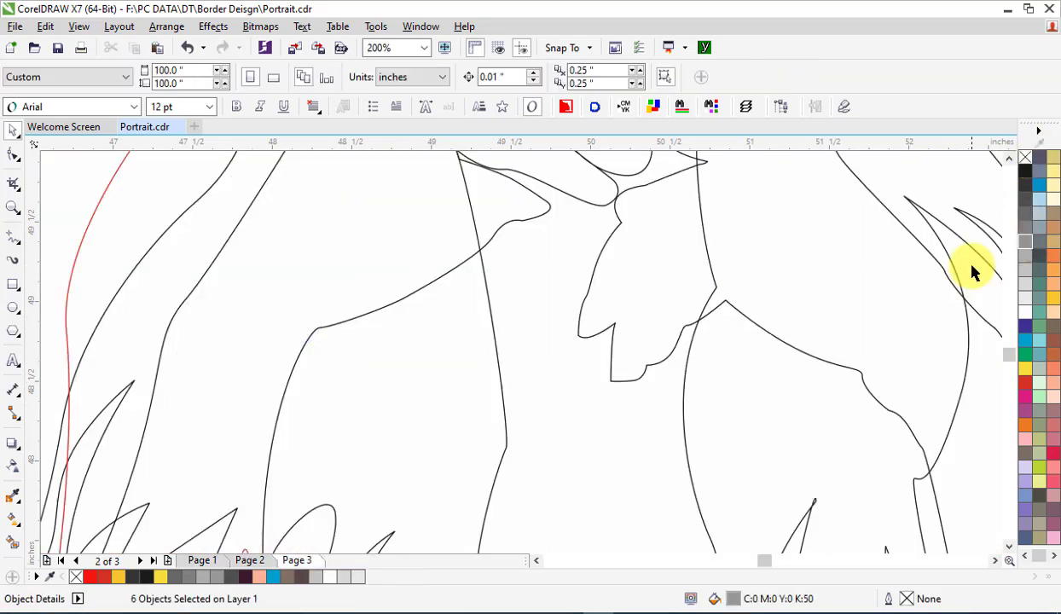
Trace a closed freehand shadow shape along the outer side of the ringed hand's forearm, down to the elbow.
scroll(457, 376, "down", 5)
left_click(18, 242)
left_click(58, 237)
mouse_move(318, 176)
left_mouse_down()
mouse_move(310, 339)
mouse_move(320, 484)
left_mouse_up()
mouse_move(308, 546)
left_mouse_down()
mouse_move(212, 459)
mouse_move(286, 177)
mouse_move(317, 174)
left_mouse_up()
Move the forearm shadow to Page 3, fill it with 30% black and remove its outline.
left_click(11, 134)
key("ctrl+x")
key("Page_Down")
key("ctrl+v")
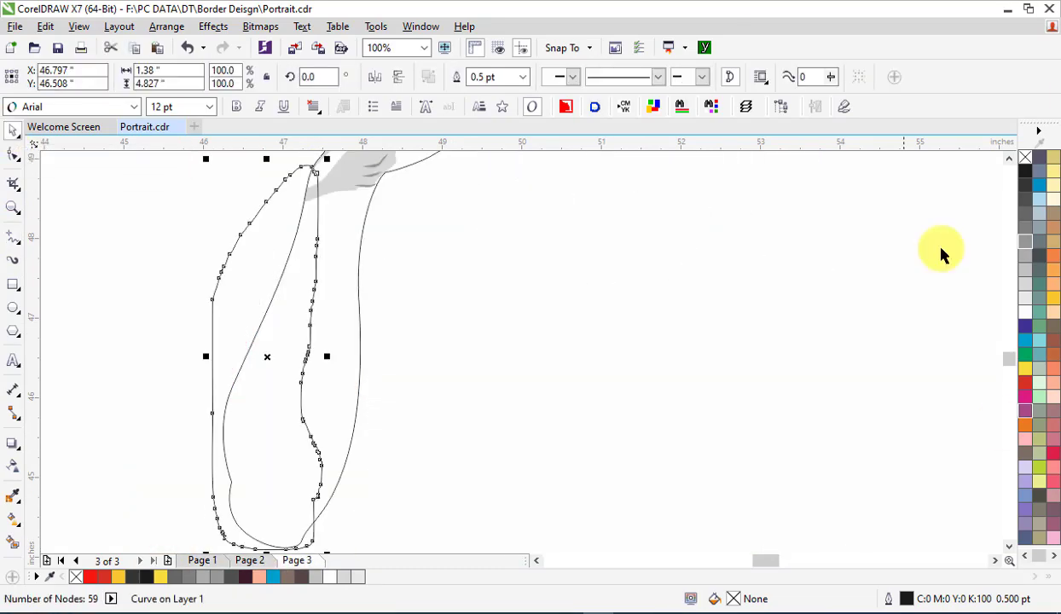
left_click(1025, 272)
right_click(1025, 156)
PowerClip the forearm shadow inside the arm outline and send it one level back.
left_click(258, 259)
key("ctrl+z")
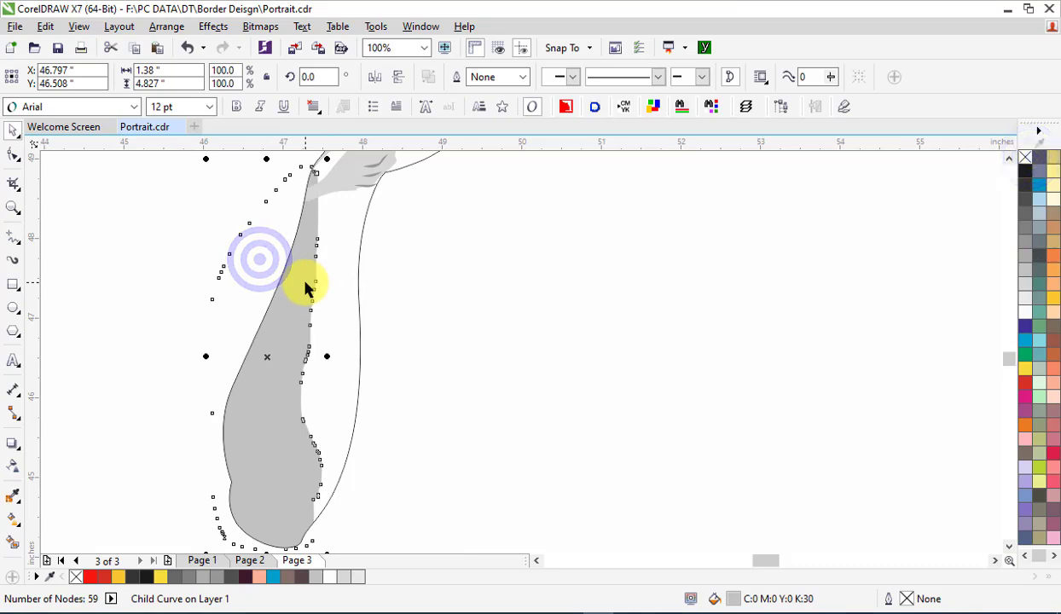
scroll(518, 471, "down", 1)
scroll(557, 313, "up", 1)
left_click(557, 317)
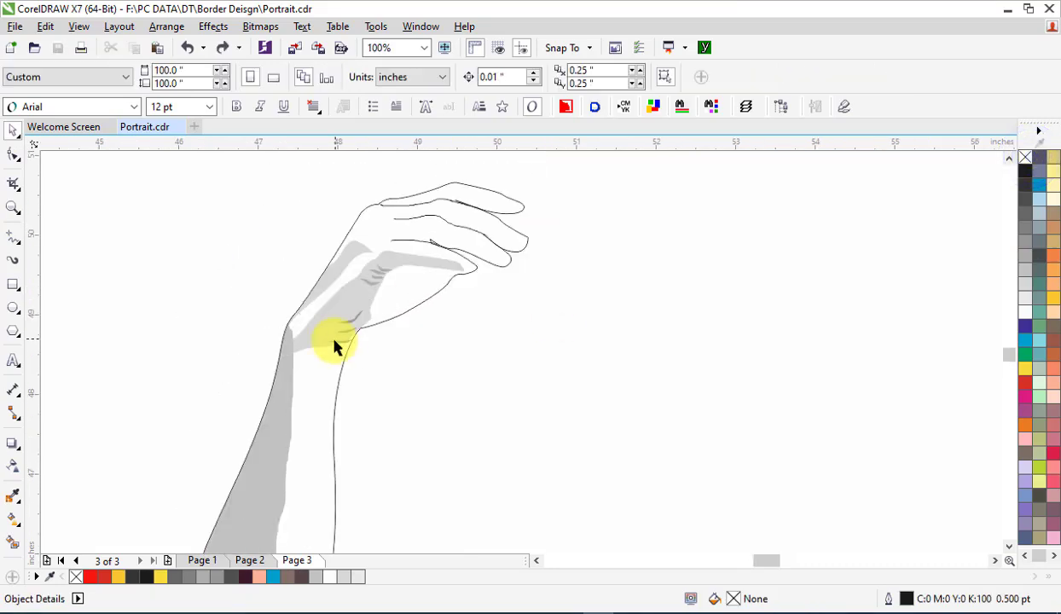
left_click(285, 385, "alt")
key("ctrl+Page_Down")
scroll(349, 320, "down", 1)
left_click(597, 339)
Paint crease strokes on the palm beneath the thumb on Page 1 with the 0.03" Artistic Media preset.
key("Page_Up")
key("Page_Up")
scroll(415, 300, "up", 2)
left_click(13, 261)
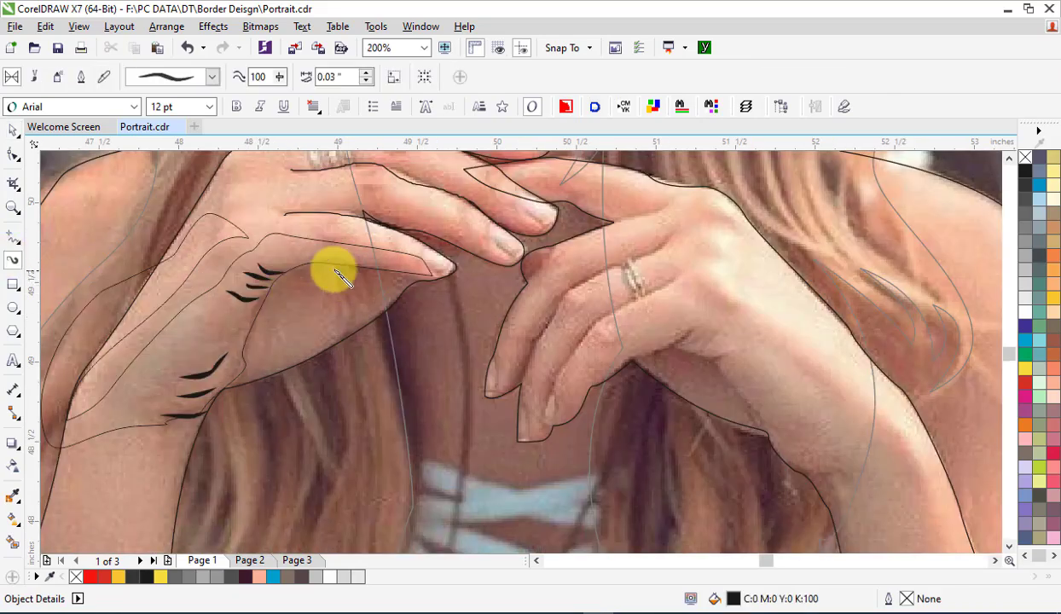
left_click_drag(343, 261, 348, 322)
left_click_drag(369, 287, 367, 313)
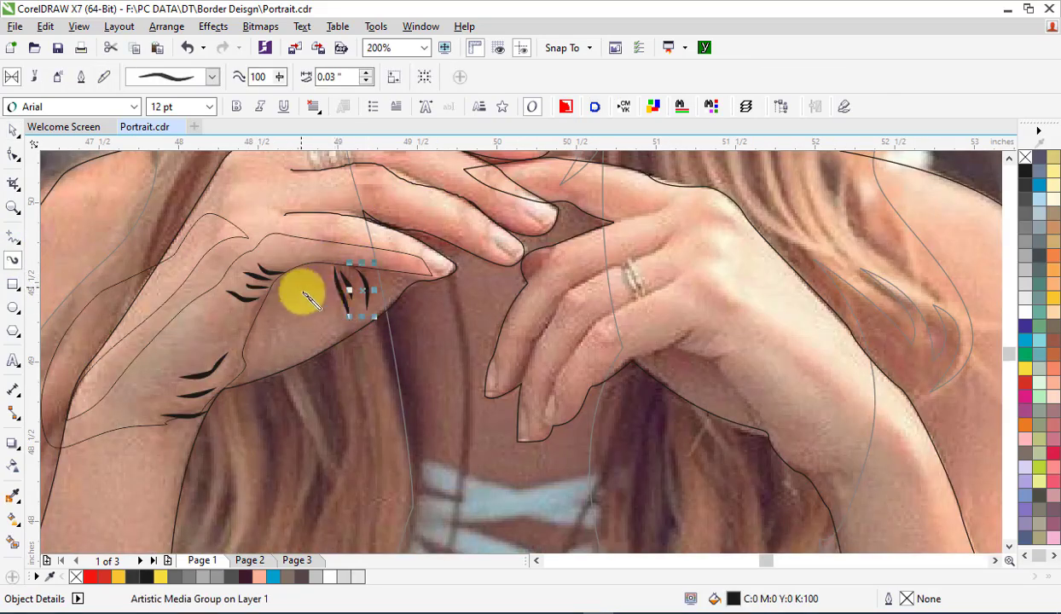
mouse_move(309, 294)
left_mouse_down()
mouse_move(334, 284)
mouse_move(266, 256)
left_mouse_up()
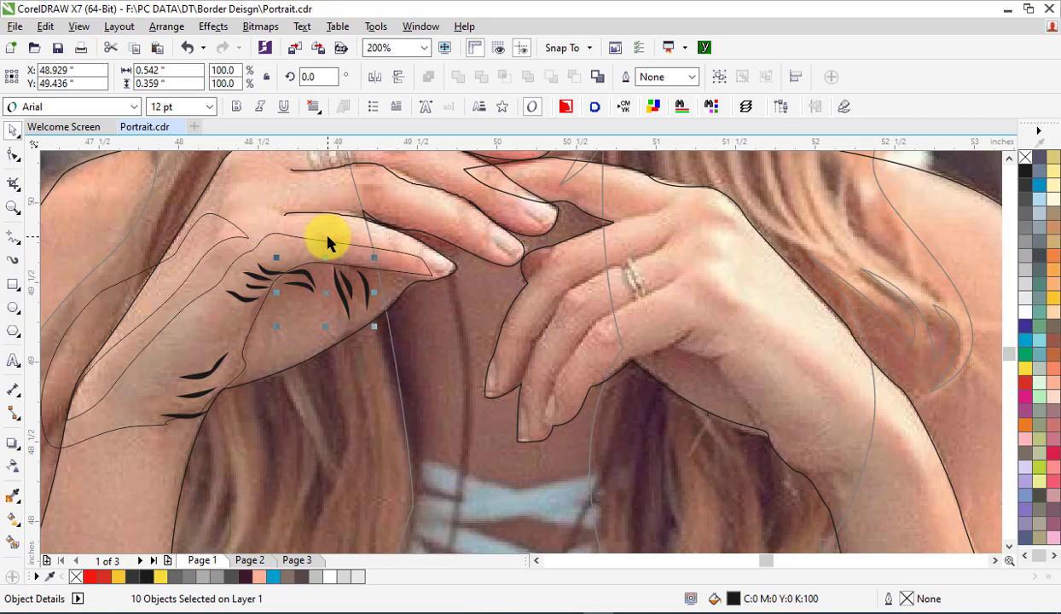
Copy the palm crease strokes to Page 3 and fill them with 40% black.
key("ctrl+c")
key("Page_Down")
key("Page_Down")
key("ctrl+v")
left_click(1026, 256)
left_click(497, 323)
Compare Page 3 with the photo and recolour the clipped hand shadow to match the forearm shadow's gray.
scroll(497, 323, "down", 1)
key("Page_Up")
key("Page_Up")
key("Page_Down")
key("Page_Down")
left_click(423, 288, "ctrl")
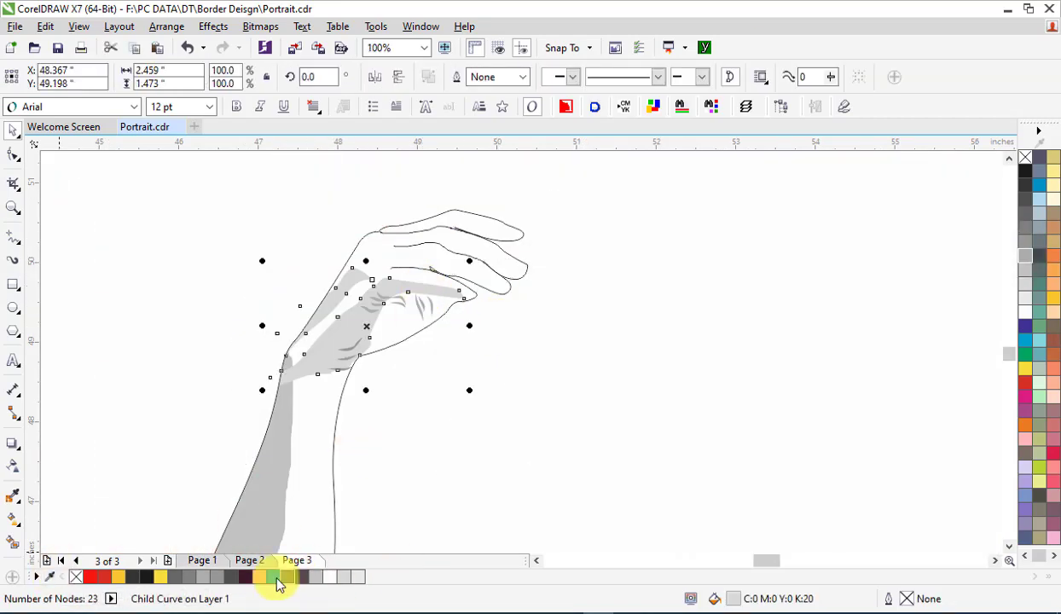
left_click(299, 580)
left_click(491, 405)
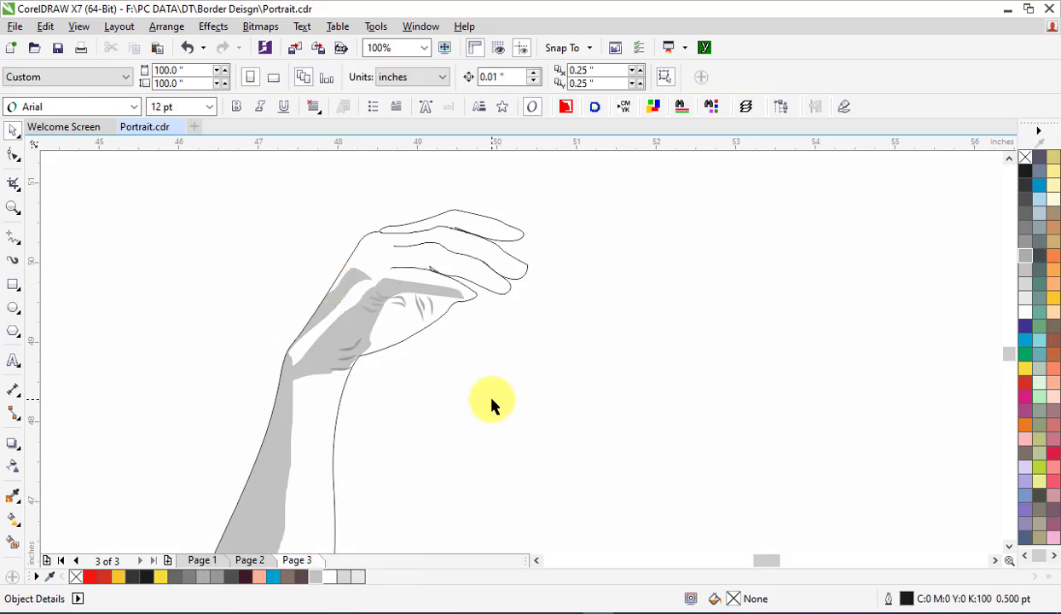
Trace a closed freehand shadow with a wavy inner edge on the back of the ringed hand, below the knuckles.
key("Page_Up")
key("Page_Up")
scroll(406, 234, "up", 2)
left_click(13, 236)
left_click(68, 235)
mouse_move(315, 244)
left_mouse_down()
mouse_move(345, 273)
mouse_move(322, 300)
left_mouse_up()
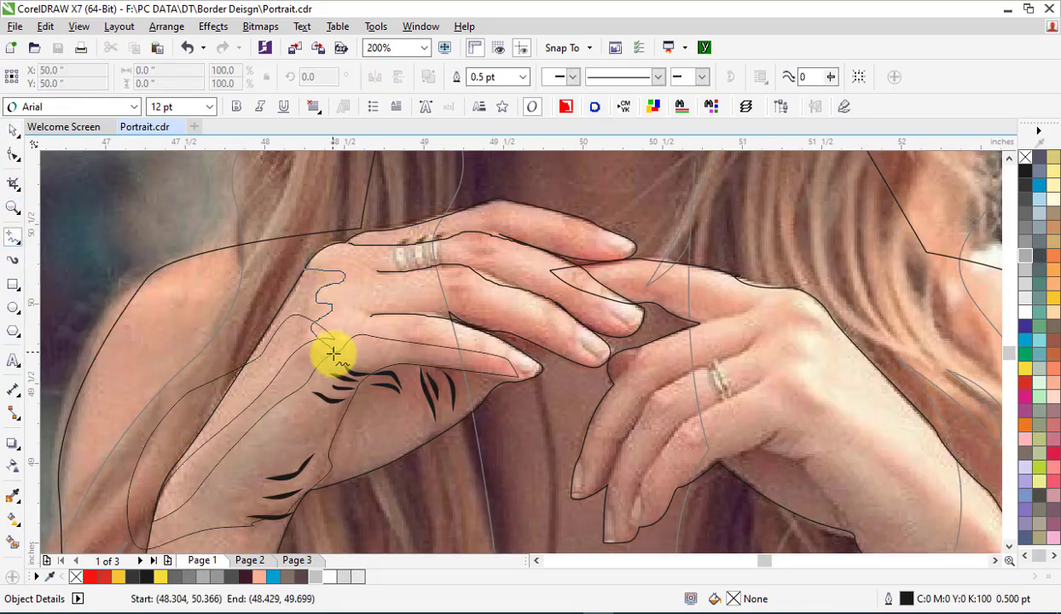
mouse_move(296, 369)
left_mouse_down()
mouse_move(300, 244)
mouse_move(313, 246)
left_mouse_up()
Copy the back-of-hand shadow to Page 3, fill it with the hand shadow's gray and remove its outline.
left_click(13, 132)
key("ctrl+c")
key("Page_Down")
key("Page_Down")
key("ctrl+v")
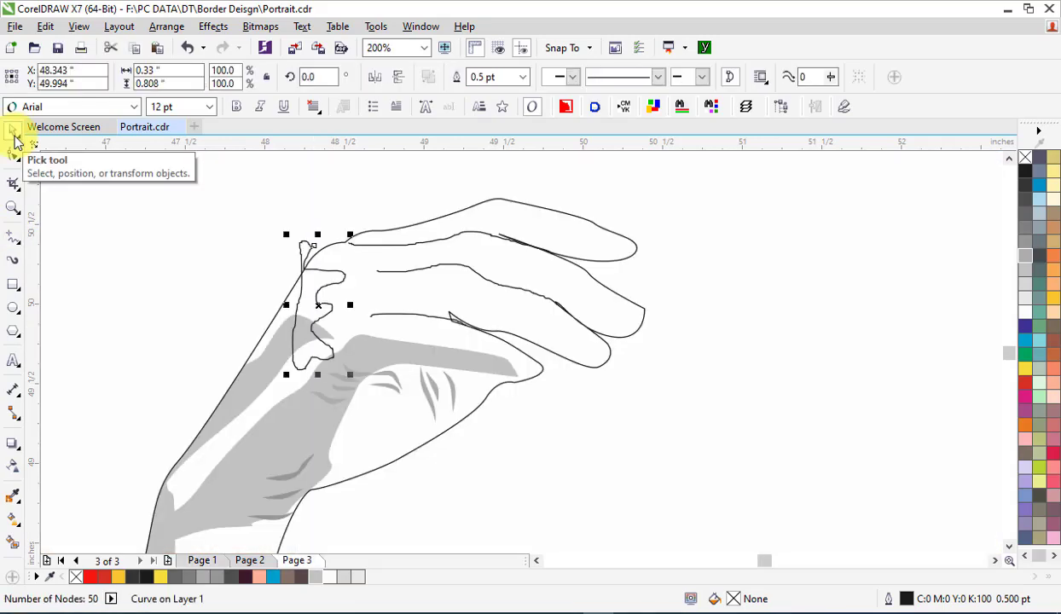
left_click(316, 577)
right_click(1024, 156)
Reshape the back-of-hand shadow's outer edge toward the wrist and PowerClip the shape inside the hand outline.
key("F10")
left_click_drag(293, 327, 223, 375)
key("space")
right_click(303, 301)
key("p")
left_click(376, 273)
scroll(379, 277, "down", 1)
left_click(683, 195)
Trace a closed freehand shadow shape around the lowest finger above the thumb on Page 1, from knuckle to fingertip and back.
key("Page_Up")
key("Page_Up")
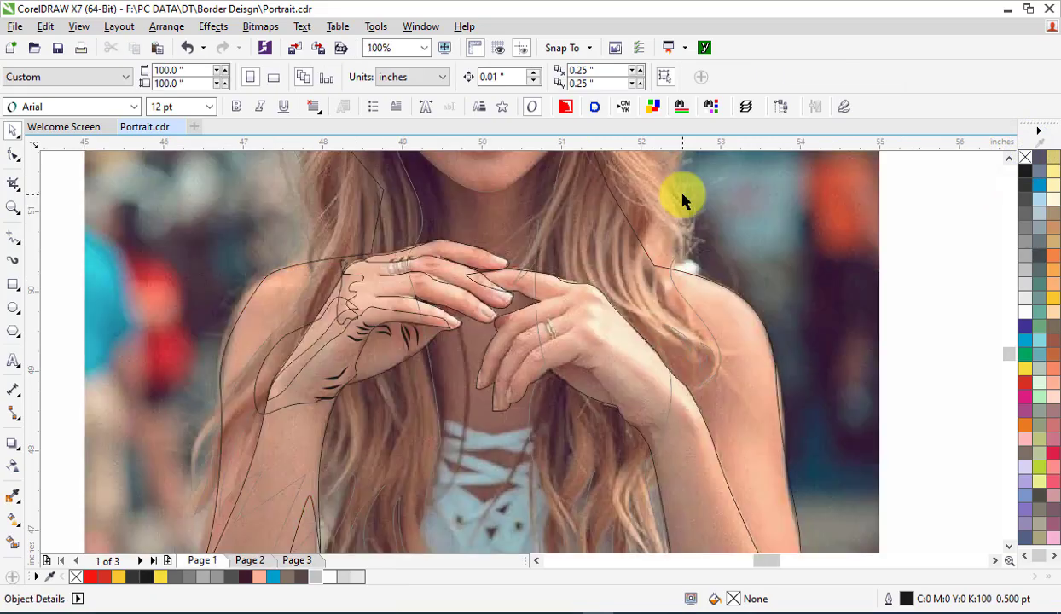
scroll(412, 354, "up", 1)
left_click(13, 239)
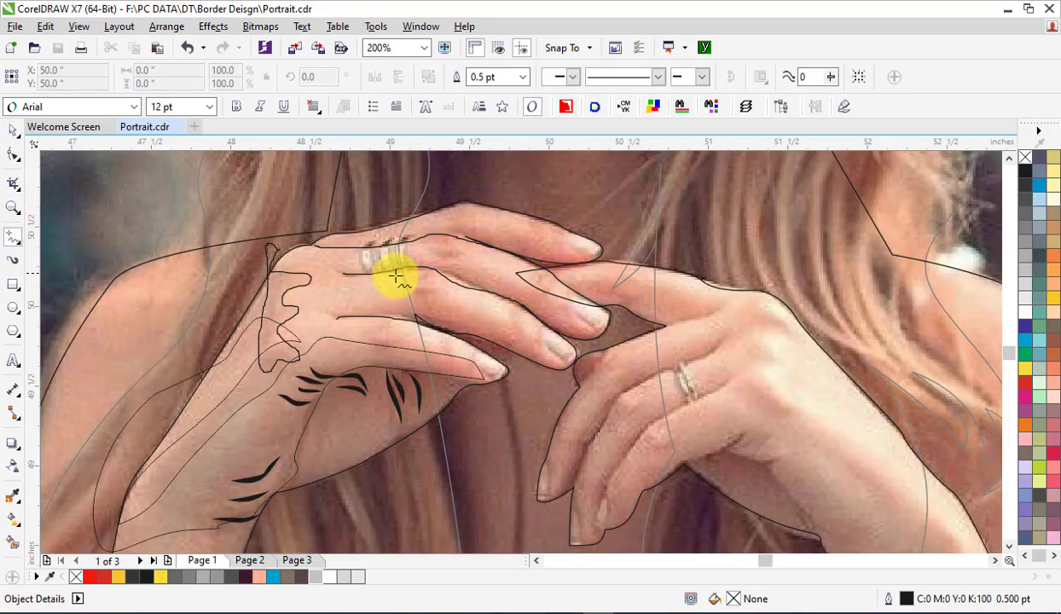
left_click(398, 271)
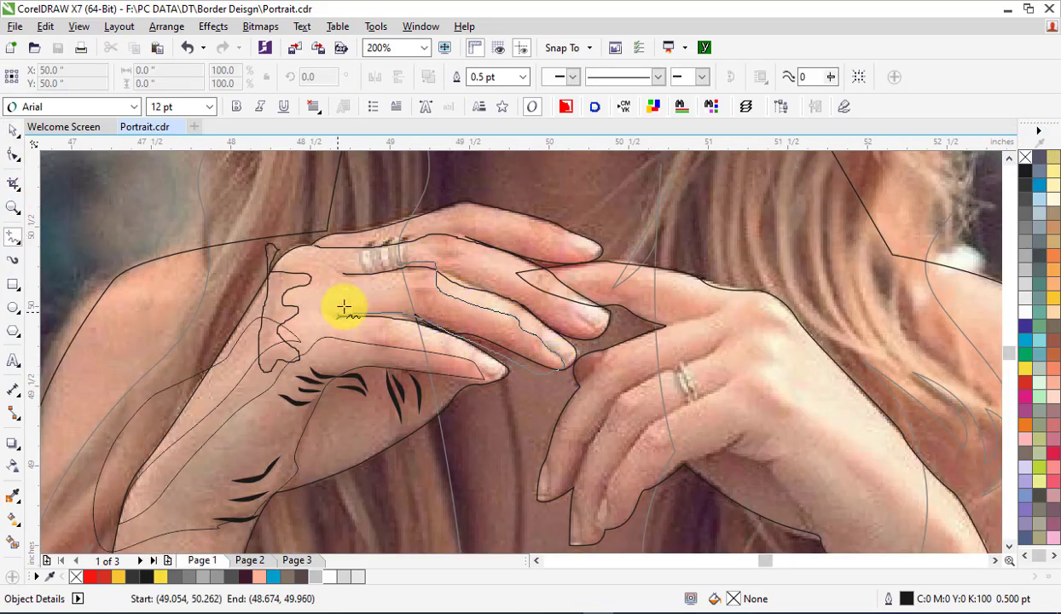
left_click_drag(399, 264, 399, 266)
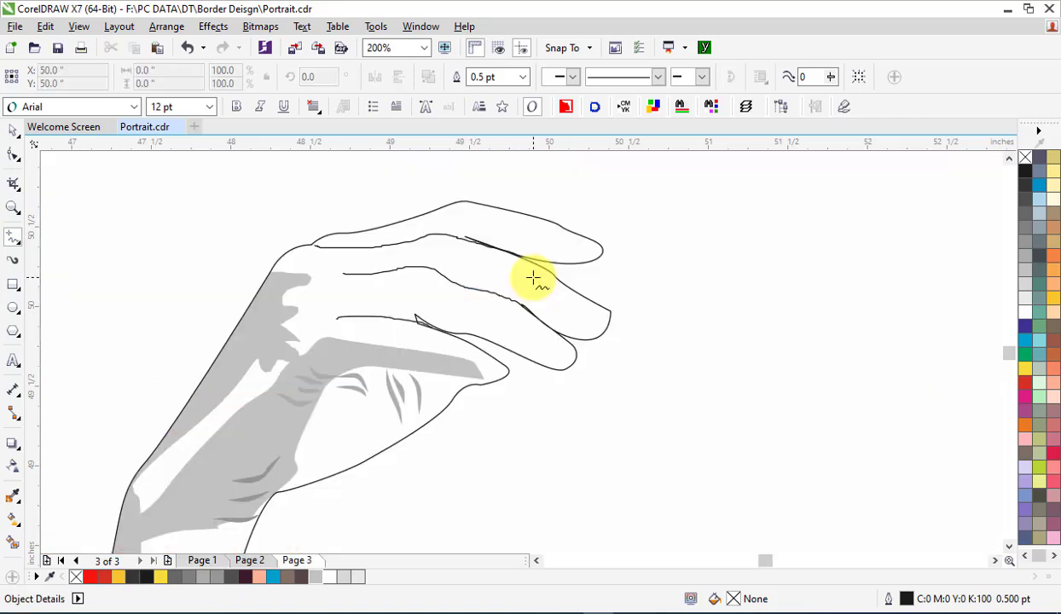
Fill the lowest finger's pasted shadow with the hand shadow's gray, remove its outline and PowerClip it inside the finger outline.
left_click(303, 579)
right_click(1024, 158)
right_click(512, 327)
left_click(570, 190)
left_click(503, 323)
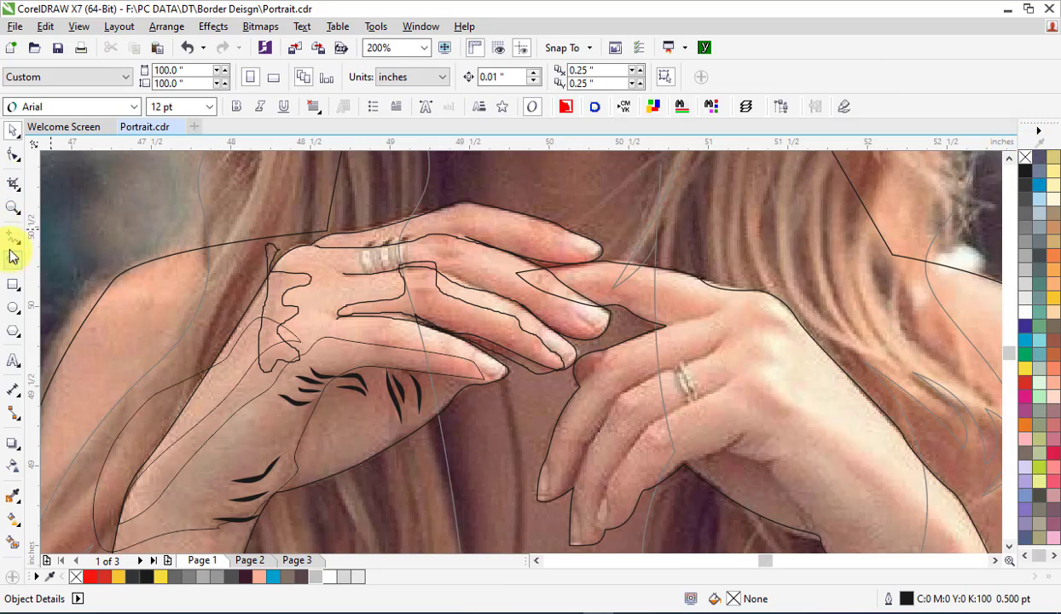
Trace a closed freehand shadow about 1.3 by 0.7 inches on the second finger from the top and paste it onto Page 3.
left_click(13, 239)
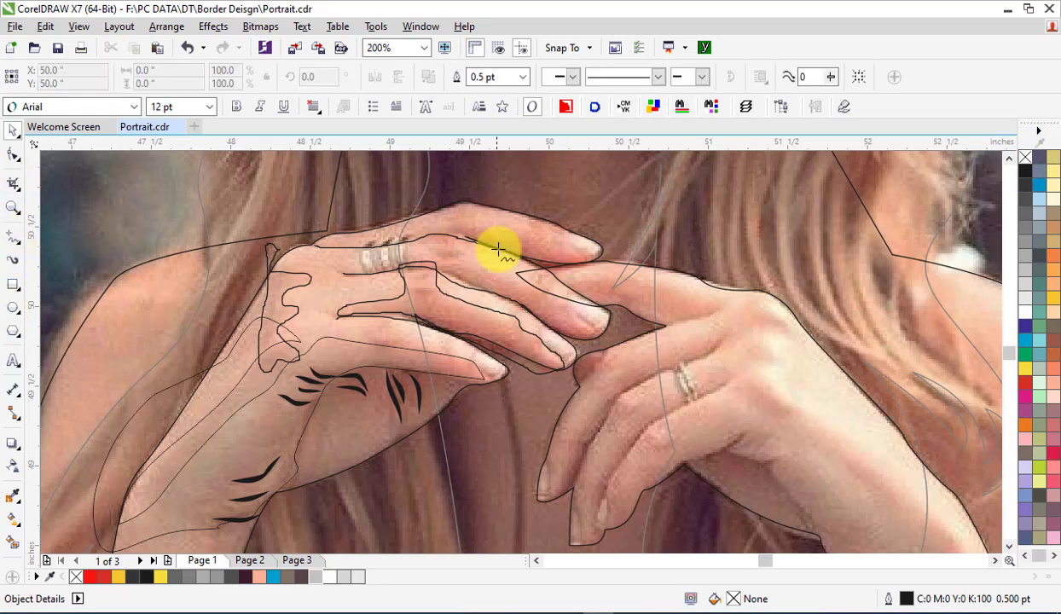
left_click_drag(424, 235, 431, 251)
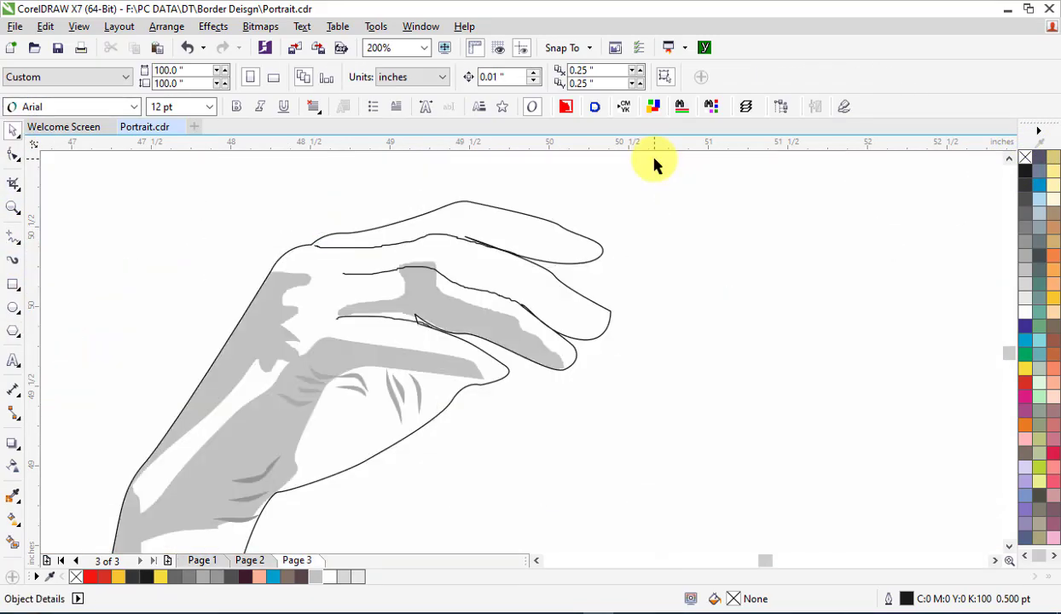
key("ctrl+v")
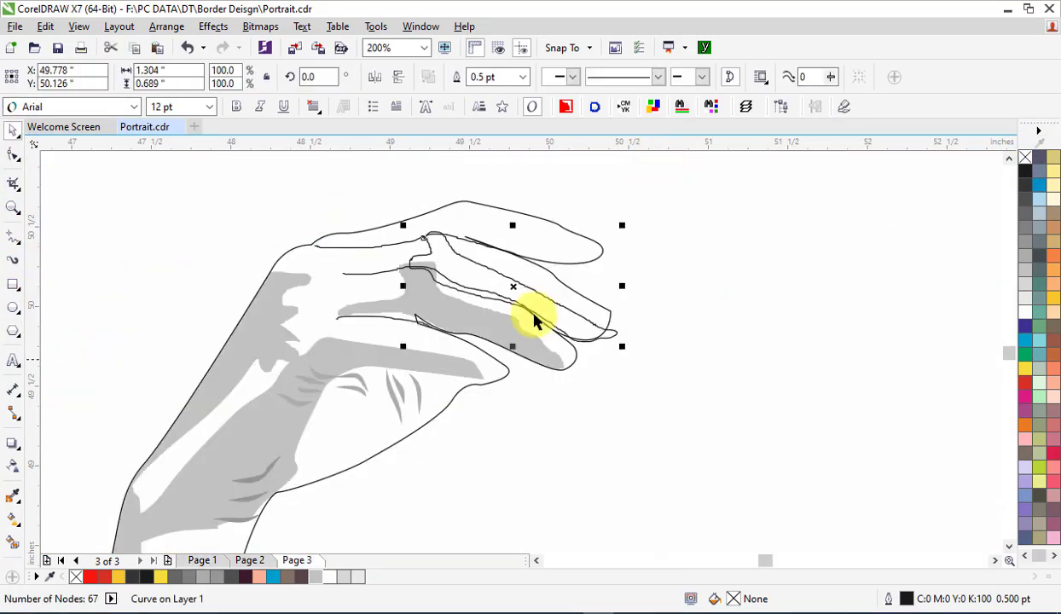
Smart-fill the second finger's shadow area, move the traced curve off the hand and recolor the filled shape with the shadow gray.
left_click(13, 542)
left_click(469, 272)
key("space")
left_click_drag(598, 337, 906, 333)
left_click(555, 315)
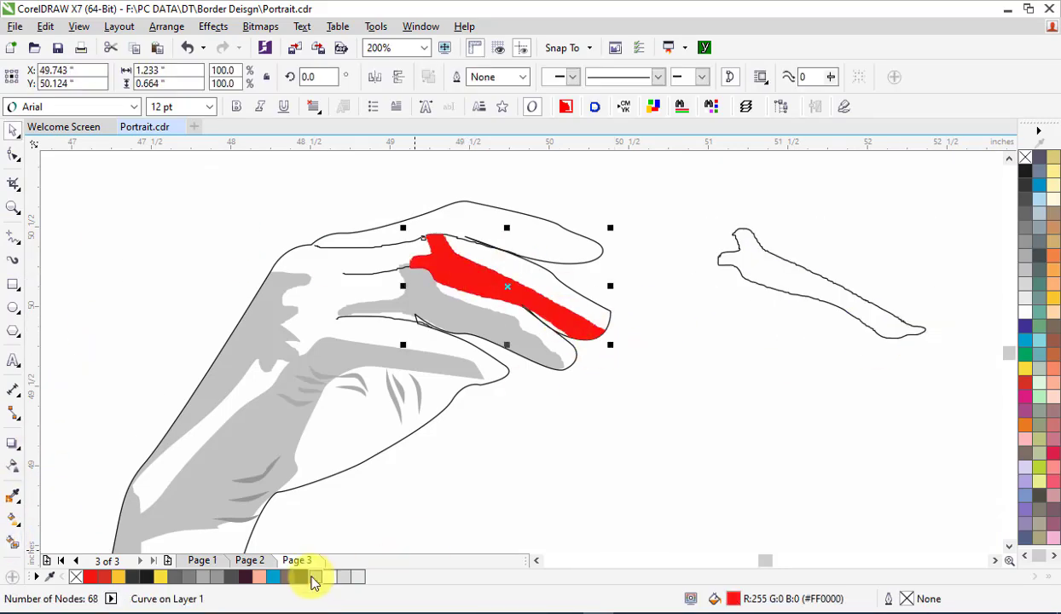
left_click(317, 577)
key("Escape")
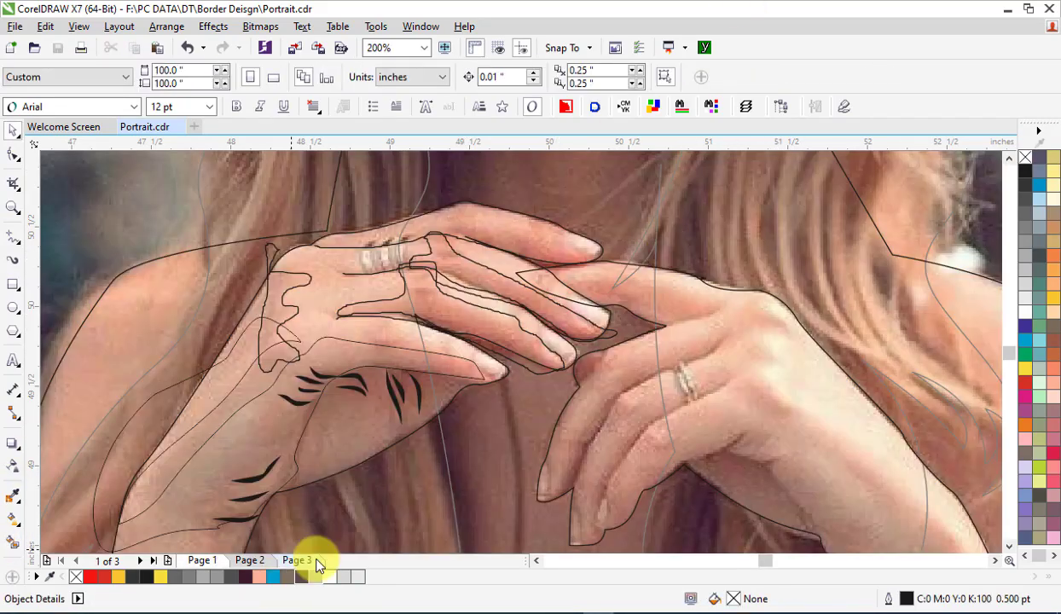
Trace a freehand shadow along the underside of the topmost finger on Page 1, from knuckle to fingertip.
left_click(249, 561)
left_click(203, 561)
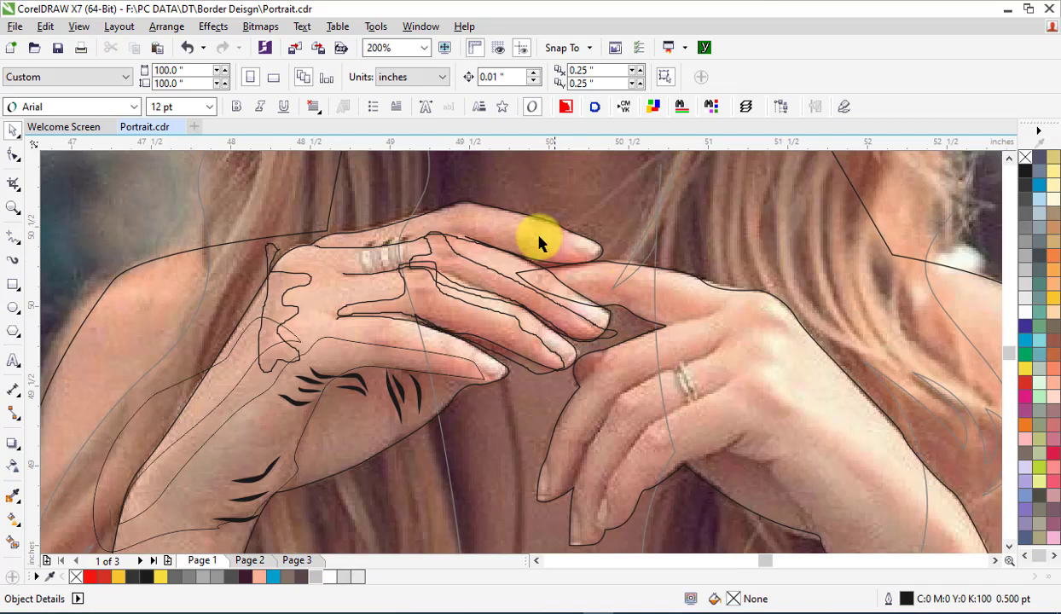
left_click(13, 237)
left_click(447, 229)
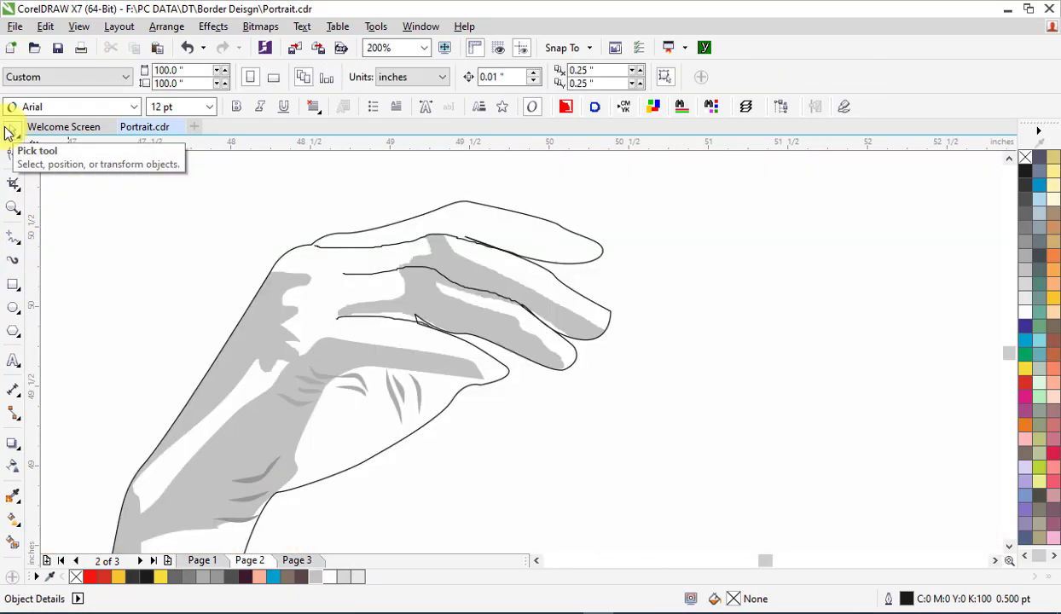
Smart-fill the topmost finger's shadow on Page 2, recolor it with the shadow gray and PowerClip it inside the finger outline.
left_click(15, 535)
left_click(563, 271)
left_click_drag(565, 271, 840, 270)
key("ctrl+z")
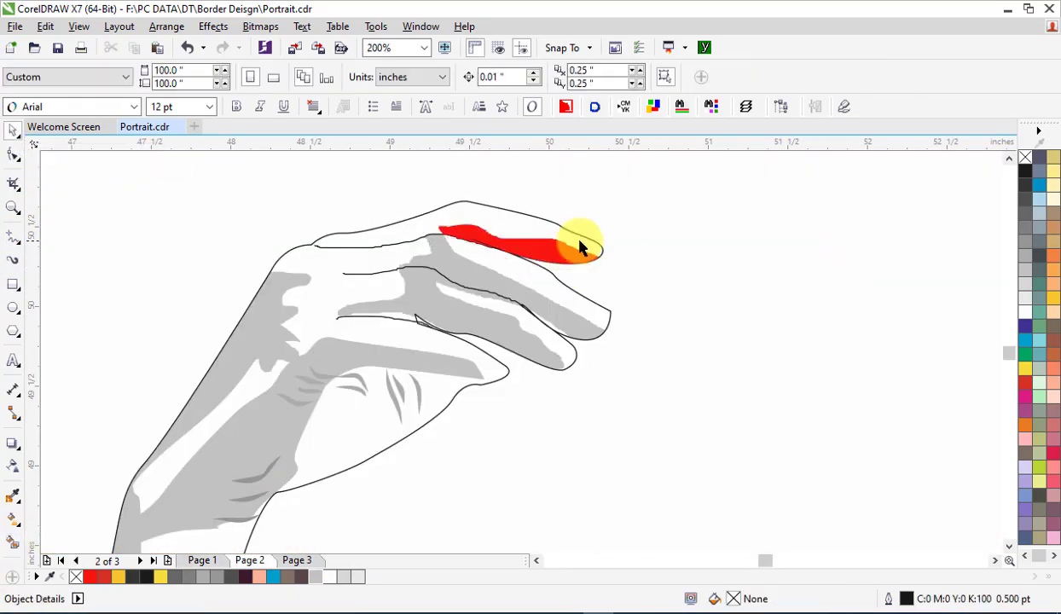
left_click(314, 577)
right_click(527, 245)
left_click(586, 191)
left_click(558, 224)
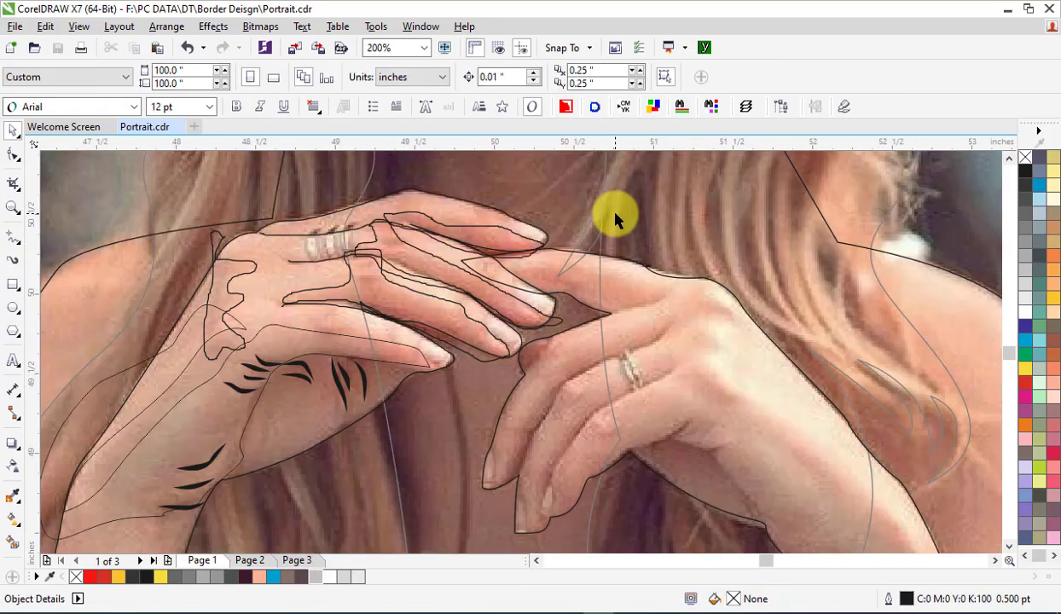
Trace closed freehand shapes around the four fingernails of the ringed hand in the Page 1 photo.
scroll(597, 203, "up", 1)
left_click(12, 237)
left_click_drag(509, 199, 504, 188)
left_click_drag(492, 310, 491, 307)
mouse_move(436, 383)
left_mouse_down()
mouse_move(467, 445)
mouse_move(439, 385)
left_mouse_up()
mouse_move(297, 425)
left_mouse_down()
mouse_move(388, 481)
mouse_move(298, 421)
left_mouse_up()
Copy the four traced fingernail shapes from Page 1 and paste them onto the hand on Page 2.
left_click(561, 205)
left_click(584, 374, "shift")
left_click(575, 408, "shift")
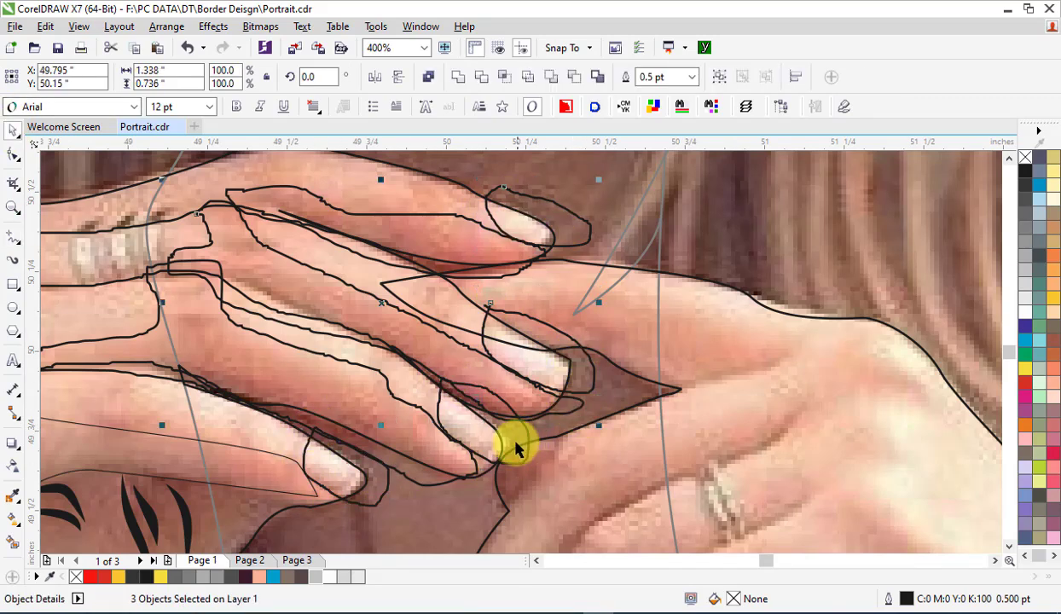
left_click(526, 441, "shift")
left_click(373, 488, "shift")
right_click(373, 488)
left_click(430, 260)
key("Page_Down")
key("ctrl+v")
Smart-fill the four nail areas within the fingers and delete the leftover traced nail curves.
left_click(13, 542)
left_click(337, 465)
left_click(469, 426)
left_click(525, 351)
left_click(520, 224)
key("space")
key("Delete")
left_click(527, 450)
key("Delete")
left_click(383, 497)
key("Delete")
PowerClip the pasted shadow curve of the second finger from the top inside that finger's outline.
left_click(581, 405)
right_click(477, 348)
left_click(543, 190)
left_click(487, 318)
Fill all four fingernail shapes with 10% Black and remove their outlines.
left_click(515, 224)
left_click(517, 348, "shift")
left_click(468, 429, "shift")
left_click(336, 468, "shift")
left_click(1027, 299)
right_click(1026, 156)
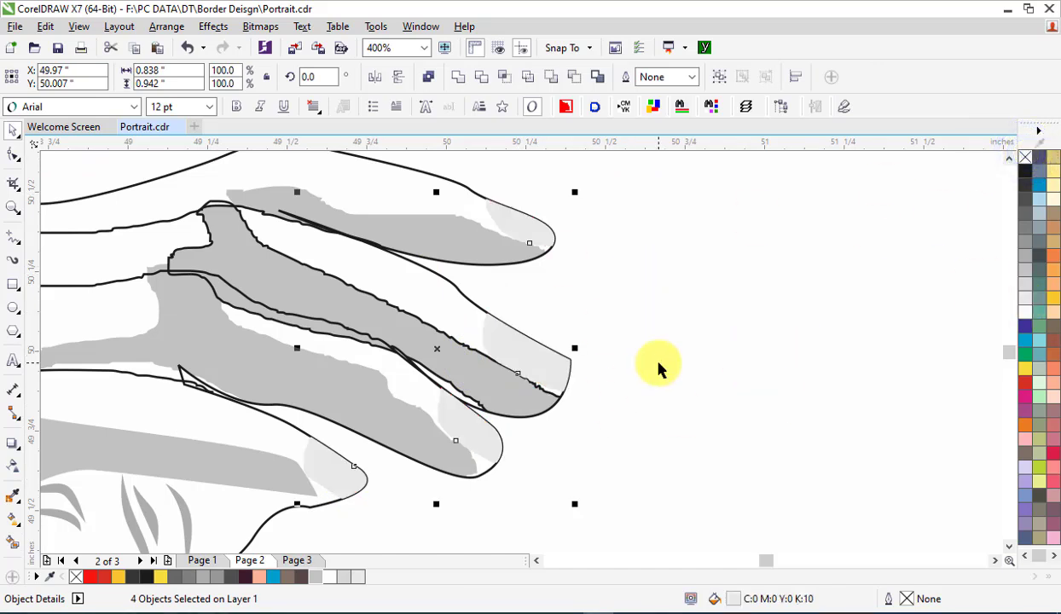
Group the four fingernail shapes and fill the group with 60% Black.
right_click(517, 348)
left_click(589, 334)
right_click(522, 350)
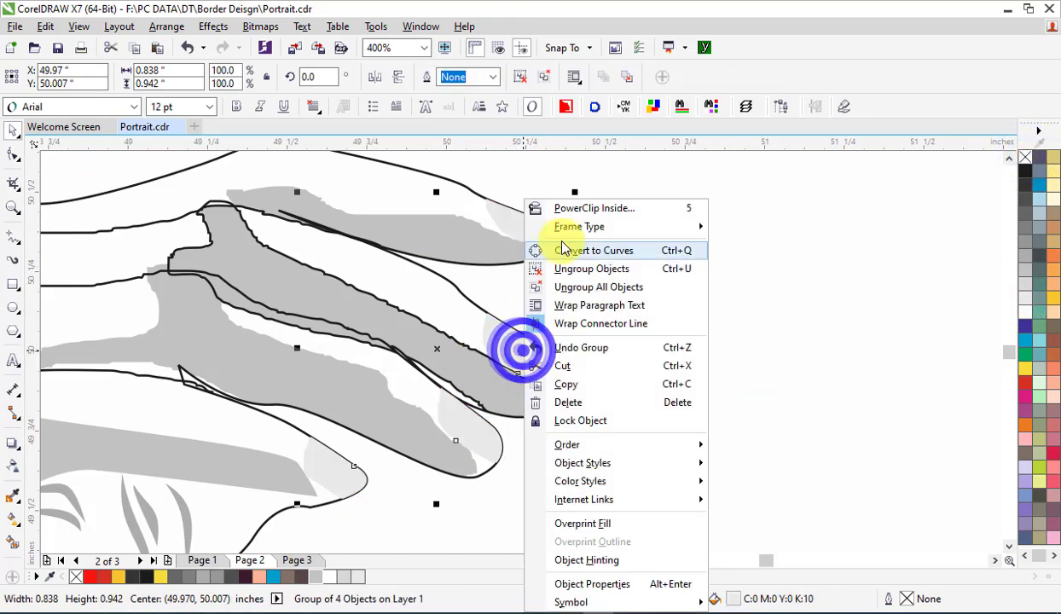
left_click(620, 316)
left_click(1026, 230)
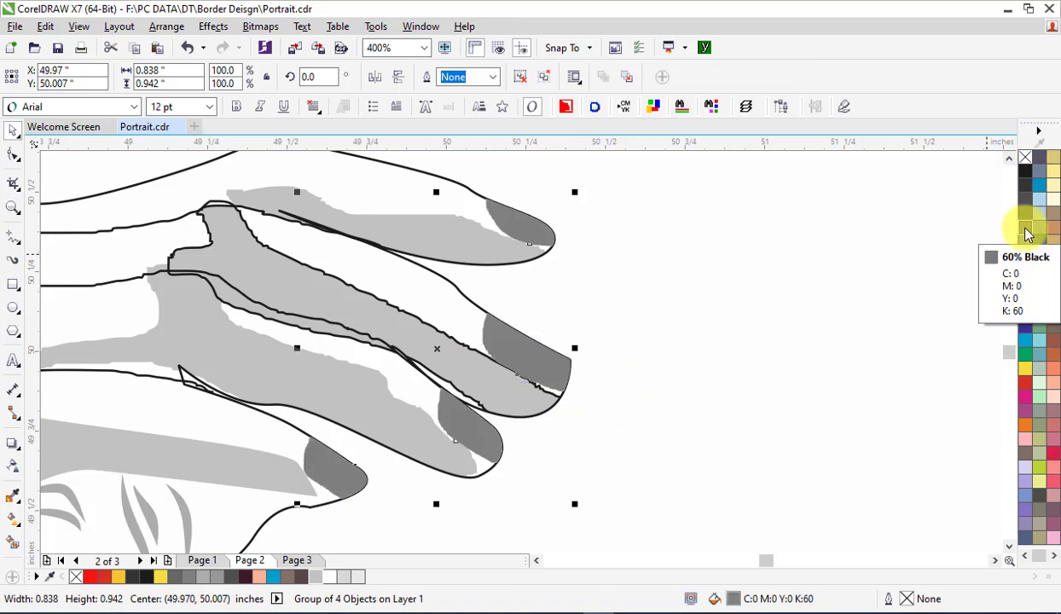
Shift the dark nail group slightly down and to the left and order it back one.
right_click(514, 356)
mouse_move(598, 444)
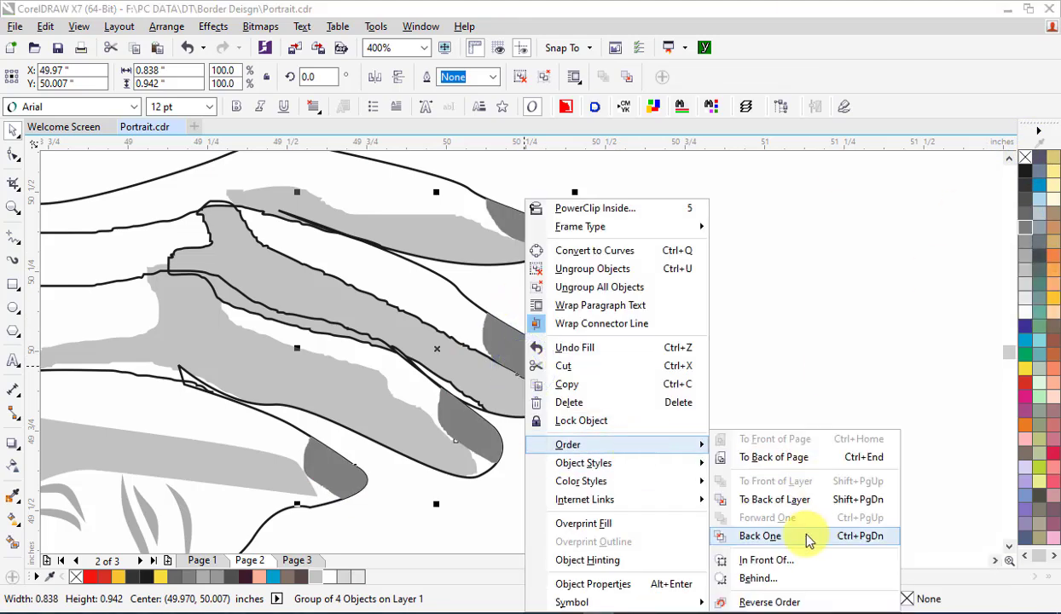
left_click(809, 539)
left_click_drag(438, 347, 435, 350)
key("ctrl+z")
left_click_drag(579, 189, 574, 192)
left_click_drag(518, 363, 523, 356)
right_click(524, 354)
mouse_move(588, 444)
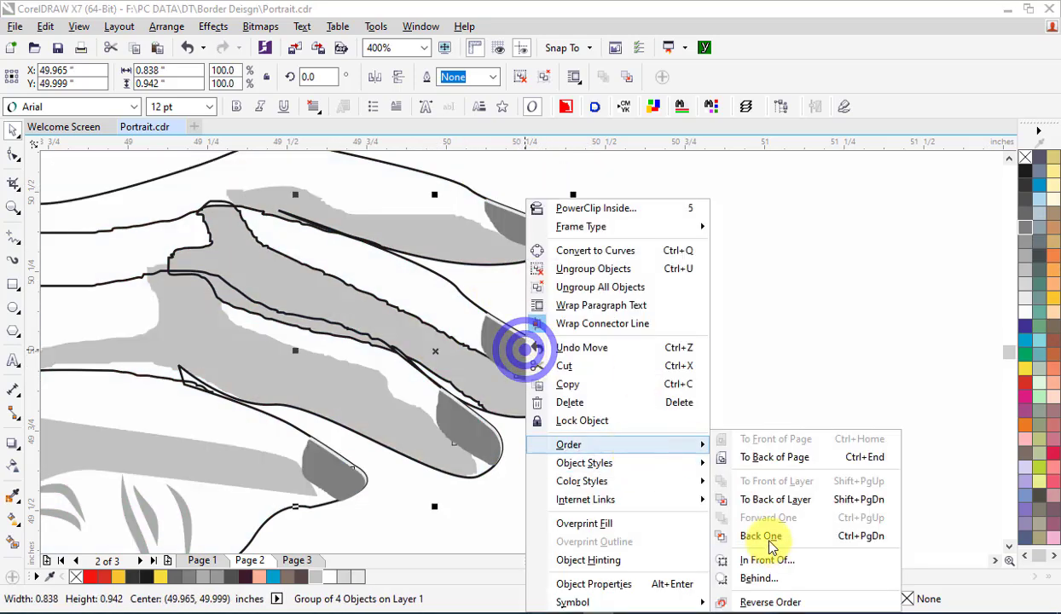
left_click(770, 537)
left_click(531, 348, "shift")
right_click(532, 348)
left_click(772, 537)
Deselect the nail shapes, show the whole hand and save the portrait file.
left_click(386, 190)
scroll(503, 262, "down", 1)
left_click(656, 399)
key("F3")
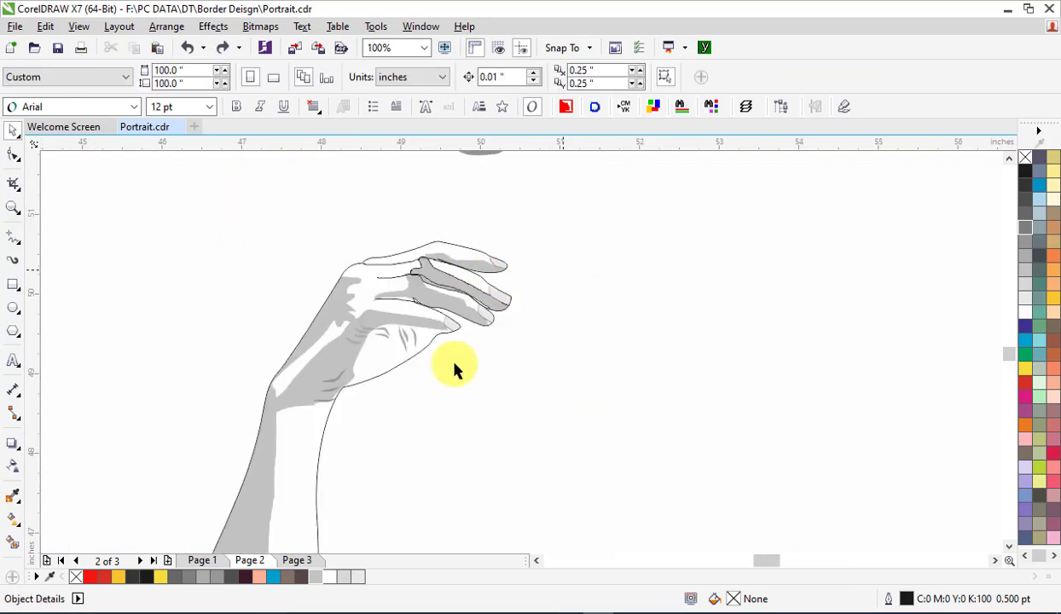
key("ctrl+s")
Try a freehand palm shadow traced on Page 1 and placed over the hand on Page 2.
key("Page_Up")
key("F5")
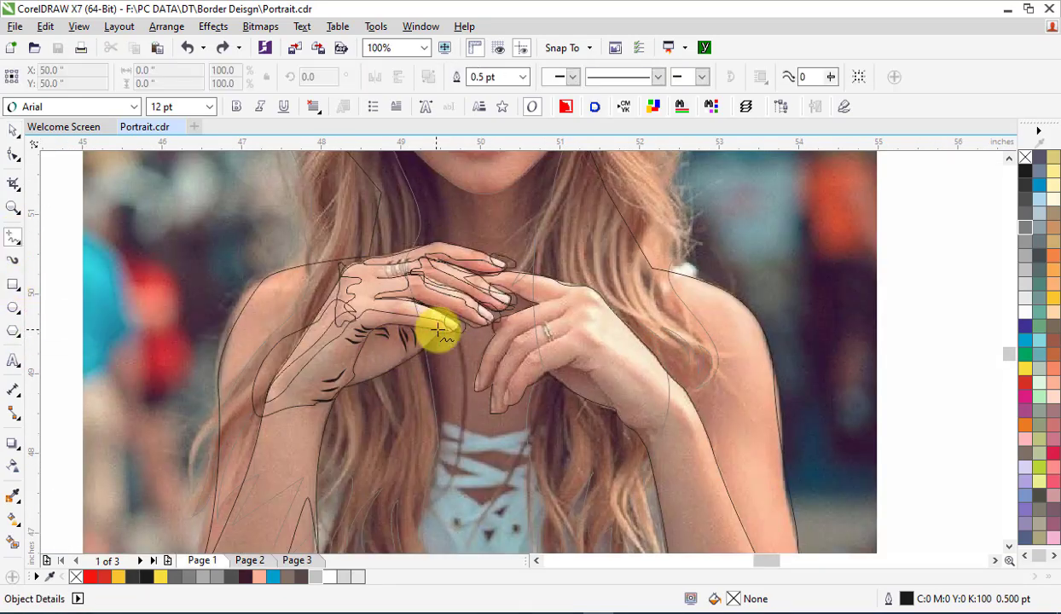
mouse_move(453, 338)
left_mouse_down()
mouse_move(349, 336)
mouse_move(308, 406)
mouse_move(346, 392)
mouse_move(356, 361)
mouse_move(398, 331)
mouse_move(455, 339)
left_mouse_up()
key("Page_Down")
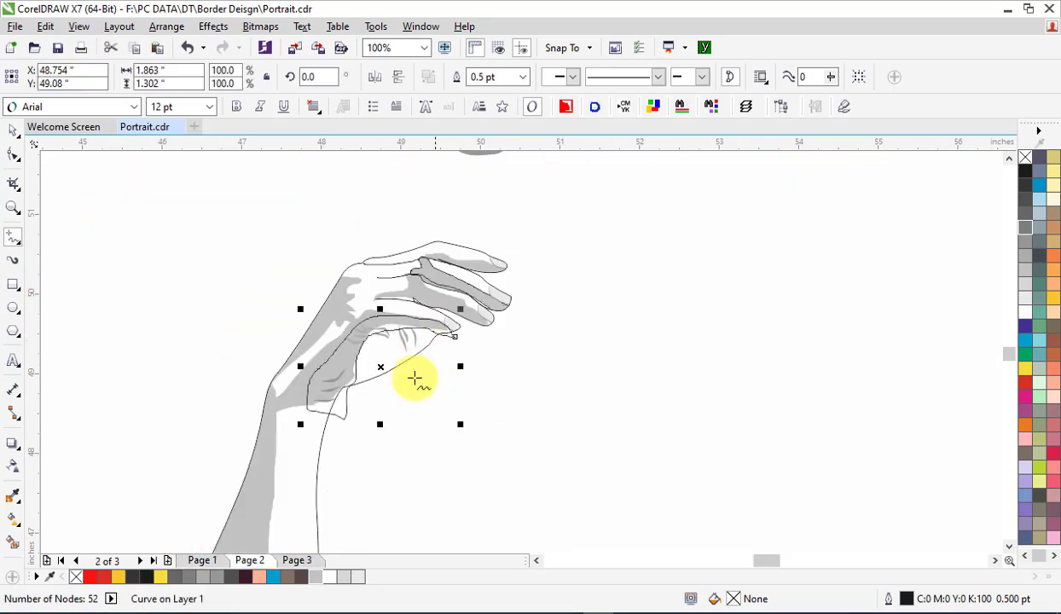
left_click(12, 130)
left_click_drag(333, 414, 538, 453)
key("Delete")
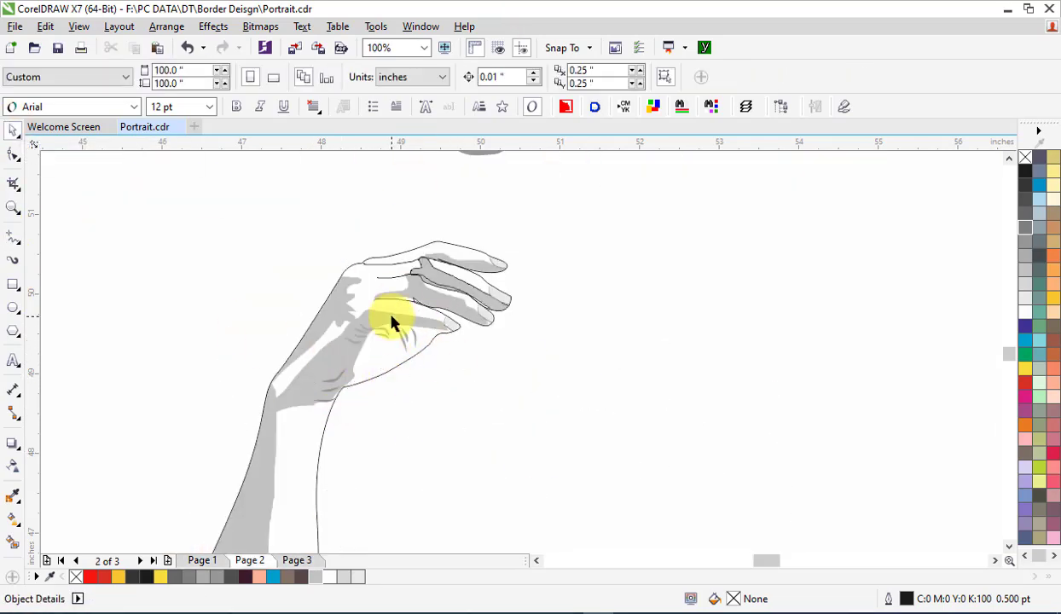
Try to smart-fill the palm area of the hand on Page 2.
left_click(382, 308)
left_click(12, 542)
left_click(396, 350)
key("ctrl+z")
key("space")
key("Escape")
Draw an open freehand curve about 1.6 by 1 inches from the wrist along the palm shadow's edge to past the lowest fingertip.
scroll(386, 322, "up", 1)
left_click(15, 239)
left_click(68, 235)
mouse_move(308, 473)
left_mouse_down()
mouse_move(344, 325)
mouse_move(546, 367)
left_mouse_up()
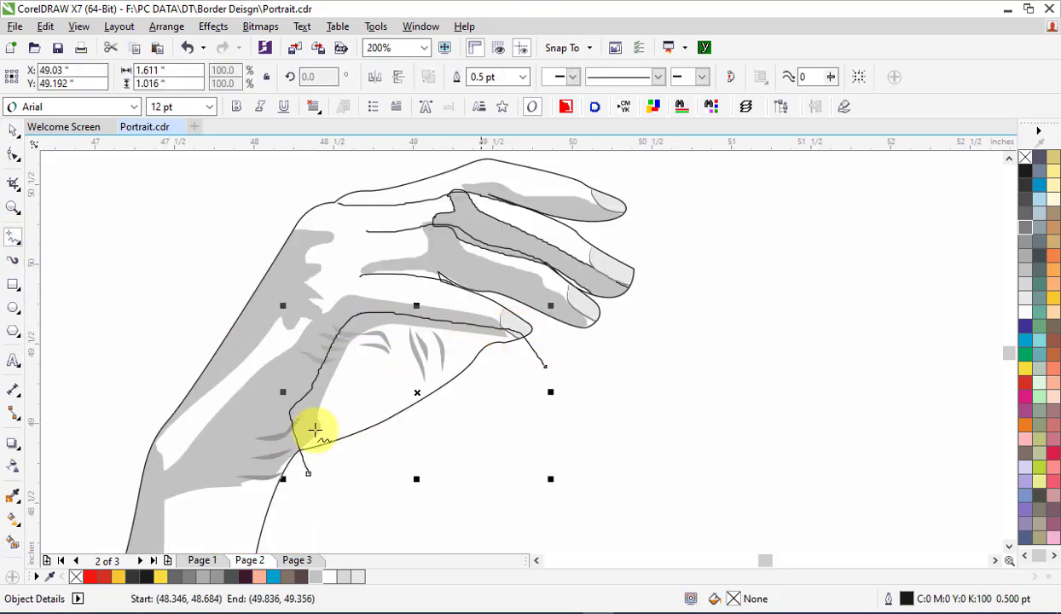
PowerClip the crease strokes on the palm and the wrist inside the hand outline.
left_click_drag(500, 442, 258, 301)
right_click(426, 350)
left_click(497, 250)
left_click(268, 437)
left_click_drag(337, 504, 220, 401)
right_click(289, 430)
left_click(346, 142)
left_click(223, 367)
Smart-fill the palm area bounded by the new curve, remove the curve and fill the palm shape with 20% Black.
left_click(12, 542)
left_click(396, 358)
left_click(13, 130)
left_click(544, 364)
left_click(543, 364)
left_click(1039, 309)
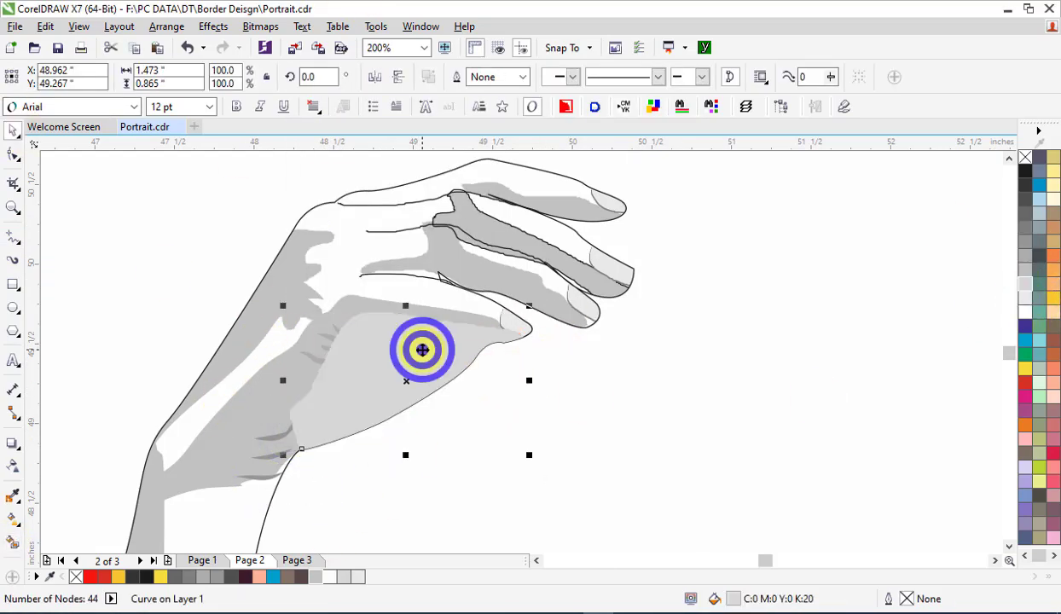
PowerClip the light palm shape inside the hand outline and order it behind the crease strokes and darker shadow.
right_click(423, 350)
left_click(437, 188)
left_click(368, 248)
left_click(397, 363, "ctrl")
right_click(398, 362)
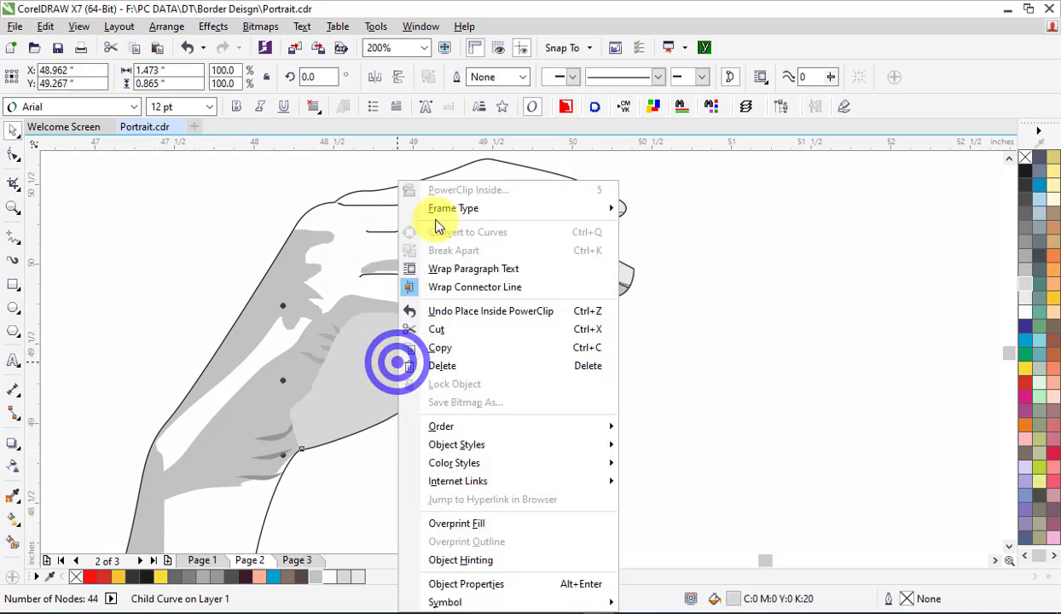
mouse_move(481, 426)
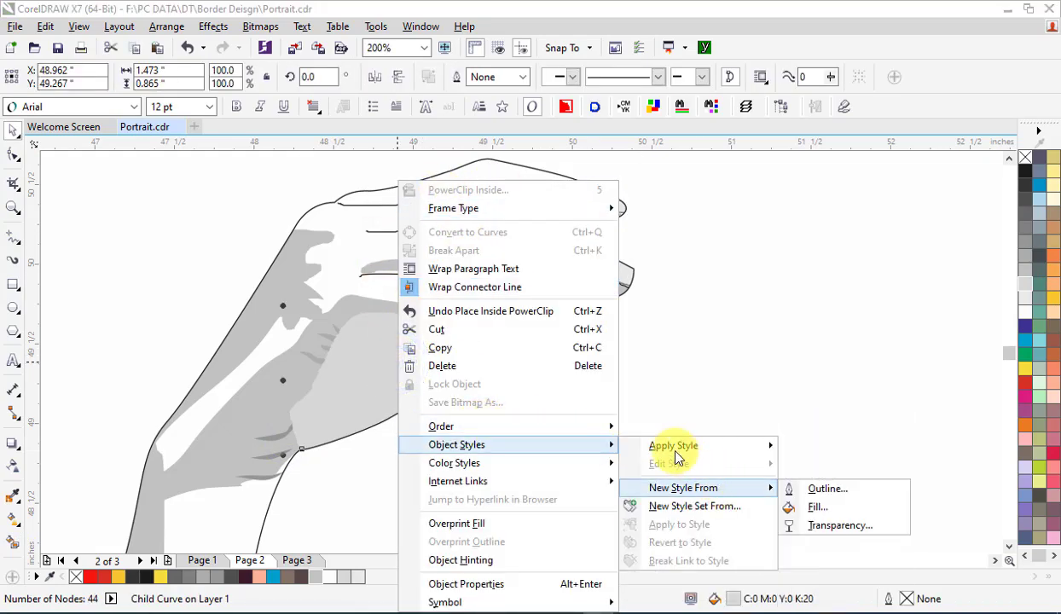
left_click(717, 487)
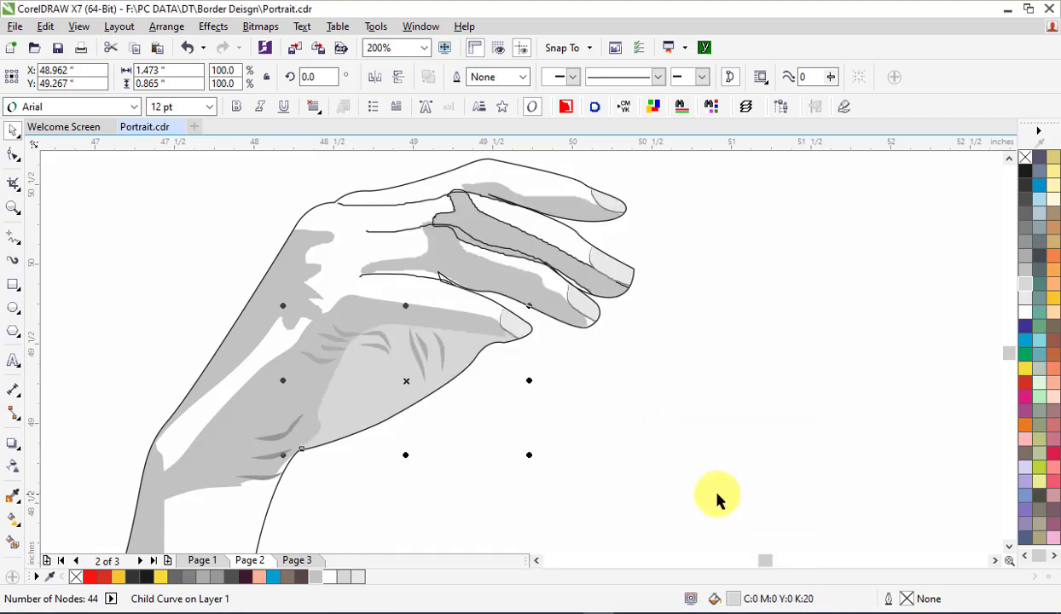
left_click(634, 431)
Activate the Artistic Media tool at a blank area of Page 1 and choose a thin preset stroke tapered at both ends.
scroll(614, 424, "down", 2)
scroll(640, 398, "down", 1)
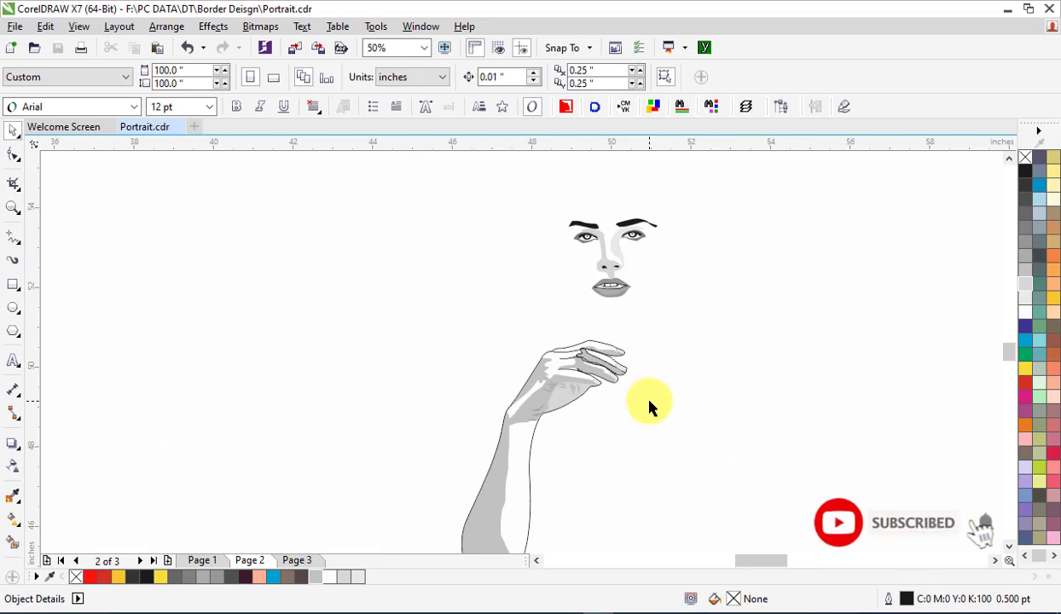
key("Page_Up")
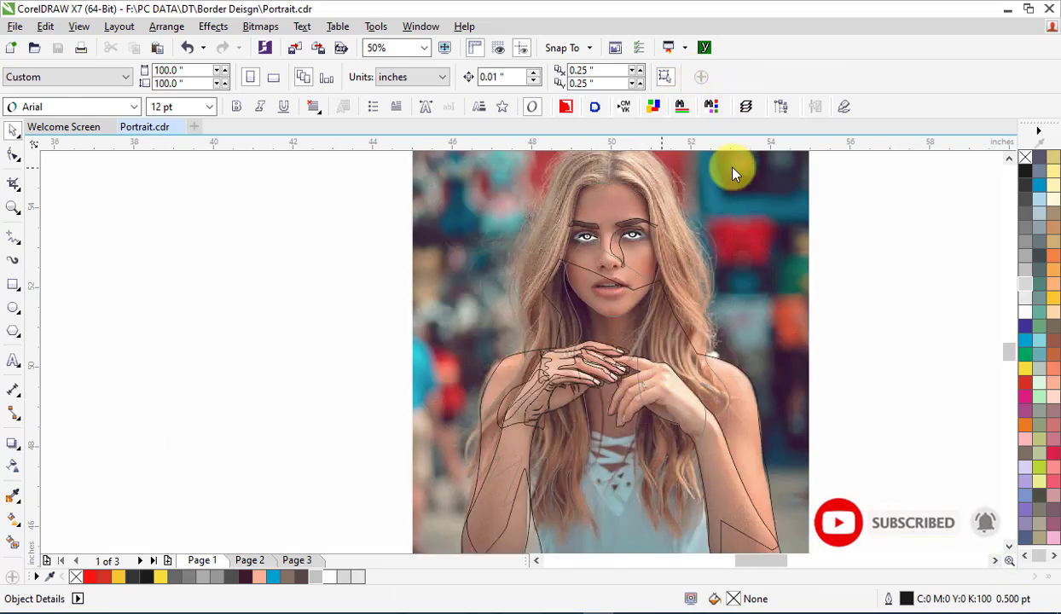
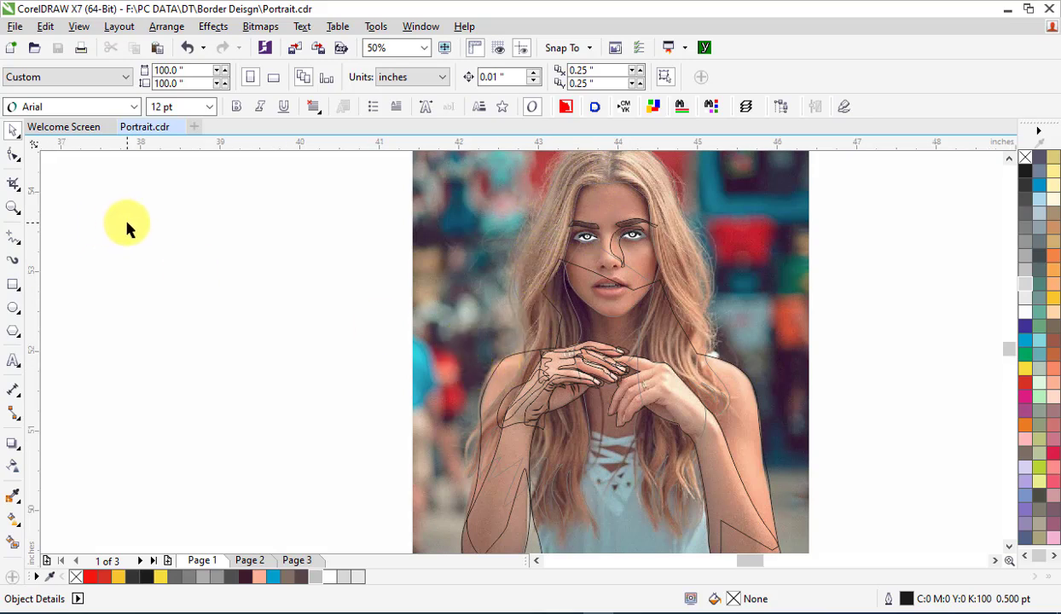
scroll(127, 226, "up", 3)
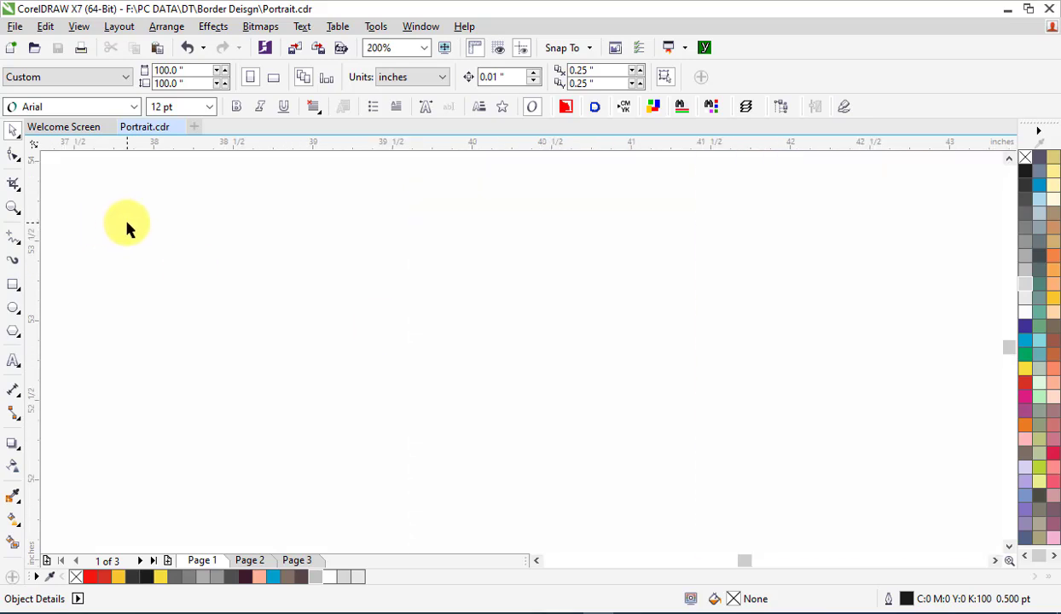
left_click(13, 265)
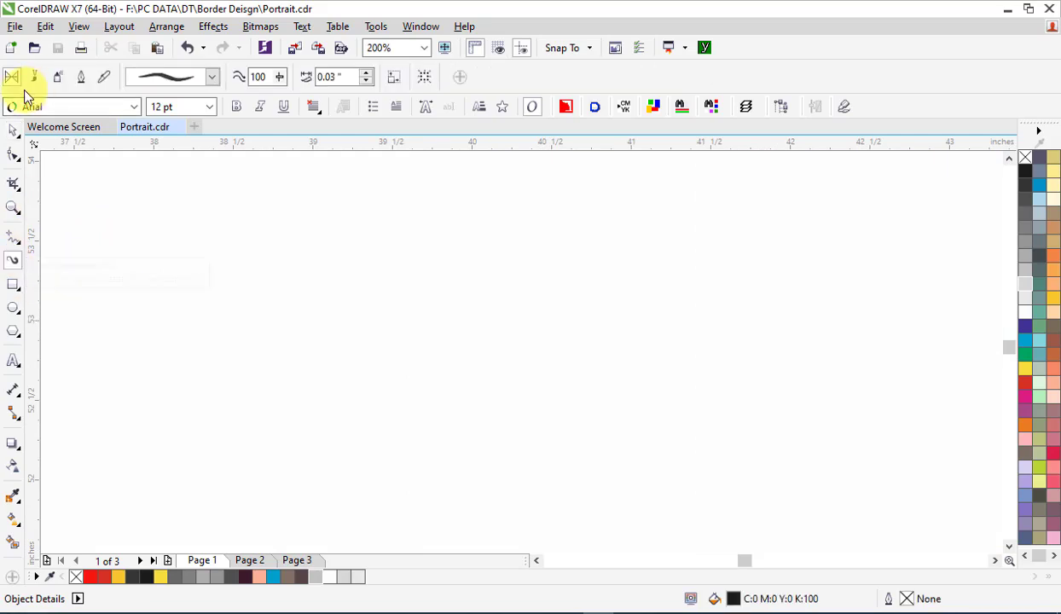
left_click(211, 77)
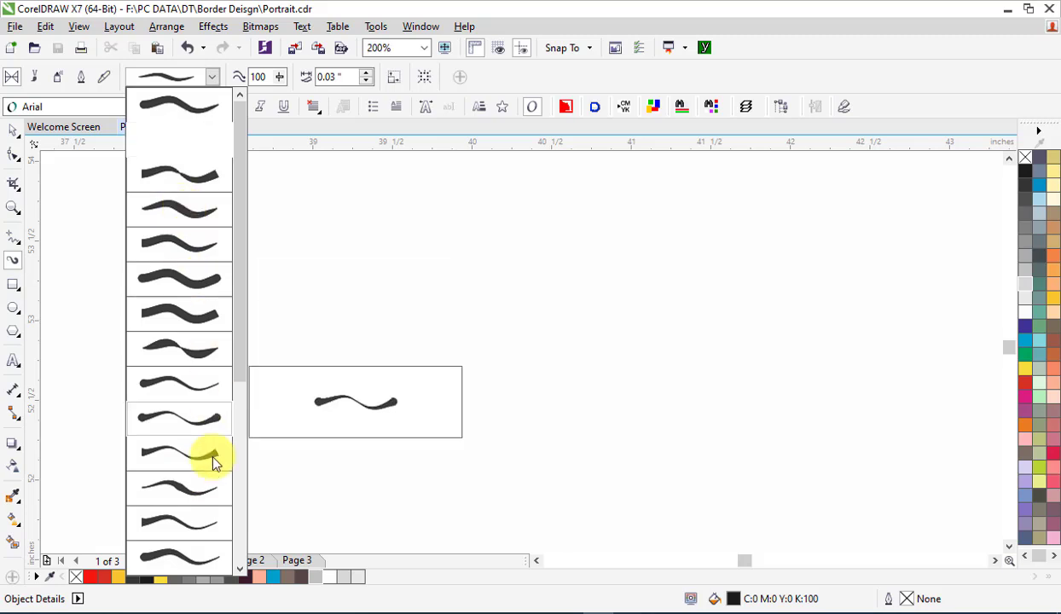
left_click(207, 495)
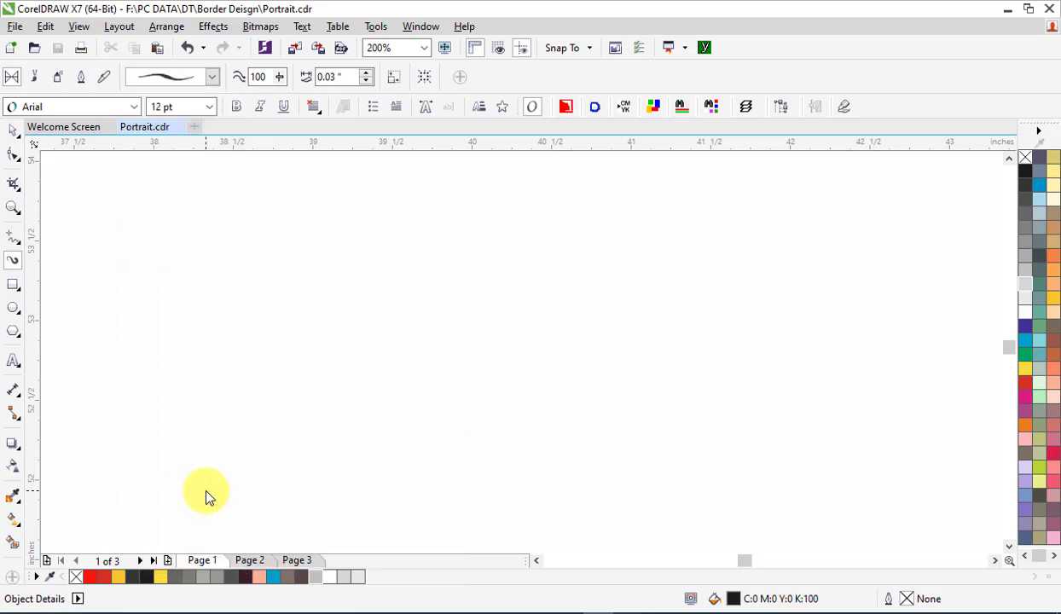
Choose the preset stroke that tapers at both ends for the Artistic Media tool.
left_click(212, 77)
left_click(192, 214)
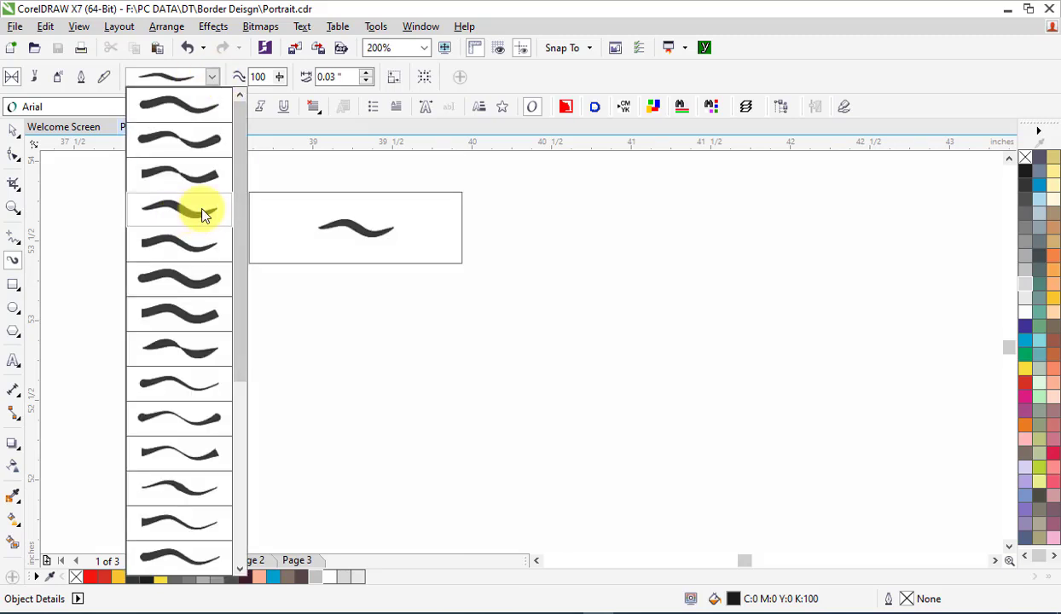
left_click(193, 214)
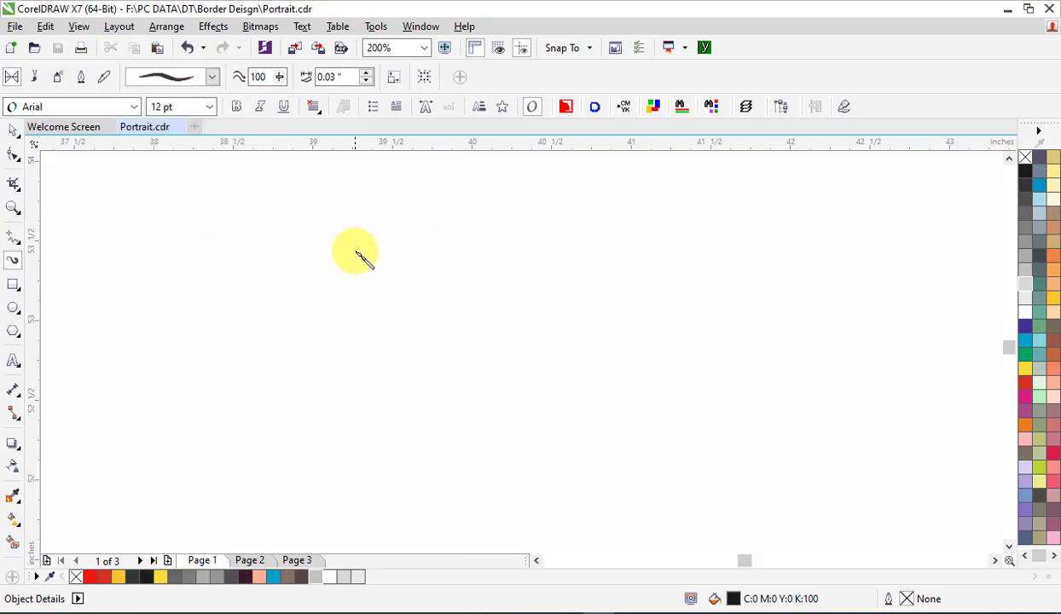
Draw a straight horizontal line about 1.29 inches long on the empty page area.
left_click(12, 240)
left_click(81, 236)
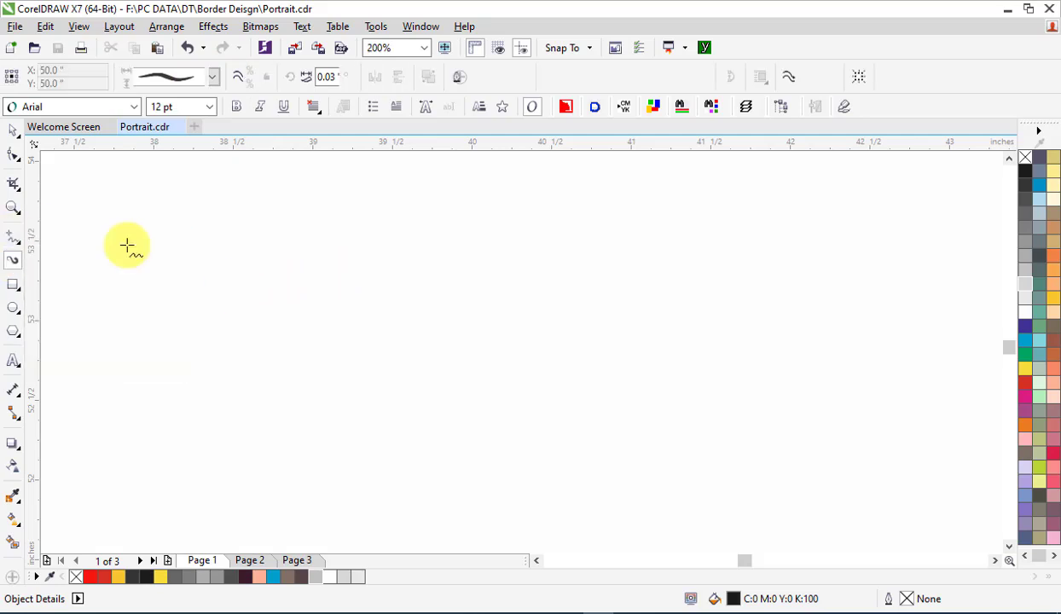
left_click(16, 243)
left_click(95, 254)
left_click_drag(257, 315, 467, 311)
key("space")
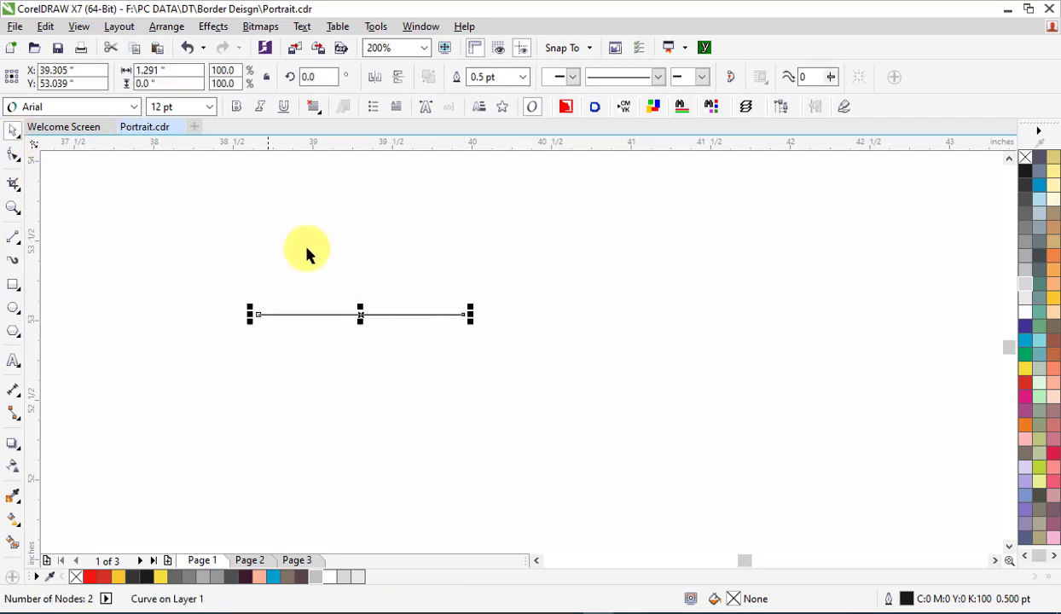
Apply the tapered artistic media stroke to the line with a 0.07 inch width and stretch it to about 2.82 inches long.
left_click(12, 265)
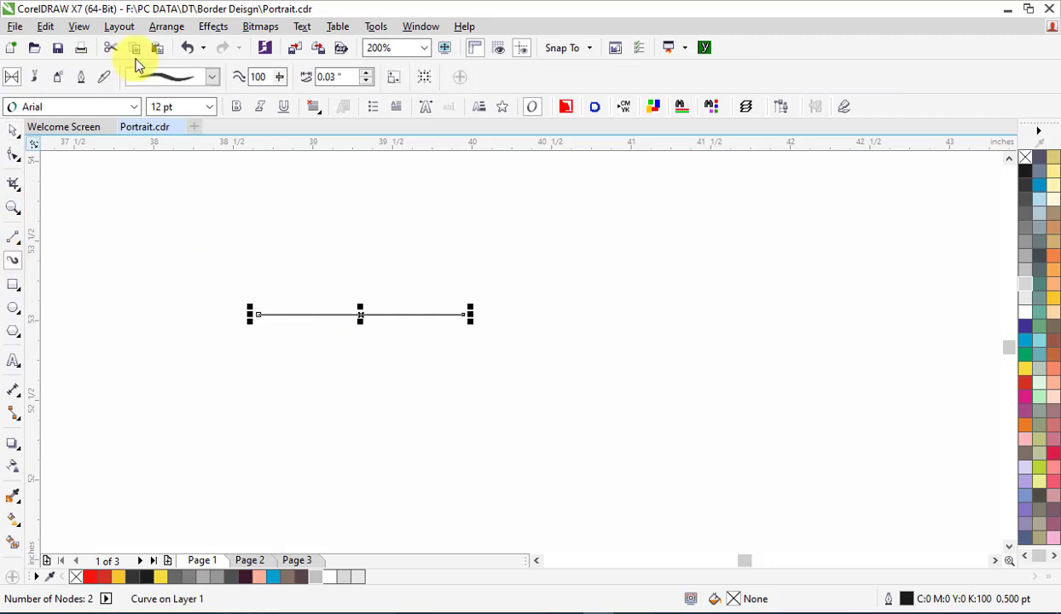
left_click(367, 75)
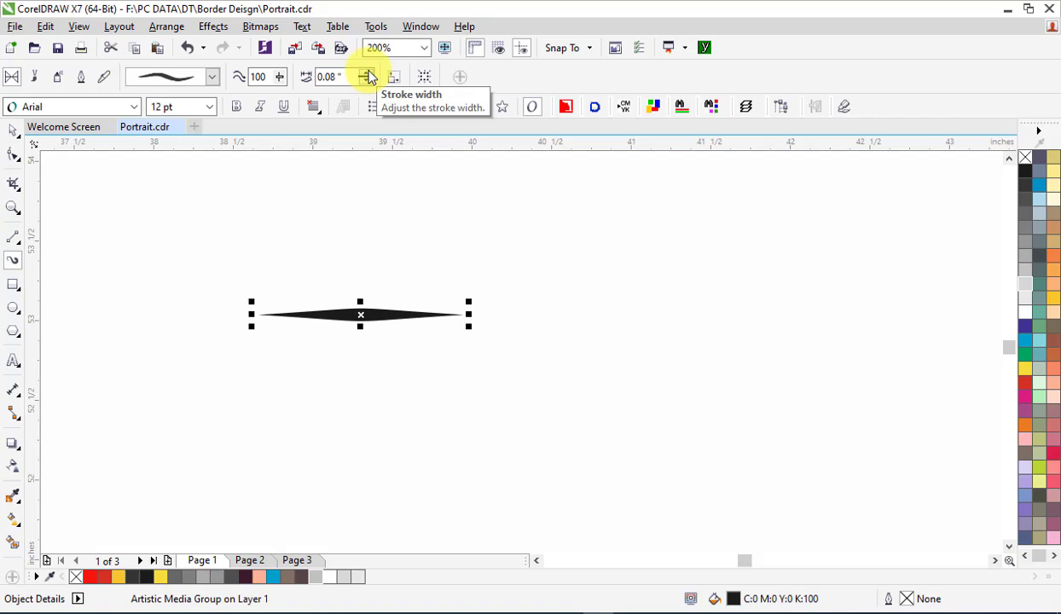
left_click(367, 82)
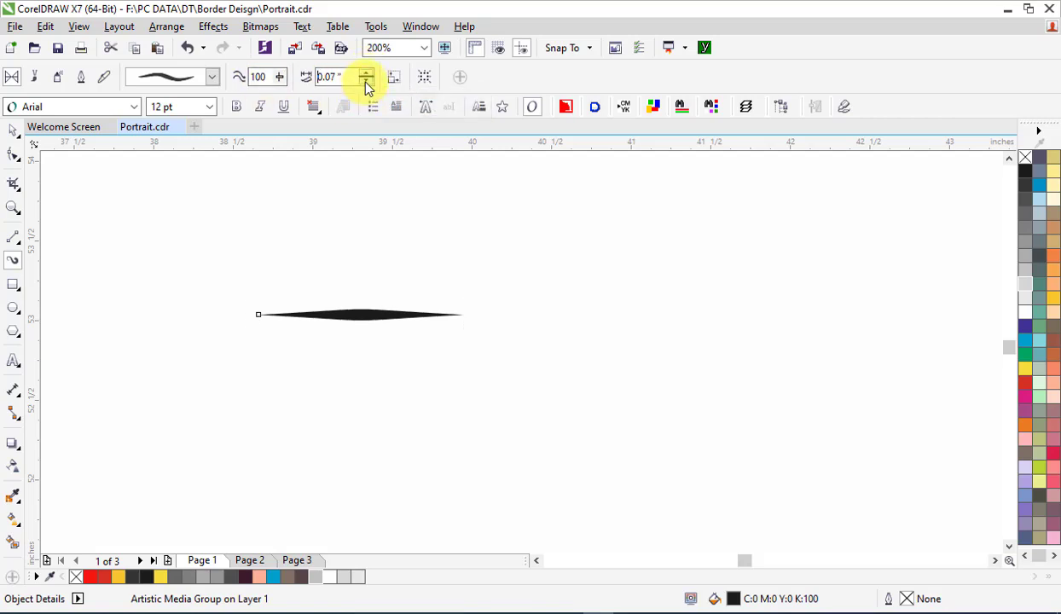
left_click_drag(469, 315, 712, 316)
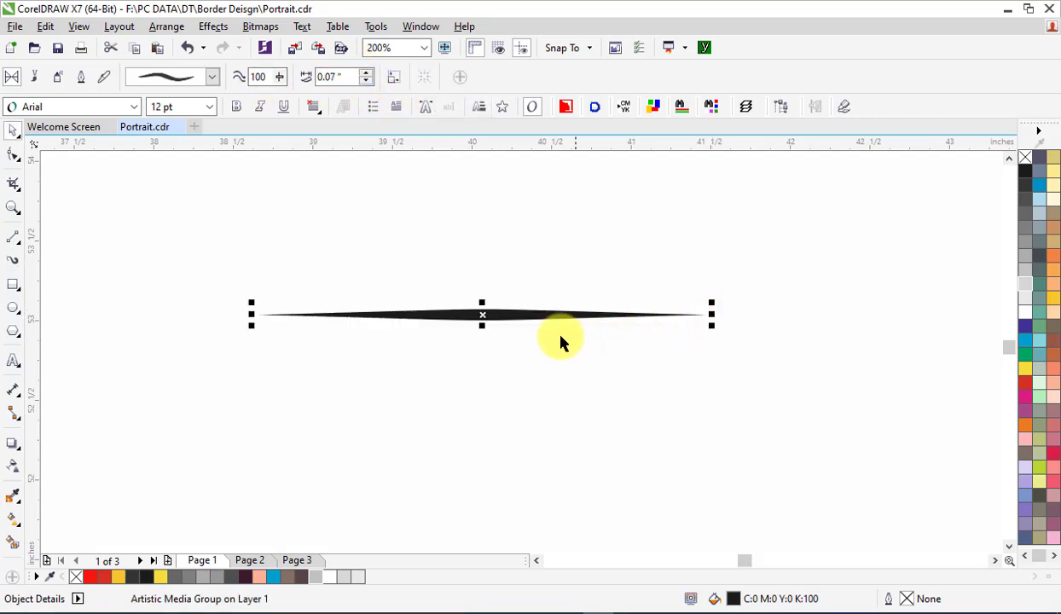
Try other preset strokes on the stretched shape.
left_click(212, 77)
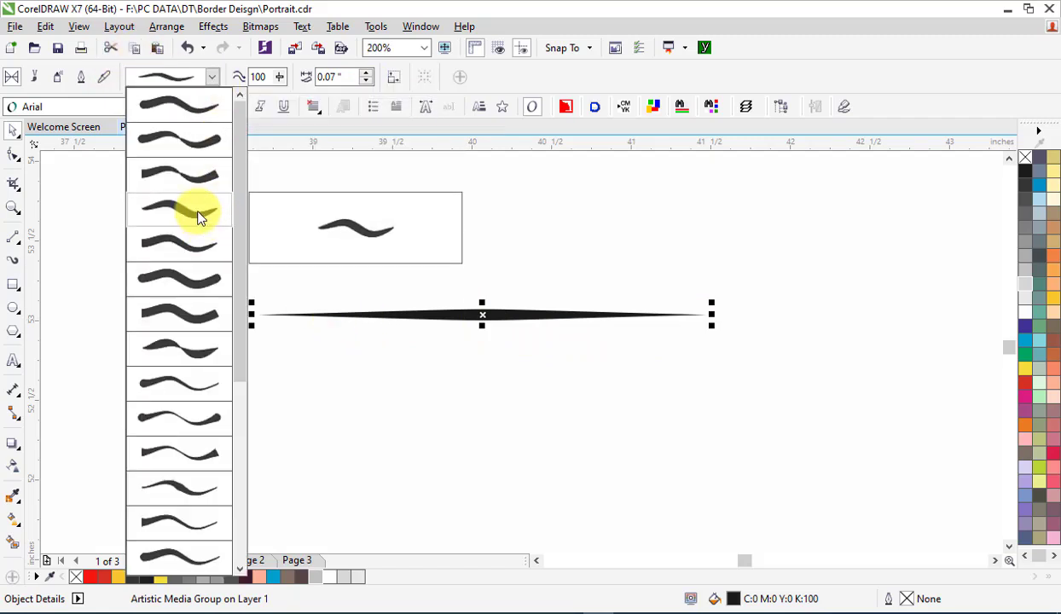
left_click(198, 217)
left_click(209, 78)
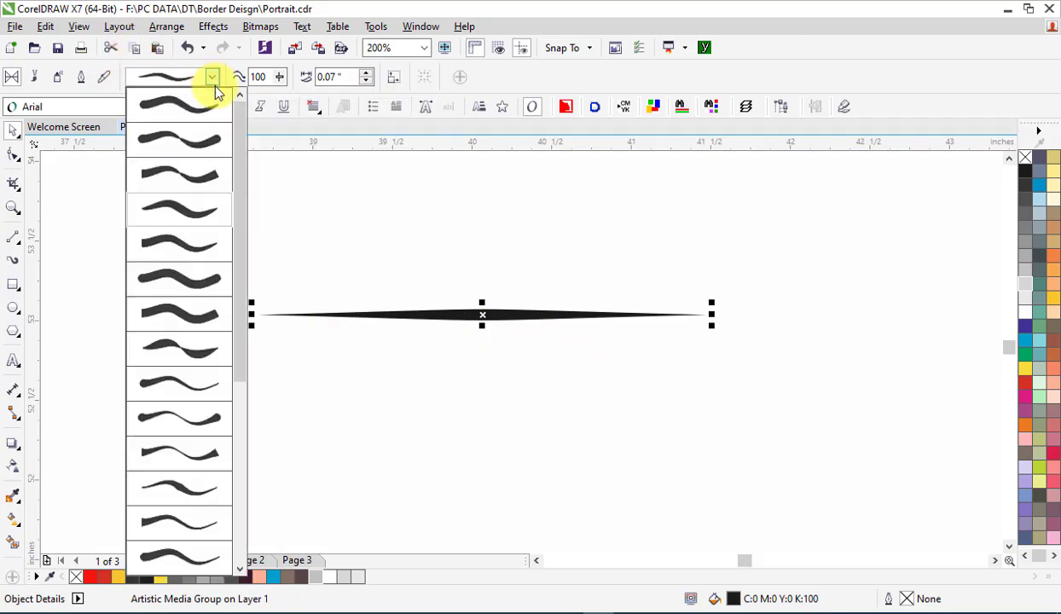
left_click(193, 498)
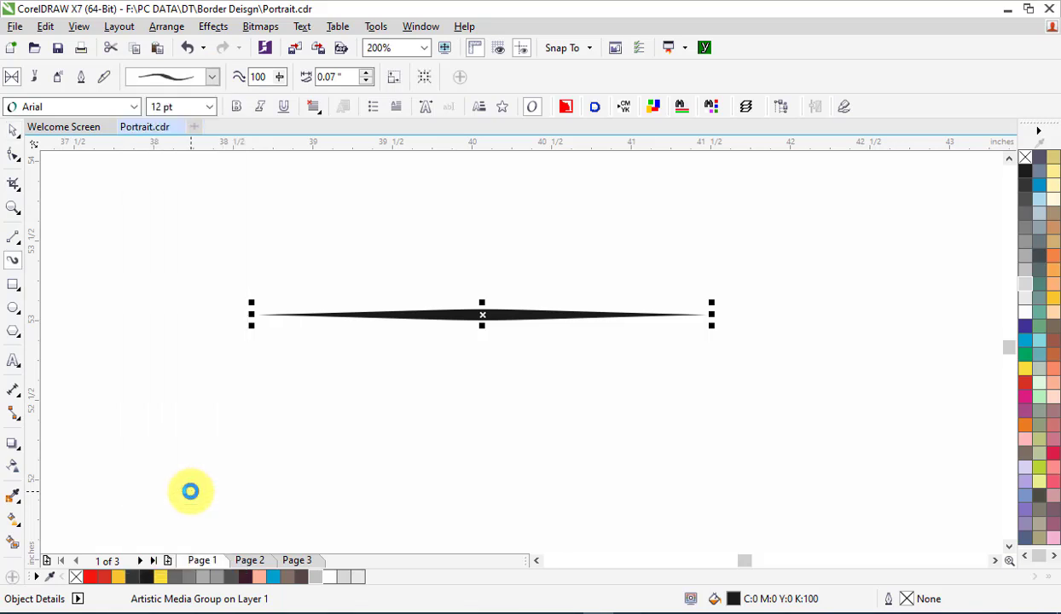
left_click(212, 78)
left_click_drag(227, 198, 249, 314)
left_click(201, 442)
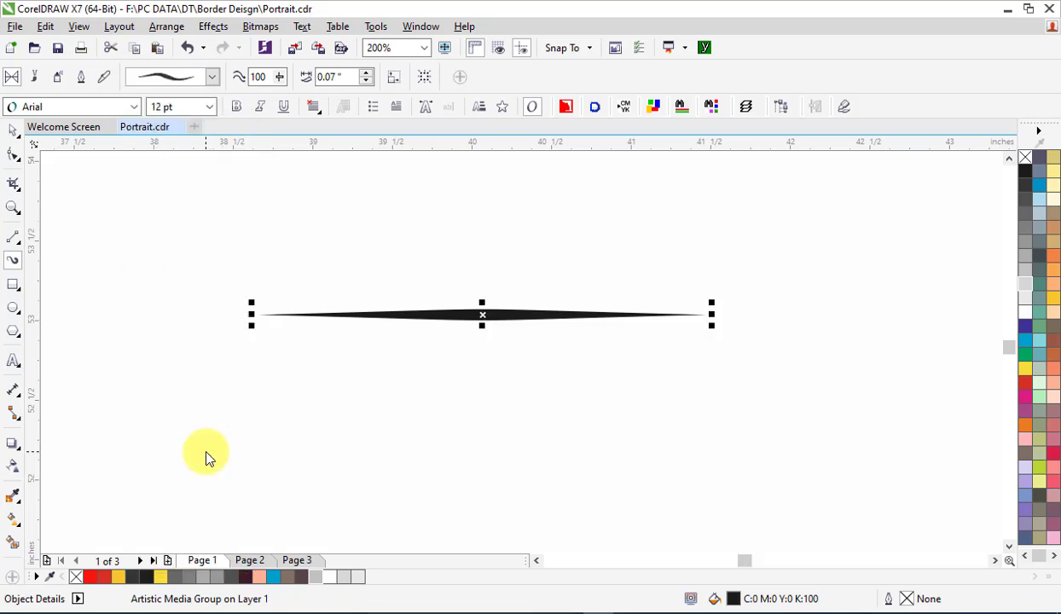
left_click(212, 77)
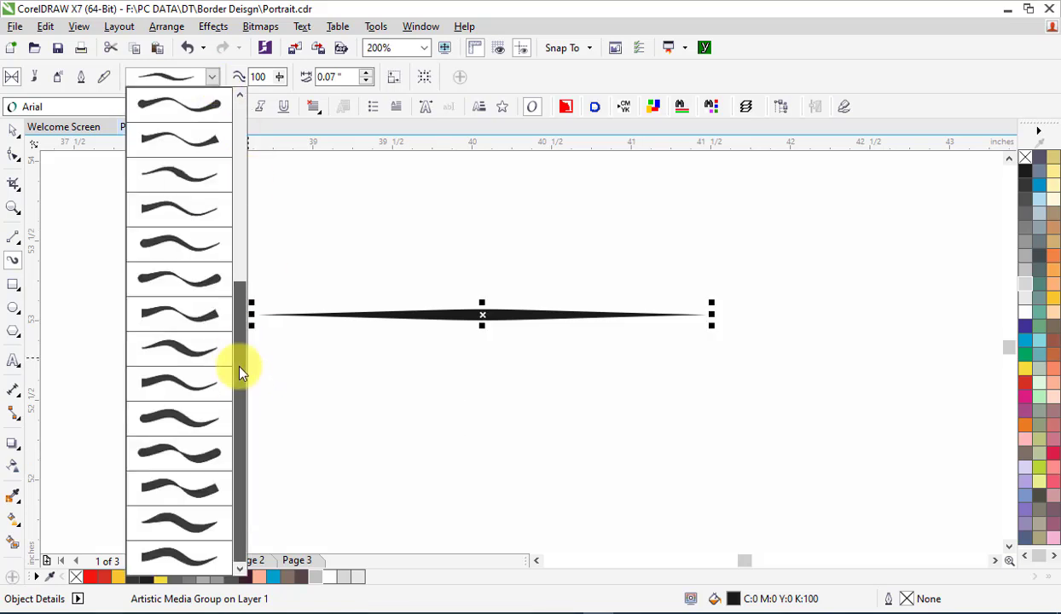
left_click(203, 522)
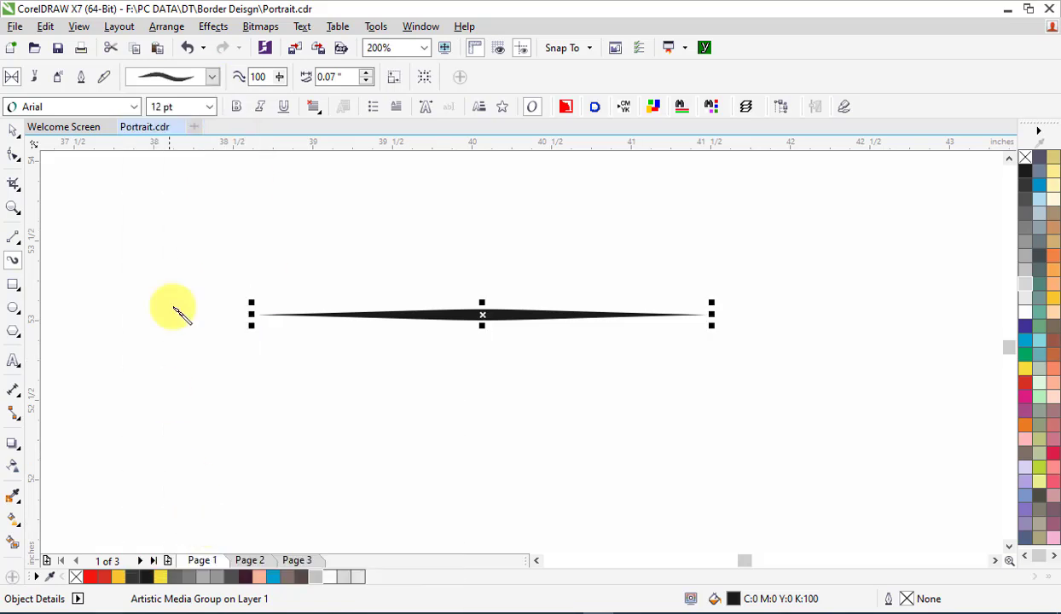
Break the artistic media group apart and remove its separated centre line, keeping the tapered shape.
scroll(512, 343, "up", 2)
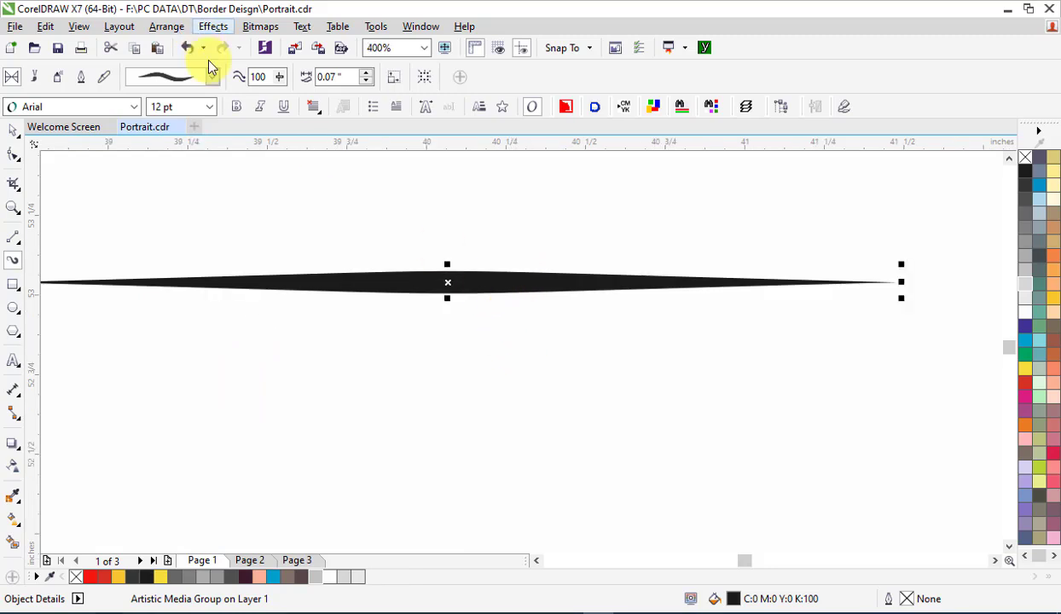
scroll(441, 266, "down", 2)
key("F2")
left_click_drag(208, 250, 739, 344)
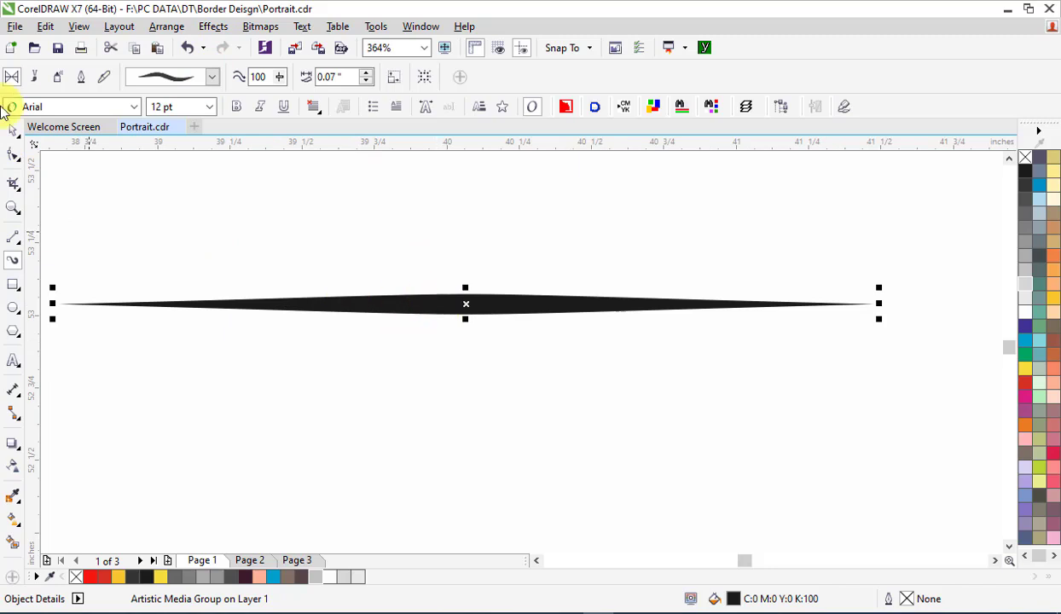
left_click(13, 129)
right_click(509, 307)
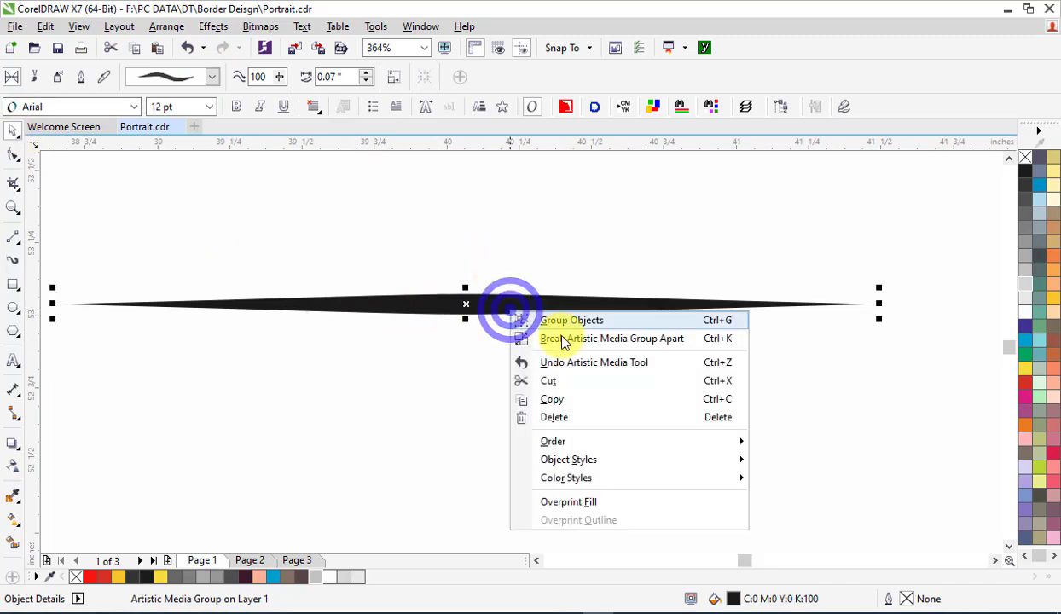
left_click(592, 341)
left_click_drag(488, 309, 489, 383)
key("Escape")
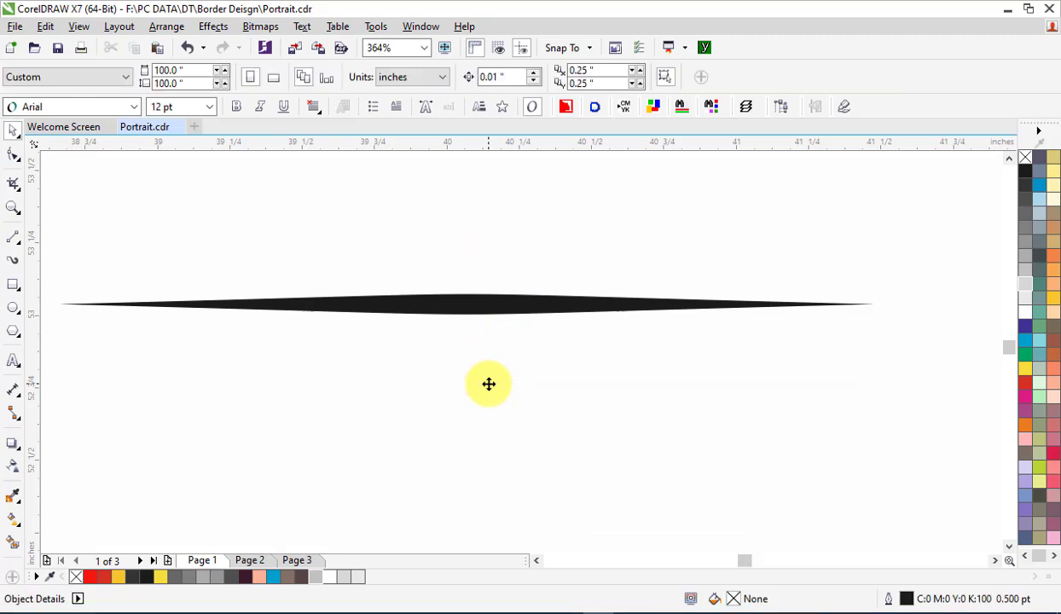
Reshape the tapered curve with the Shape tool to about 0.14 inches high, with the lower edge bulging more than the upper.
left_click(508, 307)
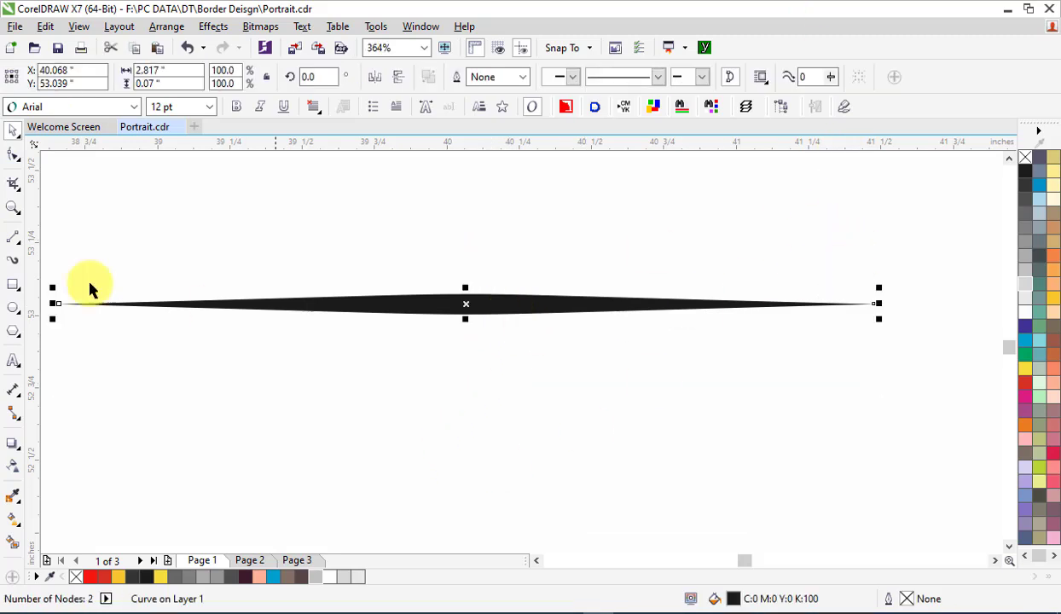
left_click(12, 154)
scroll(75, 298, "up", 2)
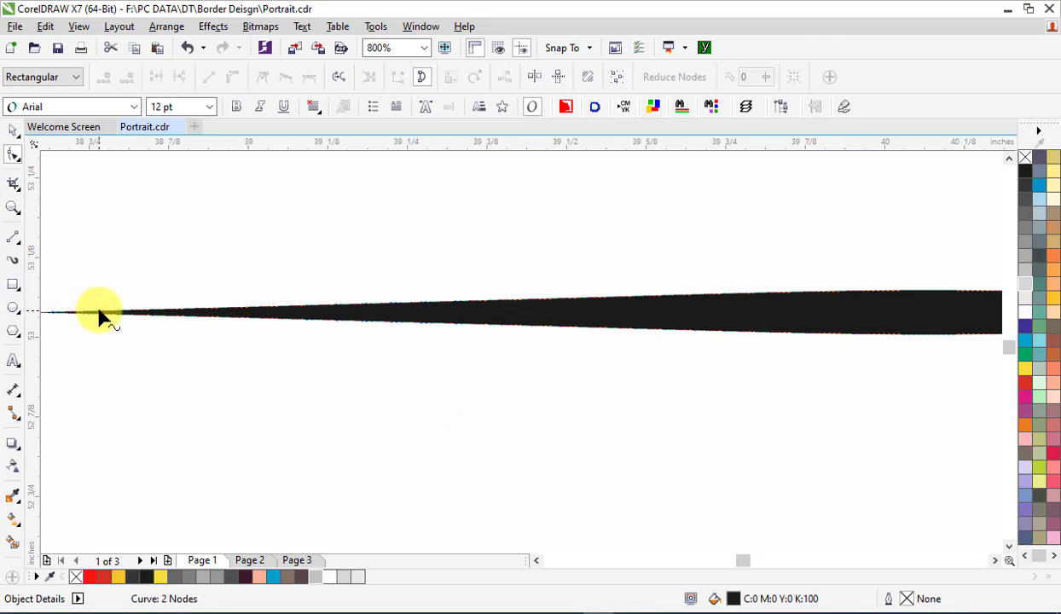
mouse_move(98, 316)
left_mouse_down()
mouse_move(143, 315)
mouse_move(158, 327)
mouse_move(122, 323)
left_mouse_up()
scroll(183, 303, "down", 2)
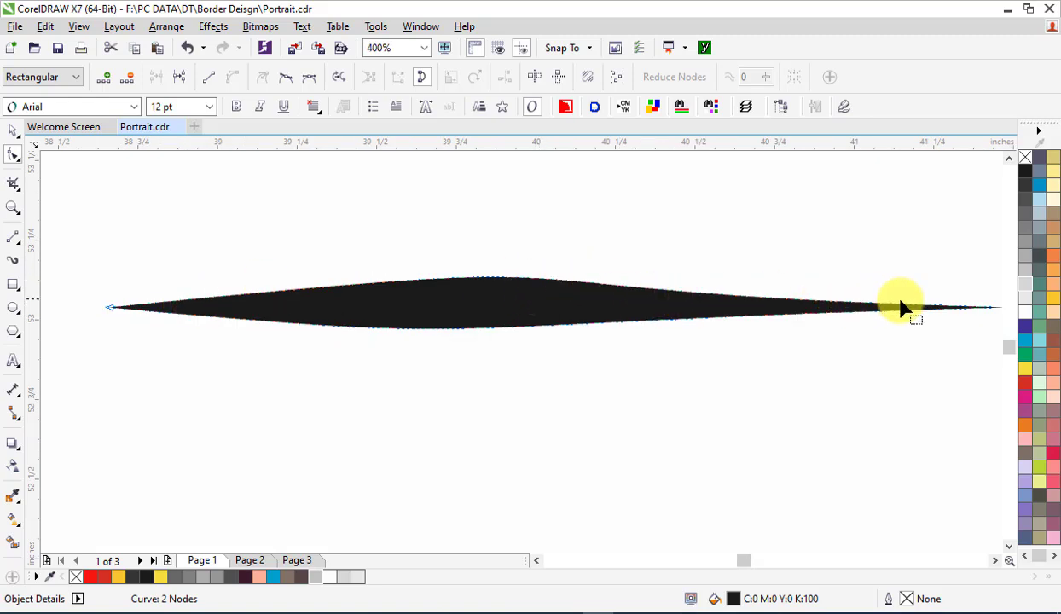
mouse_move(911, 310)
left_mouse_down()
mouse_move(917, 303)
mouse_move(904, 315)
left_mouse_up()
left_click_drag(541, 265, 514, 348)
key("space")
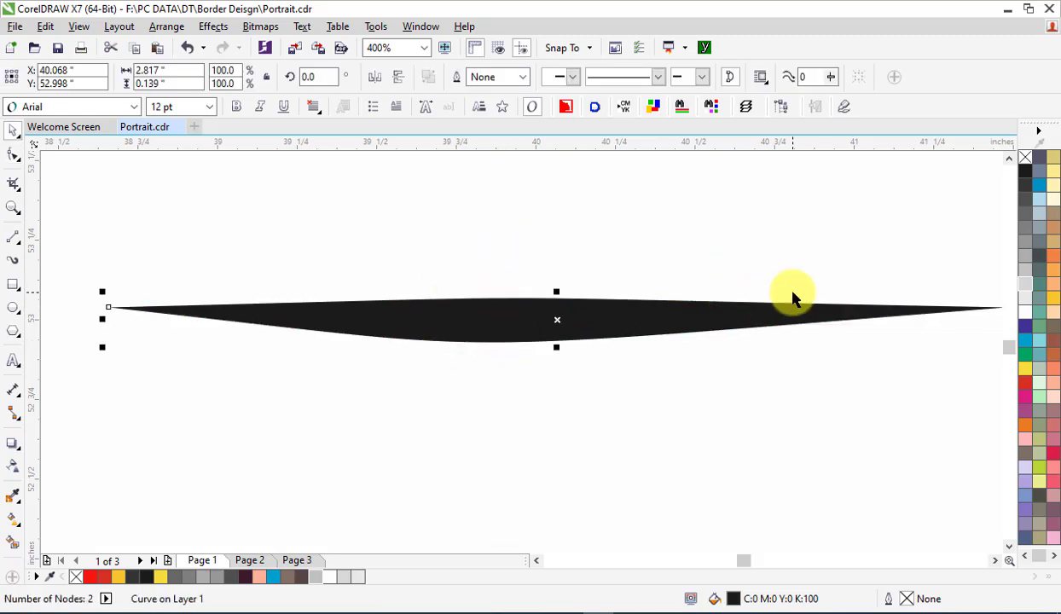
Overlay a copy of the tapered shape filled with 80% black and squeezed vertically about its centre to about 0.09 inches high.
right_click(655, 318)
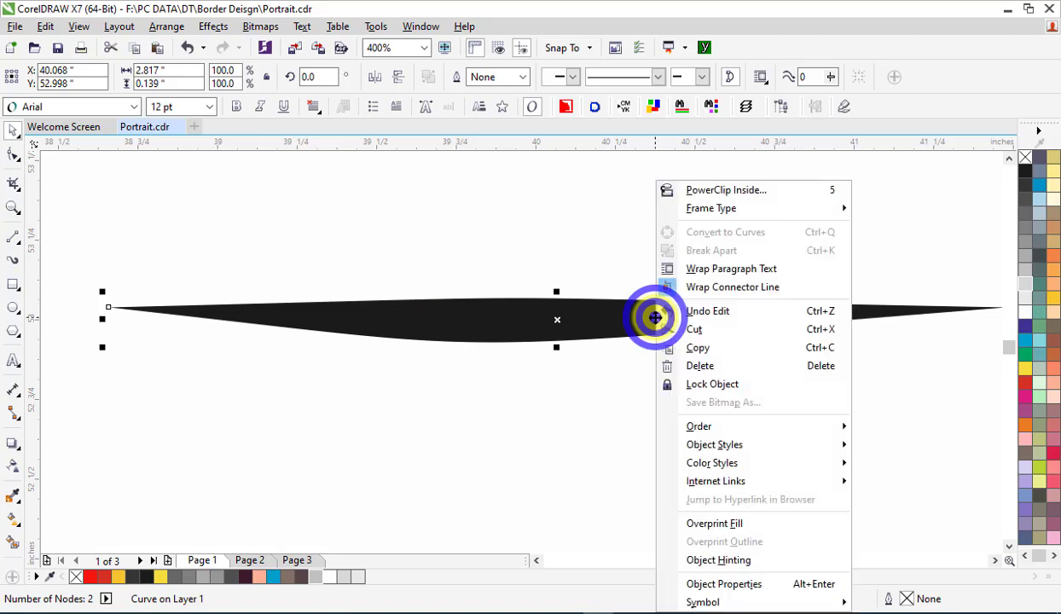
left_click(692, 348)
right_click(651, 372)
left_click(691, 485)
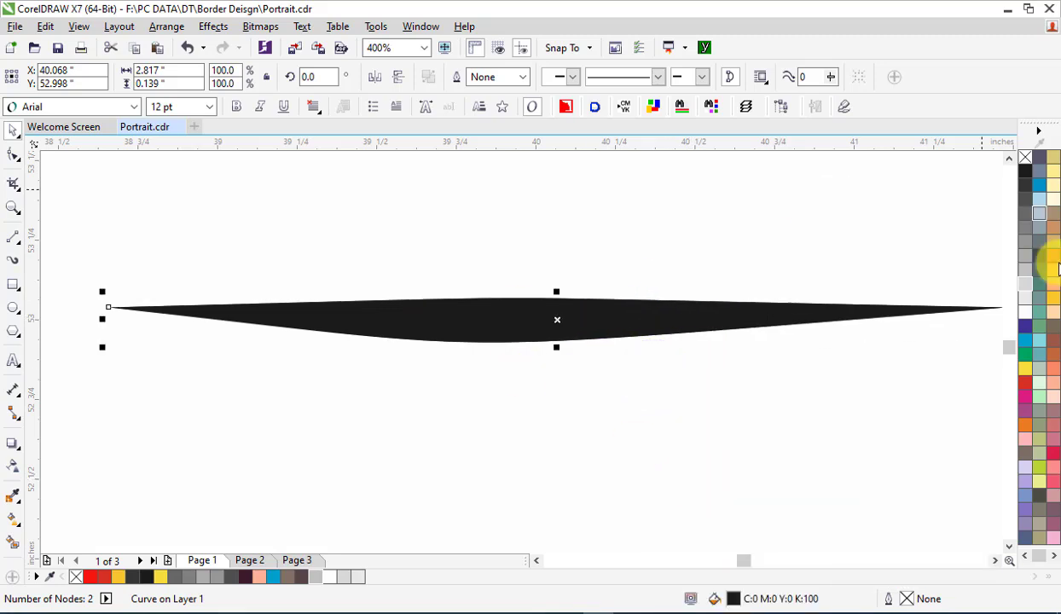
left_click(1027, 208)
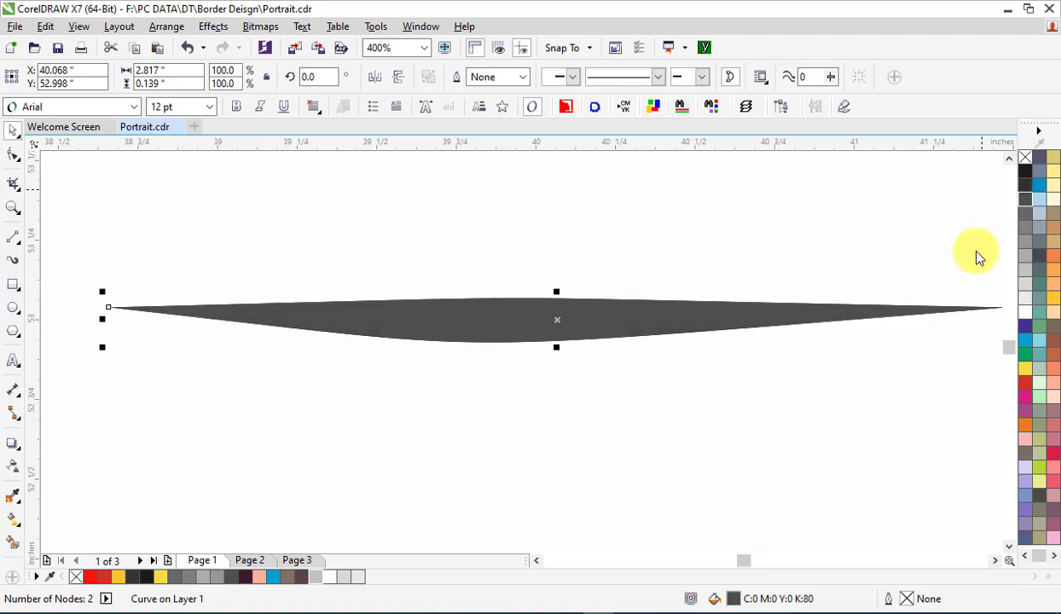
left_click_drag(560, 292, 560, 299)
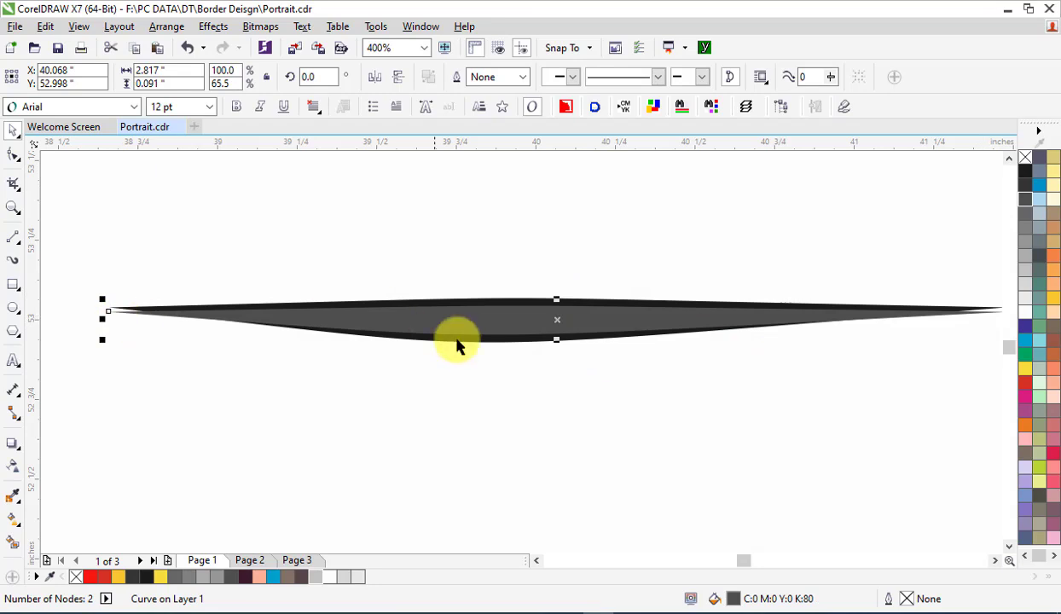
Overlay a copy of the dark grey shape filled with 50% black and narrowed to about 0.067 inches high, extending closer to the lower edge.
scroll(106, 318, "up", 1)
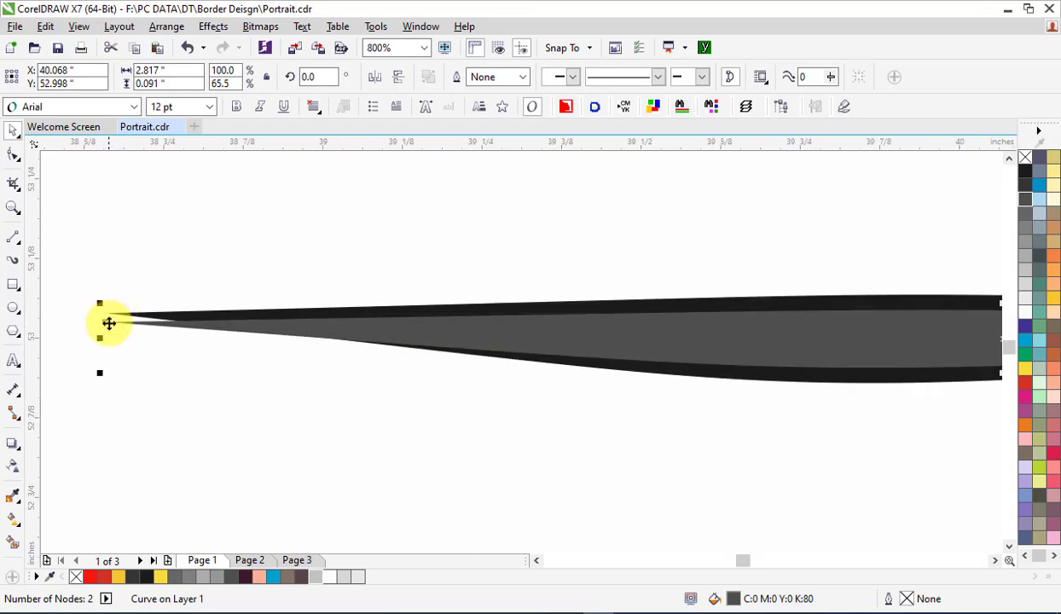
scroll(469, 278, "down", 1)
scroll(817, 397, "up", 2)
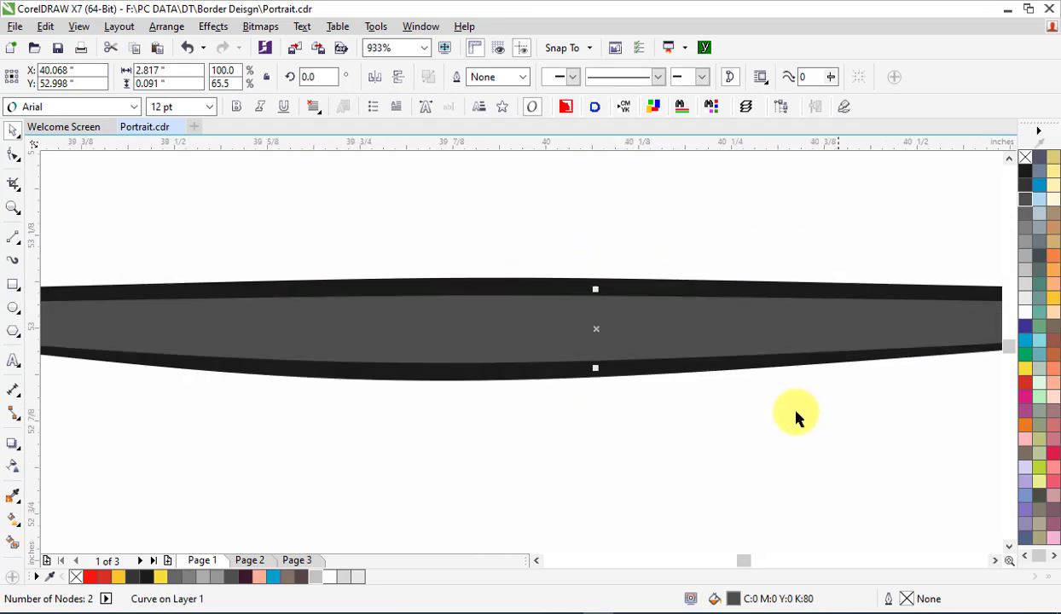
right_click(652, 317)
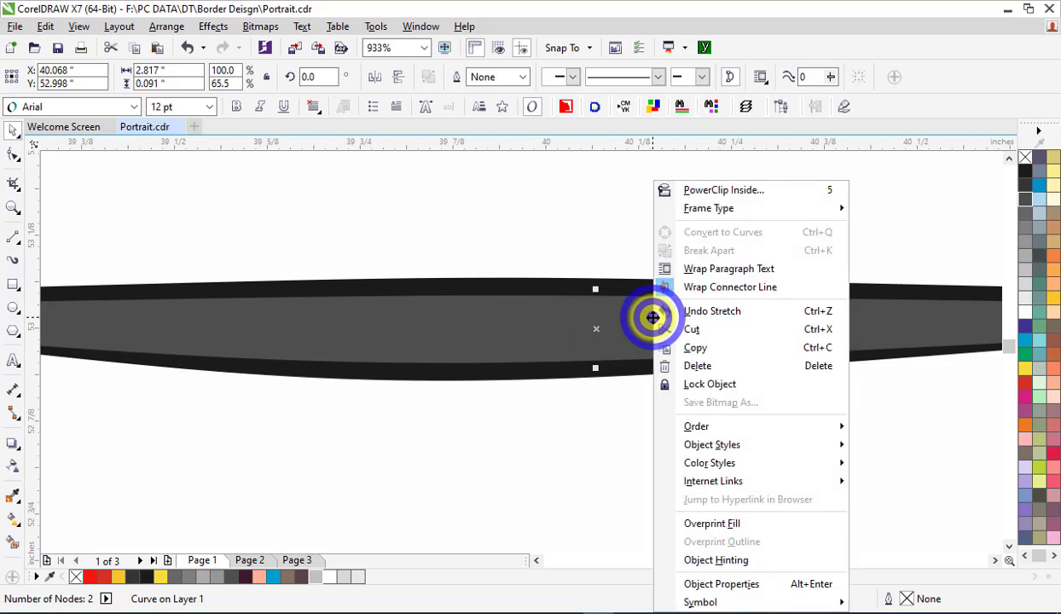
left_click(635, 345)
right_click(692, 408)
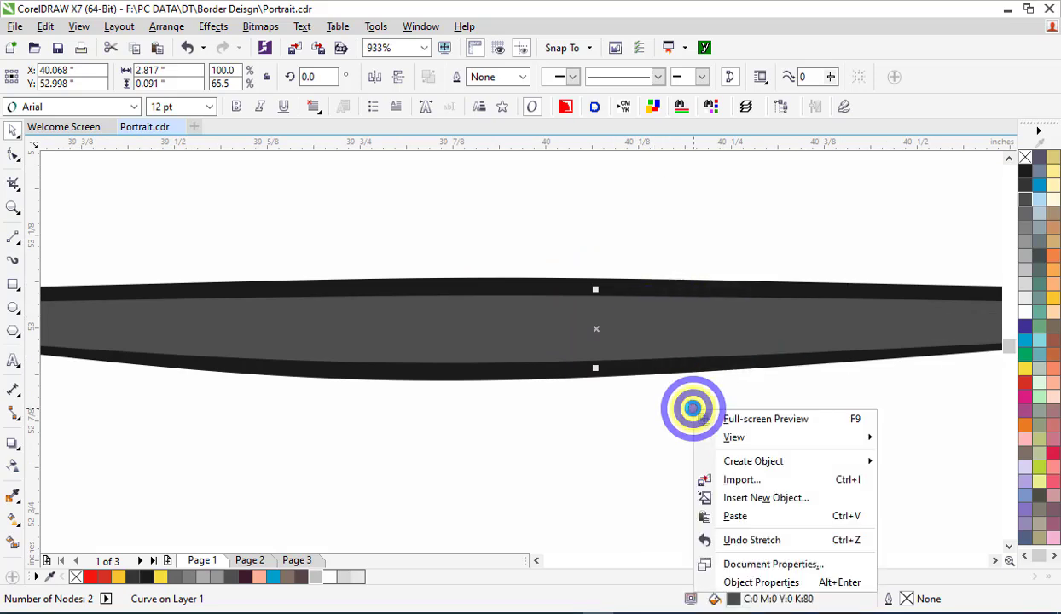
left_click(706, 514)
left_click_drag(596, 289, 600, 298)
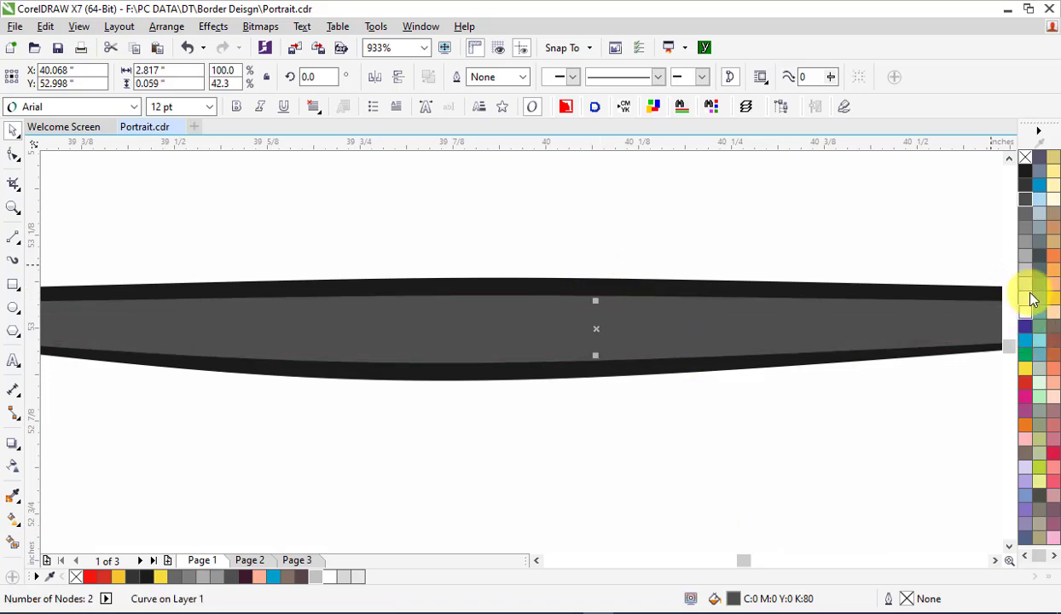
left_click(1027, 253)
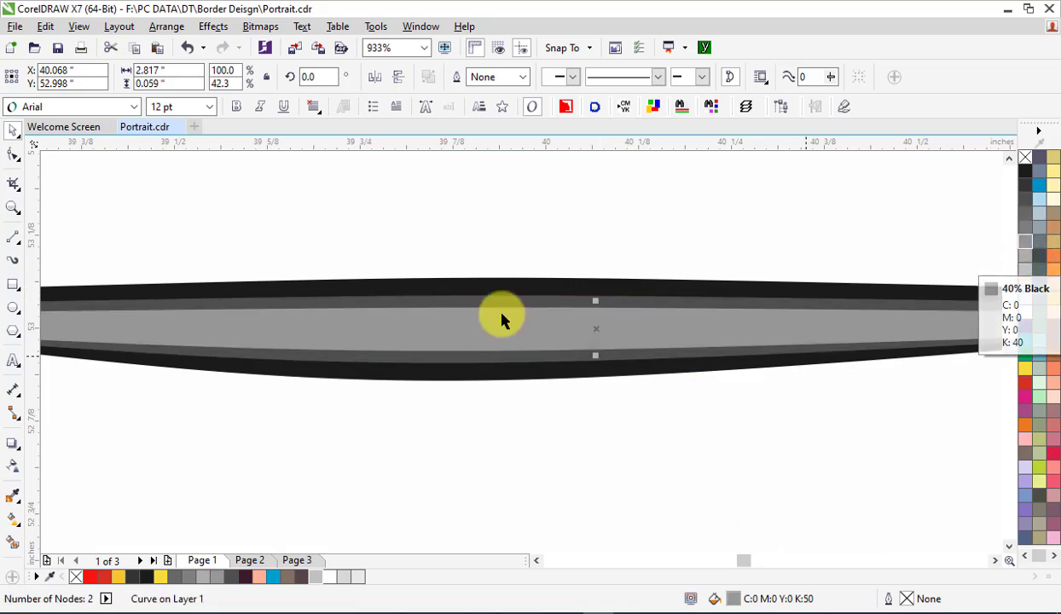
left_click_drag(598, 362, 599, 368)
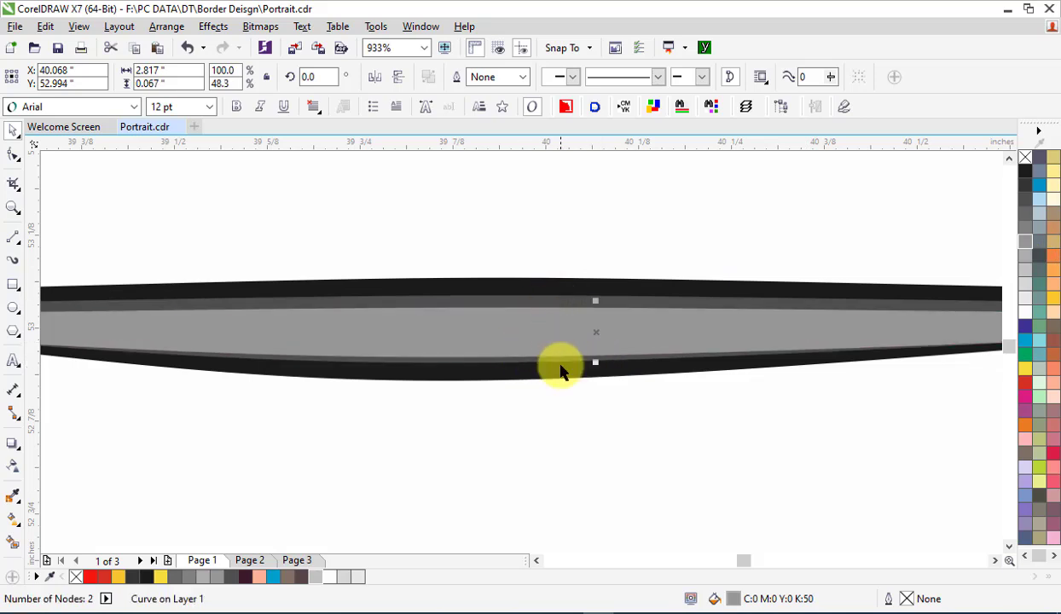
scroll(547, 310, "down", 1)
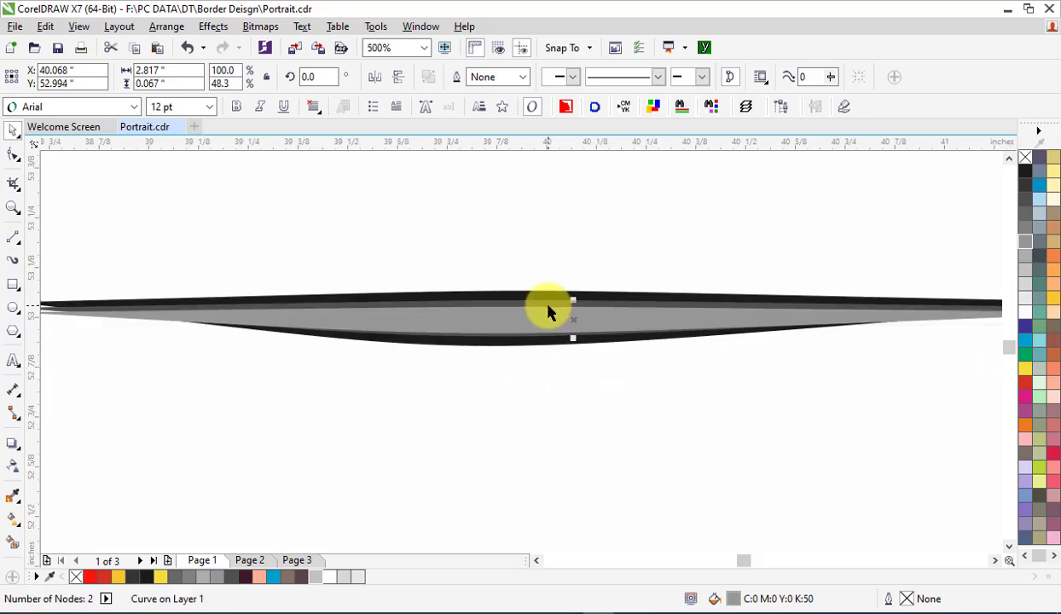
scroll(587, 313, "up", 1)
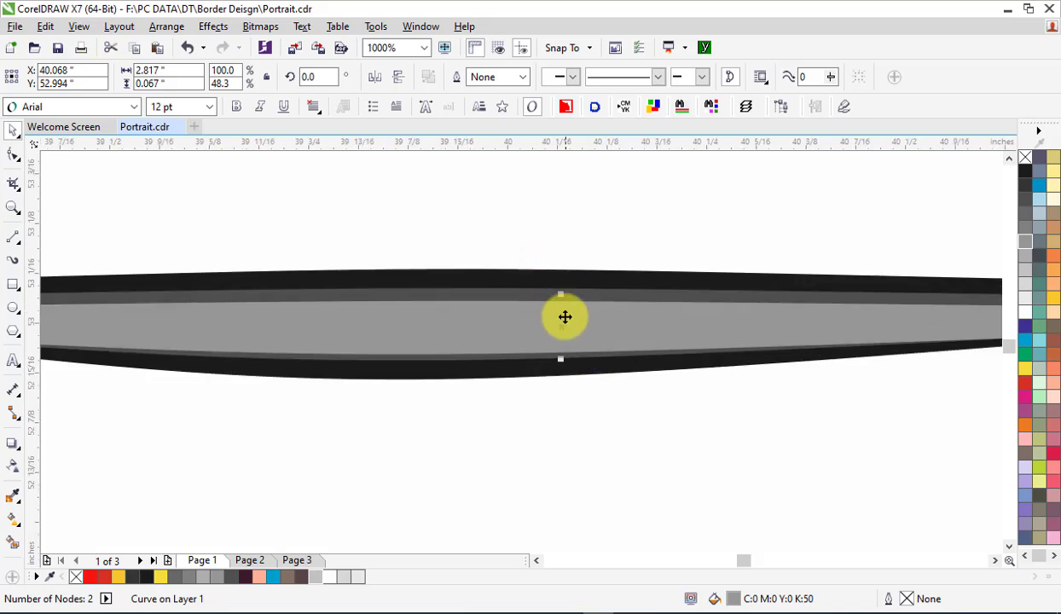
Overlay a copy of the 50% black shape filled with 60% black and reduced to about 0.049 inches high.
left_click_drag(552, 339, 553, 321)
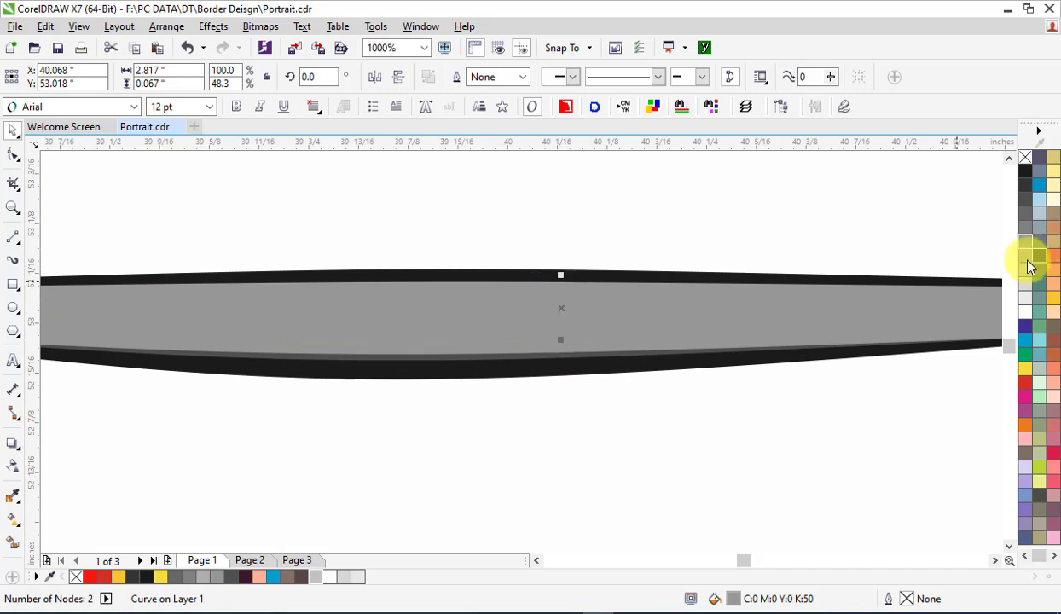
left_click(1025, 229)
left_click_drag(561, 275, 561, 295)
left_click_drag(559, 340, 560, 345)
scroll(561, 344, "down", 1)
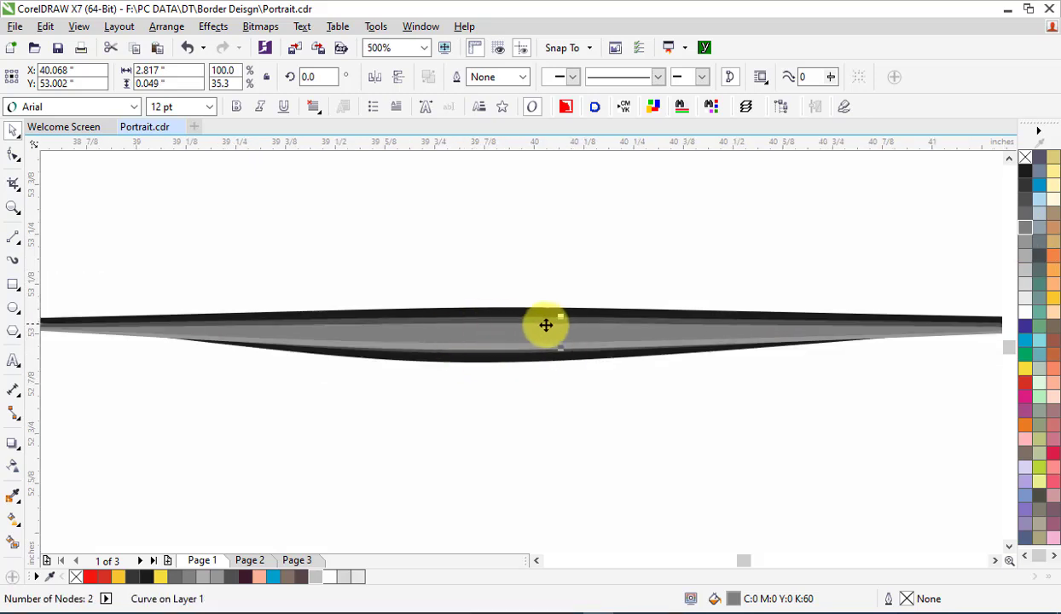
Lower the upper edge of the black outer shape so it is about 0.128 inches high.
scroll(546, 332, "down", 1)
scroll(588, 324, "up", 2)
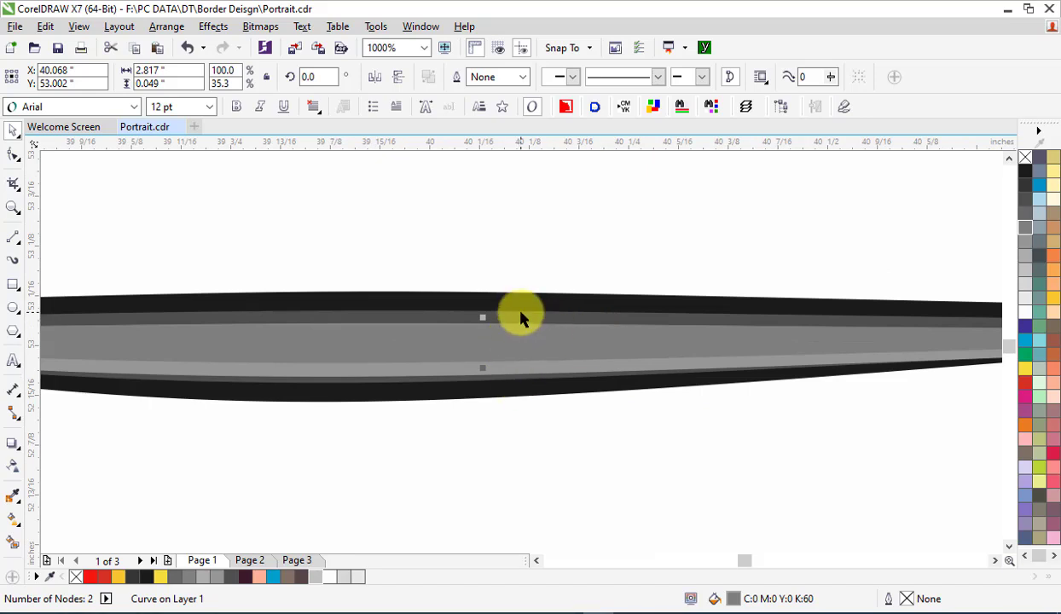
scroll(521, 319, "down", 1)
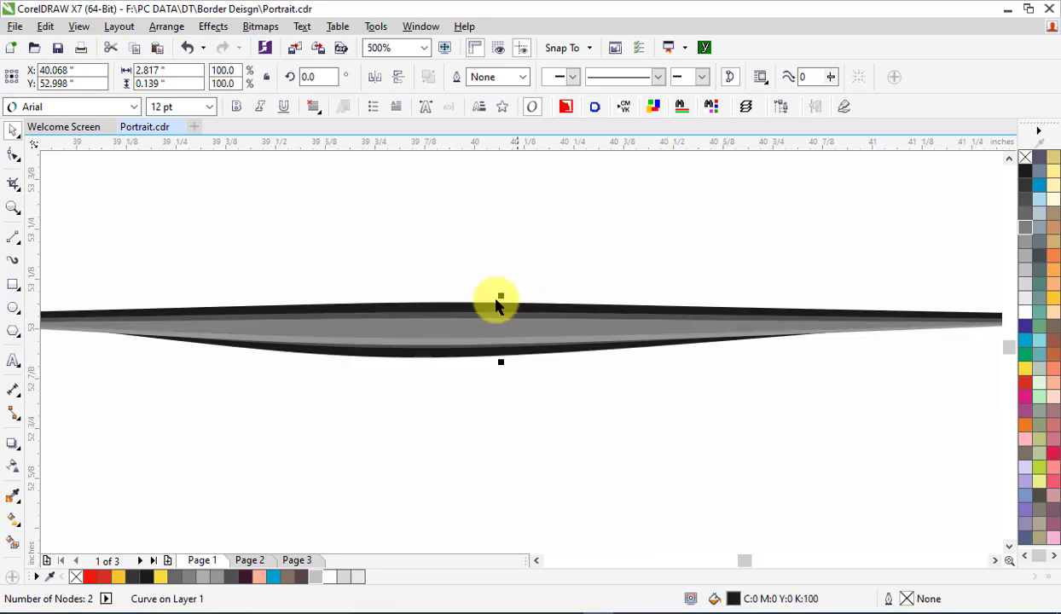
left_click_drag(504, 294, 505, 298)
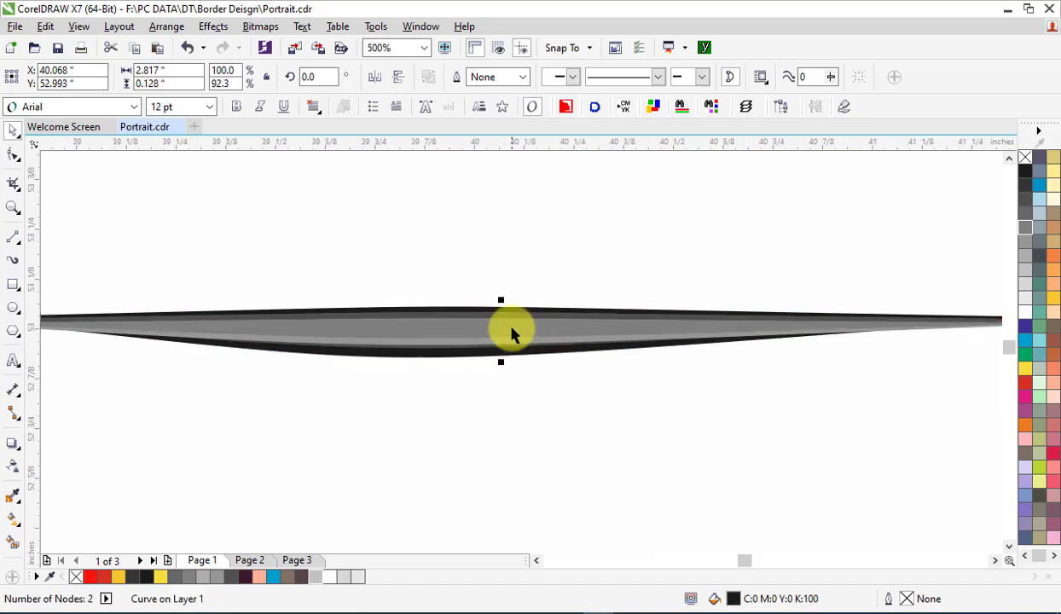
Move the right end node of the 80% black shape just inside the black shape's right tip.
scroll(772, 307, "down", 1)
scroll(912, 344, "up", 2)
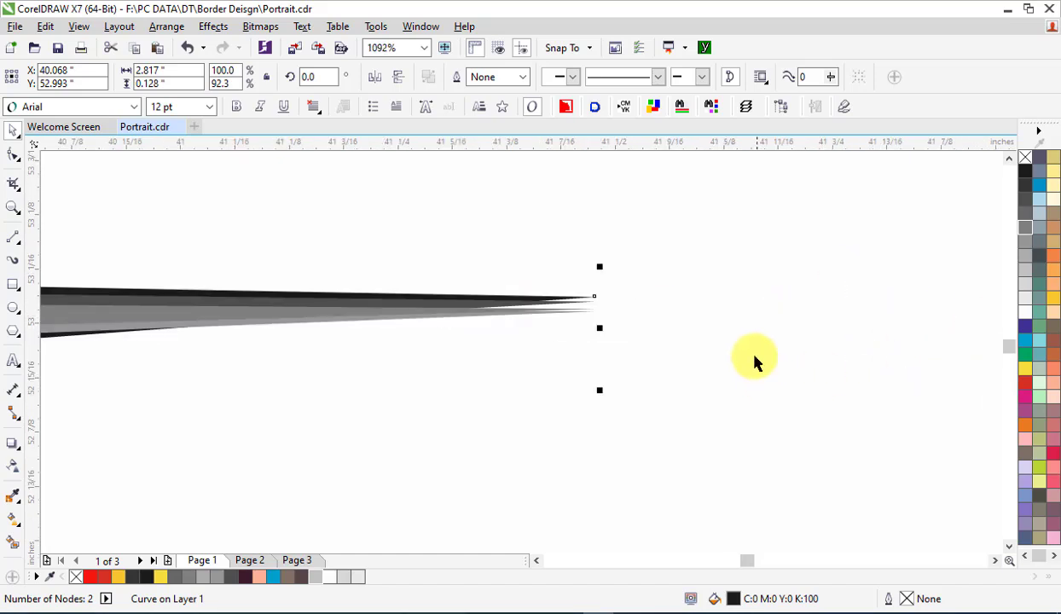
scroll(579, 307, "up", 2)
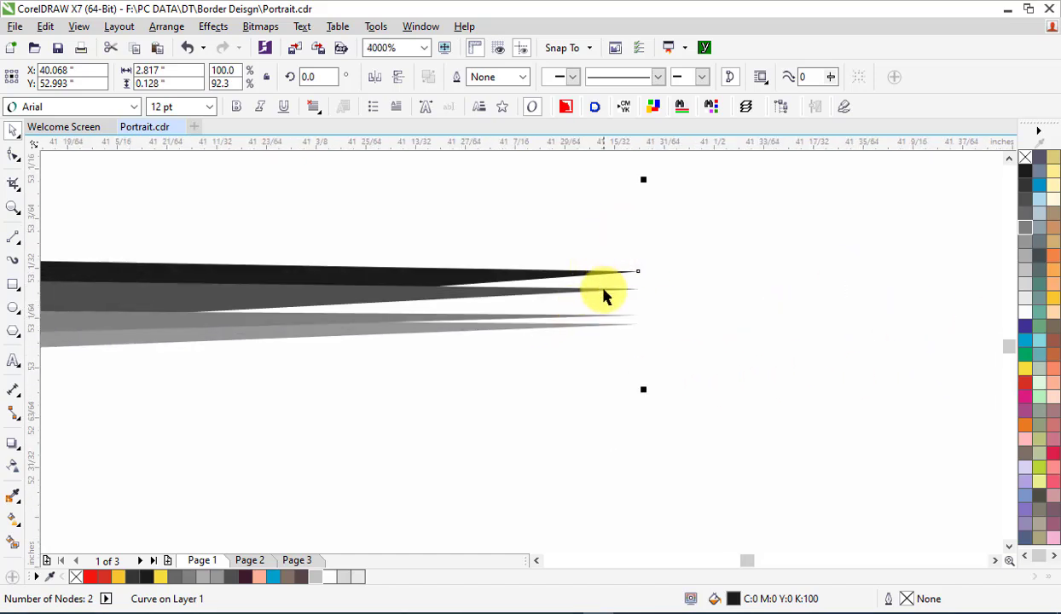
left_click(13, 156)
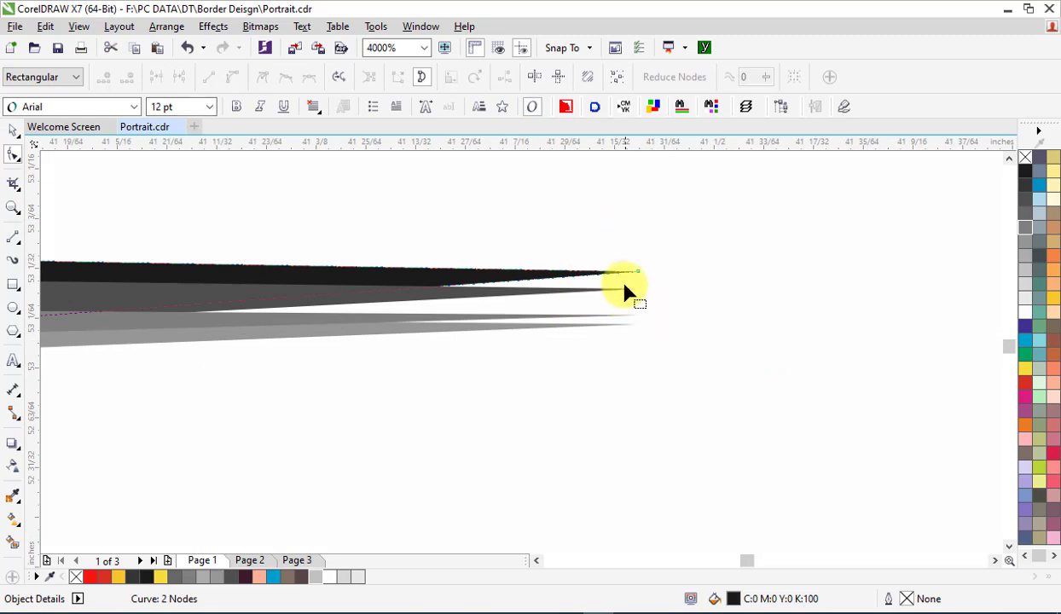
left_click_drag(636, 274, 633, 285)
left_click(564, 48)
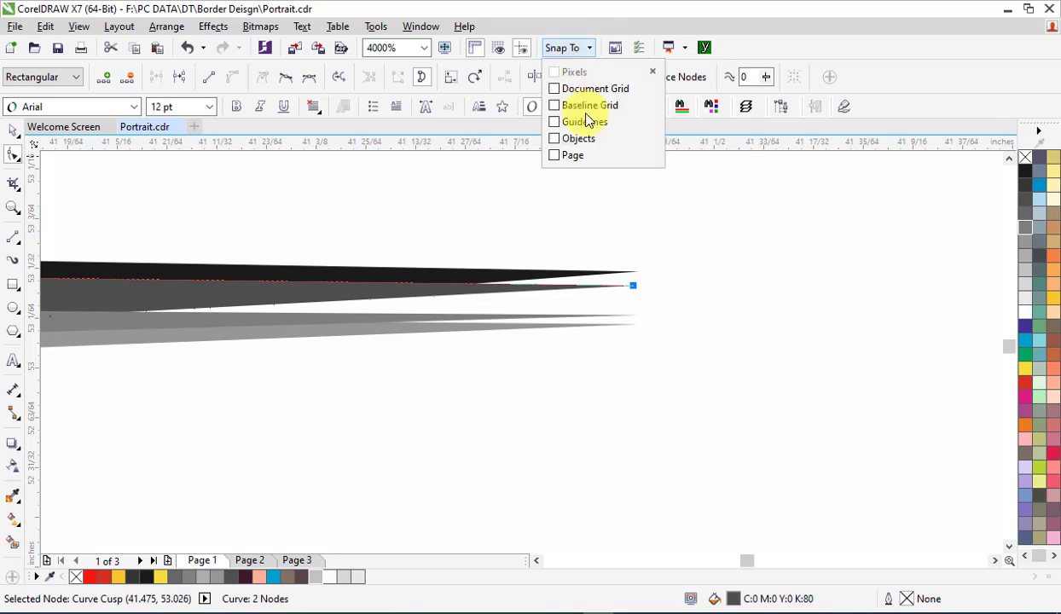
left_click(644, 254)
scroll(644, 256, "up", 3)
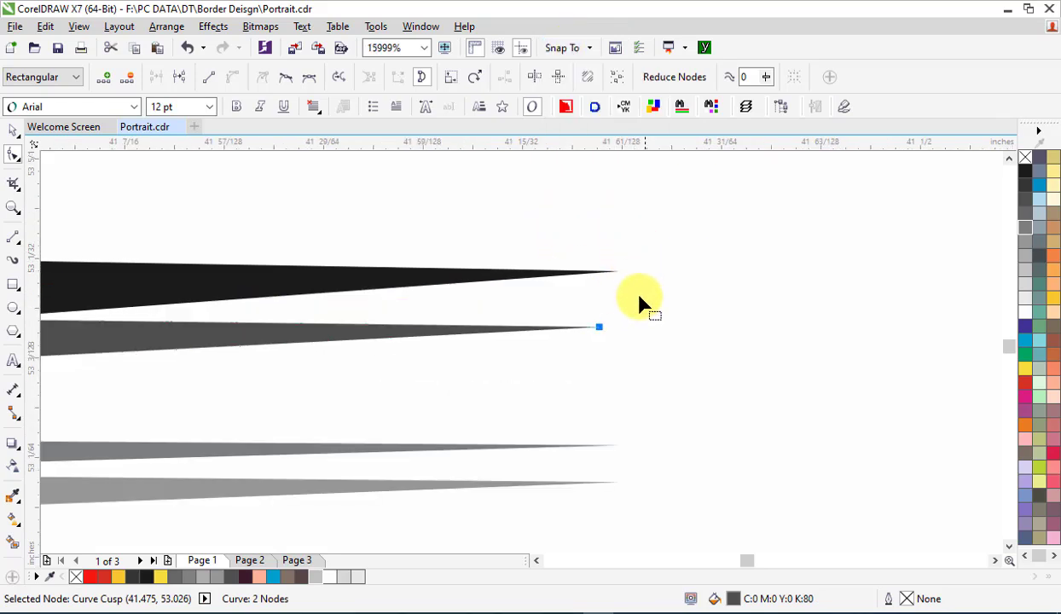
left_click_drag(598, 327, 606, 271)
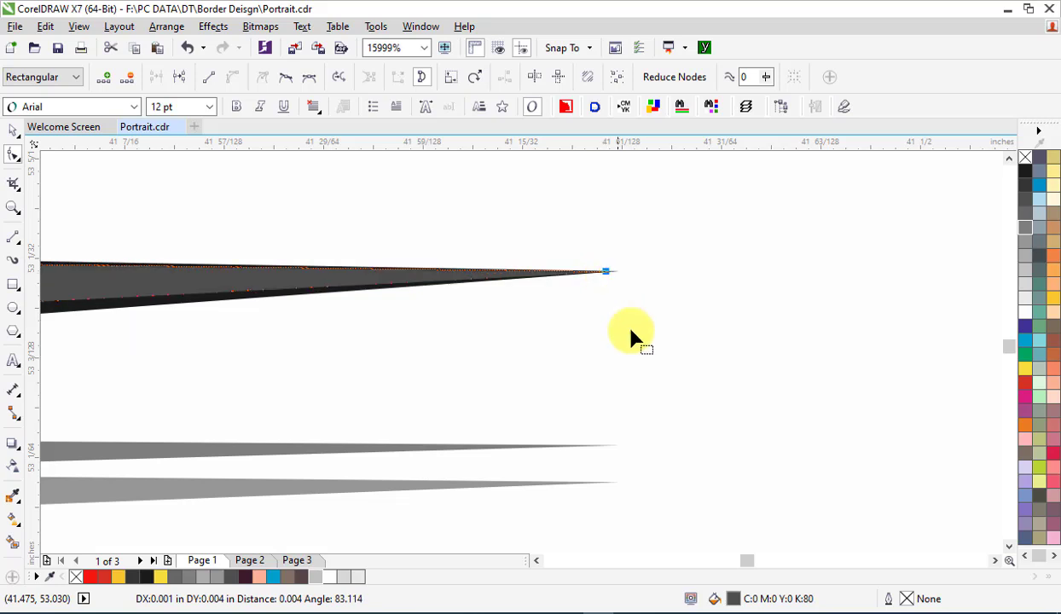
Move the right end nodes of the 60% and 50% black shapes inside the dark tip, set back from its point.
left_click(592, 446)
left_click_drag(629, 460, 401, 280)
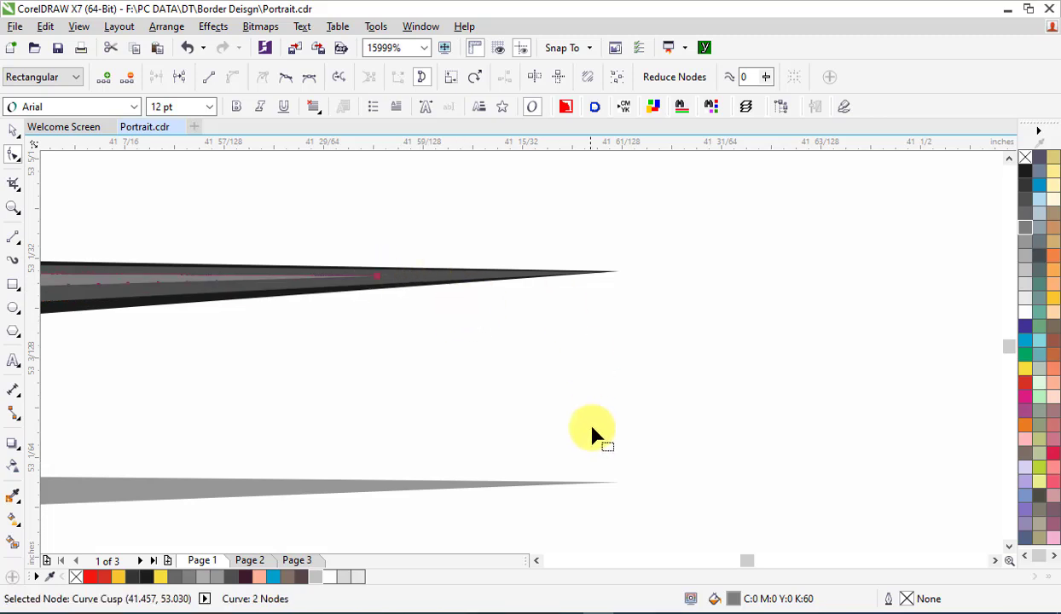
left_click(598, 482)
left_click_drag(593, 461, 397, 283)
scroll(372, 293, "up", 2)
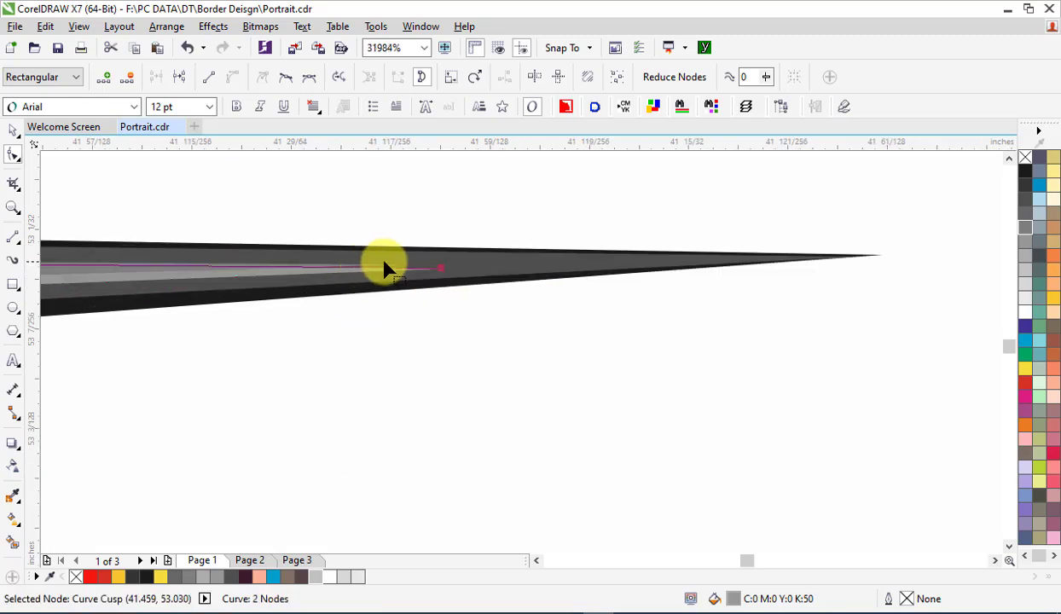
Extend the 60% black shape's right end node closer to the dark tip, past the 50% black shape's end.
left_click_drag(396, 262, 521, 259)
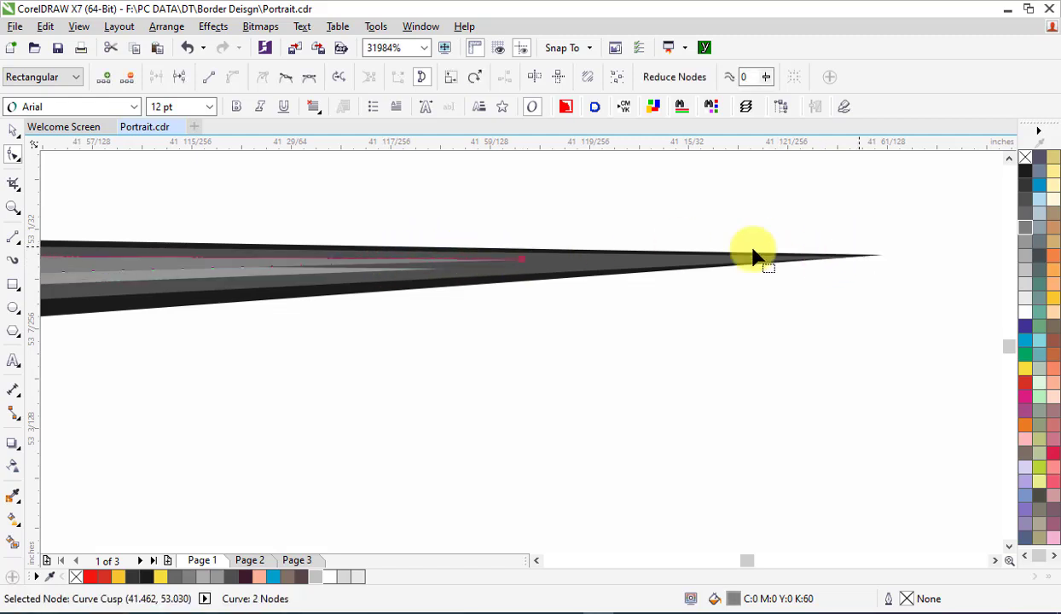
key("space")
scroll(491, 286, "down", 2)
scroll(491, 287, "up", 1)
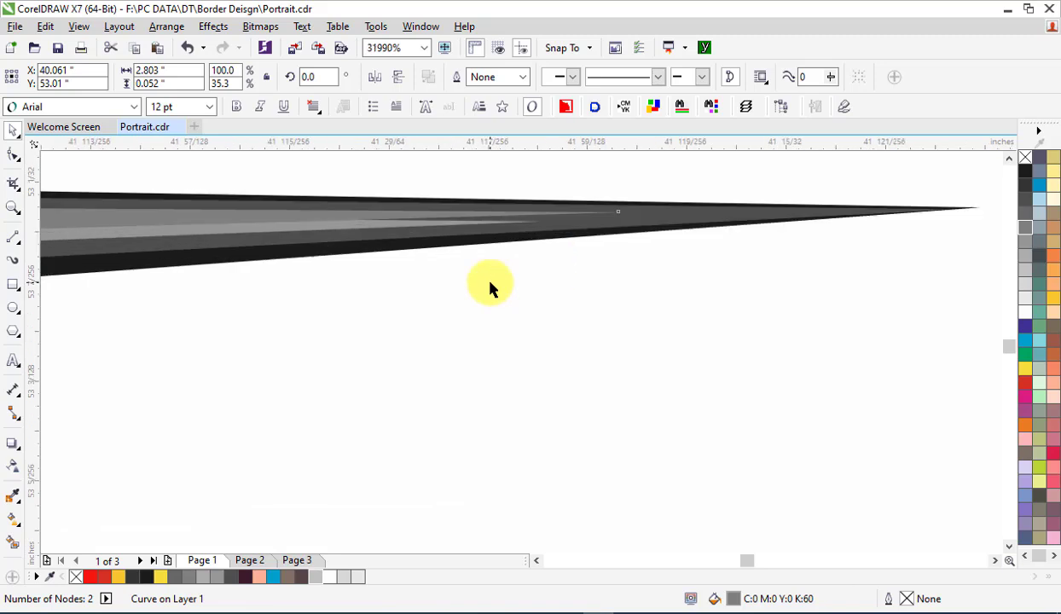
key("space")
left_click_drag(619, 213, 704, 229)
scroll(694, 237, "down", 6)
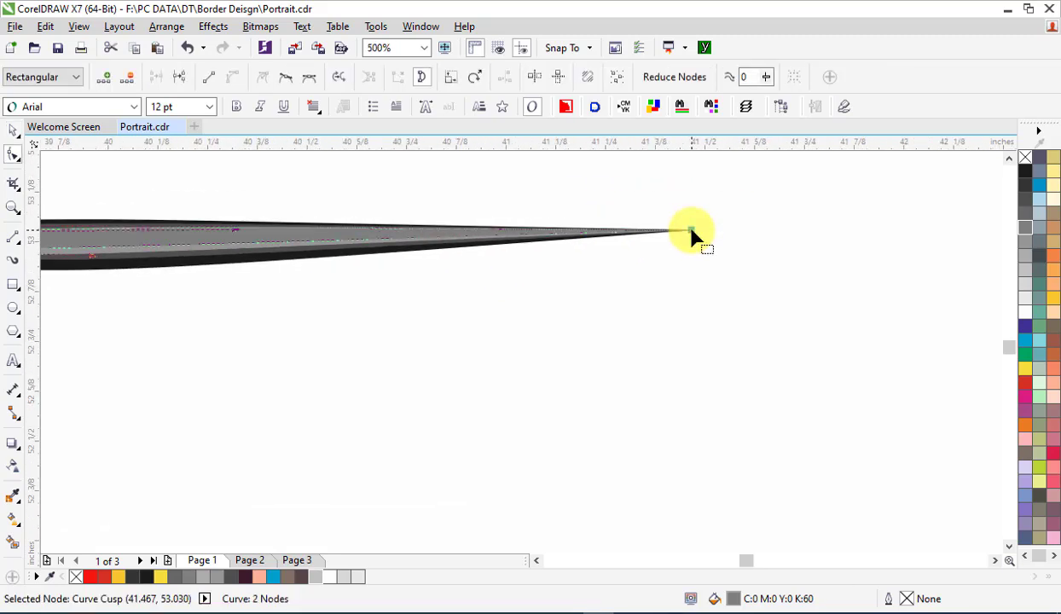
Pull the left end nodes of the 60%, 50% and 80% black shapes inside the black shape's left tip at staggered distances.
scroll(213, 247, "down", 2)
scroll(165, 249, "up", 4)
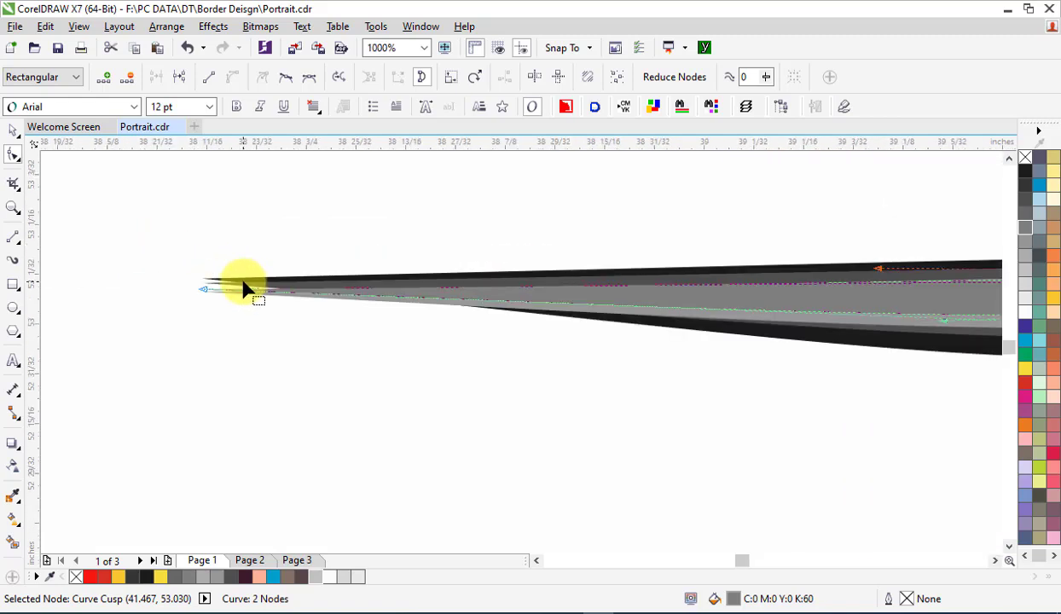
scroll(181, 294, "up", 1)
scroll(168, 304, "up", 2)
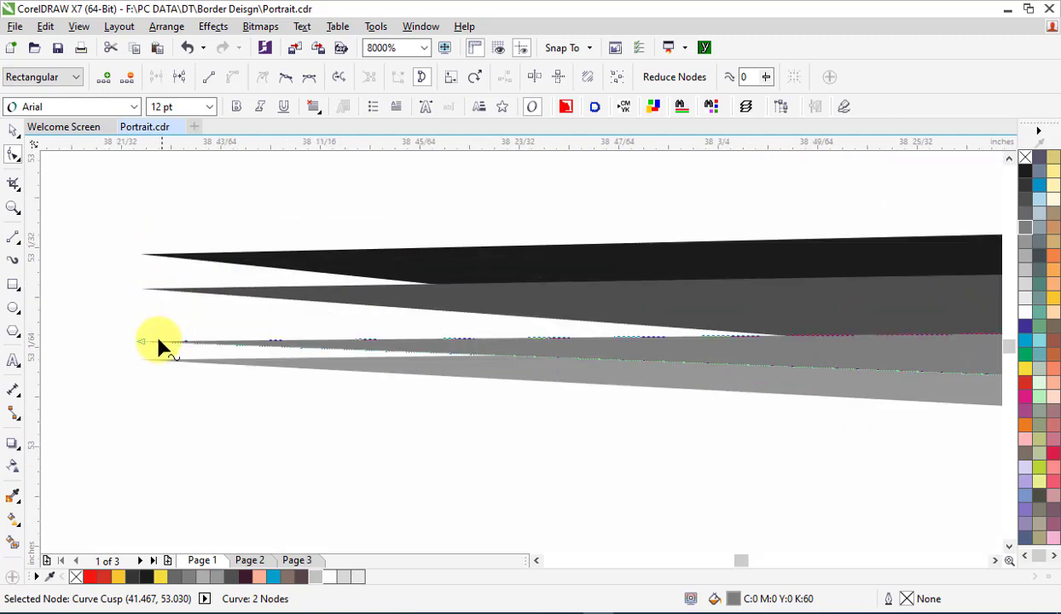
left_click_drag(138, 344, 501, 269)
left_click_drag(140, 359, 409, 269)
left_click_drag(143, 290, 284, 261)
scroll(525, 277, "down", 4)
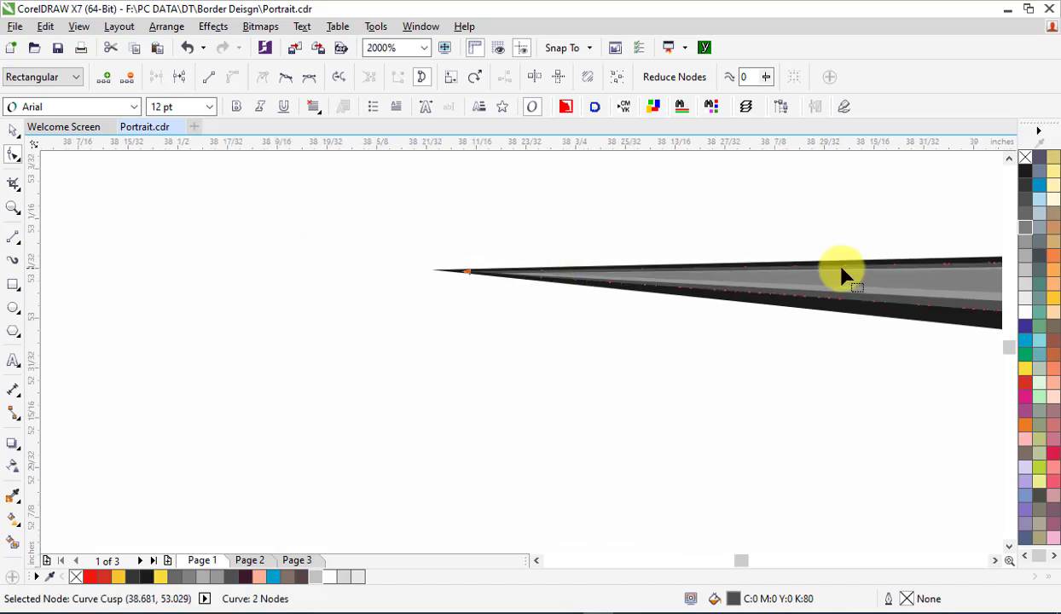
Pull the 60% black shape's upper edge down with the Shape tool, exposing a 50% black strip above it, about 0.044 inches high.
scroll(839, 267, "down", 1)
key("F2")
left_click_drag(942, 240, 1041, 396)
scroll(720, 325, "down", 8)
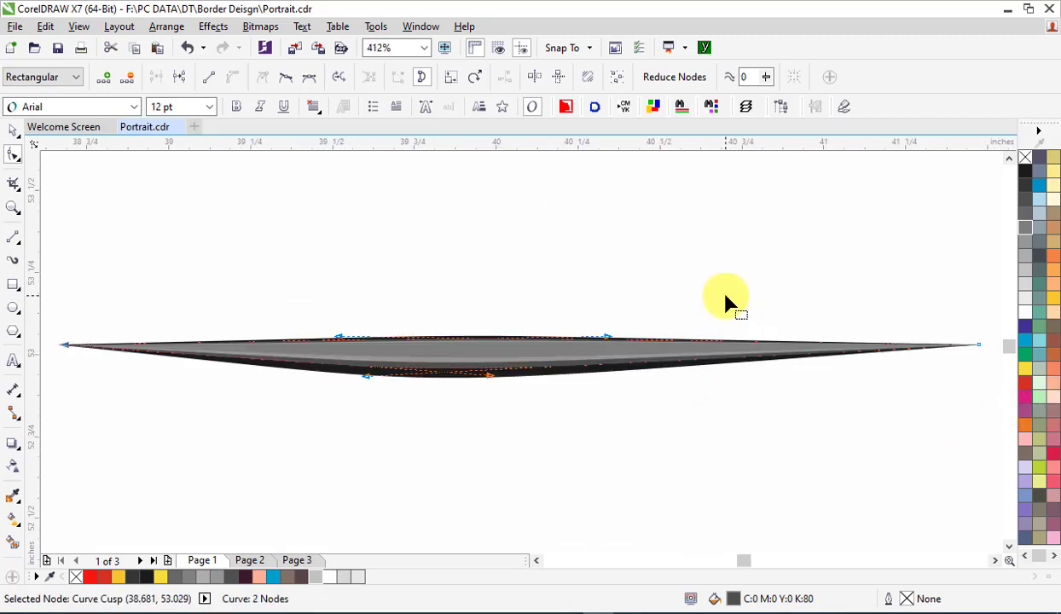
left_click(493, 348)
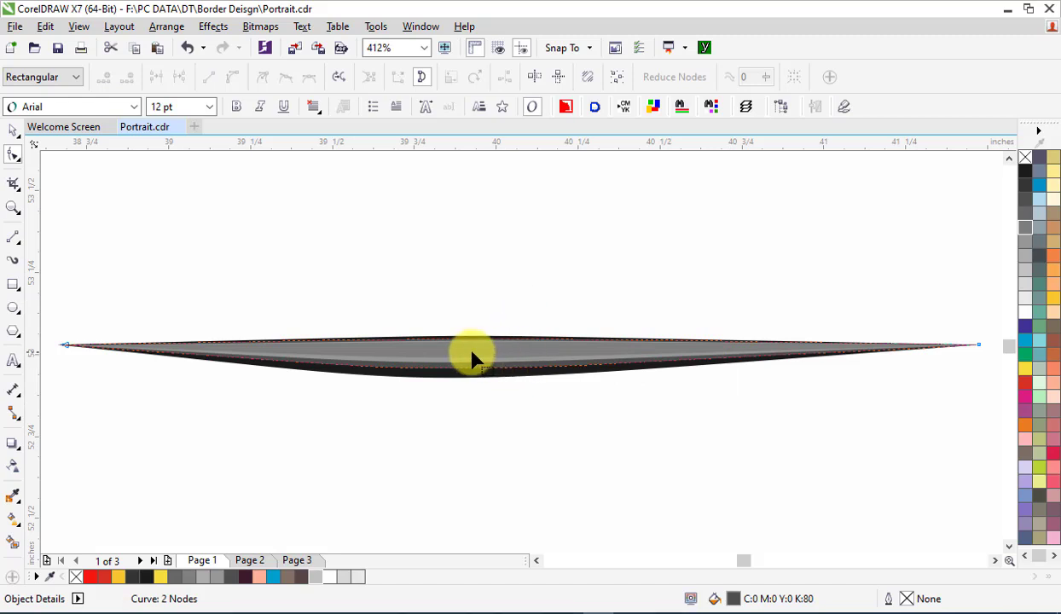
scroll(475, 359, "up", 2)
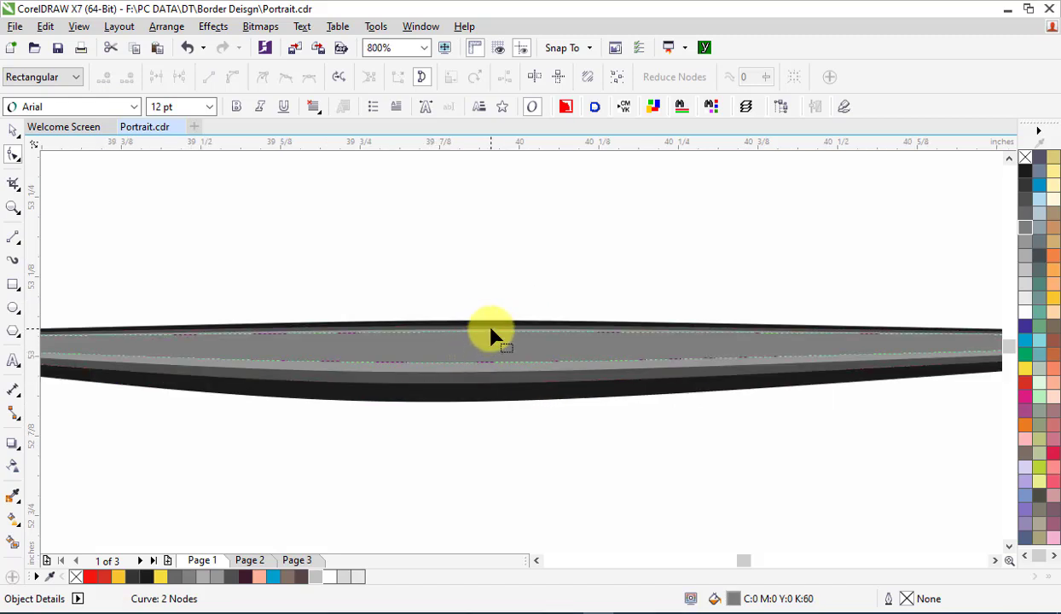
left_click_drag(493, 339, 526, 372)
left_click(566, 48)
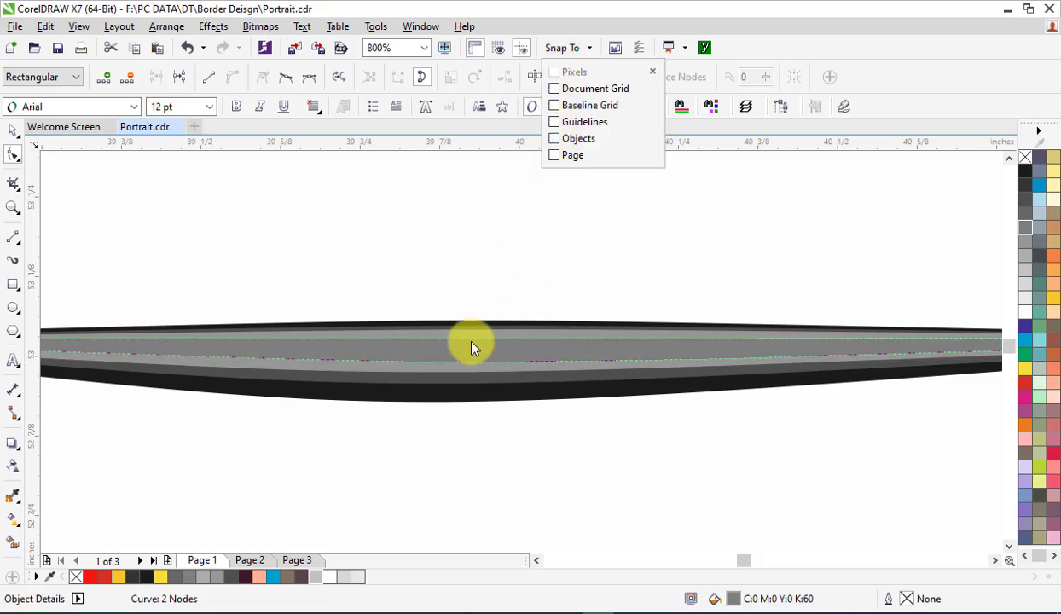
left_click(522, 377)
left_click_drag(520, 373, 499, 362)
key("space")
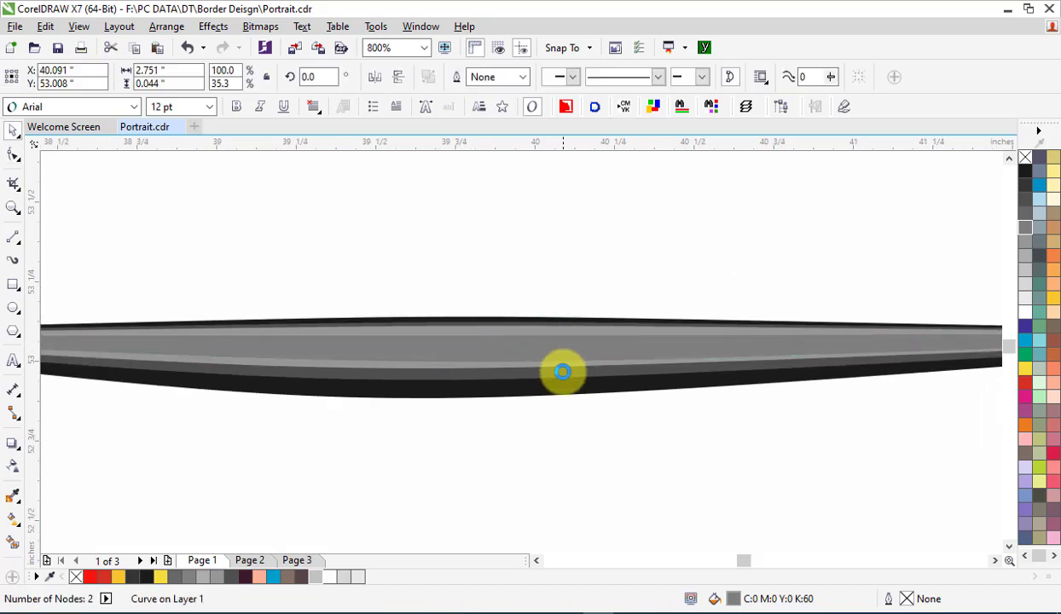
Refine the curve of the 60% black shape's upper edge with the Shape tool.
scroll(561, 372, "down", 2)
left_click(577, 394)
scroll(580, 384, "up", 2)
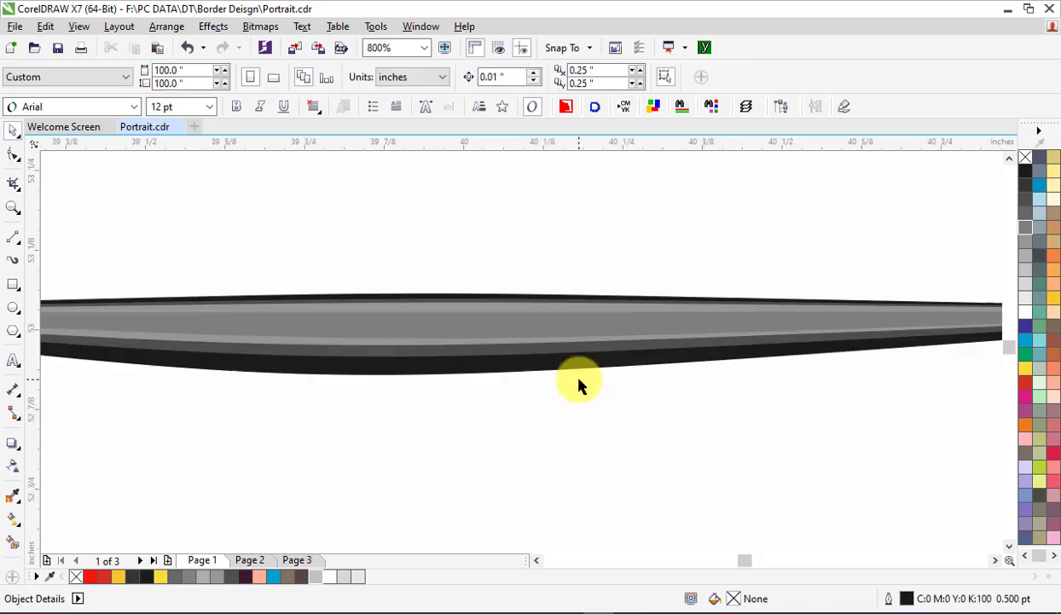
left_click(498, 319)
key("space")
left_click_drag(498, 311, 429, 355)
key("space")
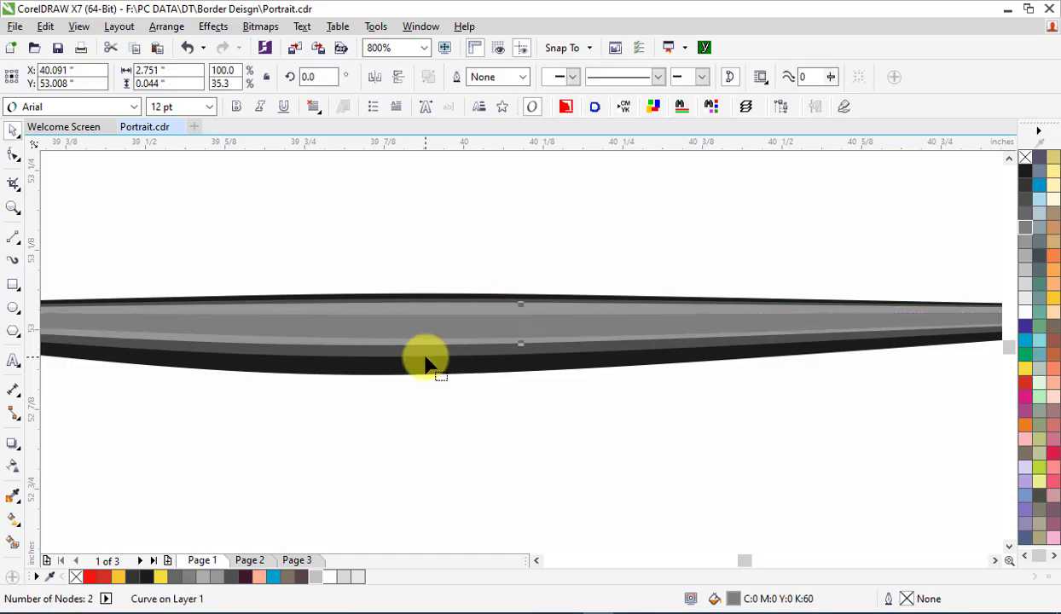
Group the four layered tapered shapes into one object.
scroll(426, 359, "down", 2)
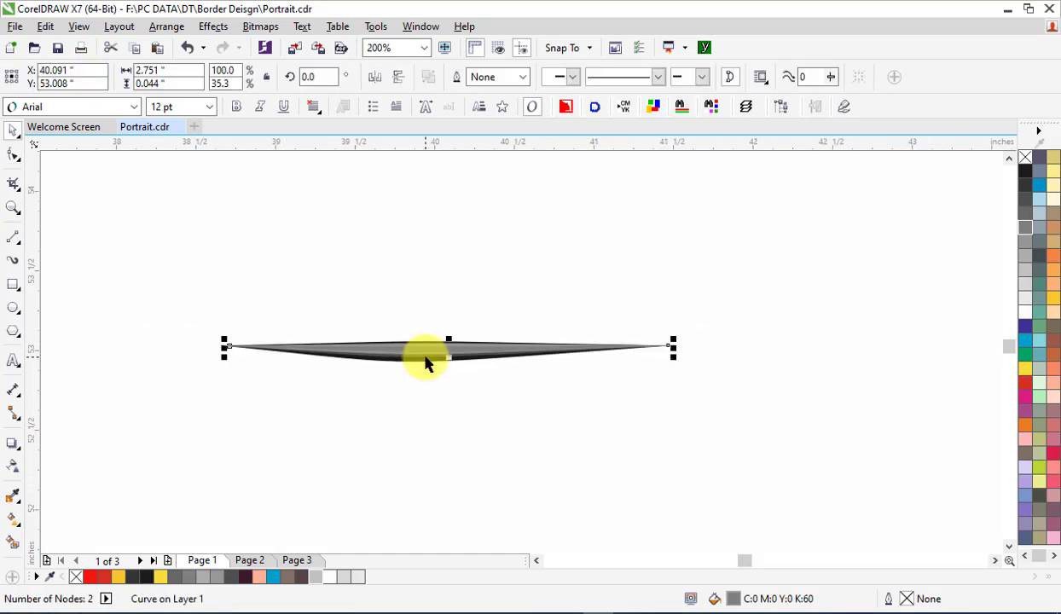
left_click_drag(179, 301, 783, 440)
right_click(464, 348)
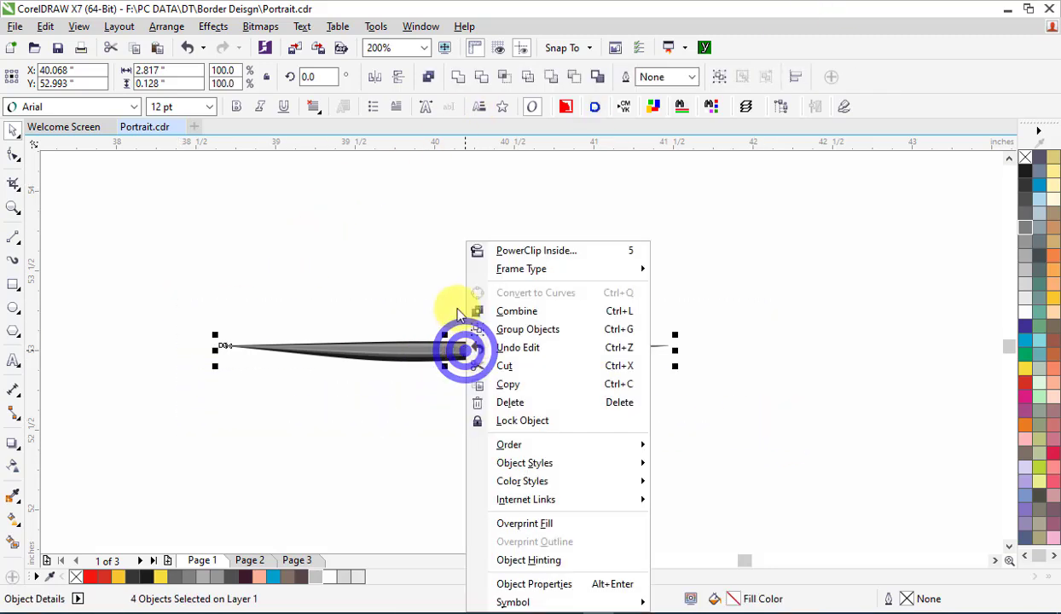
left_click(524, 331)
left_click(547, 391)
left_click(516, 358)
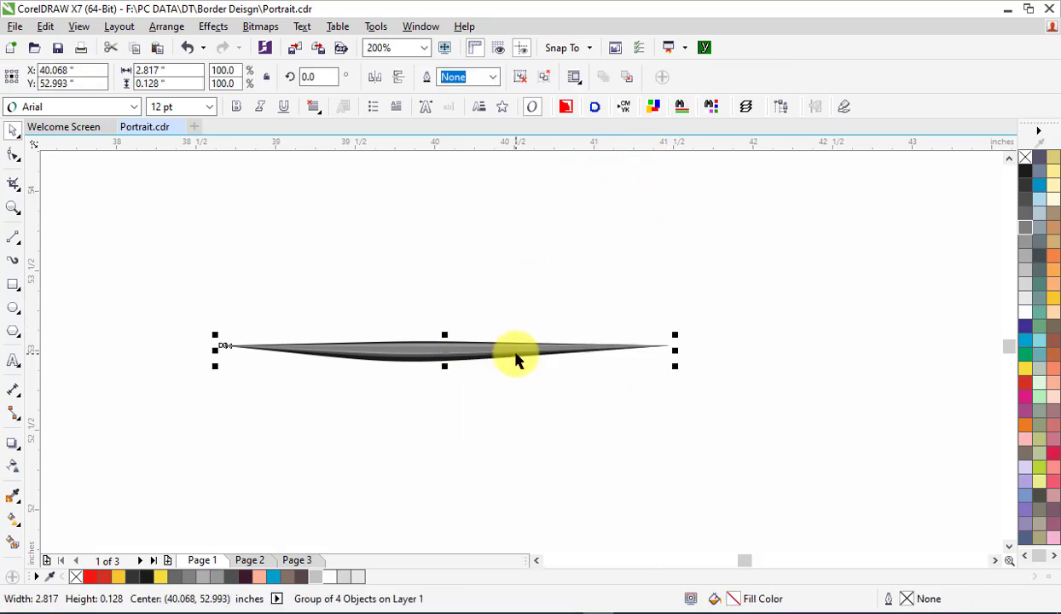
Save the grouped tapered shape as an artistic media brush of the Brushes kind, named Hair, in the CustomMediaStrokes folder.
left_click(428, 33)
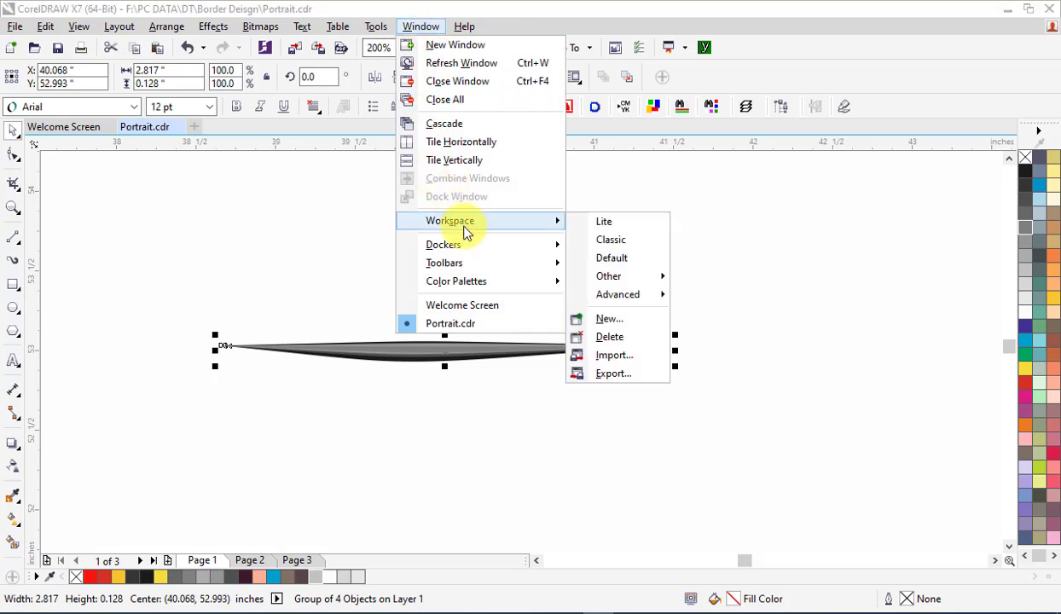
mouse_move(472, 249)
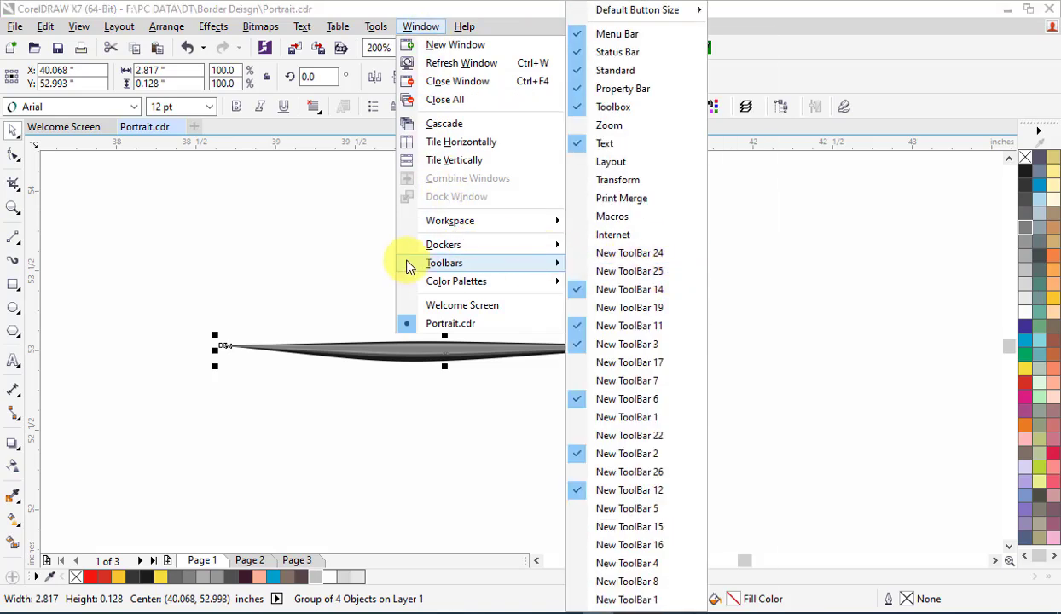
mouse_move(705, 324)
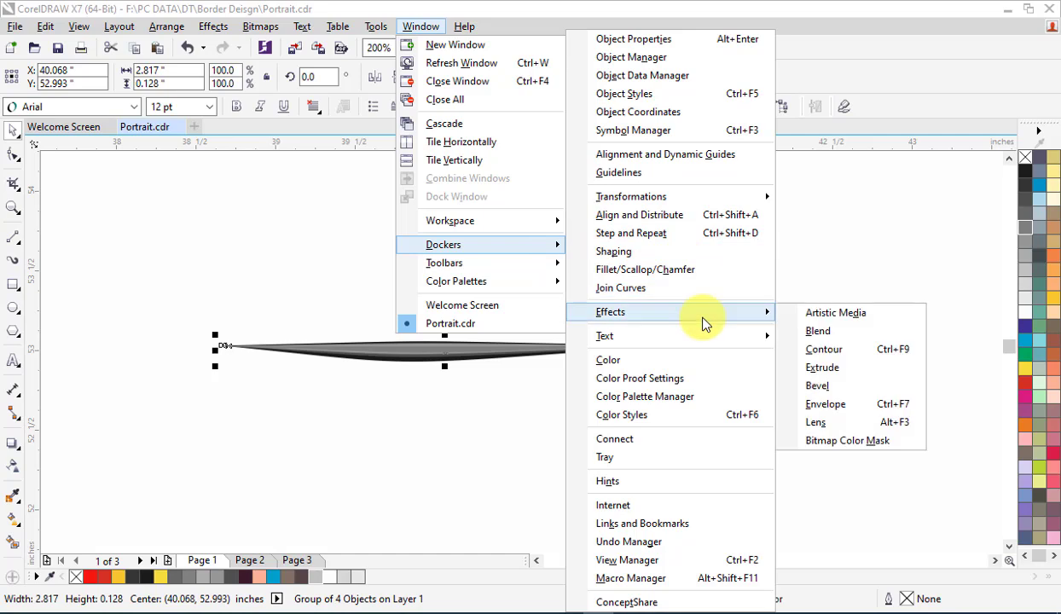
left_click(823, 315)
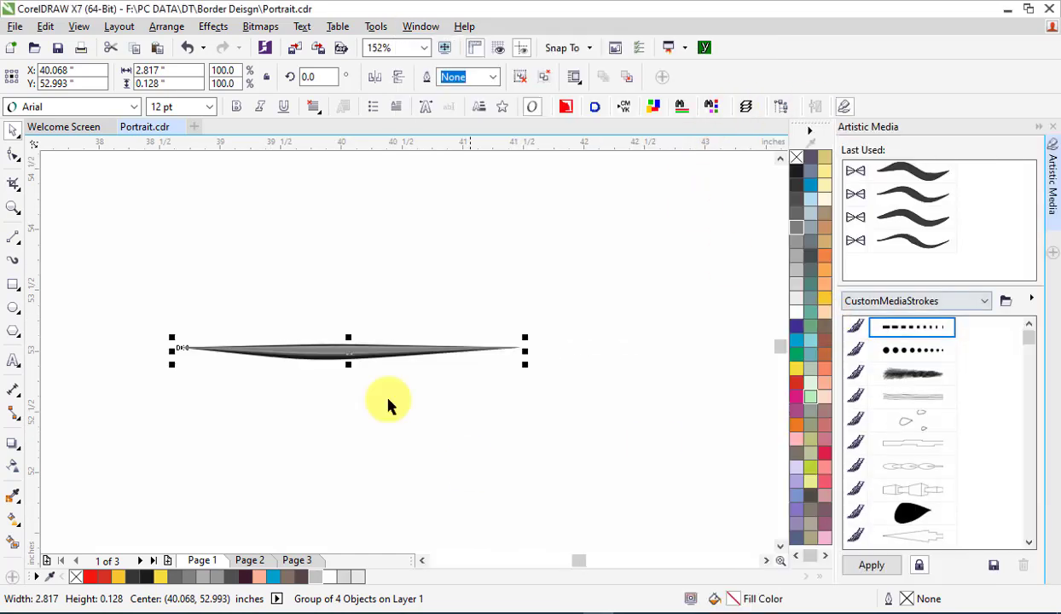
left_click(994, 567)
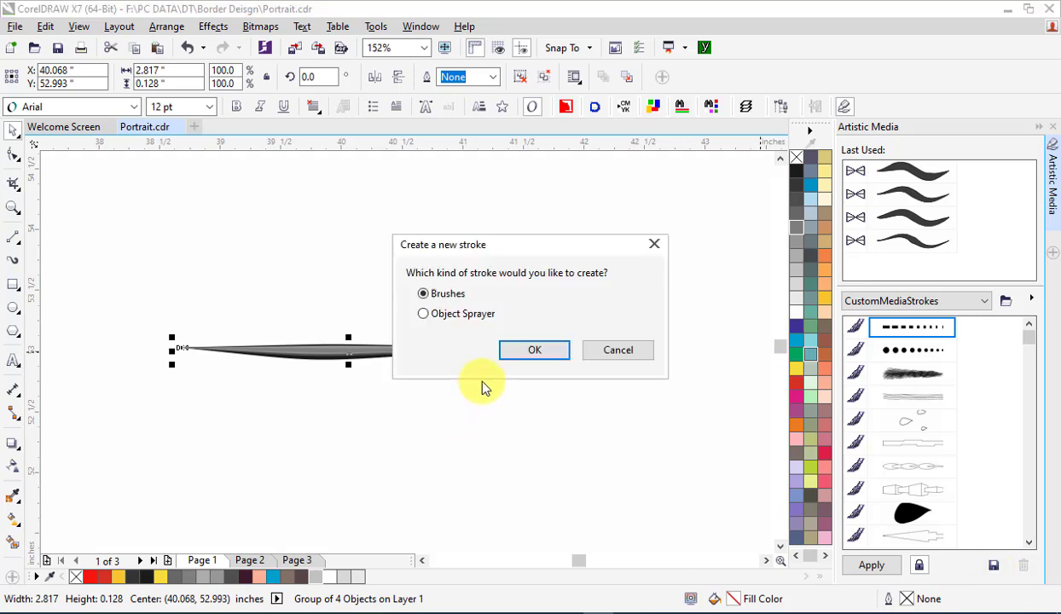
left_click(532, 349)
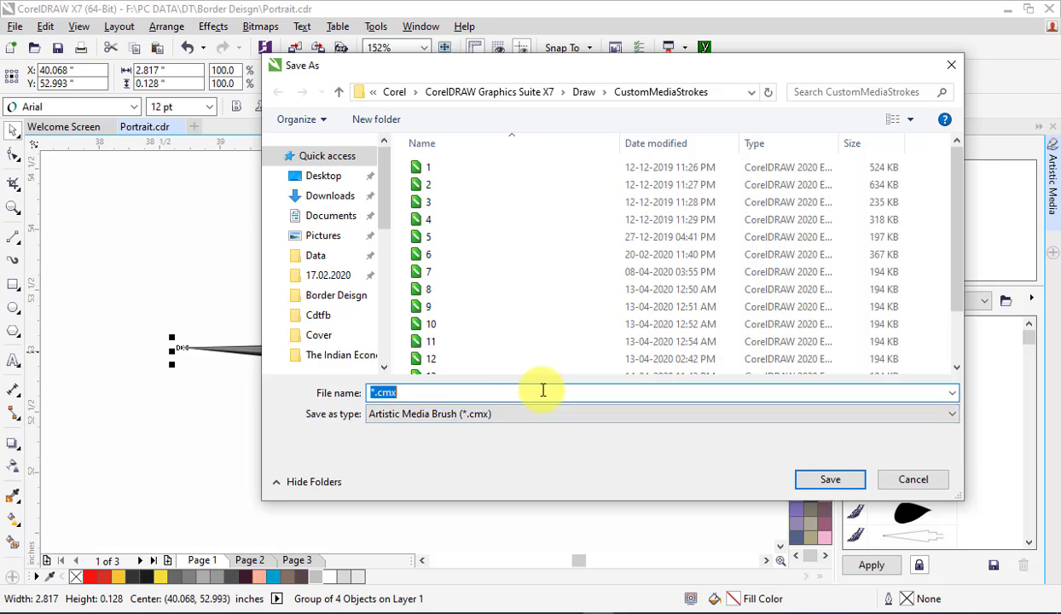
type("Hair")
left_click(830, 479)
Move the layered shape group well clear of the portrait photo, to about X 91.26, Y 26.24 inches.
scroll(435, 261, "down", 4)
left_click_drag(440, 283, 111, 249)
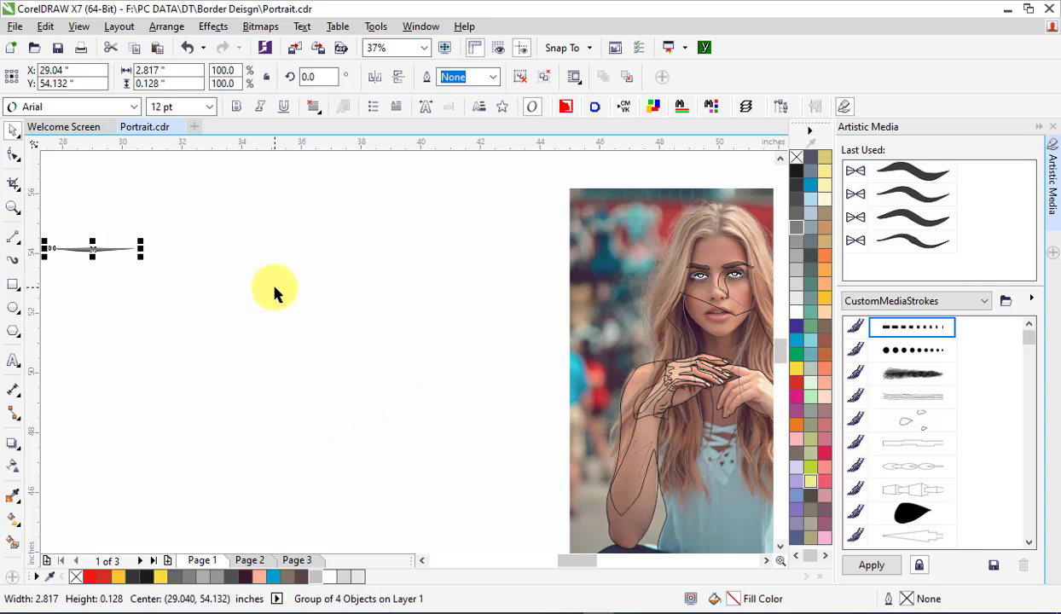
scroll(274, 293, "down", 4)
left_click_drag(229, 278, 692, 485)
left_click_drag(338, 259, 462, 362)
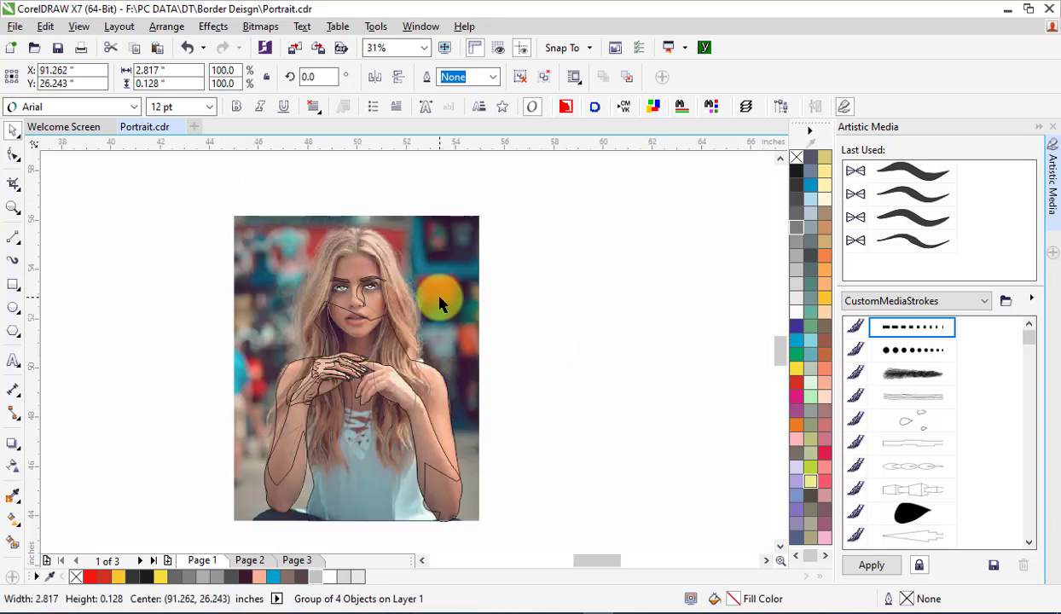
left_click_drag(224, 203, 450, 395)
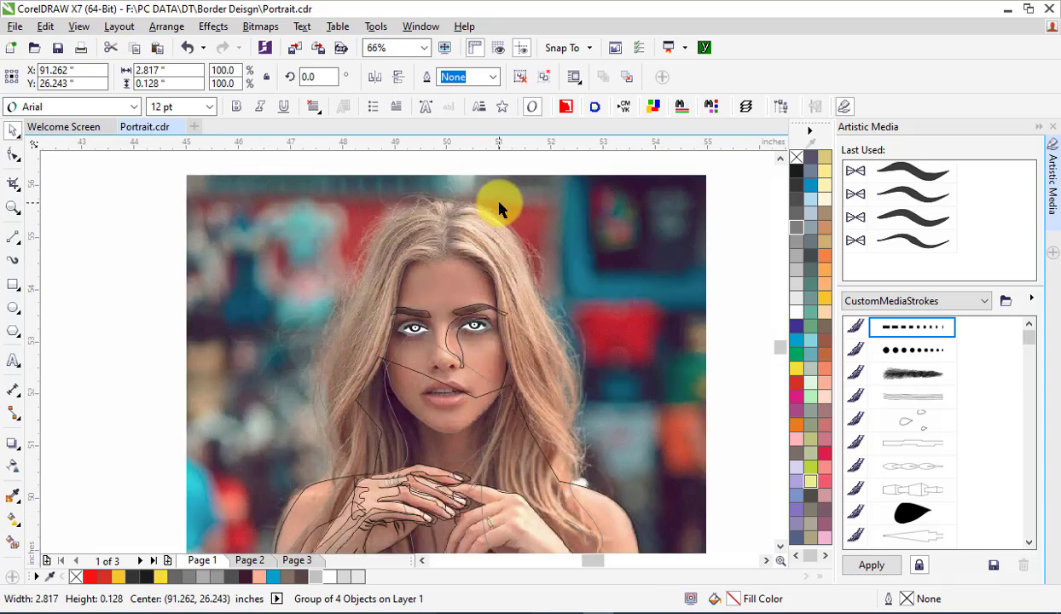
Draw a curved test stroke beside the portrait with the Artistic Media brush, using the thin layered grey custom stroke.
left_click(13, 263)
left_click(39, 74)
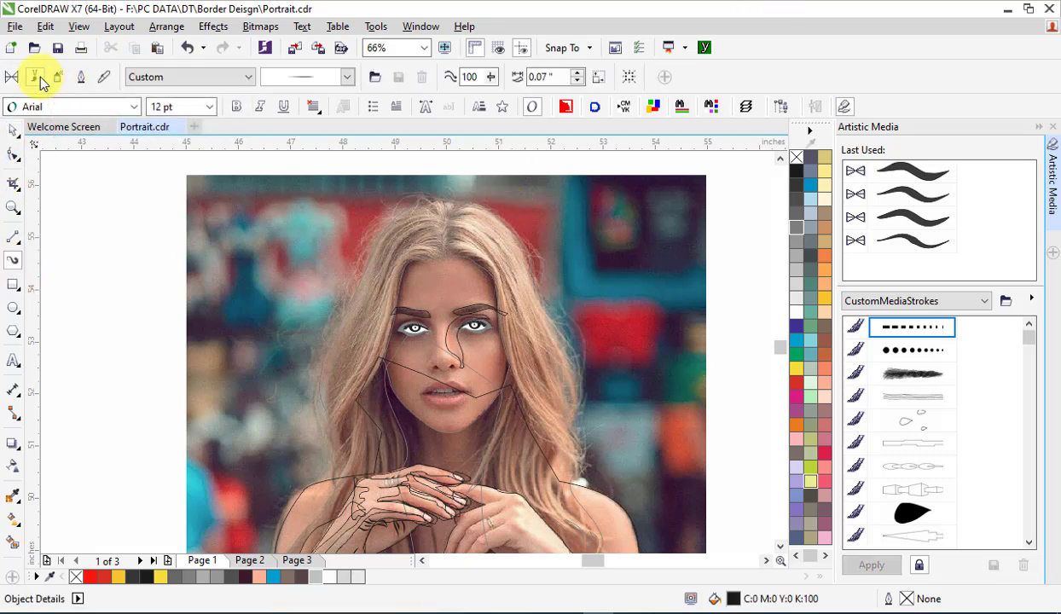
left_click(347, 79)
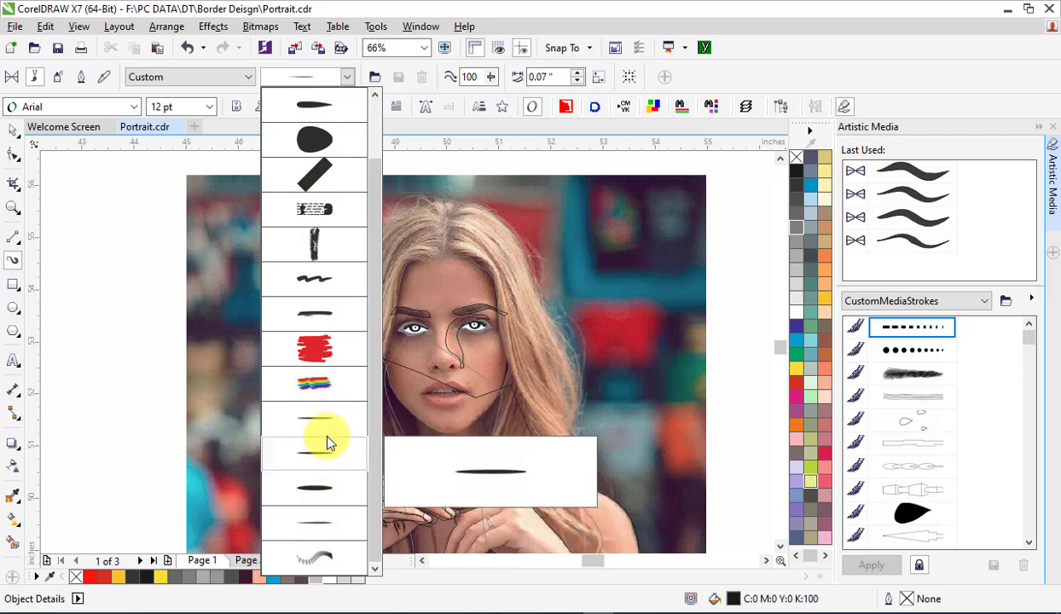
left_click(332, 524)
mouse_move(90, 352)
left_mouse_down()
mouse_move(114, 318)
mouse_move(229, 259)
mouse_move(254, 466)
left_mouse_up()
scroll(148, 285, "up", 8)
scroll(156, 269, "down", 3)
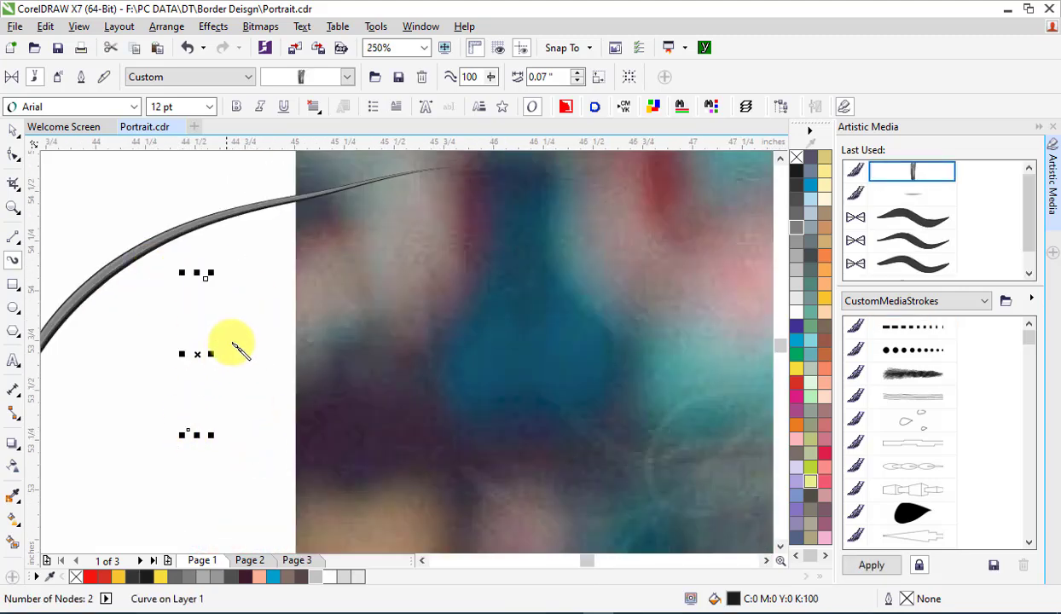
Try two more brush strokes beside the portrait and undo the test strokes.
left_click_drag(146, 427, 395, 351)
mouse_move(177, 465)
left_mouse_down()
mouse_move(409, 344)
mouse_move(584, 340)
left_mouse_up()
scroll(303, 303, "down", 6)
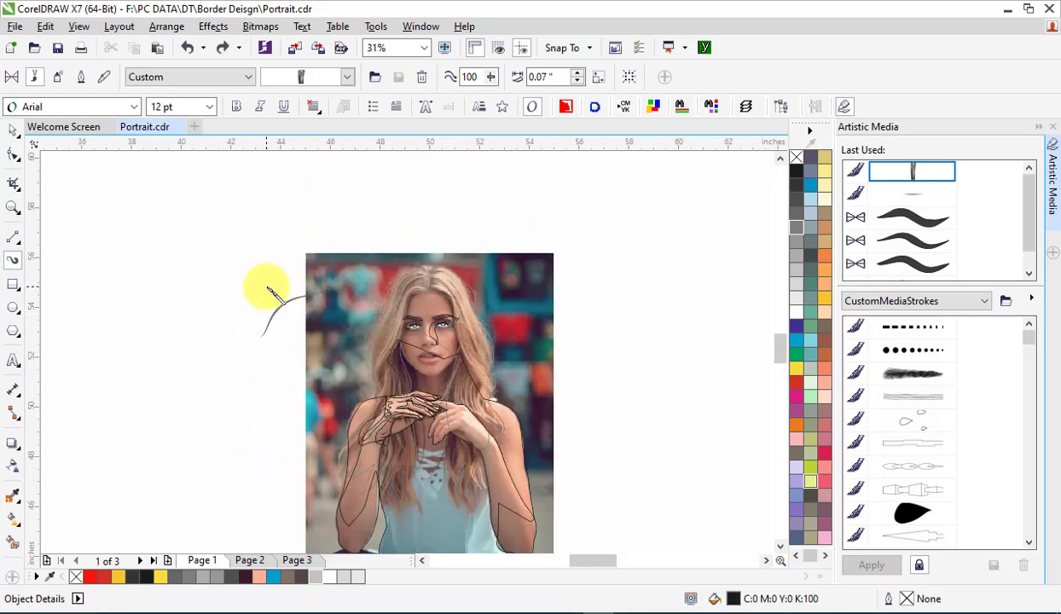
key("ctrl+z")
Try a thin black tapered custom brush with a stroke toward the face and undo it.
left_click(351, 77)
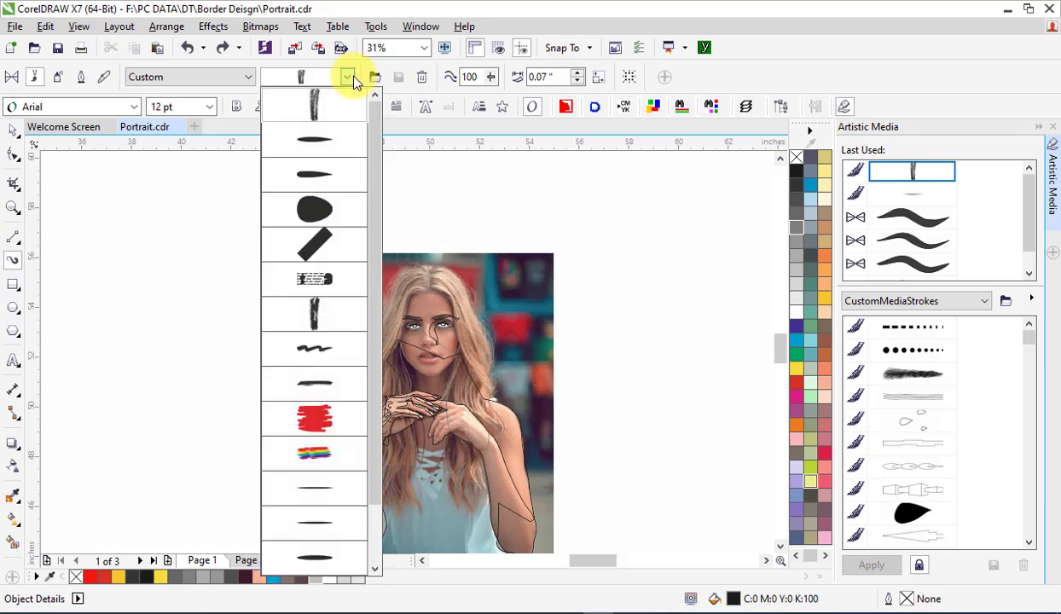
left_click(338, 494)
mouse_move(210, 416)
left_mouse_down()
mouse_move(384, 328)
mouse_move(290, 329)
left_mouse_up()
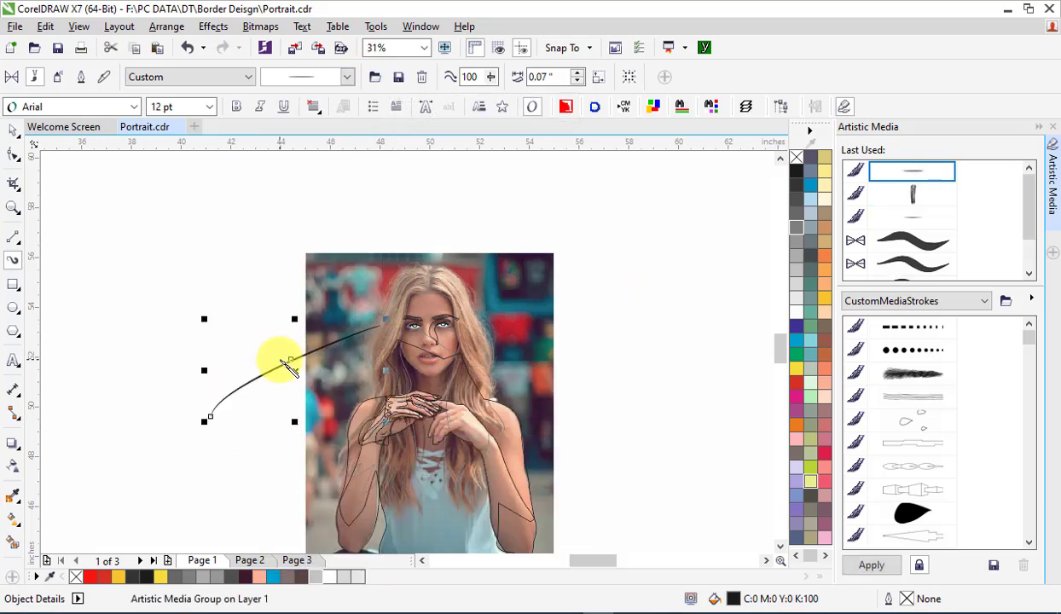
scroll(286, 358, "up", 6)
scroll(292, 367, "down", 4)
key("ctrl+z")
Reload the Custom brush category by way of Texture, try the thin tapered brush with one stroke and undo it.
left_click(213, 82)
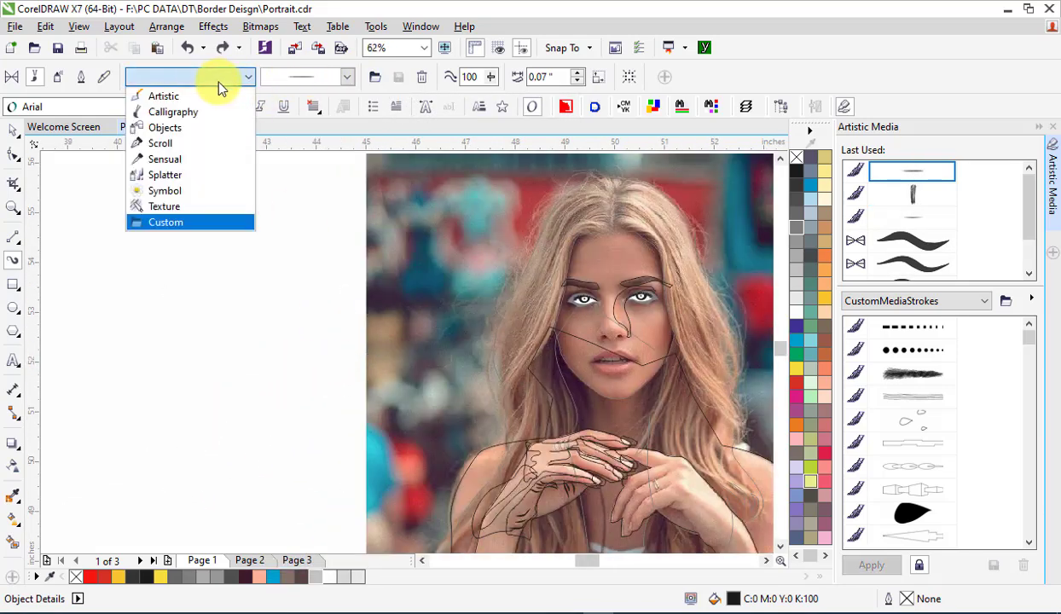
left_click(166, 207)
left_click(183, 78)
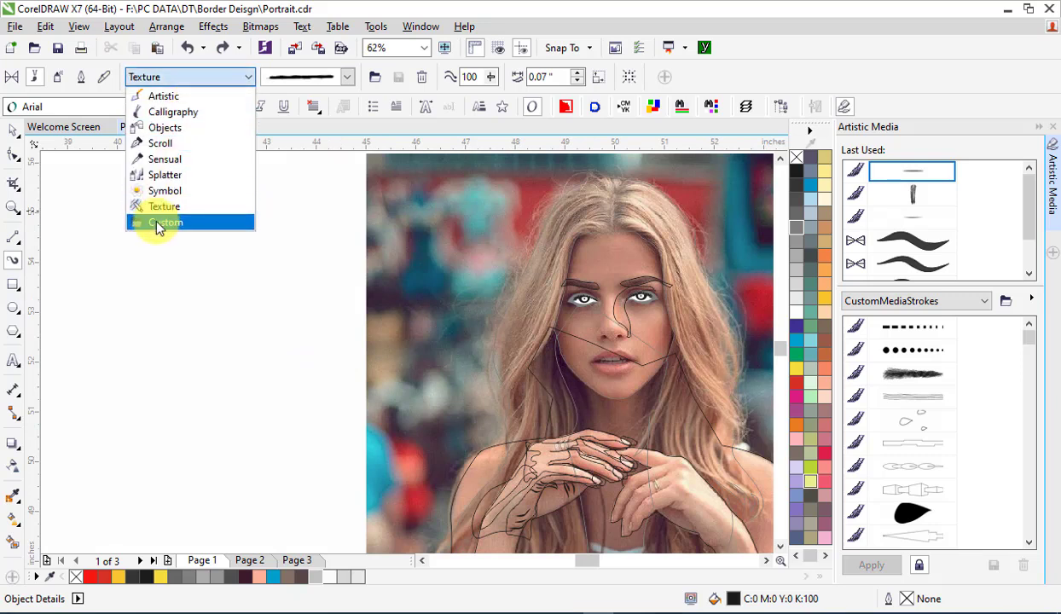
left_click(163, 221)
left_click(347, 77)
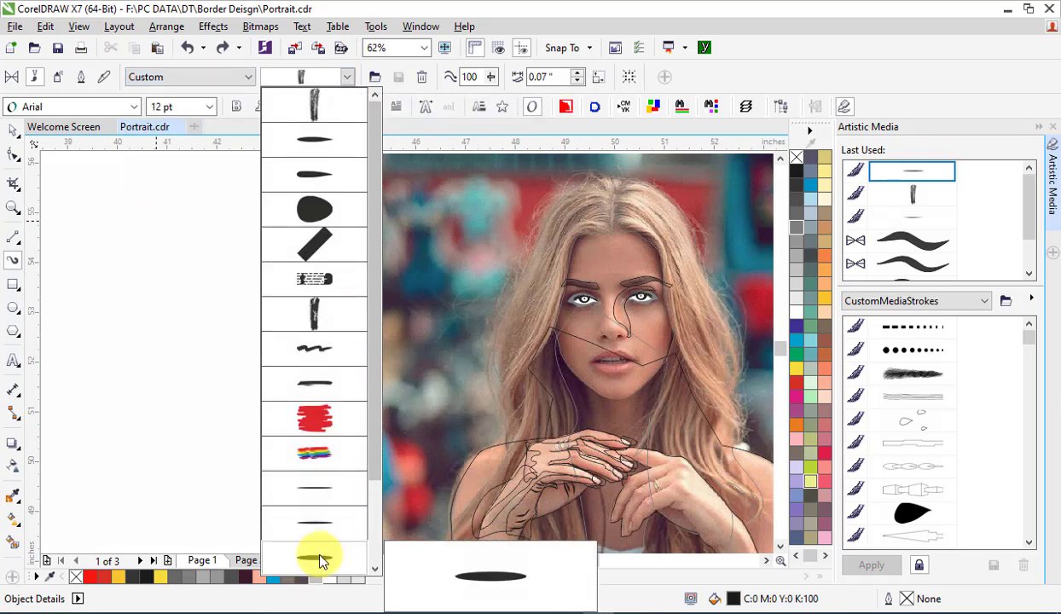
left_click(318, 494)
mouse_move(171, 467)
left_mouse_down()
mouse_move(220, 422)
mouse_move(486, 356)
left_mouse_up()
scroll(436, 358, "up", 5)
scroll(436, 357, "down", 5)
key("ctrl+z")
Try the slightly thicker tapered custom brush with an arched stroke beside the portrait and undo it.
left_click(346, 77)
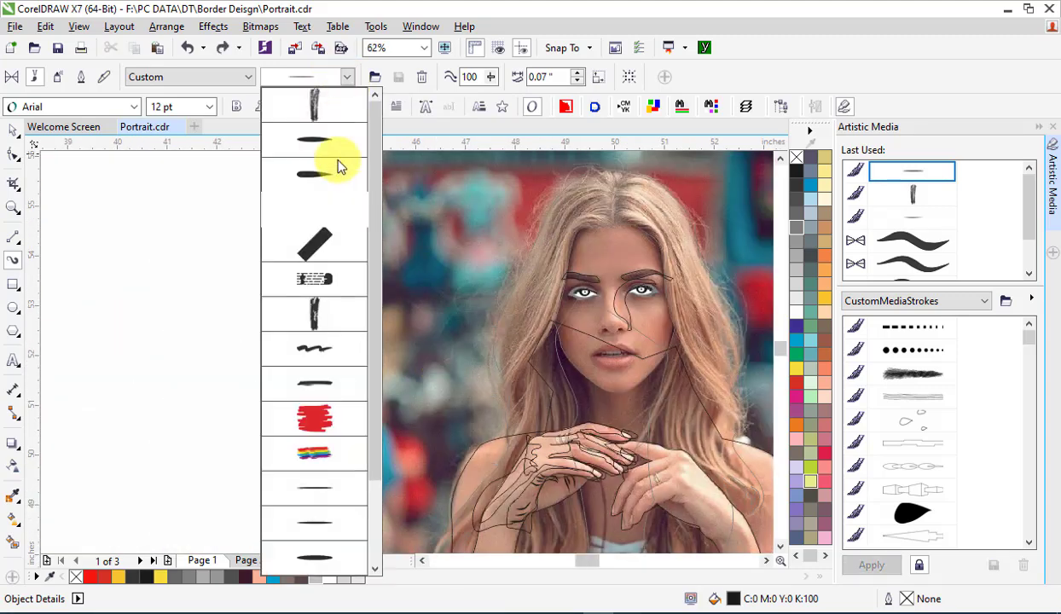
left_click(321, 529)
mouse_move(153, 442)
left_mouse_down()
mouse_move(237, 357)
mouse_move(350, 351)
left_mouse_up()
scroll(256, 351, "up", 5)
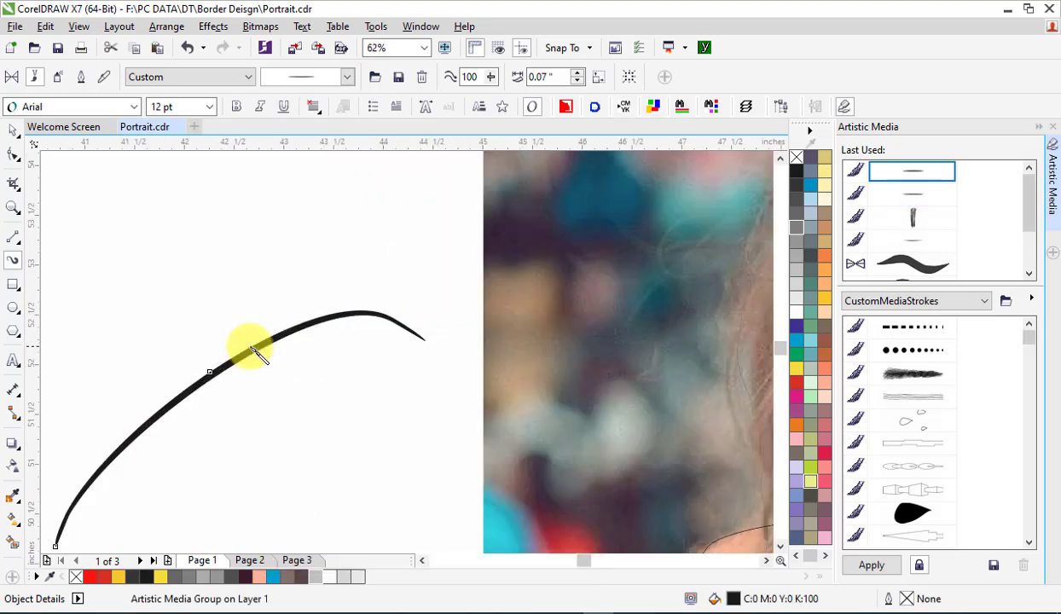
scroll(252, 350, "down", 3)
key("ctrl+z")
Try the thick tapered brush near the start of the custom brush list with one stroke and undo it.
left_click(346, 77)
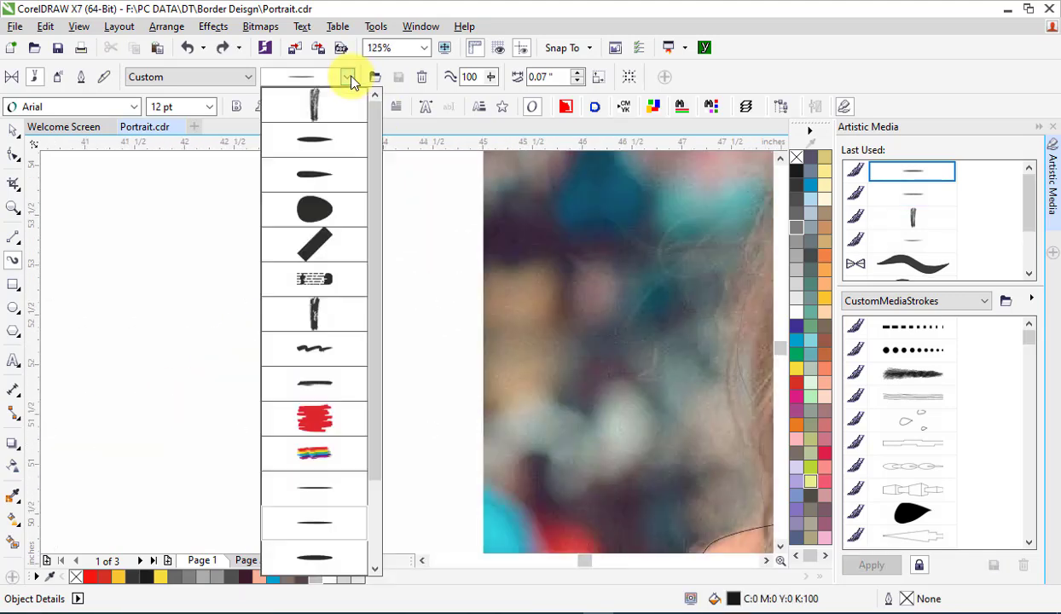
left_click(323, 147)
mouse_move(216, 306)
left_mouse_down()
mouse_move(319, 256)
mouse_move(474, 242)
left_mouse_up()
key("ctrl+z")
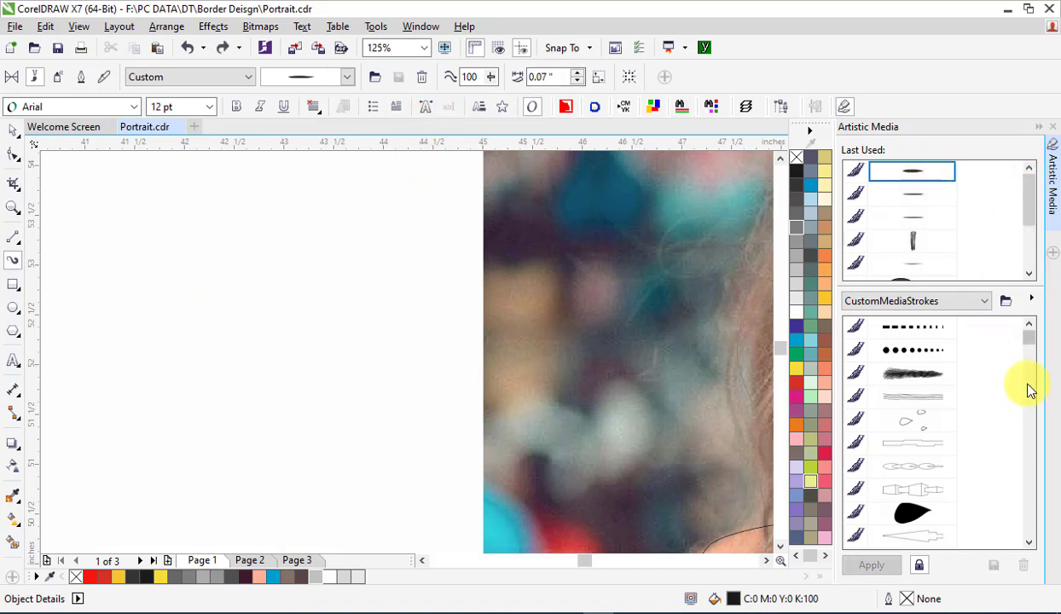
Choose the thin layered grey brush near the end of CustomMediaStrokes and draw a curved test stroke beside the portrait.
left_click_drag(1028, 344, 1029, 556)
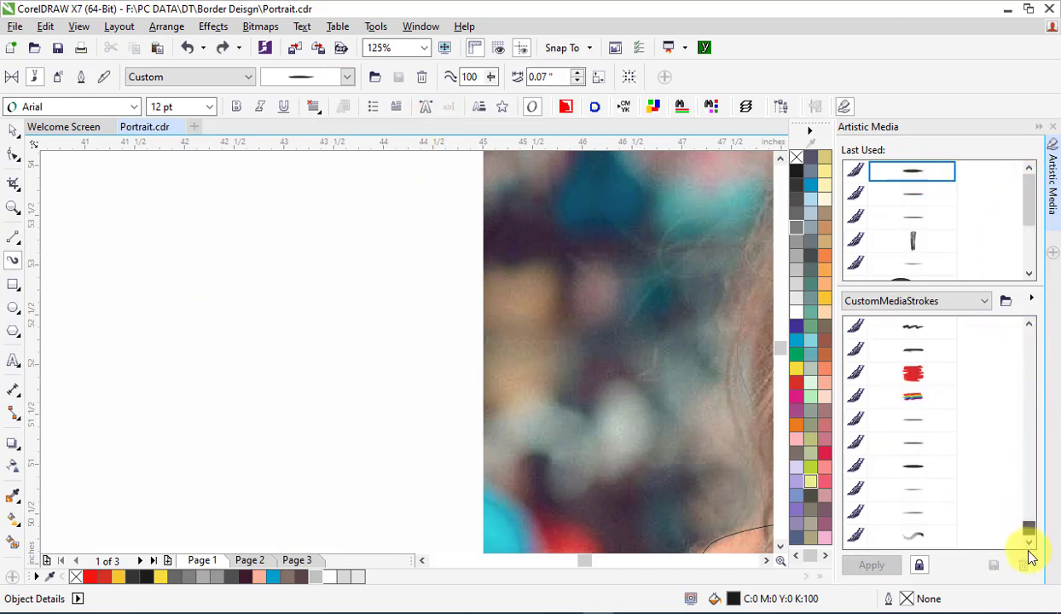
mouse_move(247, 464)
left_mouse_down()
mouse_move(242, 439)
mouse_move(445, 354)
left_mouse_up()
scroll(367, 375, "up", 3)
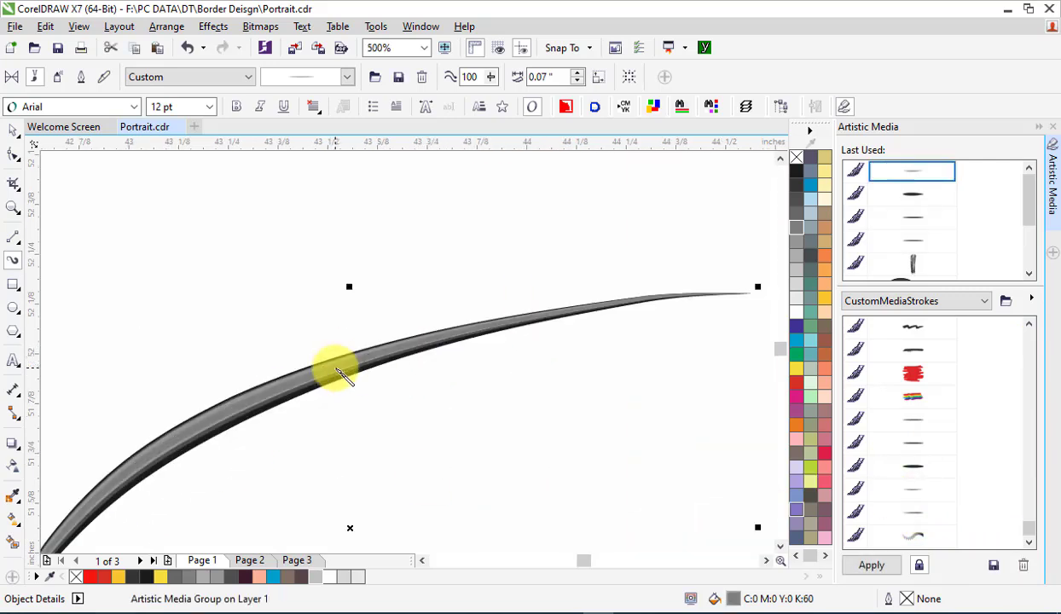
scroll(339, 373, "up", 1)
scroll(339, 372, "down", 1)
Draw two curved strokes crossing the first layered grey stroke, and remove all the test strokes.
mouse_move(266, 303)
left_mouse_down()
mouse_move(500, 362)
mouse_move(595, 403)
left_mouse_up()
mouse_move(194, 331)
left_mouse_down()
mouse_move(530, 308)
mouse_move(691, 349)
left_mouse_up()
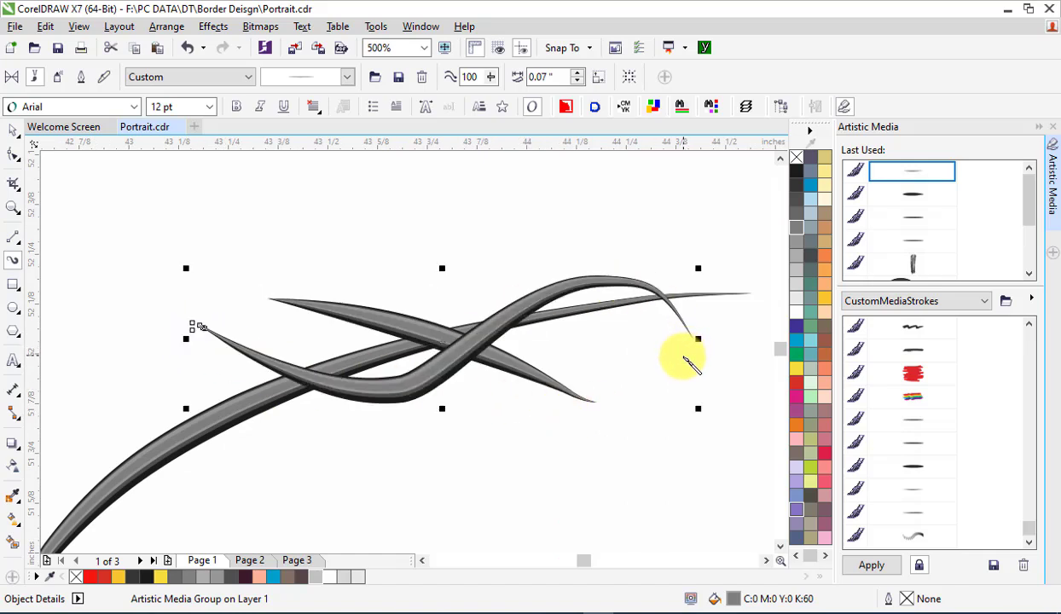
scroll(649, 362, "down", 2)
scroll(389, 294, "down", 1)
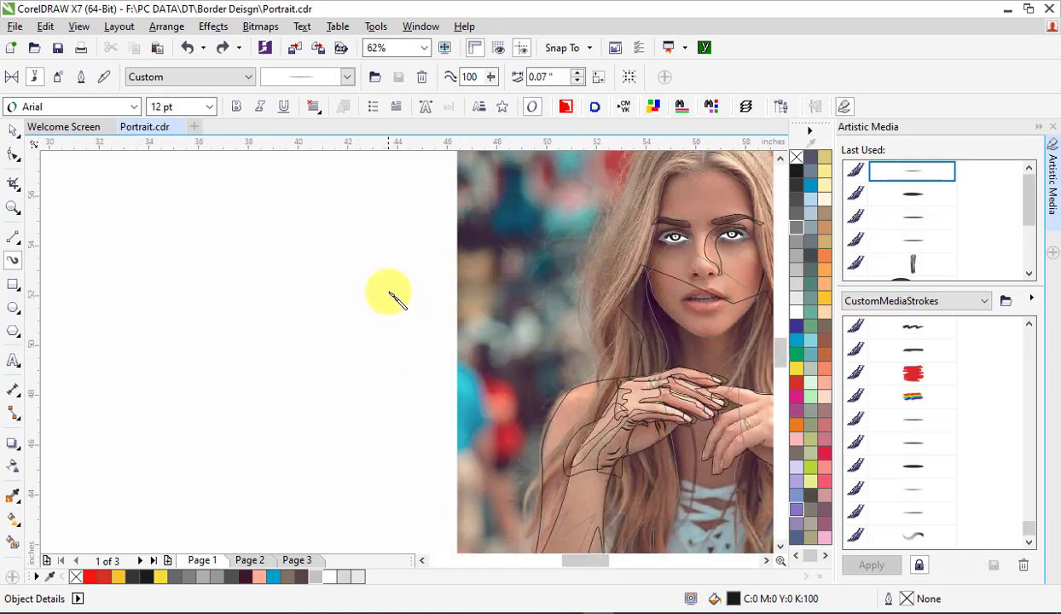
scroll(390, 294, "down", 1)
scroll(580, 384, "up", 1)
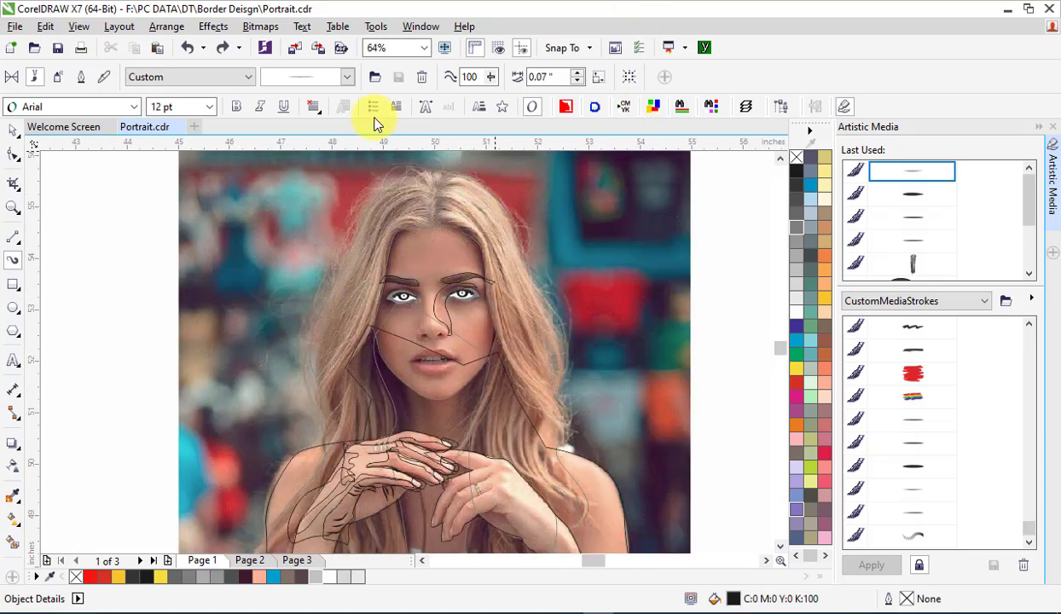
Unlock the curve tracing the woman's hair and set its outline colour to yellow.
left_click(14, 132)
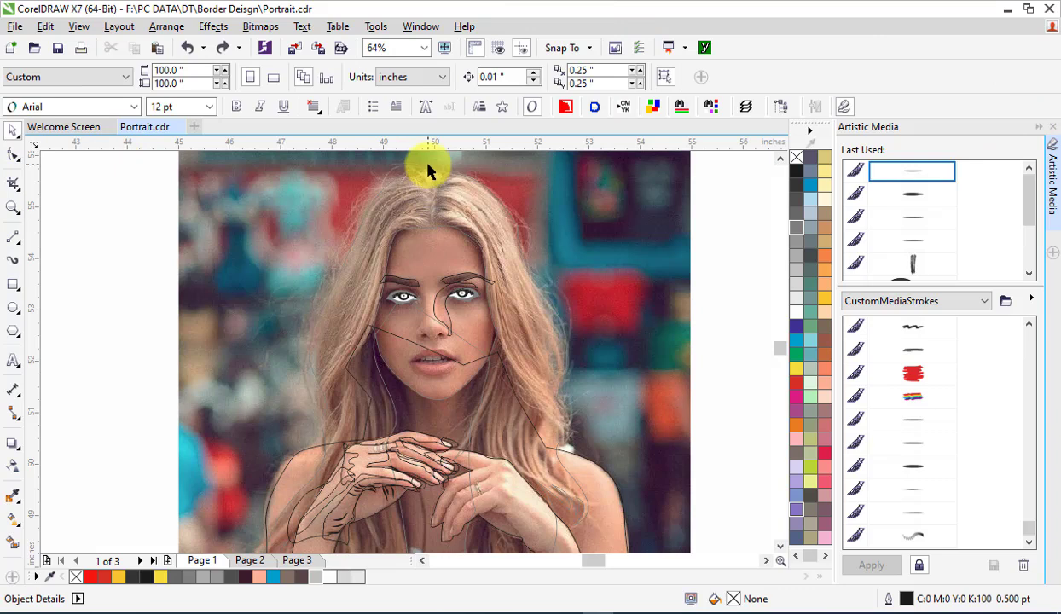
left_click(371, 207)
right_click(372, 207)
left_click(431, 215)
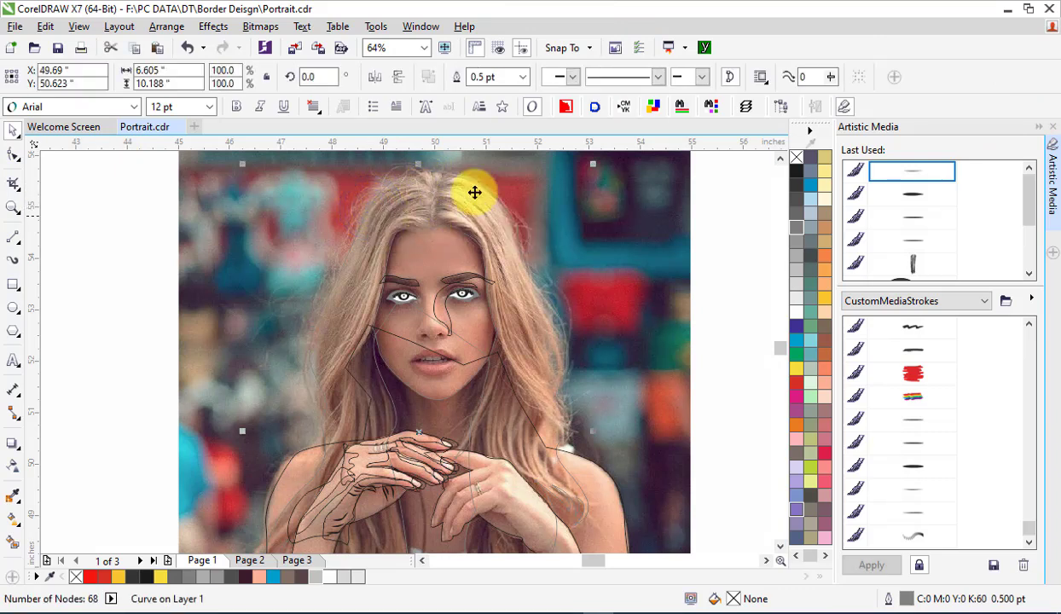
right_click(795, 366)
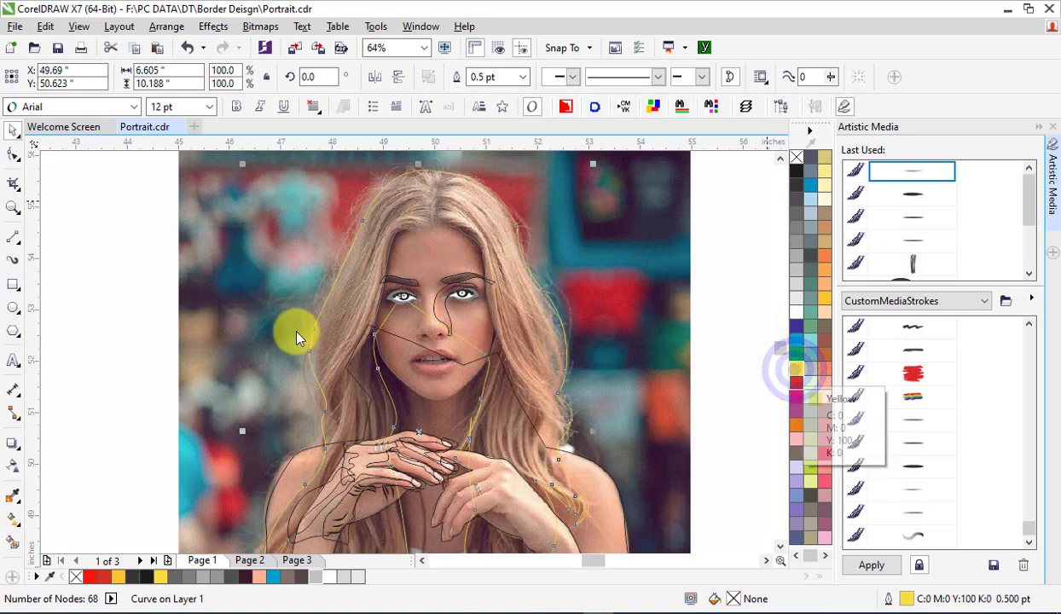
Lock the yellow hair outline curve and clear the selection.
right_click(387, 185)
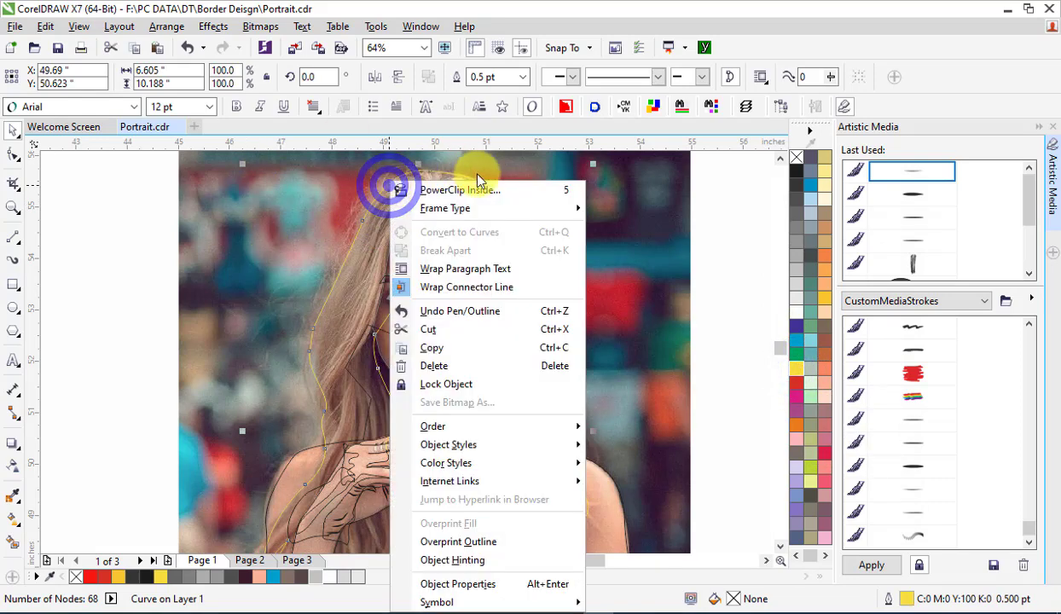
left_click(449, 389)
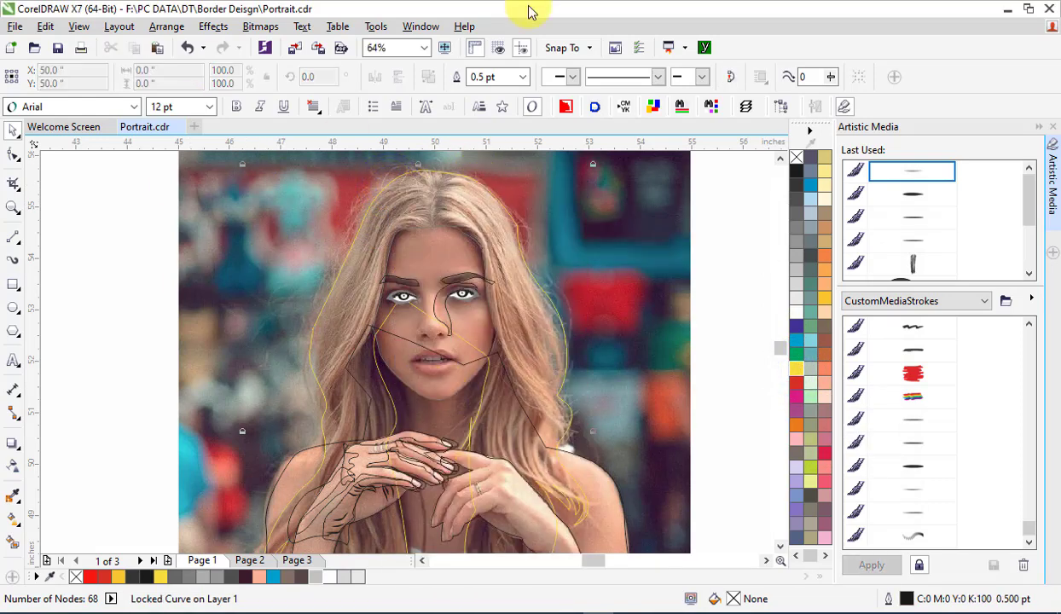
left_click(98, 269)
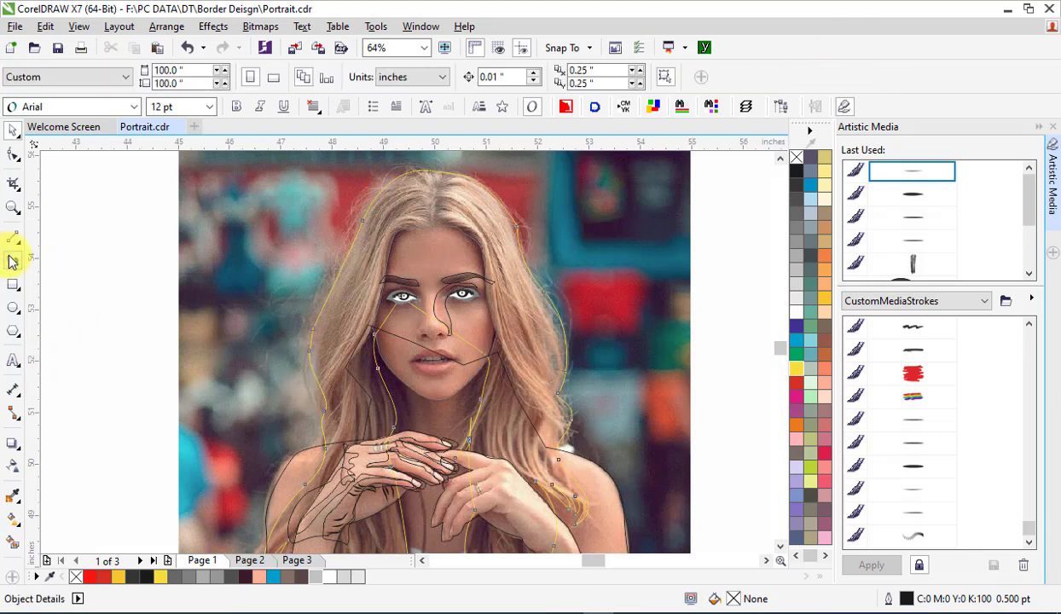
Draw an arched stroke beside the portrait with the layered grey brush and set its stroke width to 0.22 inches.
left_click(12, 262)
mouse_move(68, 387)
left_mouse_down()
mouse_move(209, 278)
mouse_move(270, 275)
left_mouse_up()
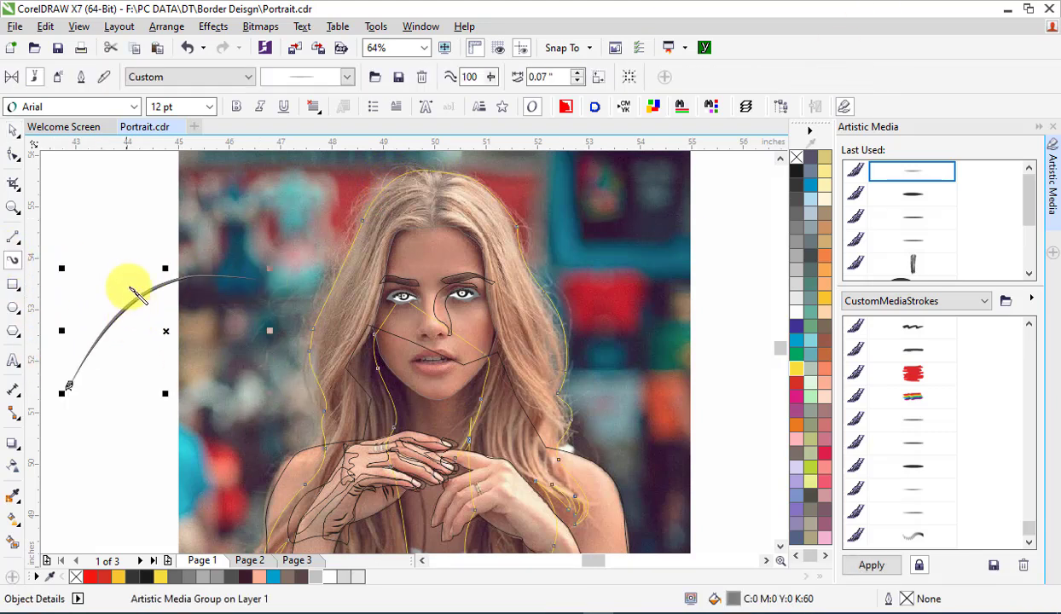
left_click(578, 74)
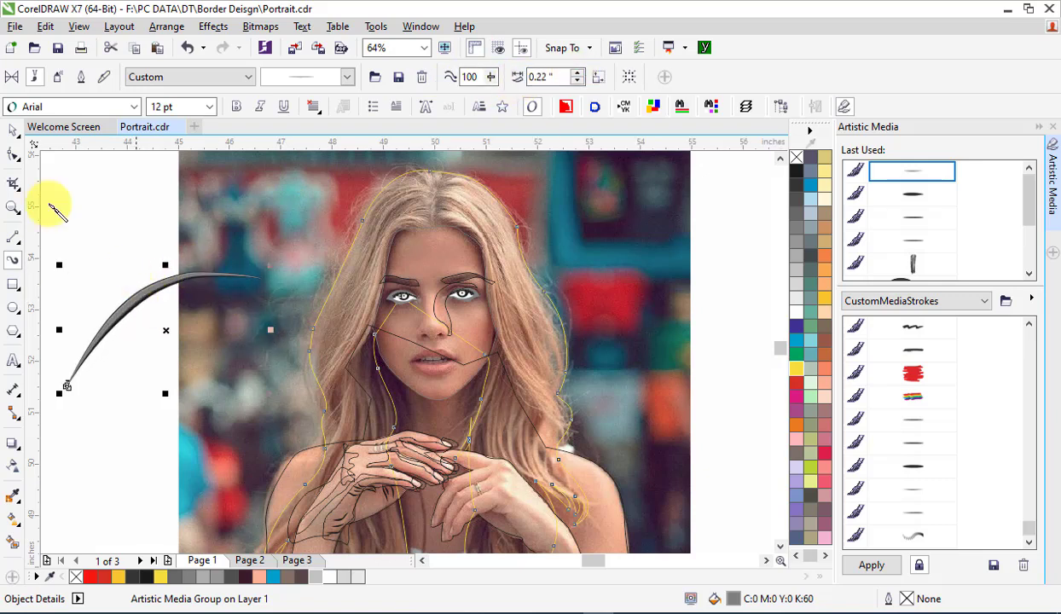
Delete the arched test stroke and draw hair strands from the parting down the left side of the woman's hair, widening them to 0.27 inches.
left_click(16, 133)
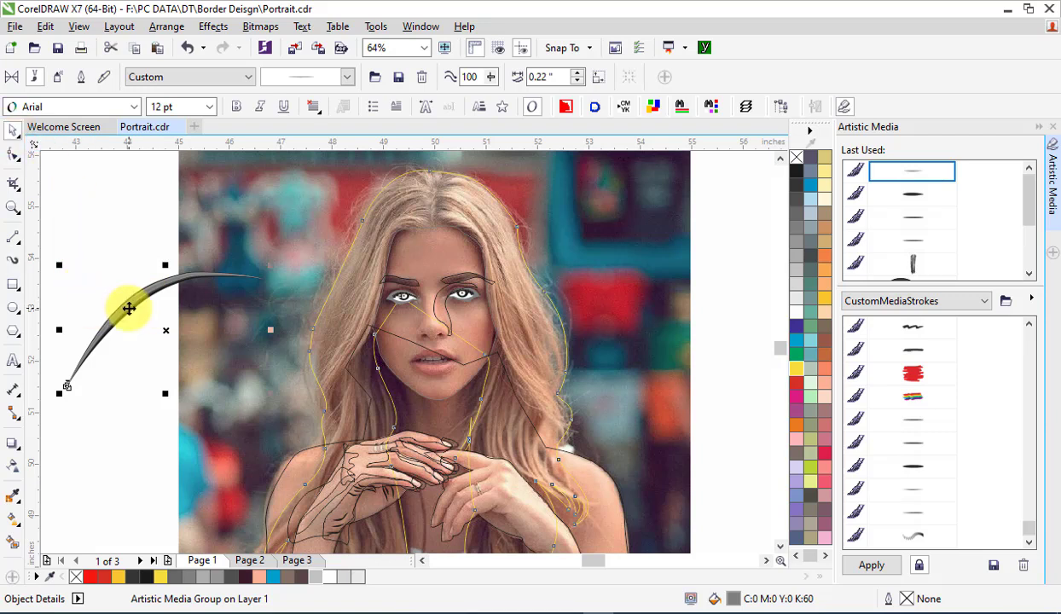
key("Delete")
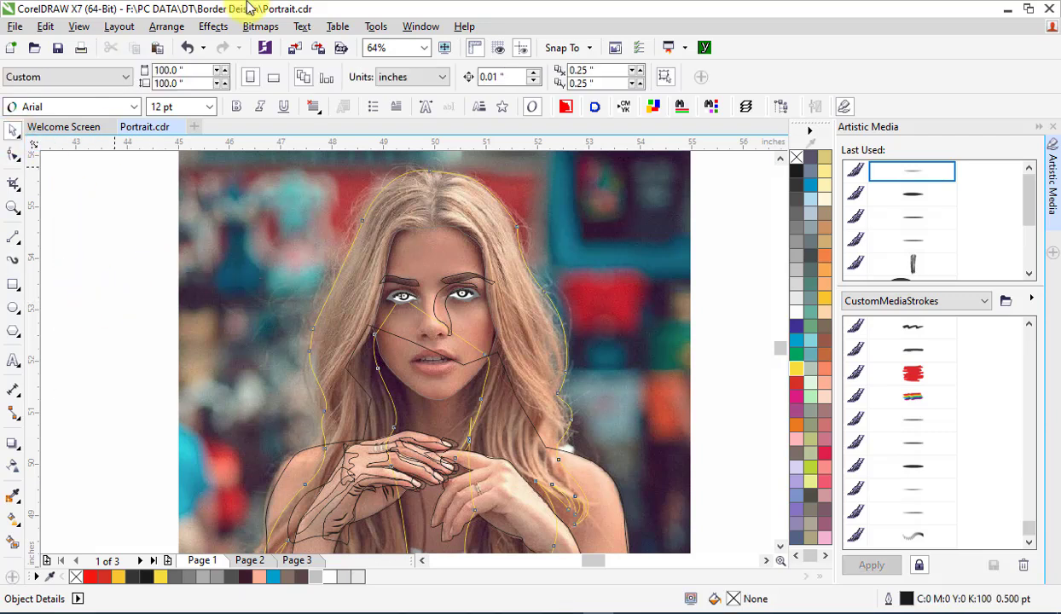
left_click(12, 264)
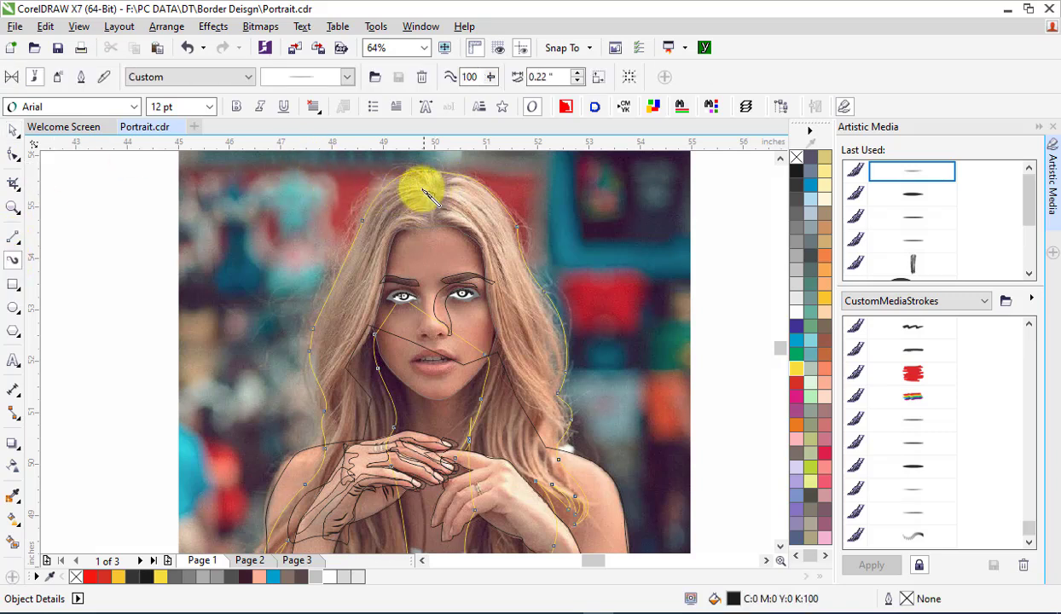
mouse_move(394, 193)
left_mouse_down()
mouse_move(361, 223)
mouse_move(321, 351)
left_mouse_up()
left_click_drag(326, 394, 324, 397)
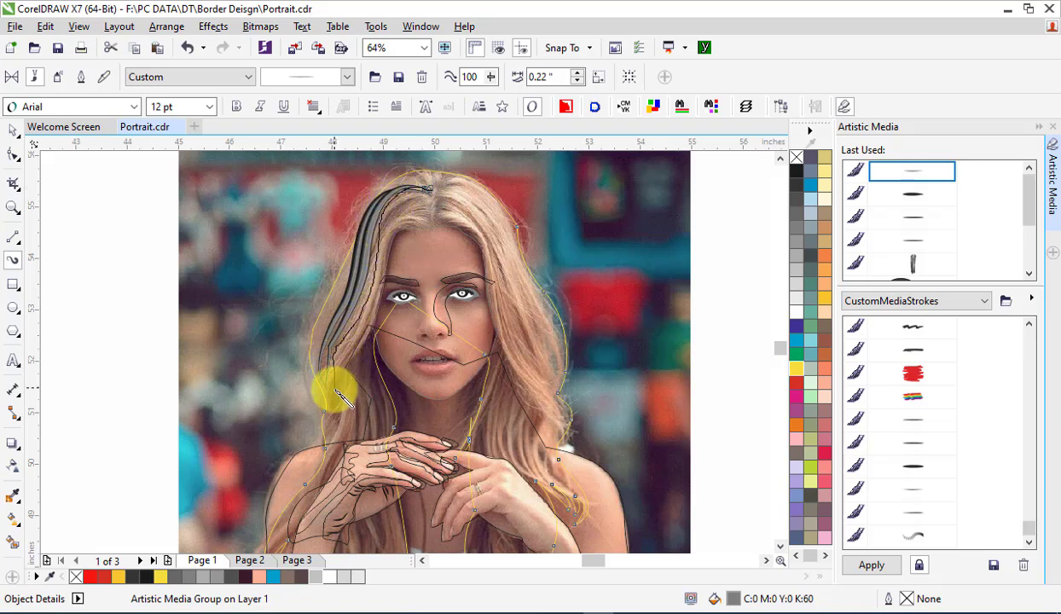
left_click_drag(337, 435, 336, 437)
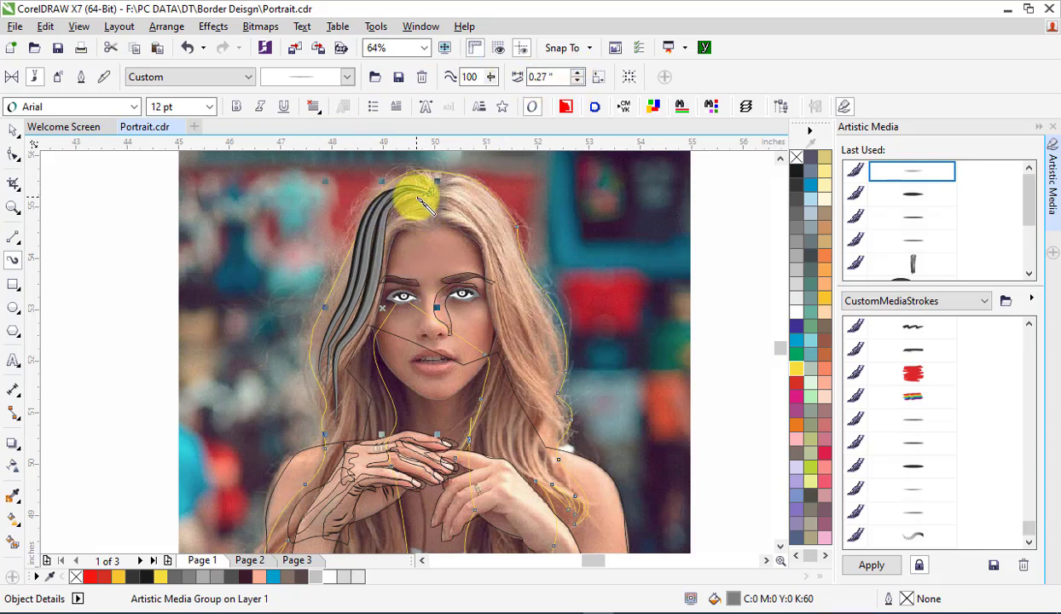
mouse_move(425, 207)
left_mouse_down()
mouse_move(380, 243)
mouse_move(362, 338)
mouse_move(332, 390)
mouse_move(331, 437)
left_mouse_up()
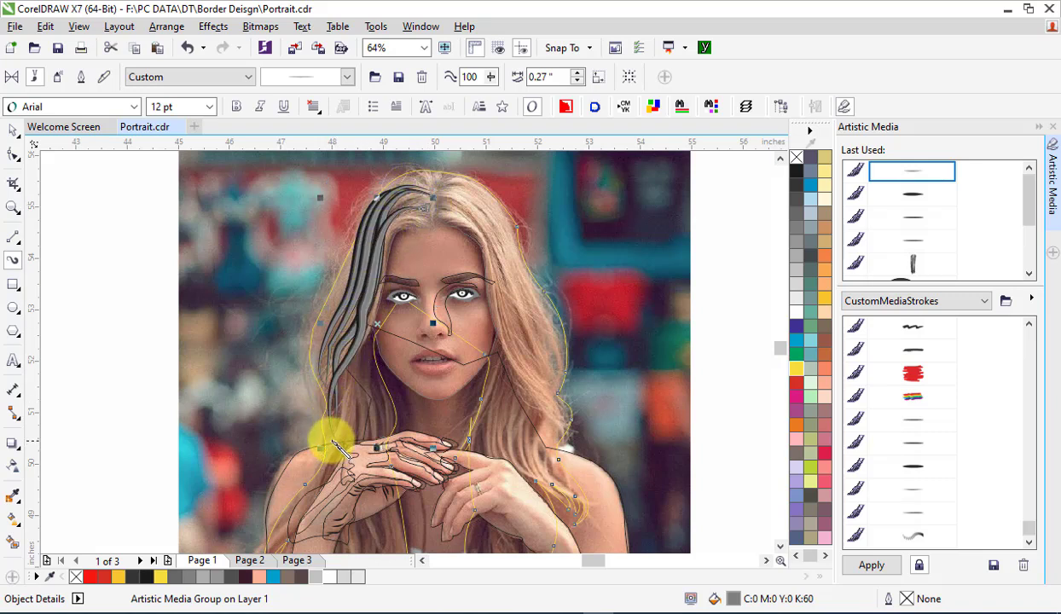
Set the brush width to 0.19 inches and draw more strands from the crown to the shoulder on the left side of the hair.
left_click(130, 244)
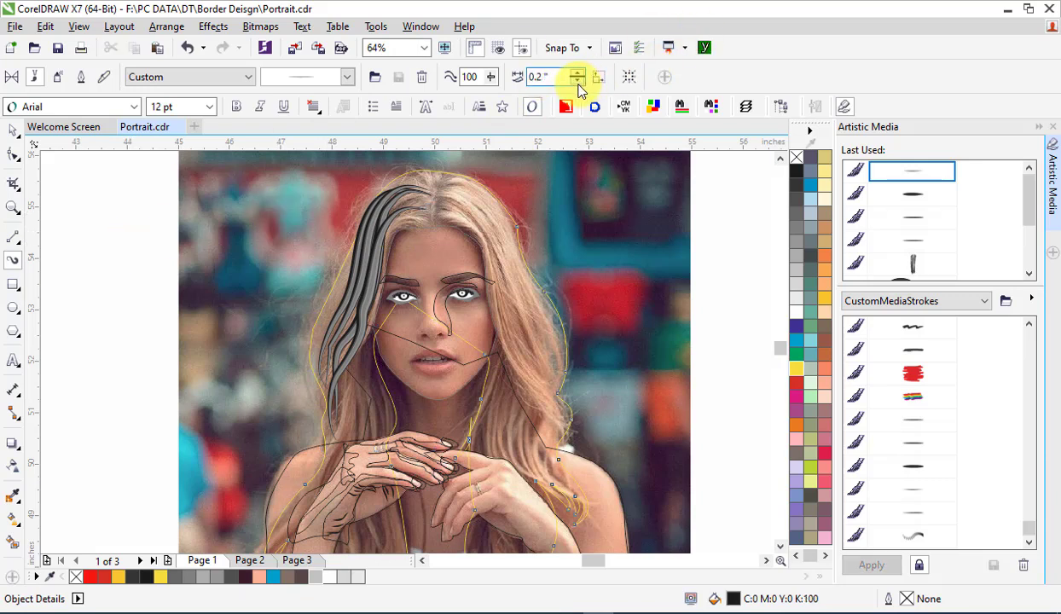
mouse_move(449, 193)
left_mouse_down()
mouse_move(425, 207)
mouse_move(433, 200)
mouse_move(415, 197)
mouse_move(384, 226)
mouse_move(384, 289)
mouse_move(322, 386)
left_mouse_up()
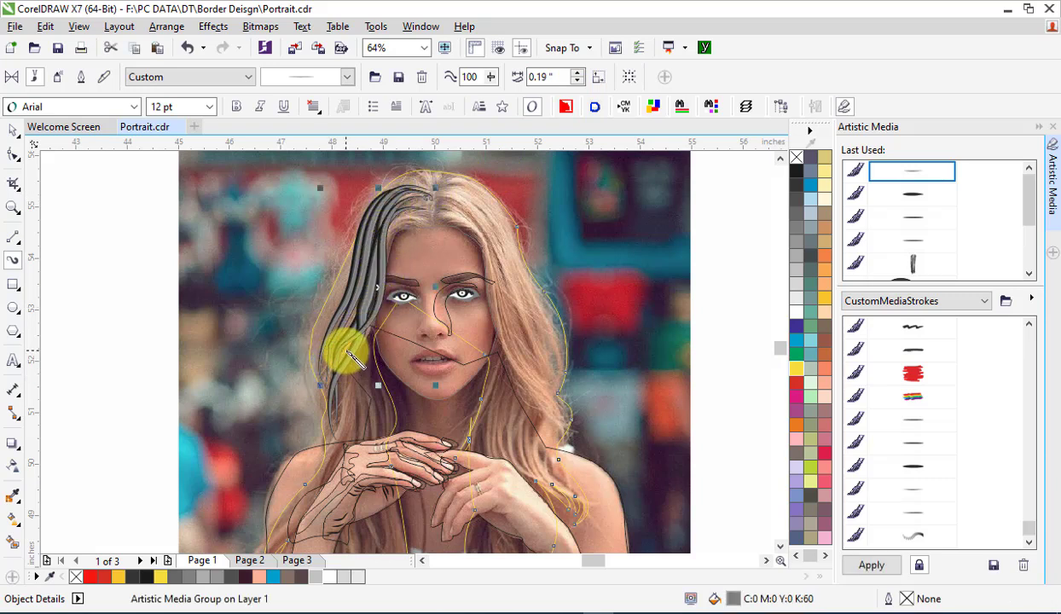
mouse_move(436, 192)
left_mouse_down()
mouse_move(385, 190)
mouse_move(346, 277)
mouse_move(312, 365)
mouse_move(336, 439)
mouse_move(398, 212)
mouse_move(336, 324)
mouse_move(325, 410)
left_mouse_up()
left_click_drag(417, 218, 323, 353)
left_click_drag(366, 249, 325, 456)
Extend the left-side hair with long 0.19-inch strands running over the shoulder and down past the hand.
scroll(334, 426, "down", 2)
mouse_move(360, 281)
left_mouse_down()
mouse_move(323, 374)
mouse_move(274, 434)
mouse_move(249, 490)
mouse_move(326, 354)
mouse_move(256, 425)
left_mouse_up()
left_click_drag(353, 203, 345, 267)
left_click_drag(367, 223, 350, 390)
mouse_move(370, 247)
left_mouse_down()
mouse_move(344, 450)
mouse_move(307, 531)
left_mouse_up()
scroll(349, 546, "down", 1)
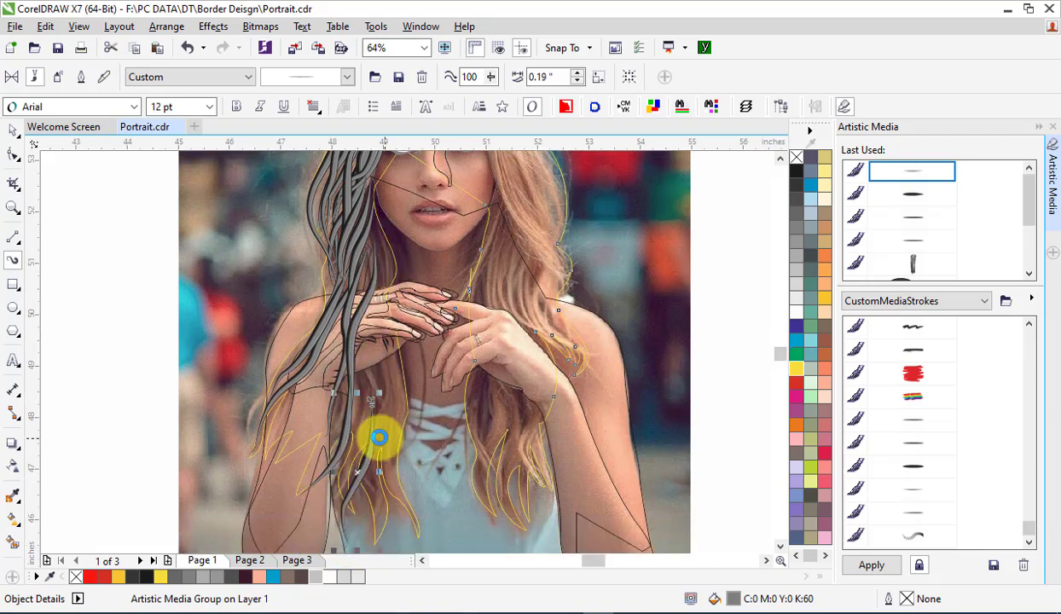
Draw 0.22-inch strands over the lower ends of the left-side hair, down to the yellow outline tips.
left_click_drag(376, 512, 373, 548)
scroll(390, 350, "down", 1)
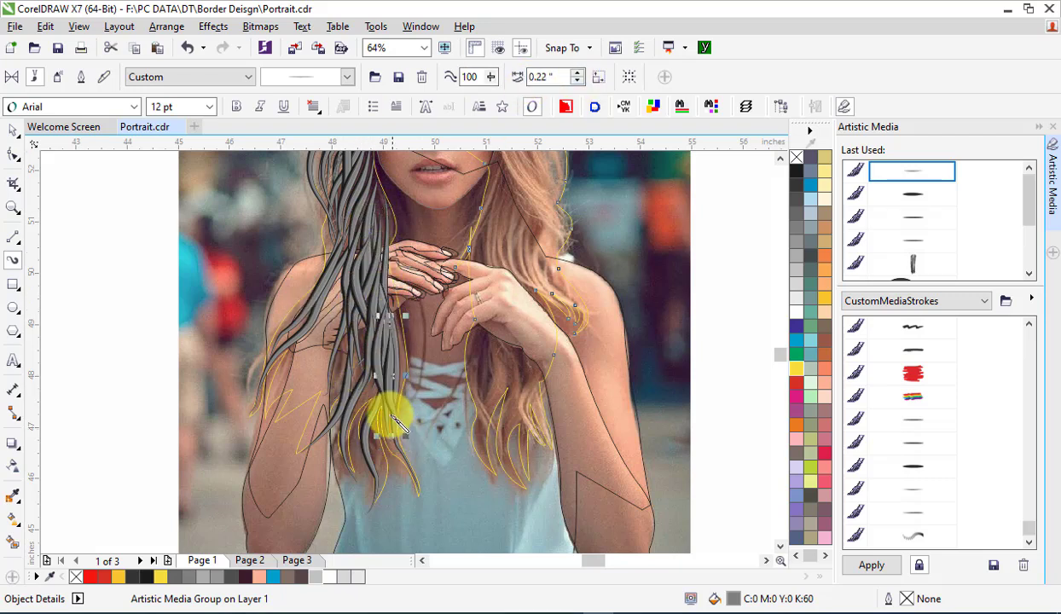
left_click_drag(361, 290, 319, 400)
left_click_drag(360, 338, 325, 396)
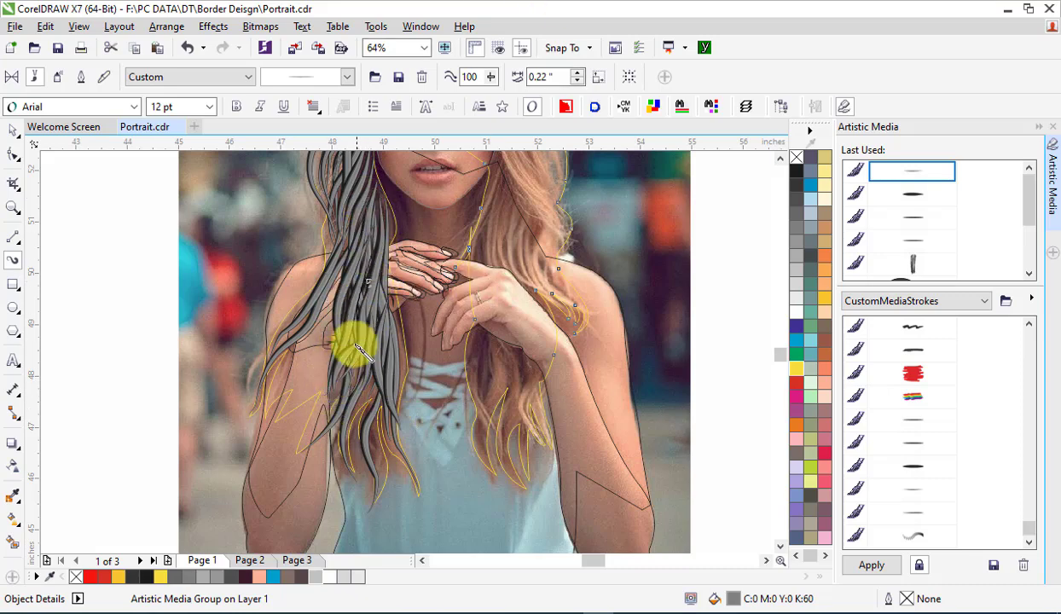
Fill the gaps in the left-side hair between cheek and shoulder with more 0.22-inch strands.
scroll(376, 290, "down", 1)
scroll(367, 221, "up", 5)
mouse_move(351, 271)
left_mouse_down()
mouse_move(332, 326)
mouse_move(328, 423)
left_mouse_up()
left_click_drag(374, 327, 345, 417)
left_click_drag(368, 292, 330, 435)
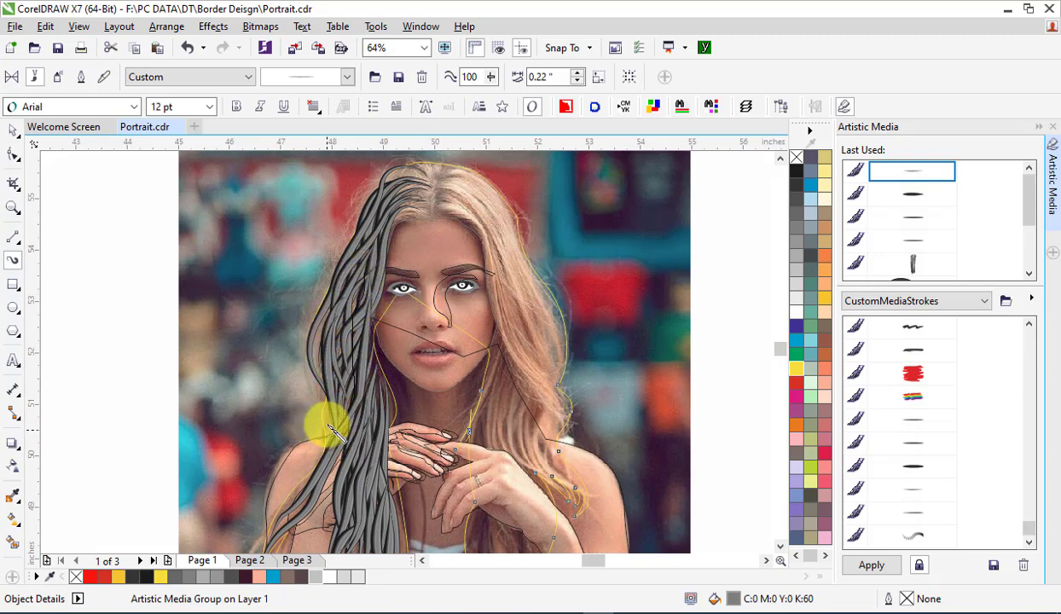
Try extra strands across the crown near the parting and undo them.
mouse_move(353, 282)
left_mouse_down()
mouse_move(384, 247)
mouse_move(381, 216)
mouse_move(435, 198)
left_mouse_up()
mouse_move(363, 228)
left_mouse_down()
mouse_move(383, 196)
mouse_move(437, 174)
mouse_move(402, 208)
mouse_move(434, 181)
mouse_move(358, 232)
left_mouse_up()
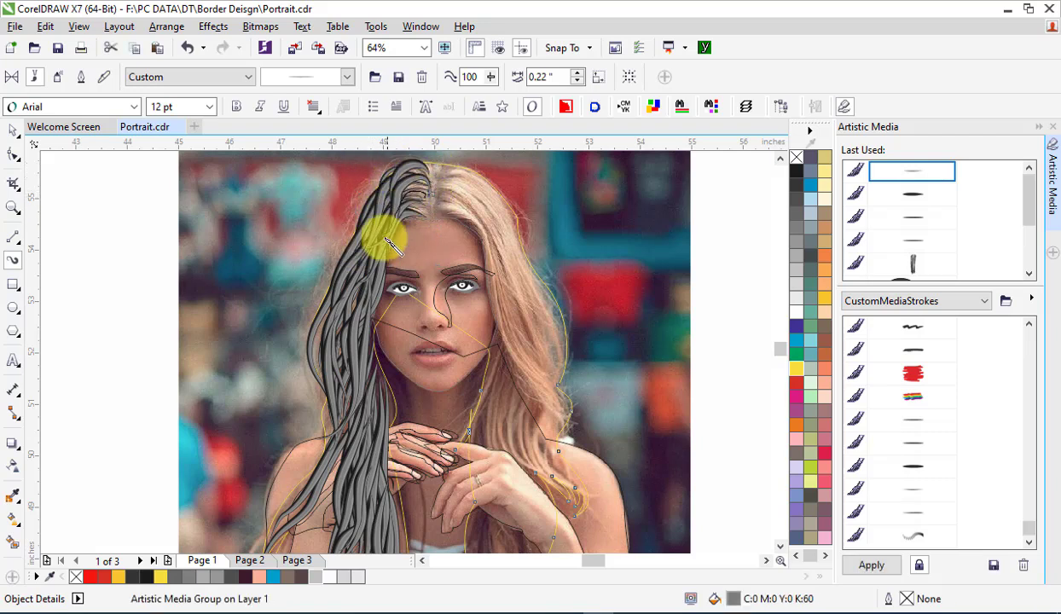
key("ctrl+z")
key("ctrl+z")
key("ctrl+z")
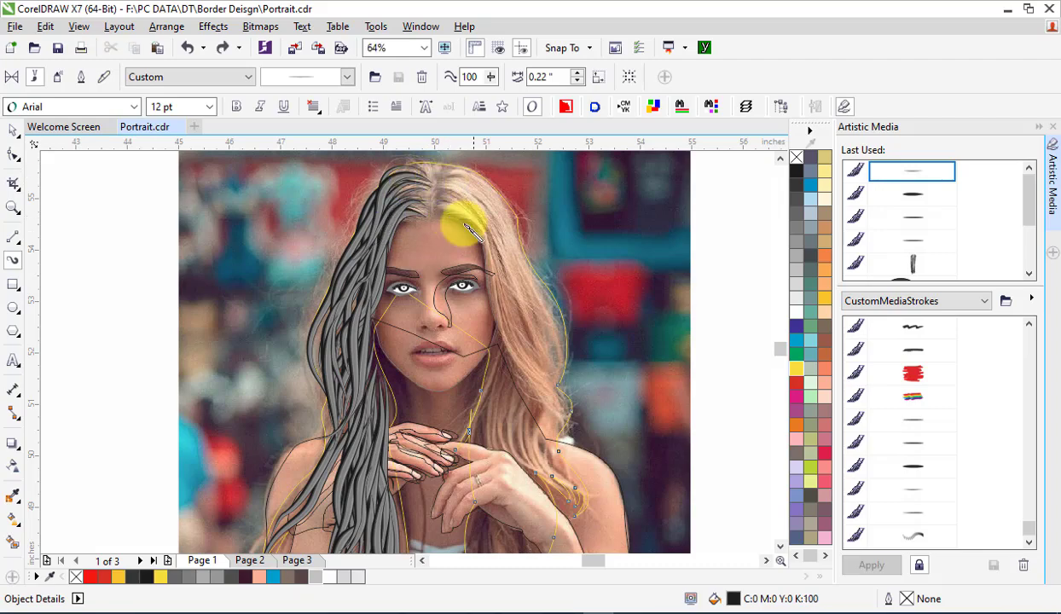
Try moving all the left-side hair strokes off the photo, and undo the move.
left_click(14, 130)
scroll(367, 263, "down", 2)
scroll(339, 271, "up", 3)
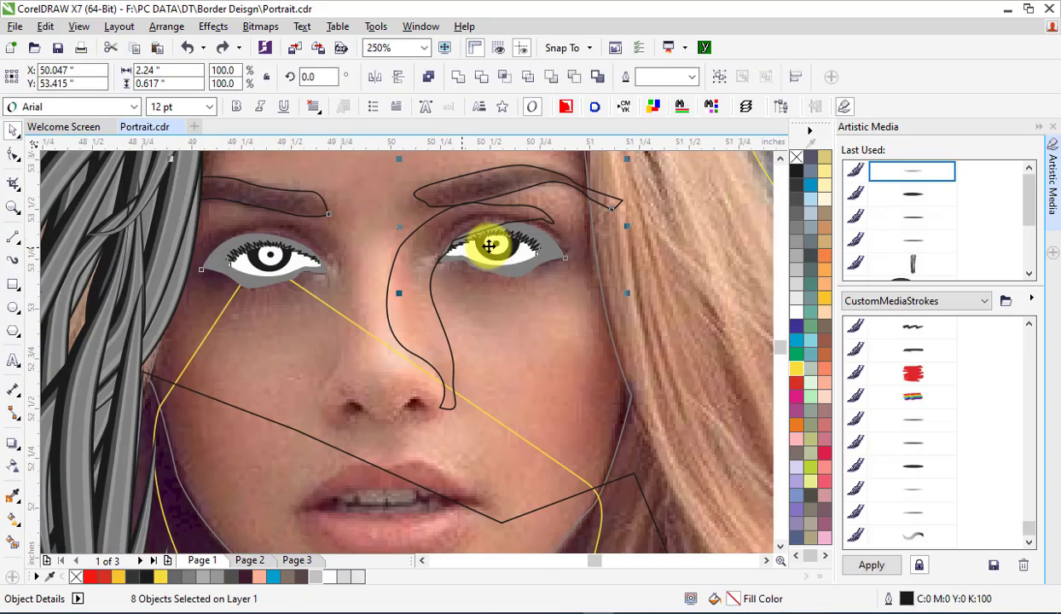
scroll(379, 284, "down", 2)
scroll(381, 284, "down", 1)
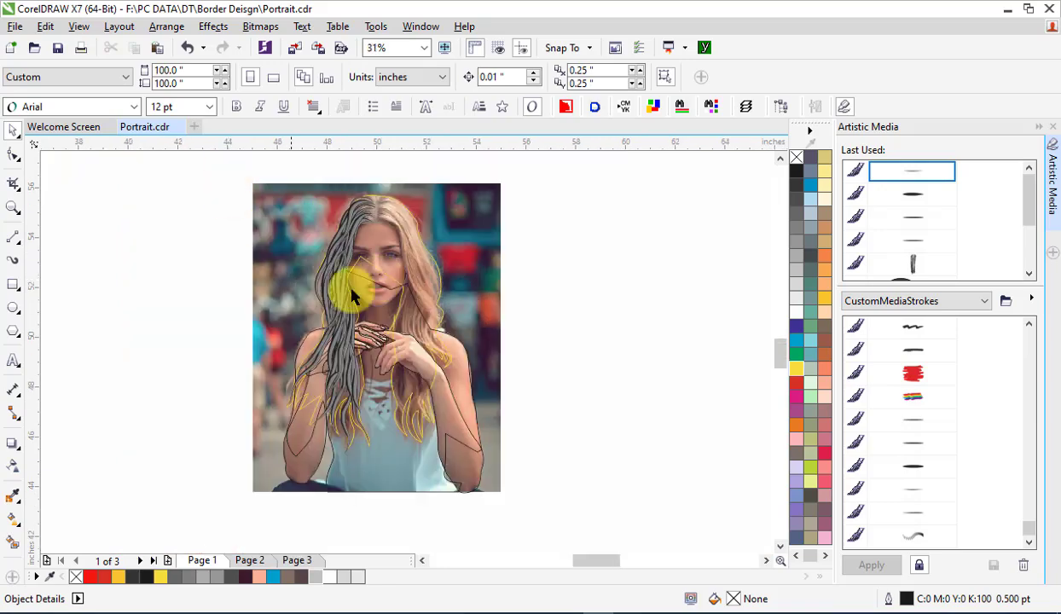
left_click_drag(241, 197, 379, 455)
left_click_drag(336, 356, 747, 353)
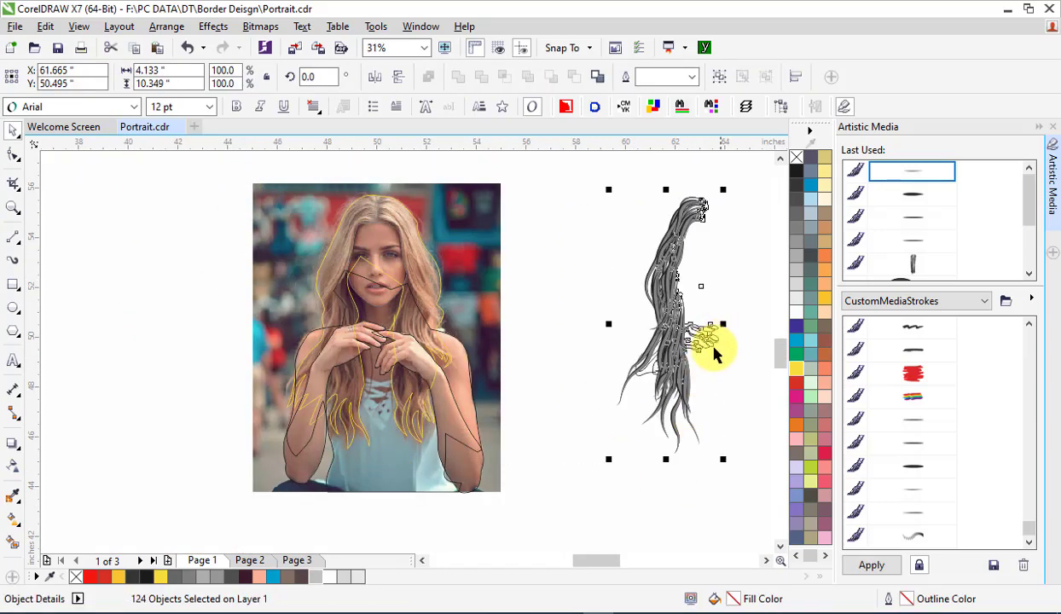
key("ctrl+z")
scroll(350, 368, "up", 3)
scroll(442, 324, "down", 2)
key("Escape")
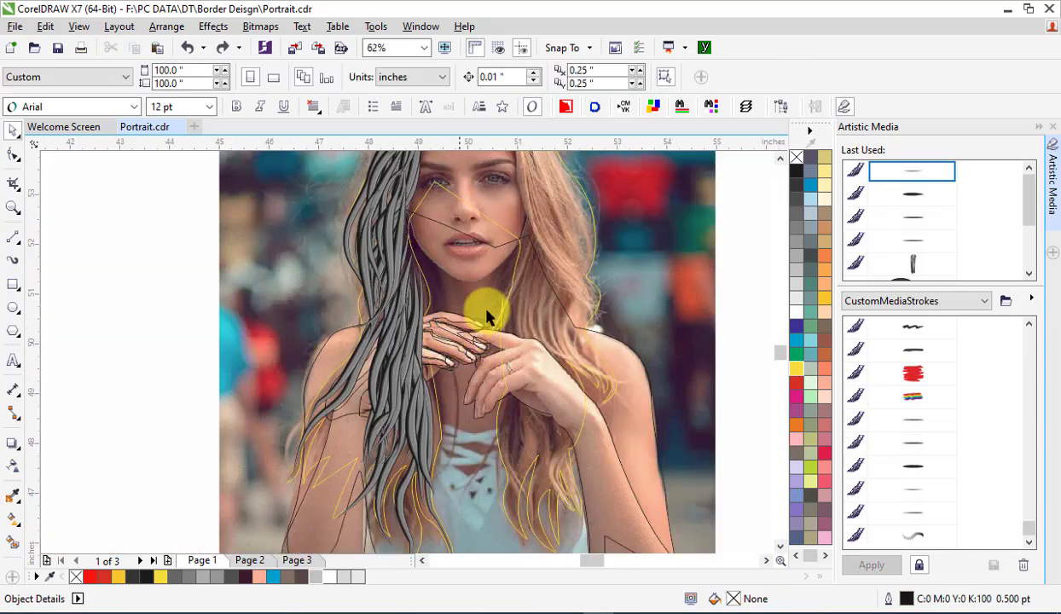
Delete the unlocked detail curves drawn over the fingers of the left-side hand.
left_click_drag(447, 383, 437, 381)
key("Delete")
left_click(445, 337)
key("Delete")
left_click(450, 337)
key("Delete")
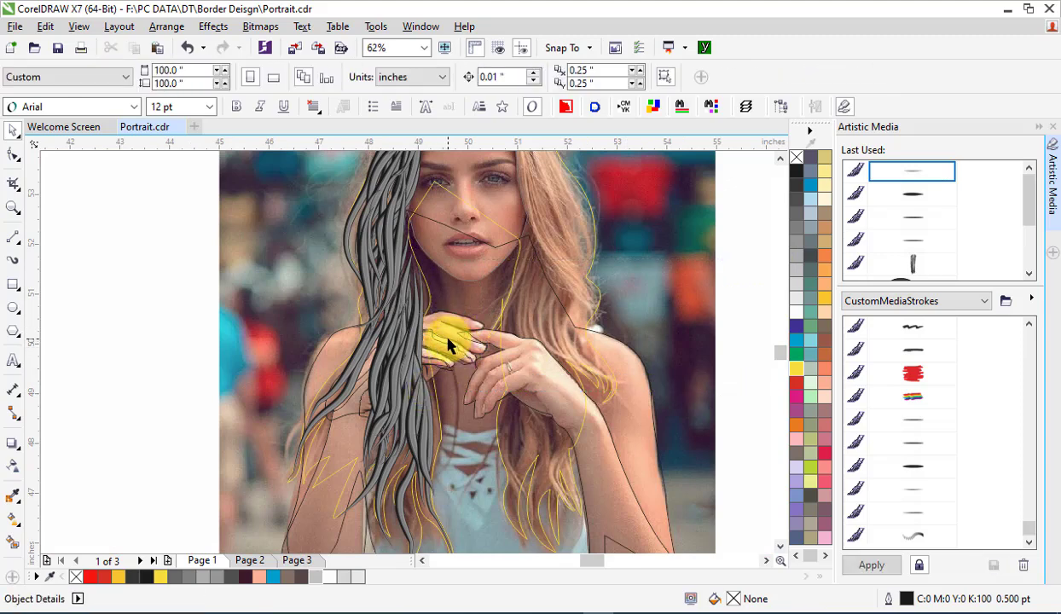
left_click(449, 353)
key("Delete")
left_click(473, 362)
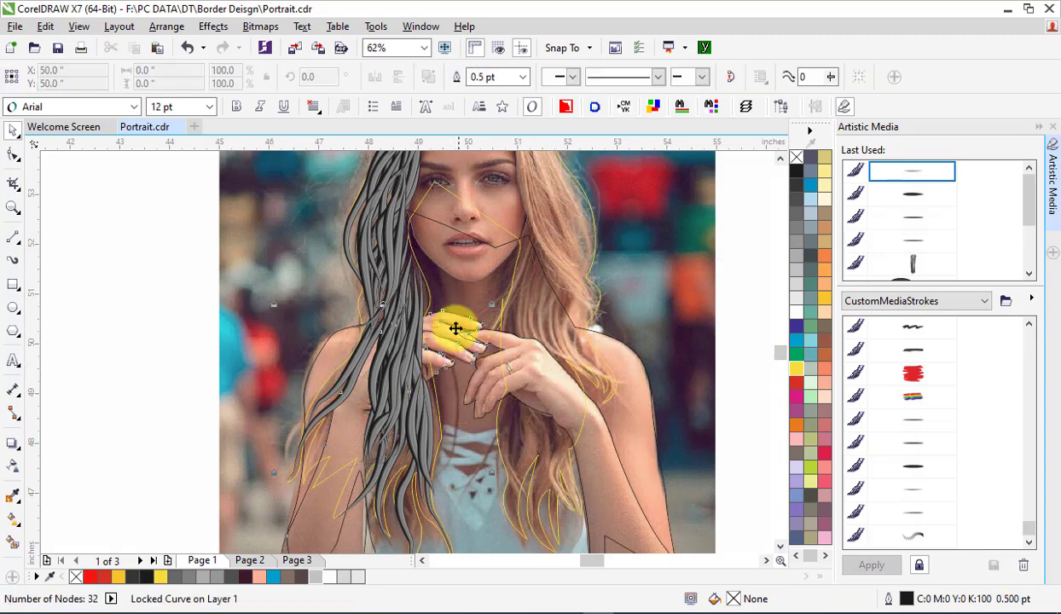
Try moving the selected hair strokes off the photo again to check the selection, undoing each move.
key("Escape")
scroll(445, 367, "down", 1)
left_click_drag(310, 185, 473, 483)
left_click_drag(413, 382, 217, 375)
key("ctrl+z")
scroll(421, 358, "up", 2)
left_click(478, 337)
key("Escape")
left_click(463, 379)
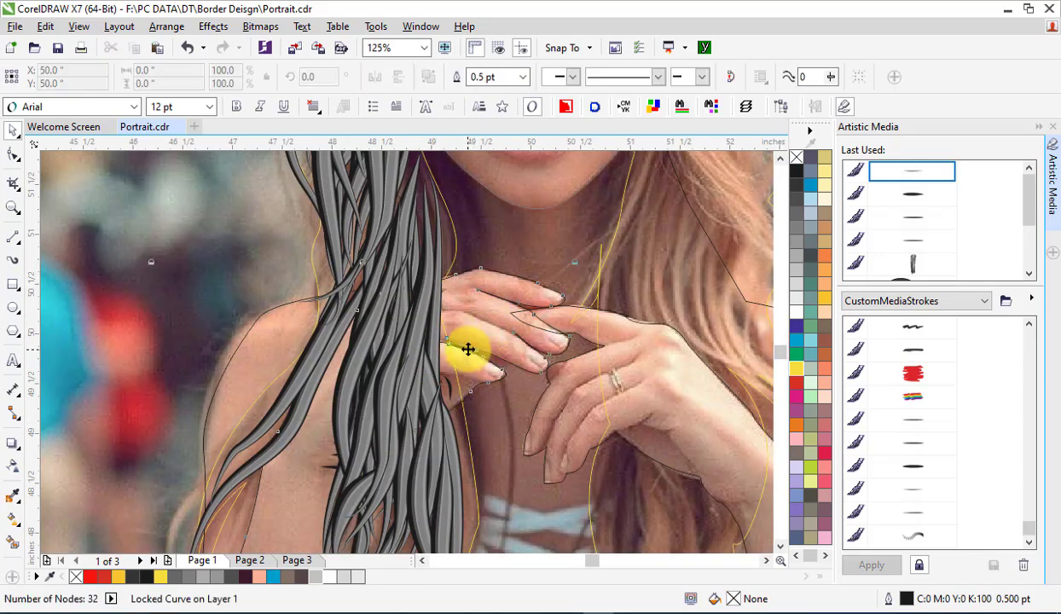
scroll(290, 218, "down", 3)
left_click_drag(246, 159, 354, 336)
left_click_drag(305, 258, 477, 289)
scroll(508, 279, "up", 2)
scroll(443, 331, "down", 3)
key("ctrl+z")
Delete the remaining stray curve on the hand beside the hair strokes.
scroll(357, 301, "up", 3)
scroll(405, 275, "up", 2)
left_click(473, 303)
key("Delete")
scroll(460, 299, "down", 3)
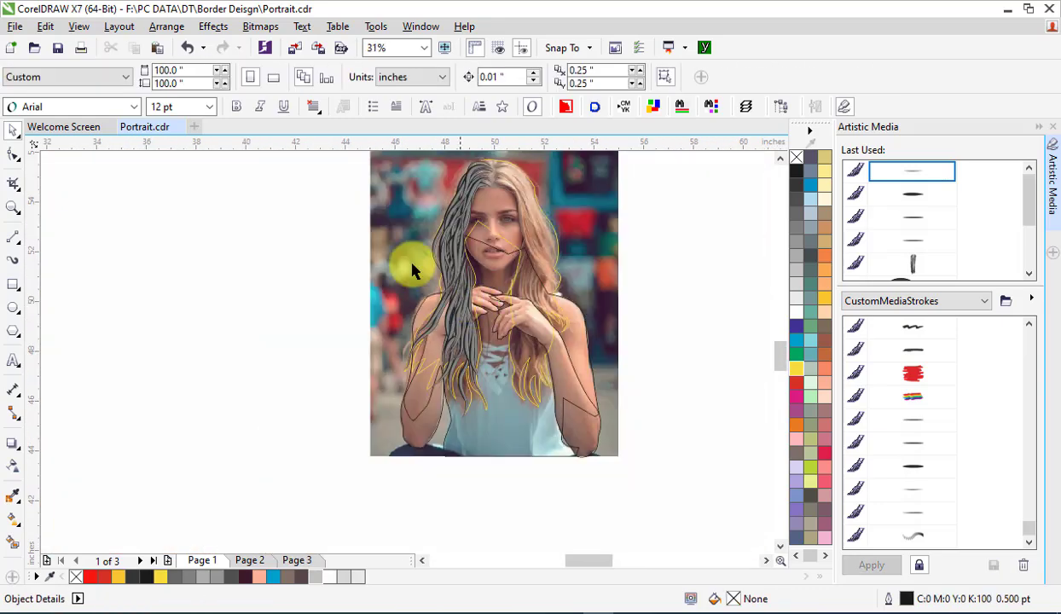
Group the left-side hair strokes and paste a copy of the group onto Page 2.
left_click(502, 236)
right_click(474, 205)
left_click(443, 244)
right_click(451, 243)
left_click(499, 384)
left_click(259, 564)
right_click(338, 283)
left_click(384, 390)
Arrange the arm and hand shape in front of the pasted hair on Page 2.
left_click(409, 450)
left_click_drag(501, 331, 609, 382)
key("ctrl+z")
right_click(487, 334)
left_click_drag(362, 290, 518, 381)
right_click(487, 328)
left_click(550, 250)
left_click(410, 451)
right_click(419, 420)
mouse_move(512, 425)
left_click(683, 429)
left_click(636, 409)
Fill the arm and hand shape with 10% black, try it without an outline, and undo the outline removal.
scroll(452, 338, "up", 1)
left_click(450, 337)
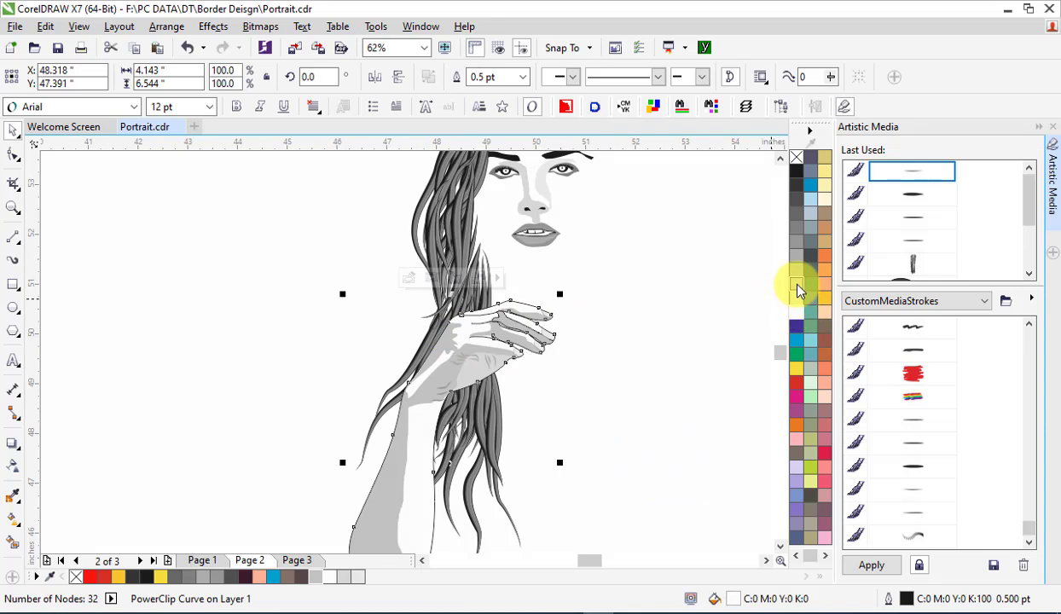
scroll(592, 342, "down", 2)
right_click(795, 157)
left_click(636, 356)
key("ctrl+z")
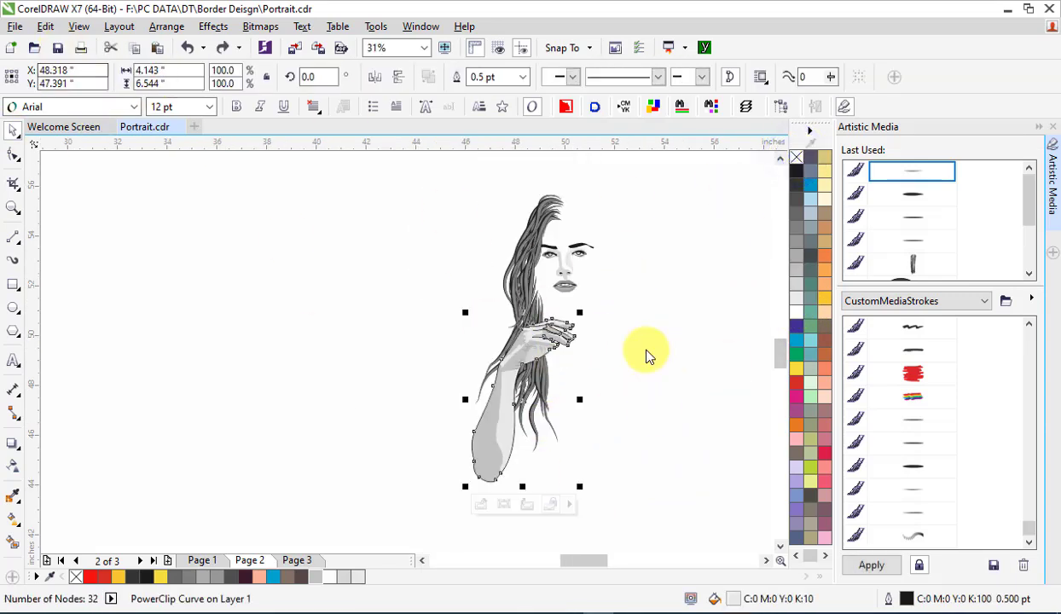
View the whole drawing on Page 2 and return to Page 1.
left_click(464, 182)
key("F4")
key("Page_Up")
key("Page_Up")
key("Escape")
Delete the grouped hair strokes covering the left side of the photo on Page 1.
scroll(584, 276, "down", 1)
left_click_drag(398, 196, 661, 446)
scroll(444, 331, "up", 1)
left_click(438, 410)
scroll(430, 415, "down", 1)
left_click(460, 366)
left_click(481, 360)
left_click(471, 343)
left_click(425, 294)
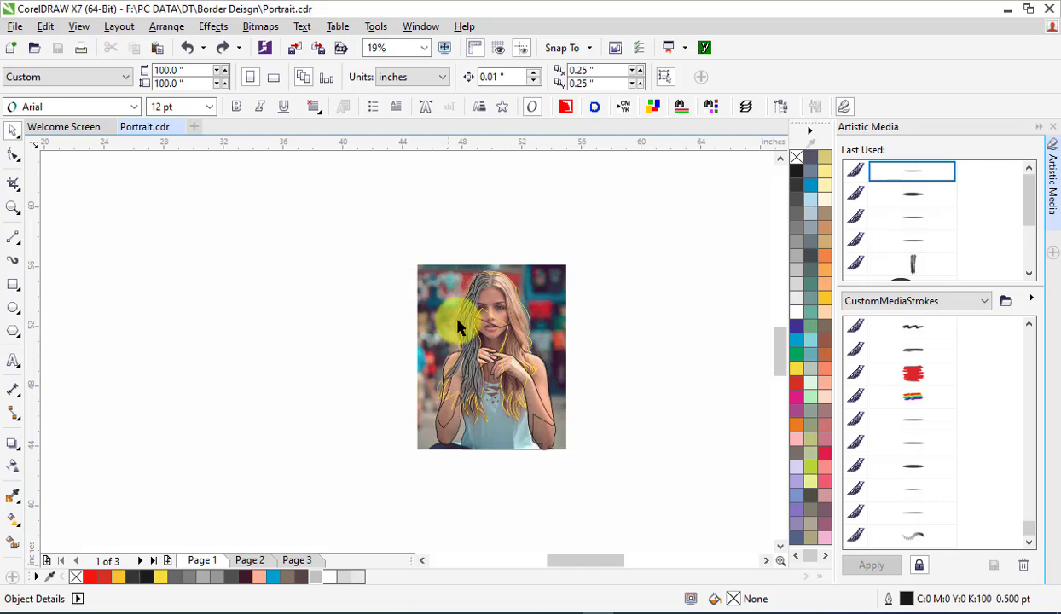
left_click(424, 290)
scroll(476, 288, "up", 2)
right_click(469, 278)
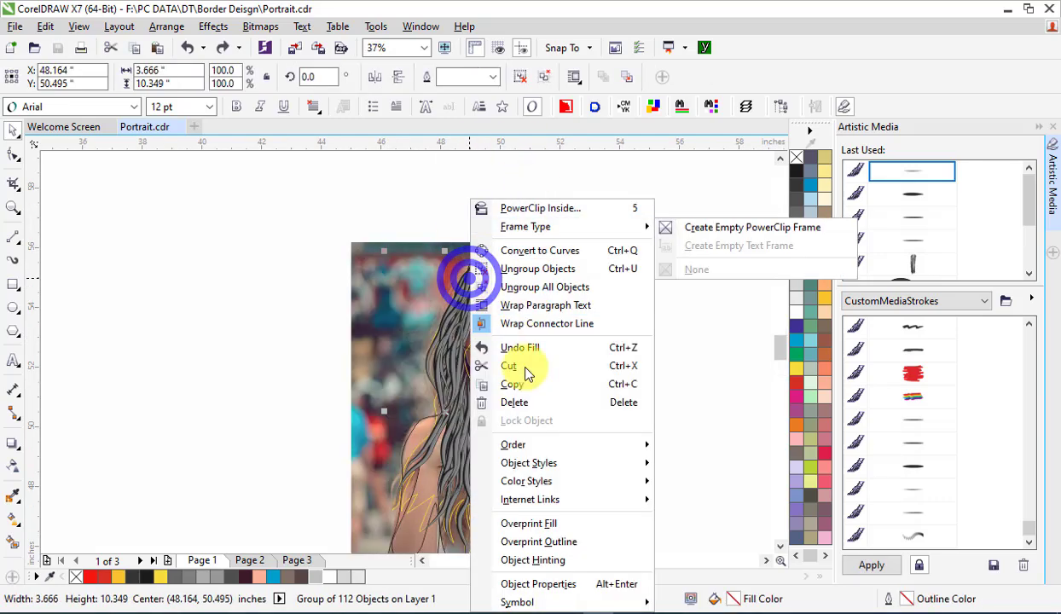
left_click_drag(458, 356, 355, 357)
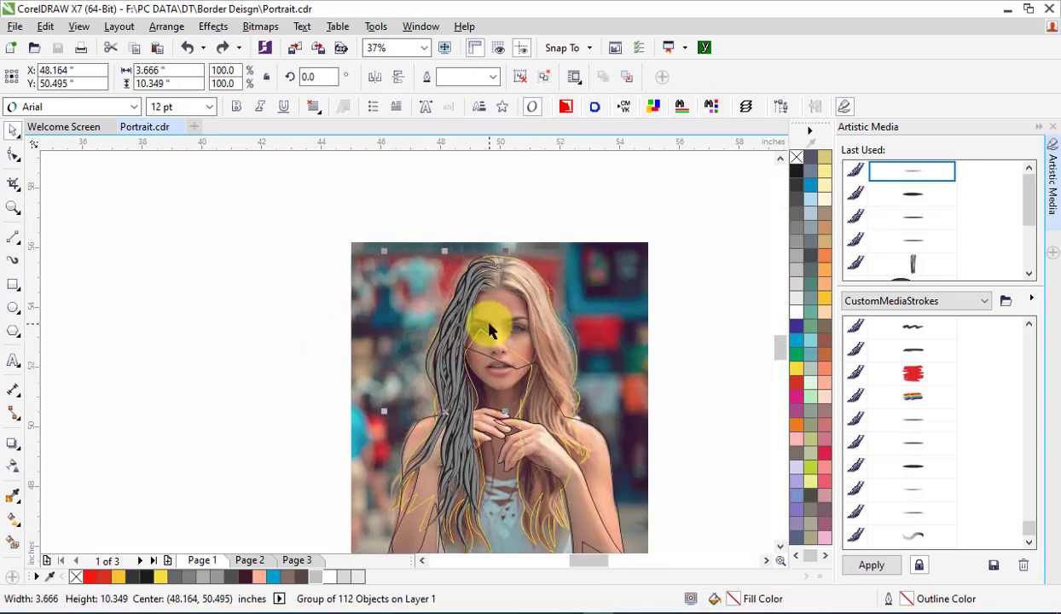
key("Delete")
Draw the first hair strands from the parting down the right side of the woman's hair with the custom brush.
key("F2")
left_click_drag(474, 254, 656, 441)
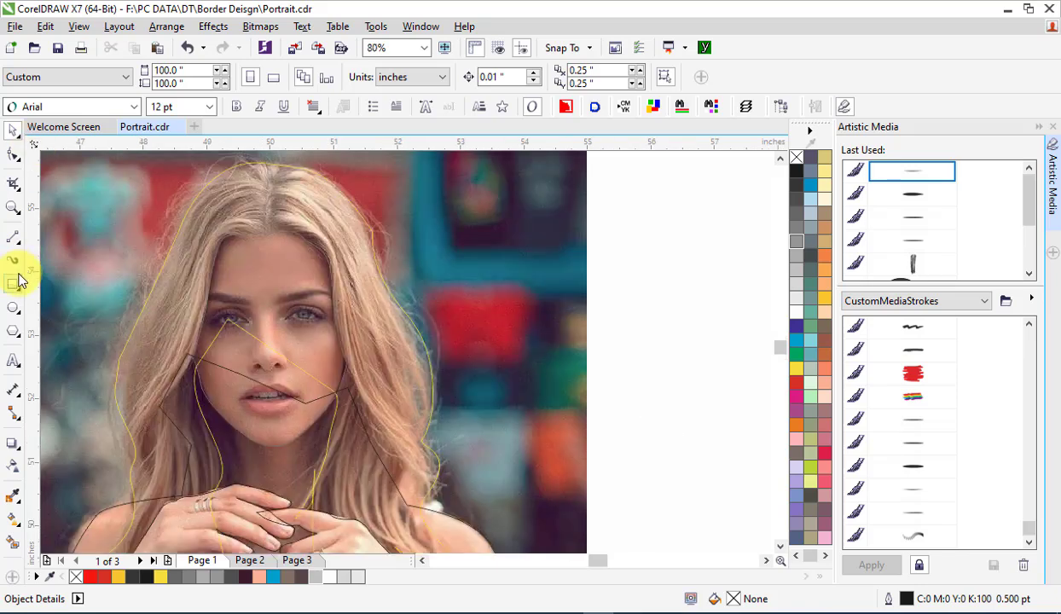
left_click(14, 260)
mouse_move(390, 317)
left_mouse_down()
mouse_move(346, 235)
mouse_move(419, 416)
mouse_move(576, 83)
mouse_move(360, 238)
left_mouse_up()
mouse_move(280, 179)
left_mouse_down()
mouse_move(345, 248)
mouse_move(409, 396)
left_mouse_up()
mouse_move(275, 213)
left_mouse_down()
mouse_move(324, 235)
mouse_move(362, 360)
mouse_move(419, 441)
left_mouse_up()
mouse_move(277, 199)
left_mouse_down()
mouse_move(301, 182)
mouse_move(327, 208)
left_mouse_up()
Add interwoven strands at 0.15 inches wide from the crown down past the right cheek to the shoulder.
mouse_move(273, 177)
left_mouse_down()
mouse_move(390, 343)
mouse_move(411, 416)
left_mouse_up()
left_click_drag(320, 203, 422, 371)
mouse_move(327, 251)
left_mouse_down()
mouse_move(356, 386)
mouse_move(411, 450)
left_mouse_up()
mouse_move(280, 213)
left_mouse_down()
mouse_move(324, 249)
mouse_move(357, 381)
mouse_move(394, 460)
mouse_move(427, 493)
left_mouse_up()
mouse_move(279, 213)
left_mouse_down()
mouse_move(403, 426)
mouse_move(431, 499)
left_mouse_up()
left_click_drag(365, 280, 367, 283)
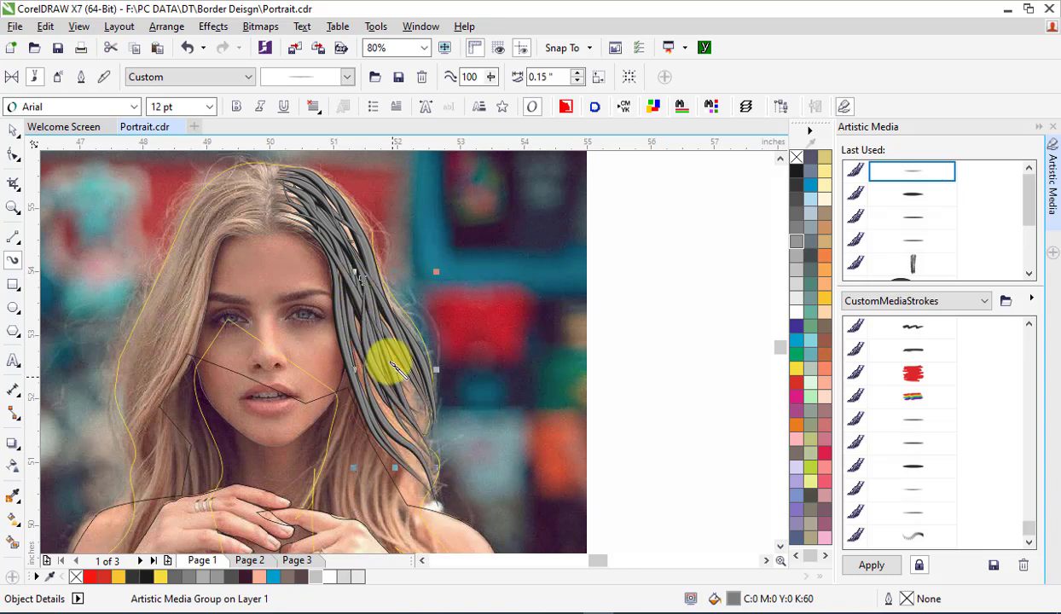
Draw 0.15-inch strands over the middle of the right-side hair, from cheek level down over the shoulder.
left_click_drag(395, 322, 406, 447)
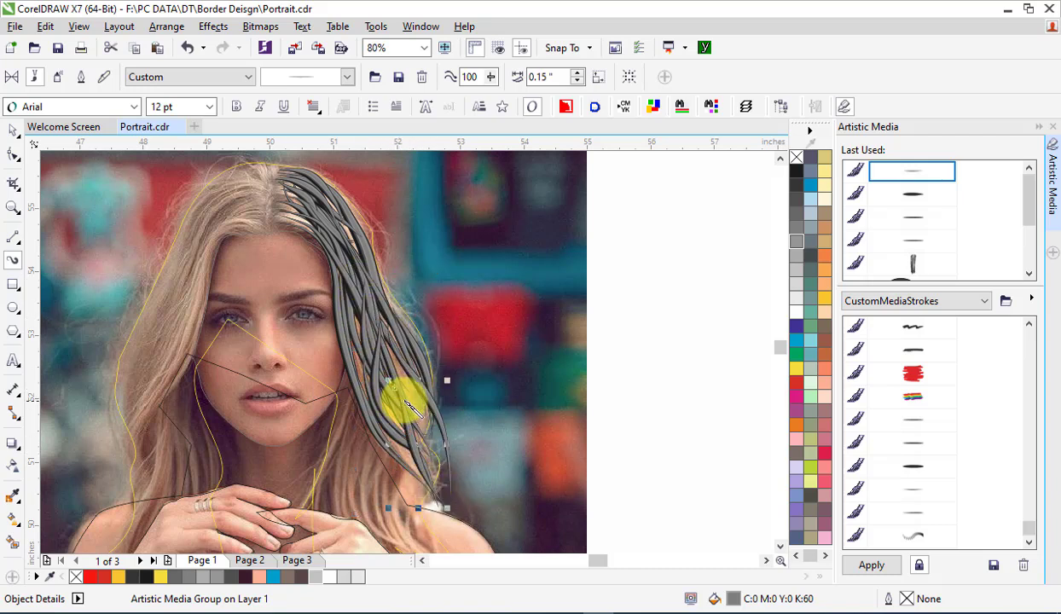
left_click_drag(386, 332, 385, 426)
scroll(434, 461, "down", 3)
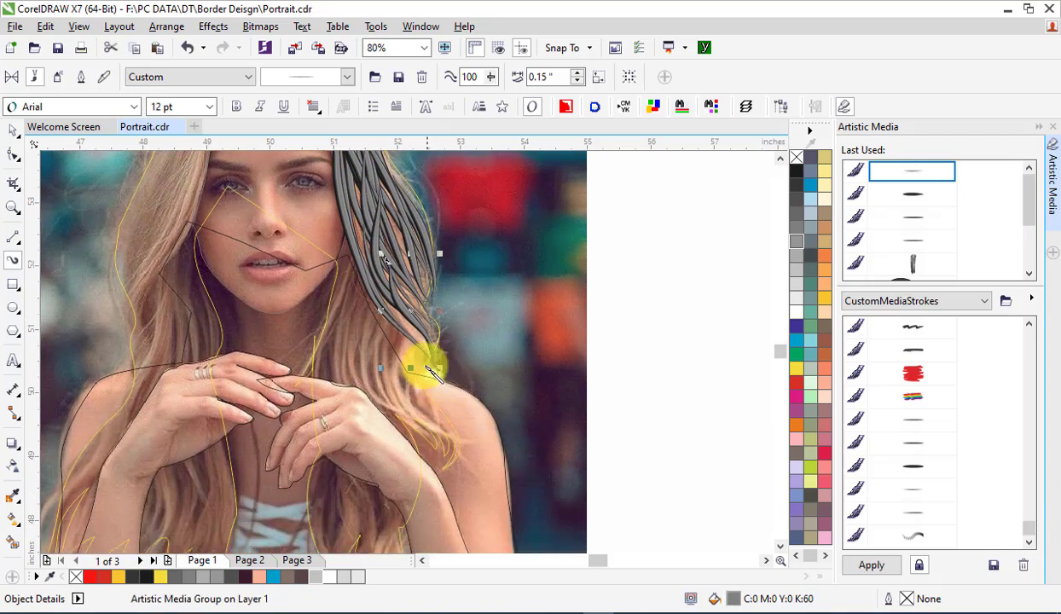
left_click_drag(442, 458, 414, 335)
left_click_drag(445, 452, 424, 381)
mouse_move(356, 201)
left_mouse_down()
mouse_move(345, 294)
mouse_move(351, 384)
left_mouse_up()
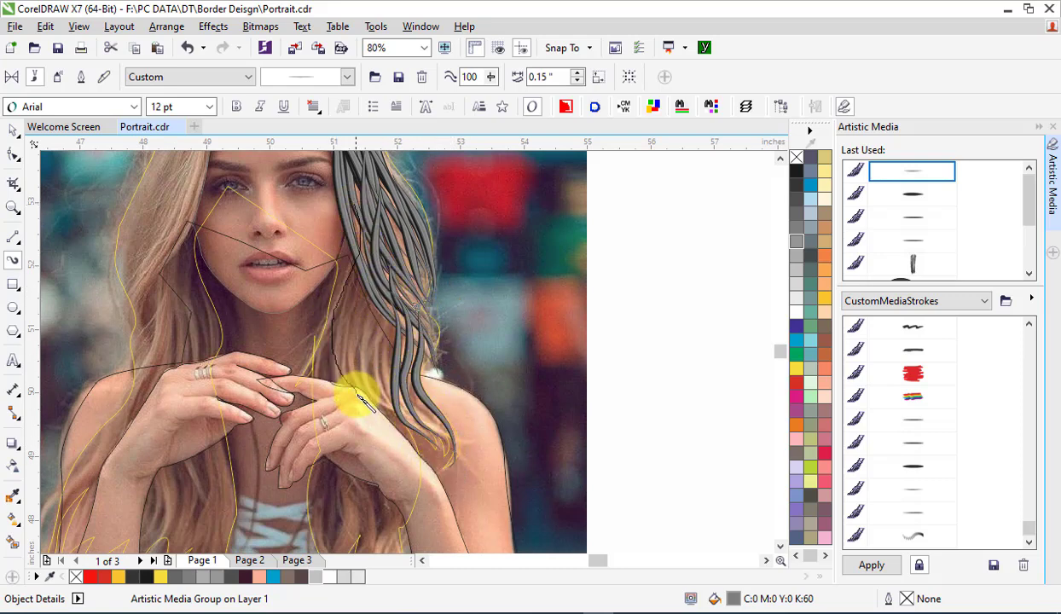
mouse_move(386, 277)
left_mouse_down()
mouse_move(357, 306)
mouse_move(392, 419)
left_mouse_up()
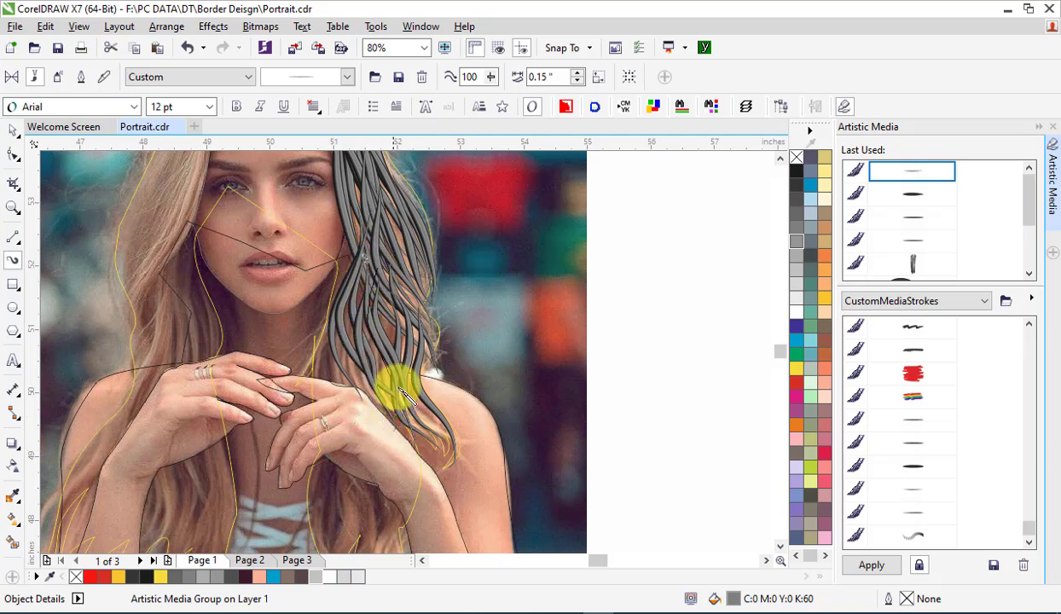
Draw 0.15-inch strands from below the chin over the hand on the right down to the chest.
scroll(369, 458, "down", 2)
mouse_move(344, 286)
left_mouse_down()
mouse_move(319, 440)
mouse_move(320, 493)
left_mouse_up()
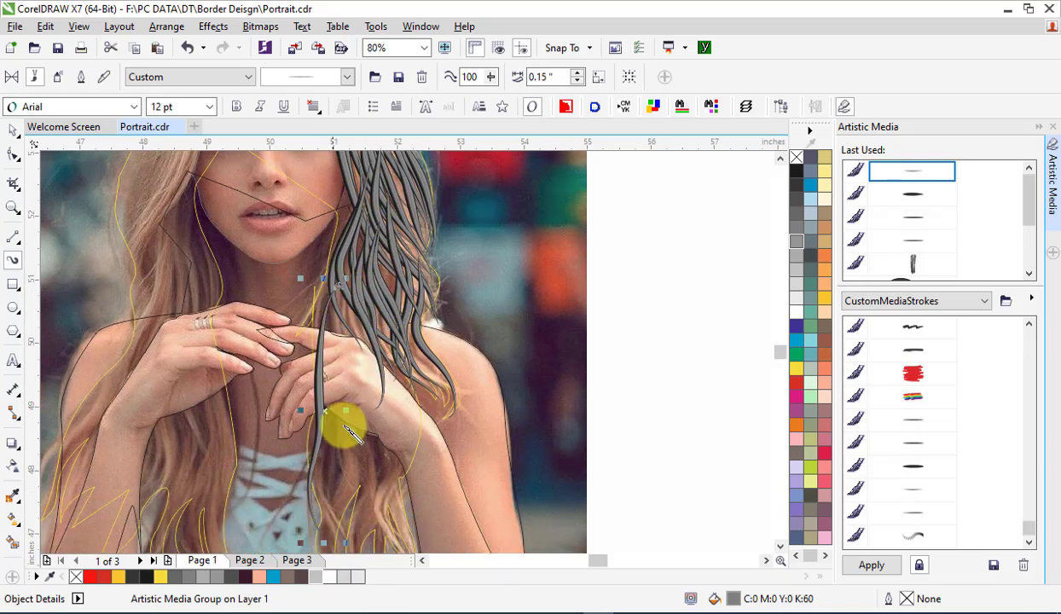
key("ctrl+z")
left_click_drag(337, 233, 319, 356)
key("ctrl+shift+z")
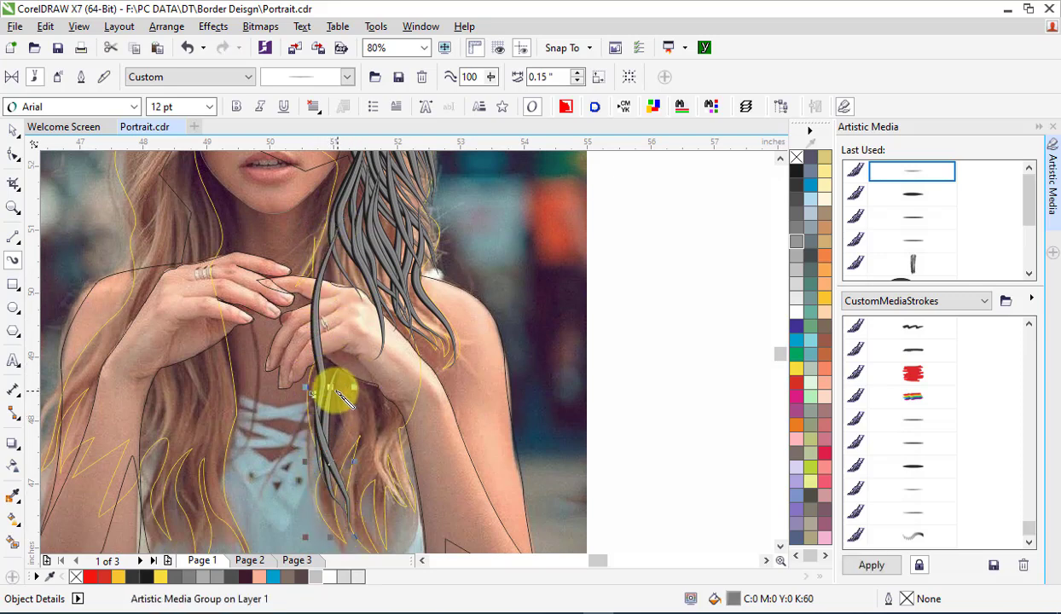
scroll(352, 388, "down", 1)
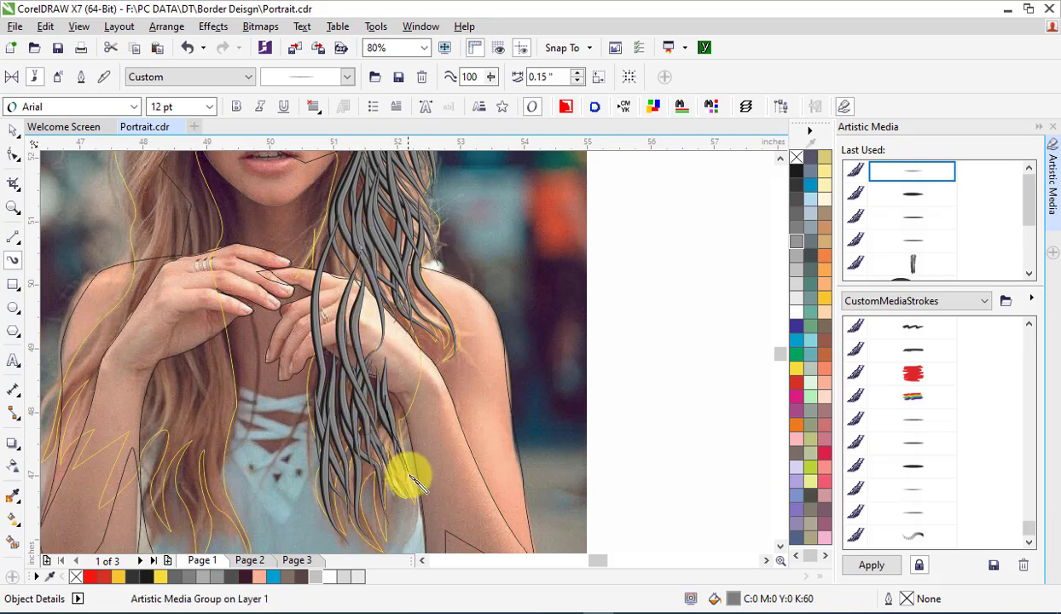
Fill out the lower right-side hair with more 0.15-inch strands between the hand and the hair tips.
mouse_move(374, 436)
left_mouse_down()
mouse_move(374, 507)
mouse_move(395, 518)
mouse_move(385, 453)
mouse_move(409, 559)
left_mouse_up()
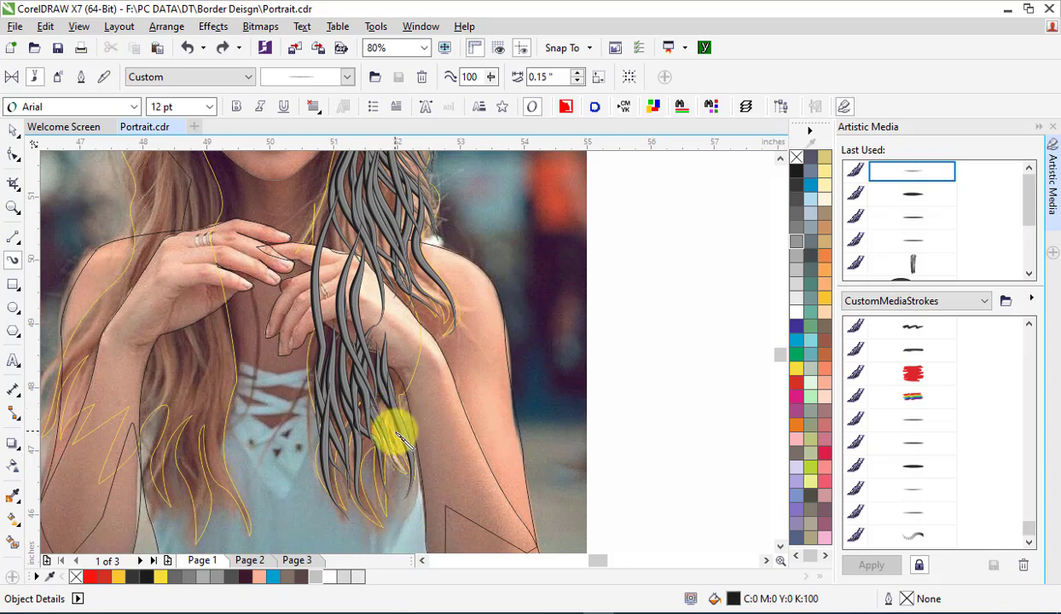
scroll(395, 484, "down", 2)
mouse_move(364, 345)
left_mouse_down()
mouse_move(353, 380)
mouse_move(395, 486)
mouse_move(388, 382)
left_mouse_up()
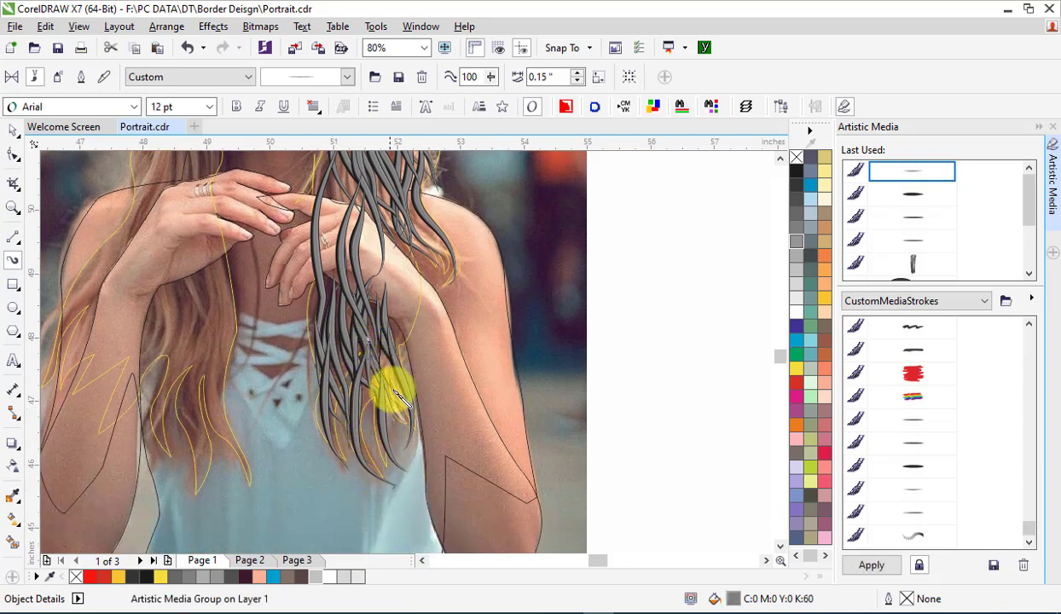
left_click_drag(355, 237, 345, 357)
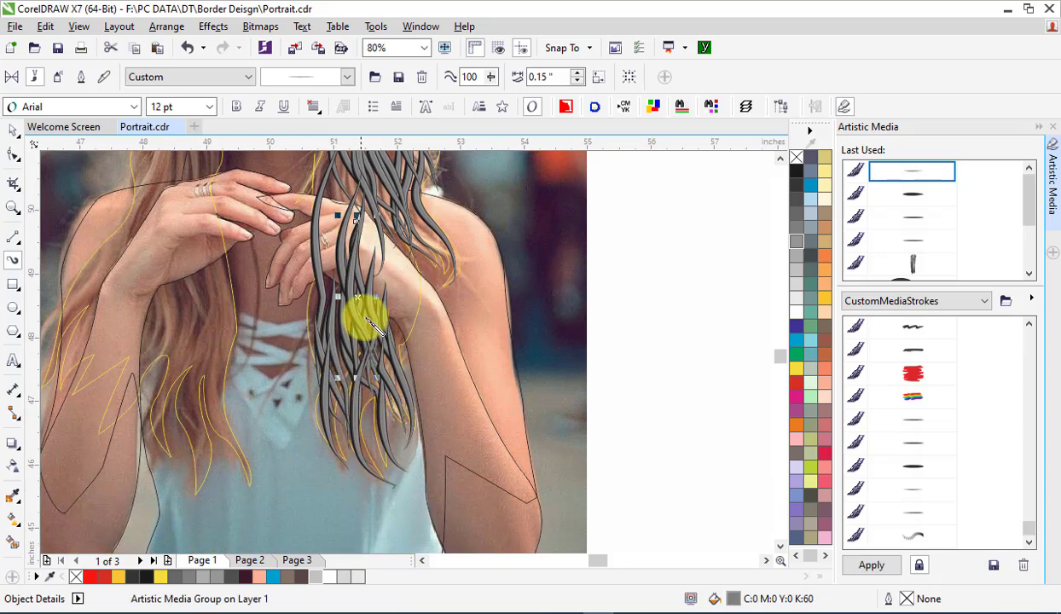
left_click_drag(382, 210, 371, 373)
scroll(388, 324, "down", 1)
scroll(388, 326, "down", 4)
scroll(374, 303, "up", 2)
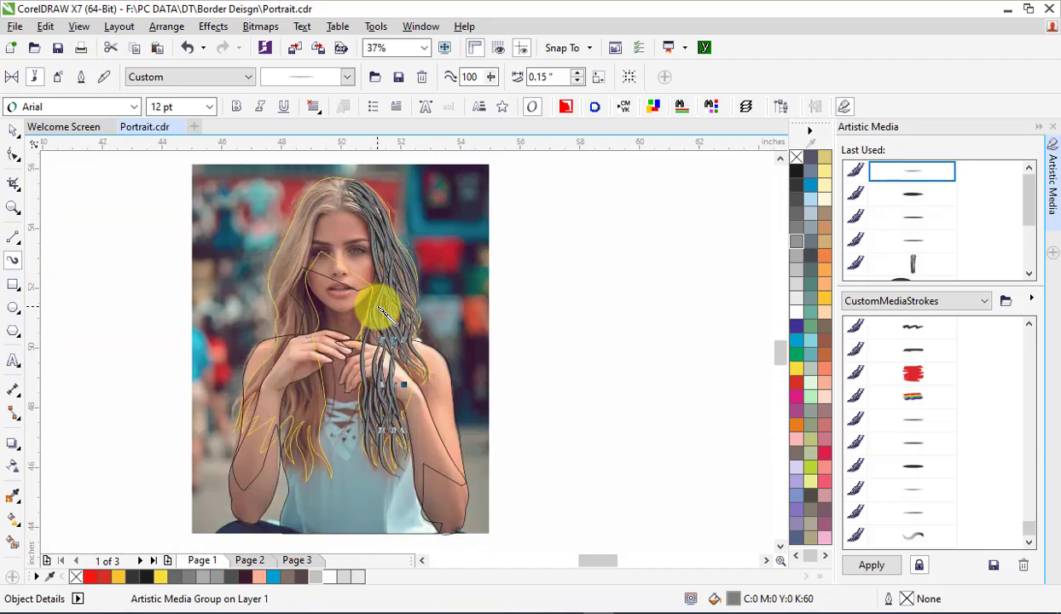
Add short strands sweeping from the parting over the right side of the crown and forehead.
scroll(347, 326, "up", 5)
scroll(614, 384, "down", 2)
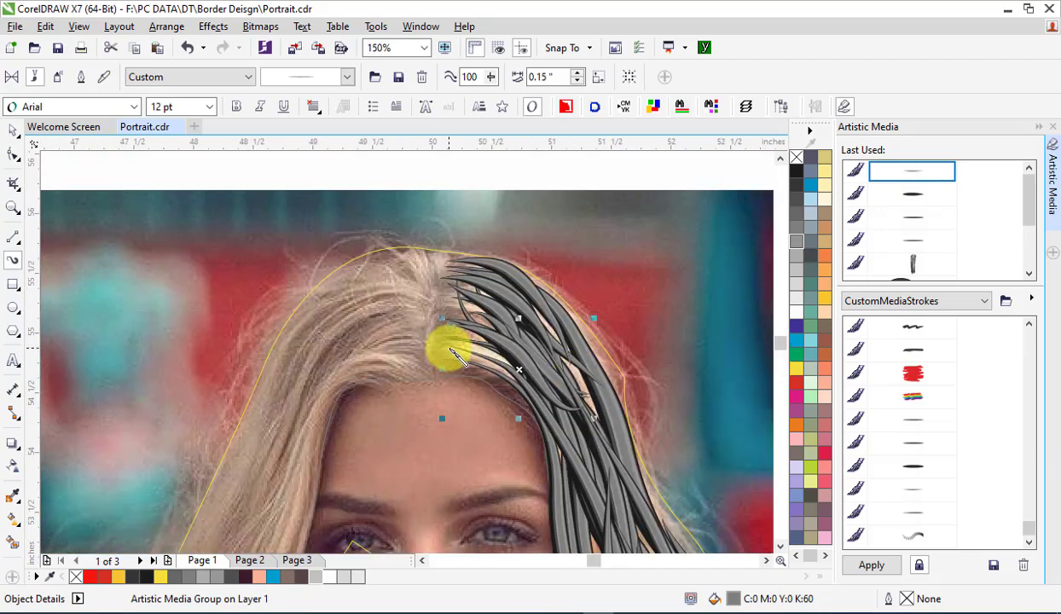
left_click_drag(447, 367, 588, 467)
left_click_drag(436, 333, 573, 375)
left_click_drag(453, 318, 613, 533)
left_click_drag(450, 290, 566, 394)
scroll(465, 282, "down", 2)
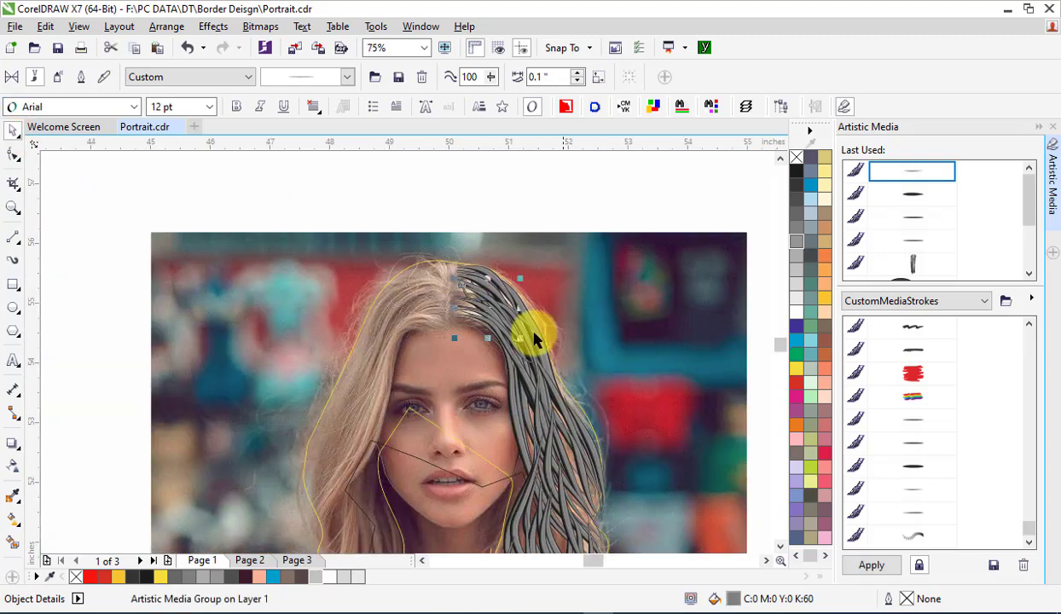
Select all the right-side hair strands on Page 1, group them and copy the group.
scroll(460, 264, "down", 2)
scroll(598, 384, "down", 2)
left_click(552, 293)
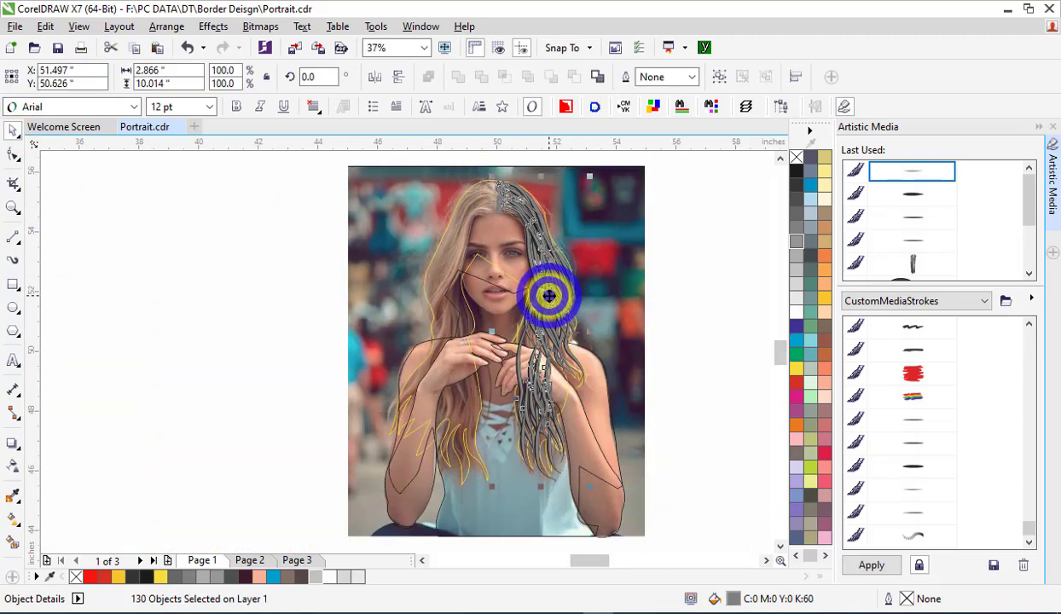
right_click(550, 296)
left_click(624, 306)
right_click(540, 263)
left_click(587, 381)
Paste the right-side strand group into the drawing on Page 2 and send it to the back of the page.
left_click(250, 560)
right_click(585, 290)
left_click(625, 396)
right_click(539, 237)
mouse_move(597, 444)
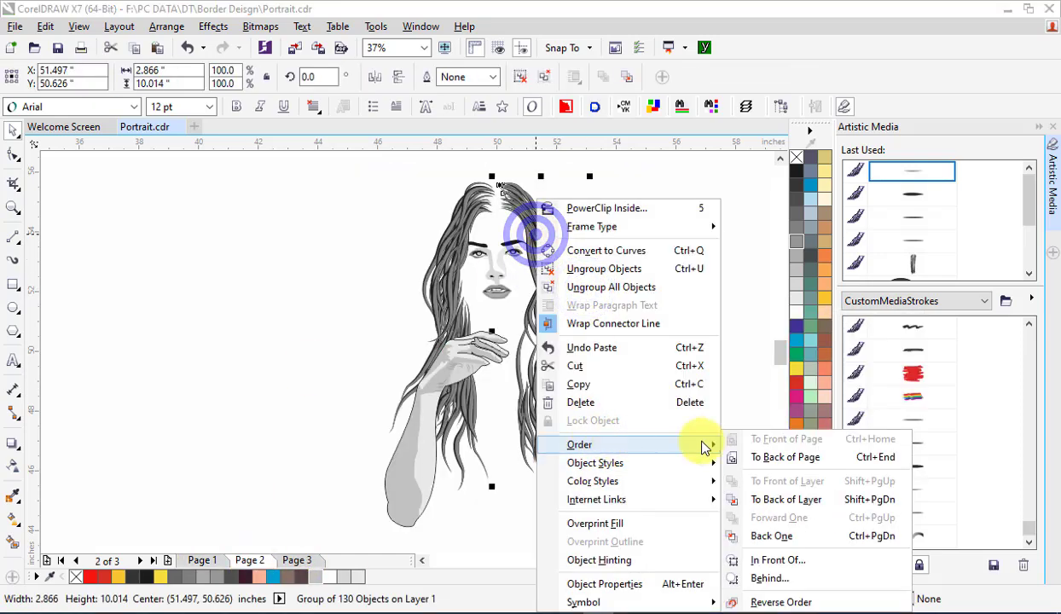
left_click(799, 466)
key("Escape")
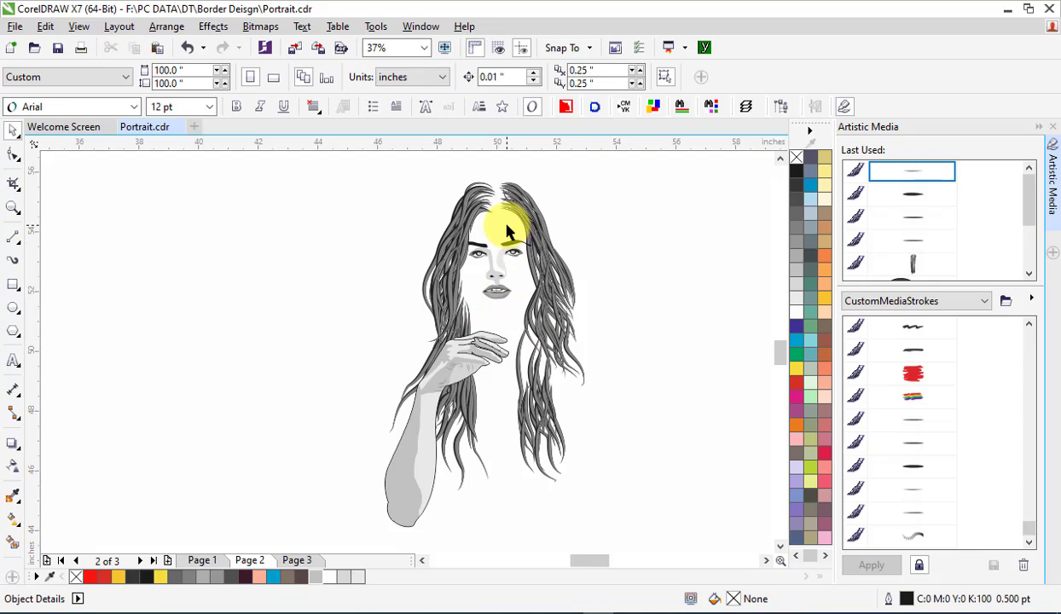
Copy the face outline from Page 3 into the Page 2 drawing, filled with 20% black and without an outline.
key("Page_Down")
left_click(508, 229)
right_click(504, 212)
left_click(549, 354)
key("Page_Up")
key("ctrl+v")
key("Page_Up")
key("Page_Down")
key("ctrl+v")
right_click(797, 156)
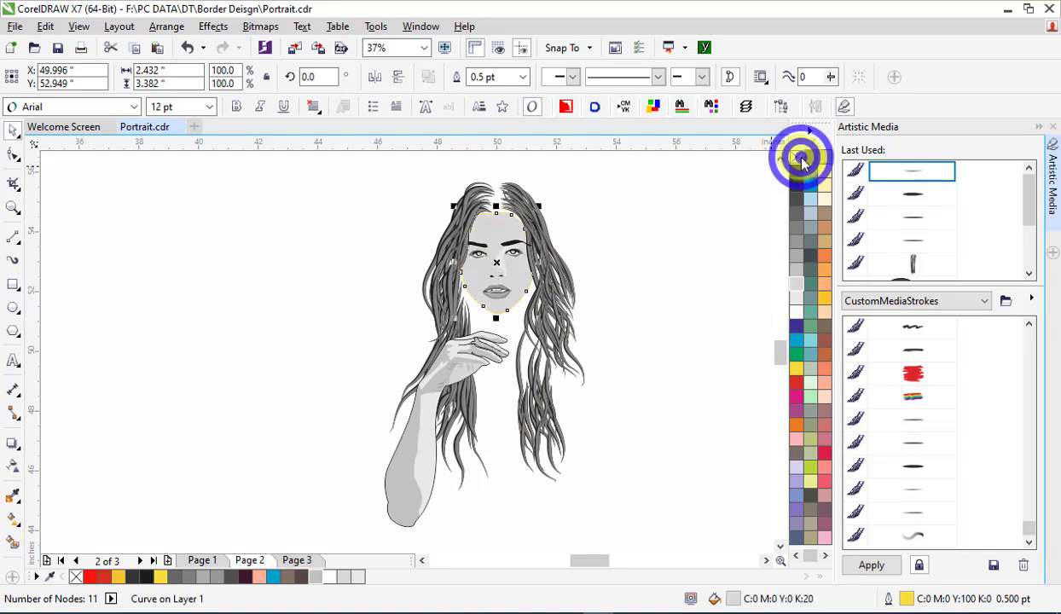
Trace a freehand shadow shape down the left side of the face from forehead to chin on Page 1 and cut it.
scroll(655, 216, "up", 2)
key("Page_Up")
left_click(13, 236)
left_click(47, 231)
mouse_move(431, 244)
left_mouse_down()
mouse_move(430, 300)
mouse_move(462, 357)
mouse_move(493, 380)
left_mouse_up()
right_click(415, 220)
left_click(407, 367)
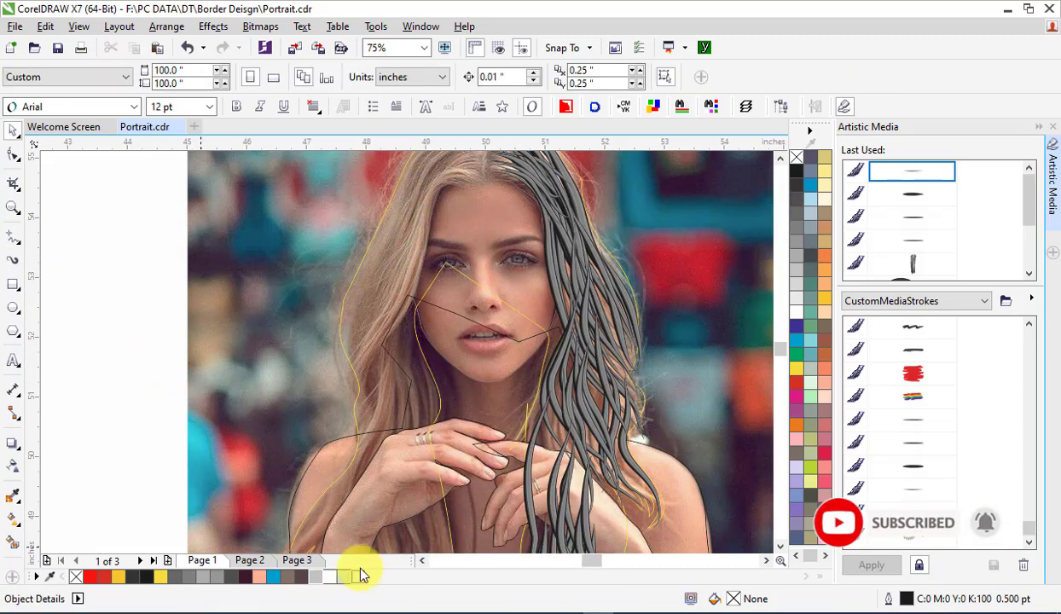
Paste the left face shadow on Page 2, remove its outline and PowerClip it inside the face shape.
left_click(250, 561)
right_click(246, 330)
left_click(281, 461)
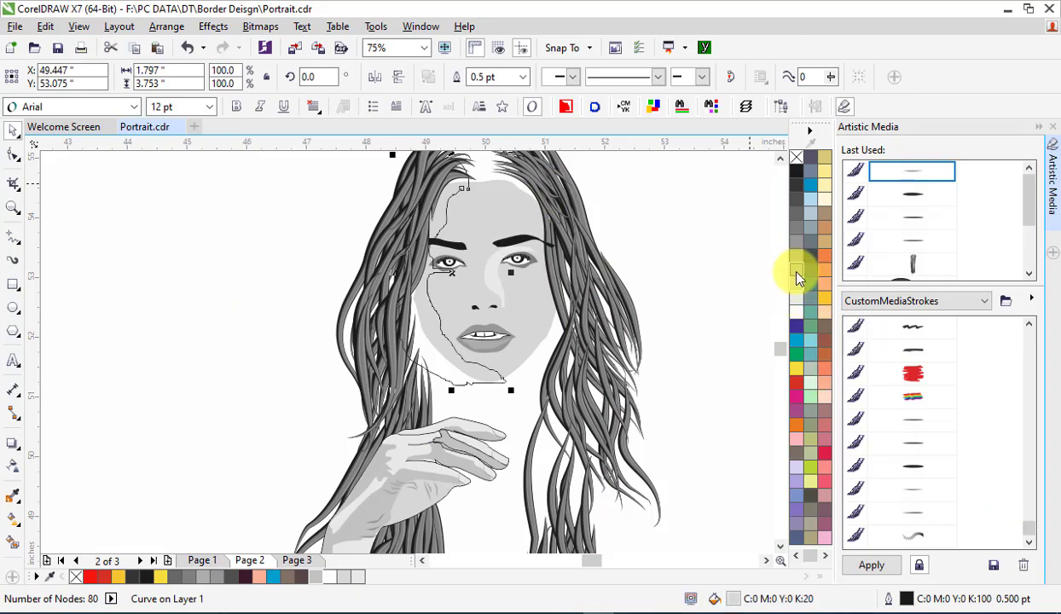
right_click(798, 158)
right_click(436, 207)
left_click(485, 190)
left_click(485, 216)
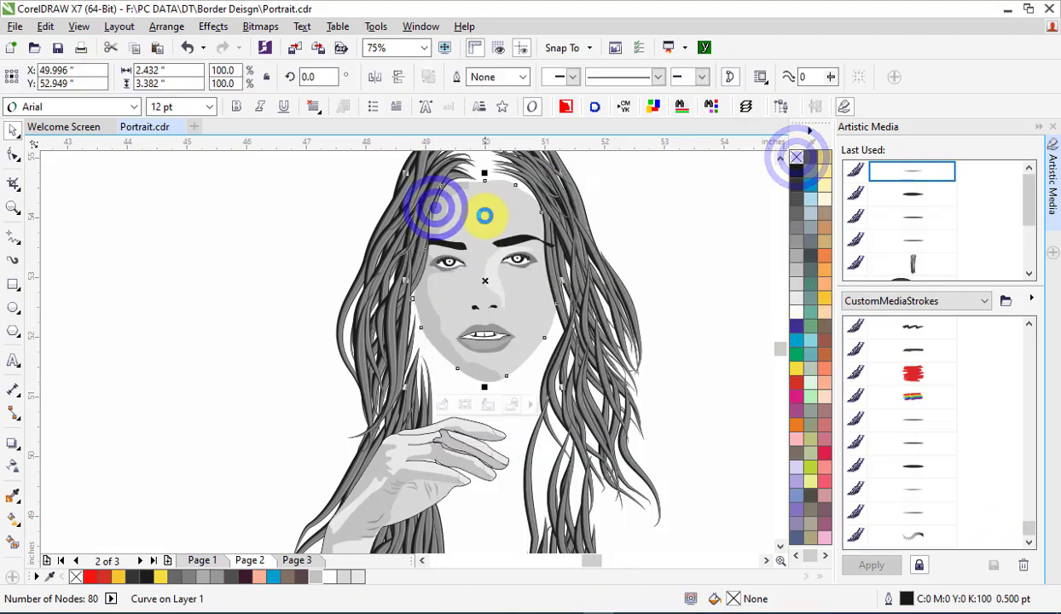
Trace freehand shadow shapes on the right forehead and right cheek on Page 1 and cut them both.
key("Page_Up")
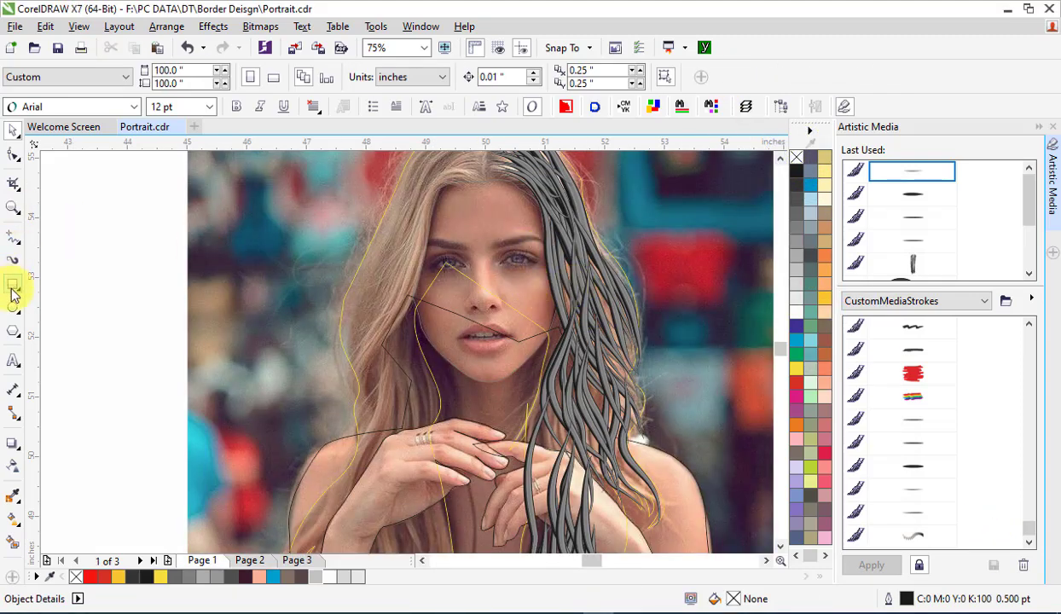
left_click(13, 238)
left_click_drag(488, 188, 505, 215)
mouse_move(546, 245)
left_mouse_down()
mouse_move(473, 183)
mouse_move(482, 192)
left_mouse_up()
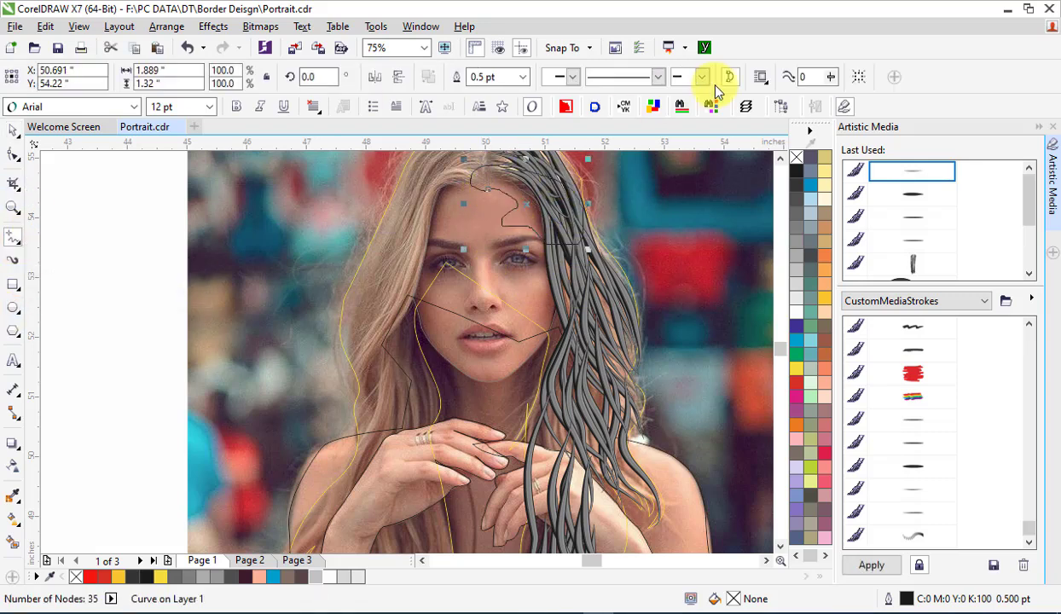
left_click(498, 265)
mouse_move(529, 339)
left_mouse_down()
mouse_move(578, 336)
mouse_move(525, 256)
mouse_move(535, 217)
left_mouse_up()
left_click(521, 215, "shift")
right_click(522, 215)
left_click(571, 343)
Paste the forehead and cheek shadows on Page 2, give them a grey fill and PowerClip them inside the face.
key("Page_Down")
key("ctrl+v")
left_click(795, 286)
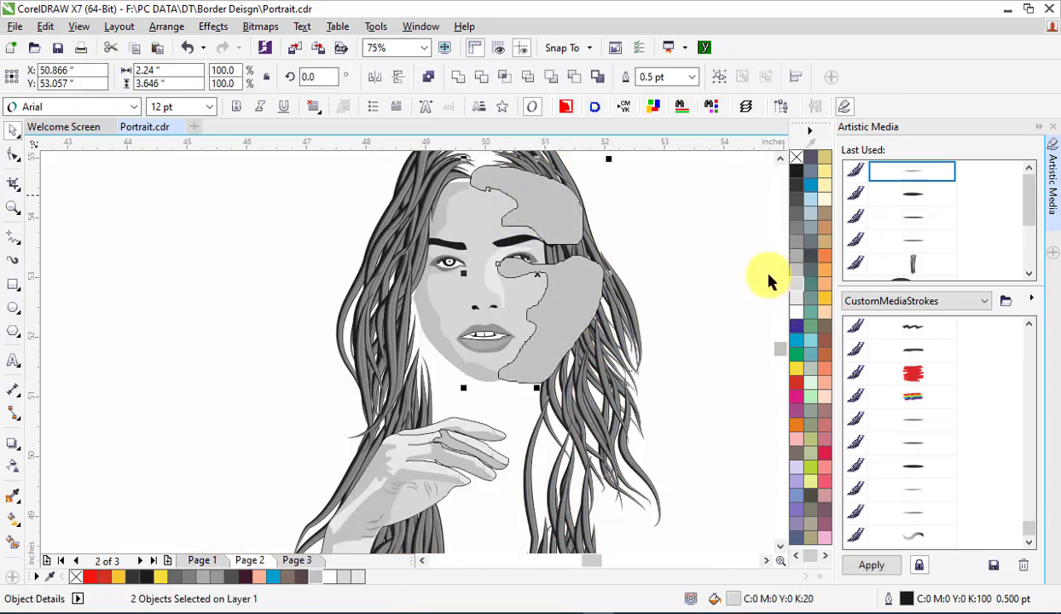
right_click(552, 221)
left_click(590, 241)
left_click(511, 240)
left_click(649, 259)
Set the right cheek shadow's fill to 25% black.
left_click(537, 323, "ctrl")
left_click(798, 276)
left_click(795, 285)
double_click(714, 597)
double_click(932, 175)
type("25")
key("Return")
left_click(707, 293)
left_click(533, 220)
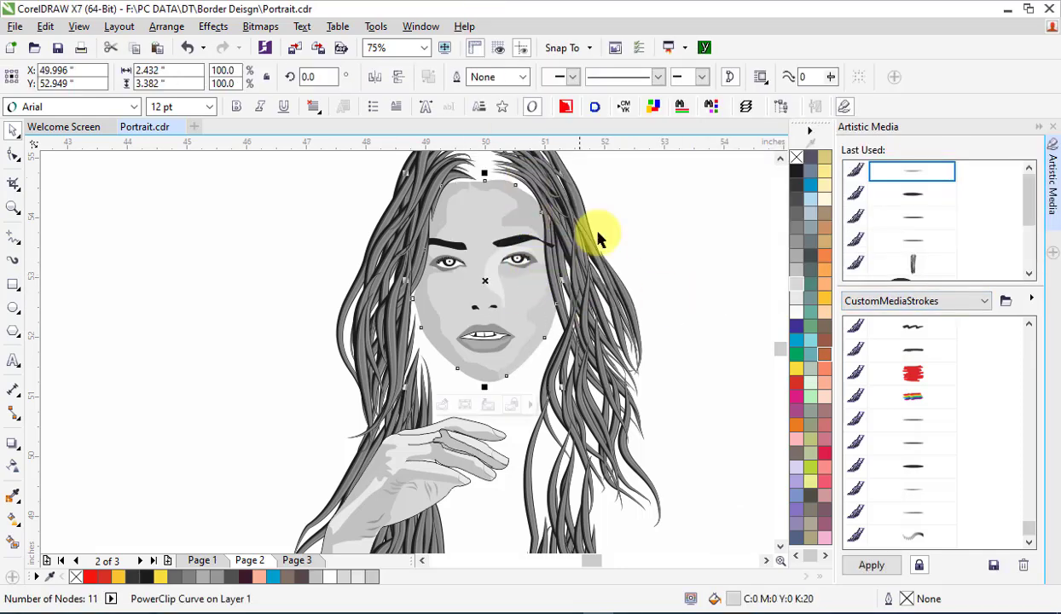
Fill the nose shadow shape on Page 2 with 30% black.
key("Page_Up")
key("Page_Down")
left_click(475, 280)
left_click(796, 271)
left_click(662, 296)
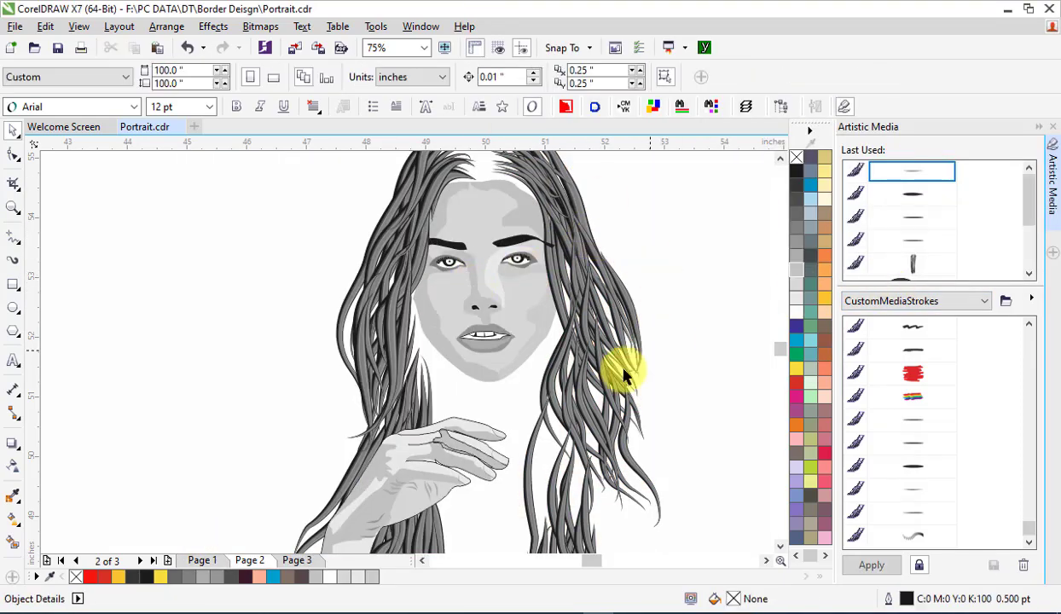
Trace freehand shadow shapes around both eyes of the photo on Page 1 and cut them.
key("Page_Up")
key("Page_Down")
key("Page_Up")
scroll(515, 315, "up", 1)
scroll(526, 206, "up", 1)
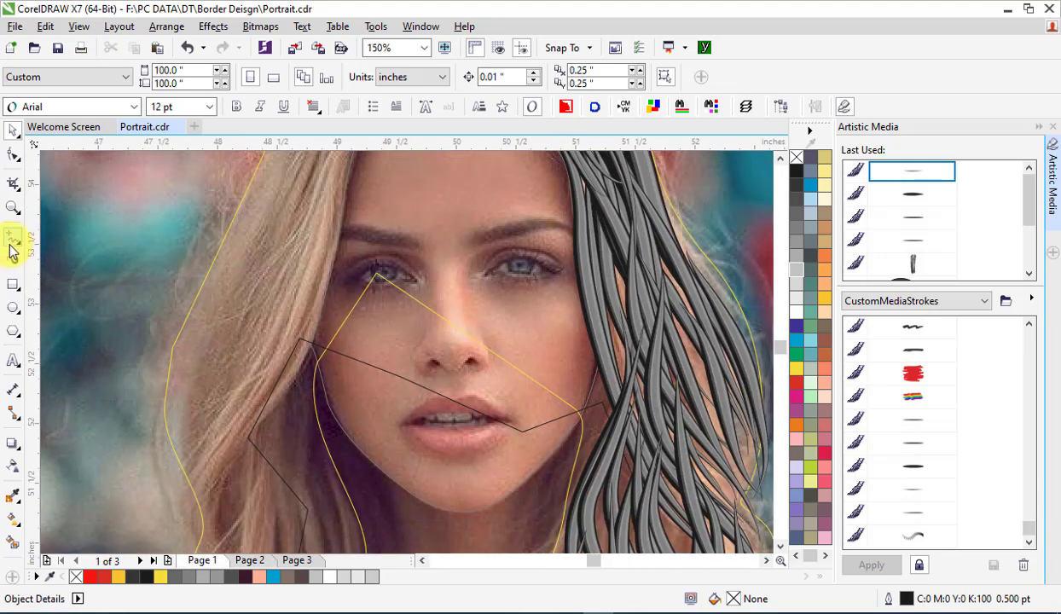
left_click(13, 239)
mouse_move(568, 256)
left_mouse_down()
mouse_move(466, 268)
mouse_move(572, 264)
left_mouse_up()
mouse_move(427, 273)
left_mouse_down()
mouse_move(329, 262)
mouse_move(429, 277)
left_mouse_up()
key("space")
left_click(509, 265, "shift")
right_click(495, 256)
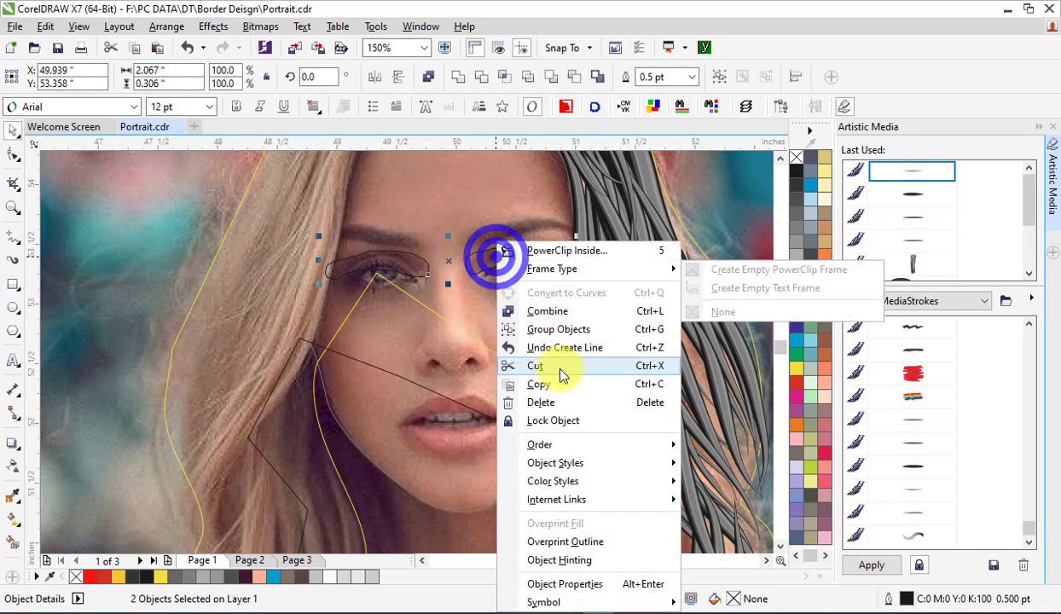
left_click(541, 402)
Paste the eye shadows into the Page 2 drawing and PowerClip them inside the face.
left_click(250, 561)
right_click(107, 249)
right_click(487, 258)
left_click(537, 268)
left_click(426, 179)
PowerClip the light nose highlight and the nose shadow inside the face shape.
left_click(473, 273)
right_click(474, 270)
left_click(543, 198)
left_click(475, 297)
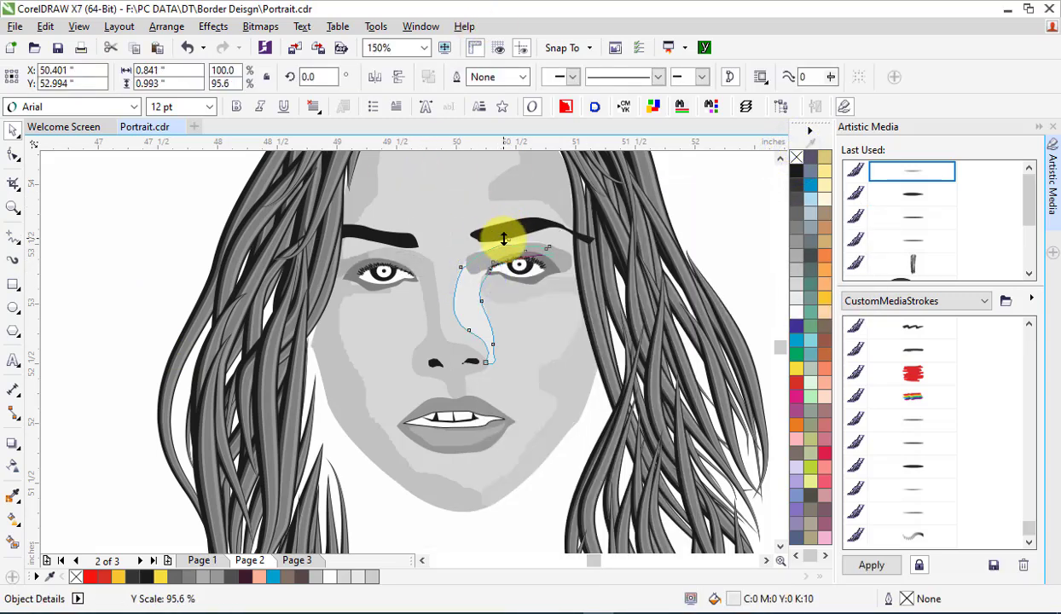
right_click(436, 291)
left_click(459, 189)
left_click(425, 262)
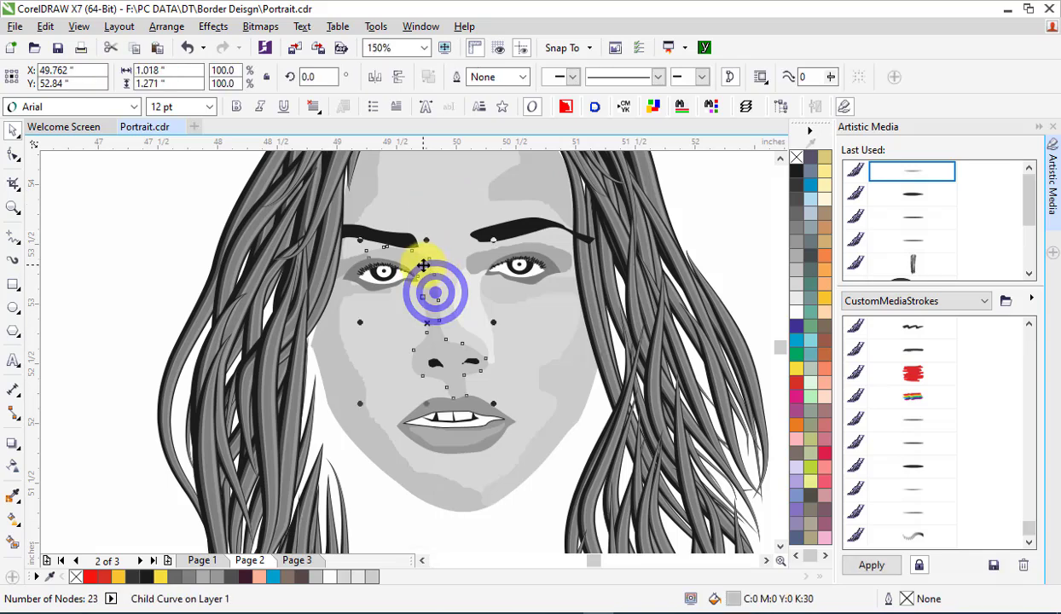
Apply a 30% black fill to the shaded shape along the bridge of the nose.
key("Escape")
scroll(426, 256, "down", 1)
left_click(441, 274)
left_click(797, 269)
left_click(623, 311)
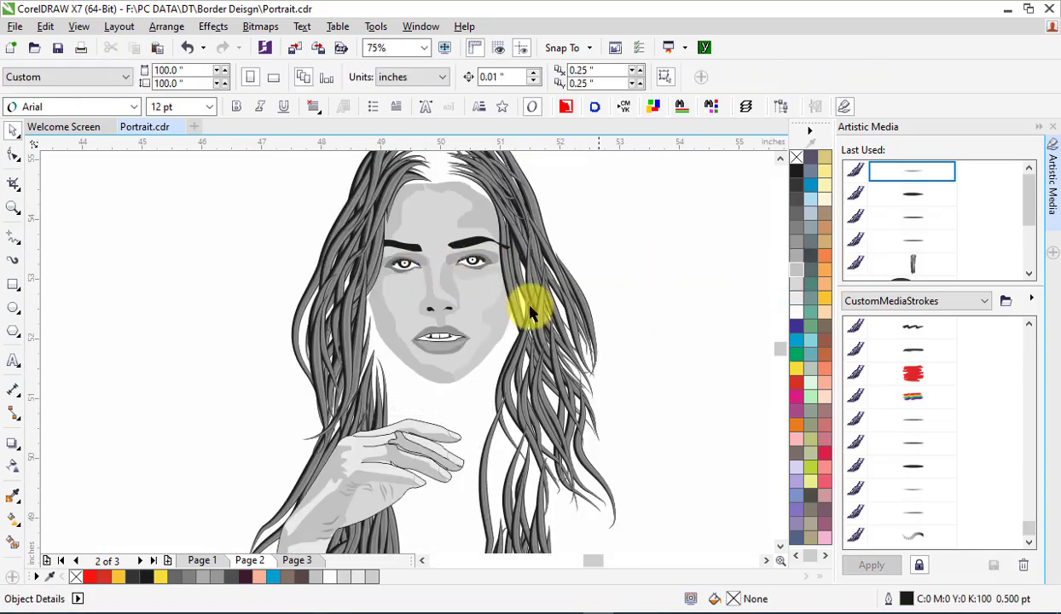
Copy the hair outline from Page 3 to Page 2, fill it with 100% black and place it behind the drawing.
key("Page_Up")
scroll(445, 241, "up", 1)
key("Page_Down")
key("Page_Up")
key("Page_Down")
key("Page_Down")
left_click(453, 255)
right_click(470, 237)
left_click(526, 348)
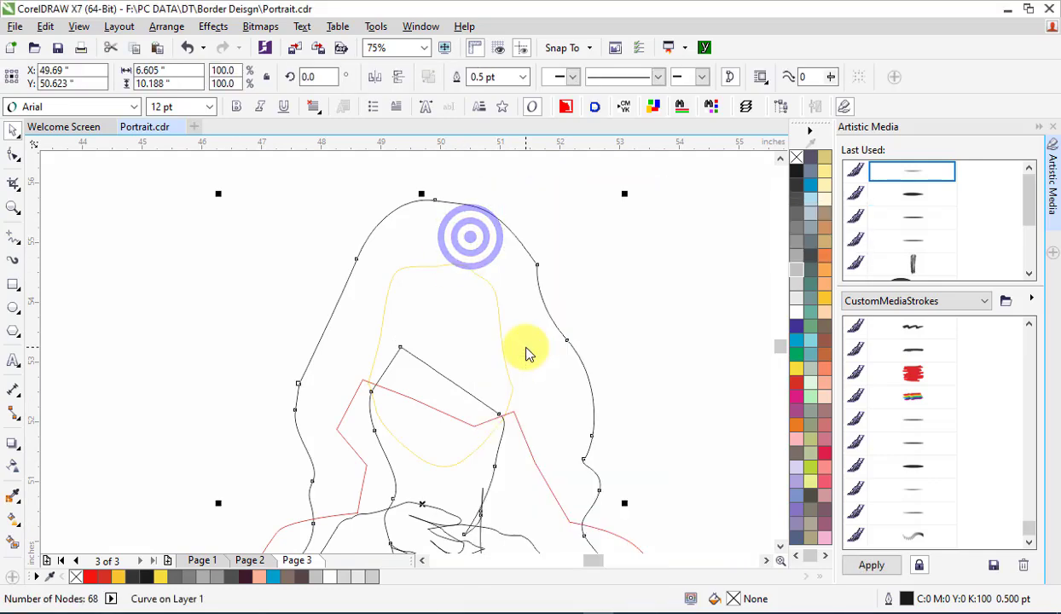
key("Page_Up")
key("shift+F2")
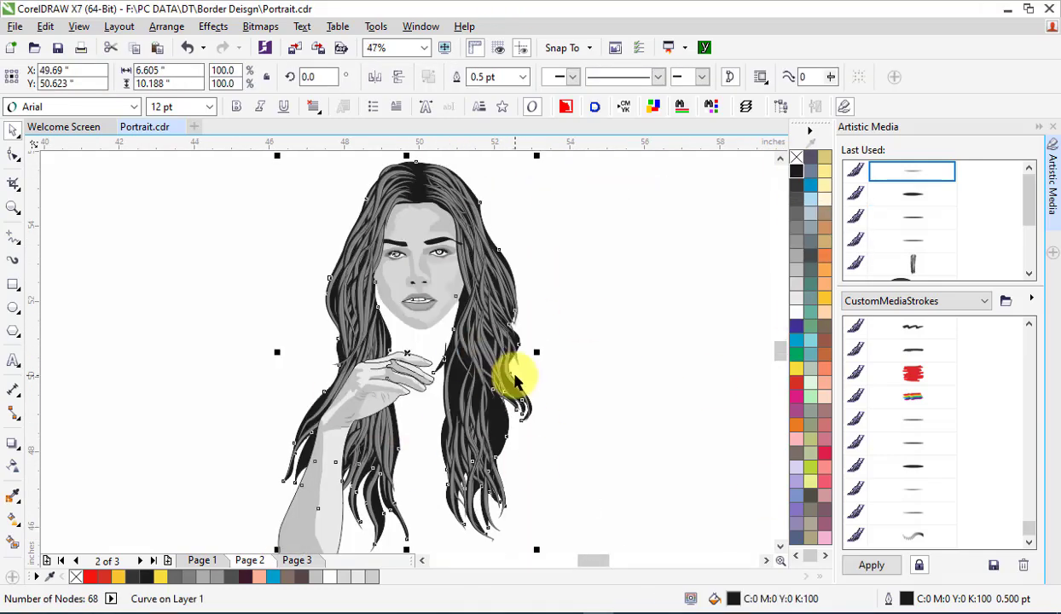
Trace a jagged freehand shape about 1.27 by 1.32 inches over the hair parting on Page 1 and cut it.
scroll(436, 220, "up", 2)
key("Page_Up")
scroll(438, 224, "up", 1)
scroll(441, 229, "down", 1)
scroll(443, 229, "up", 2)
left_click(18, 241)
left_click(64, 237)
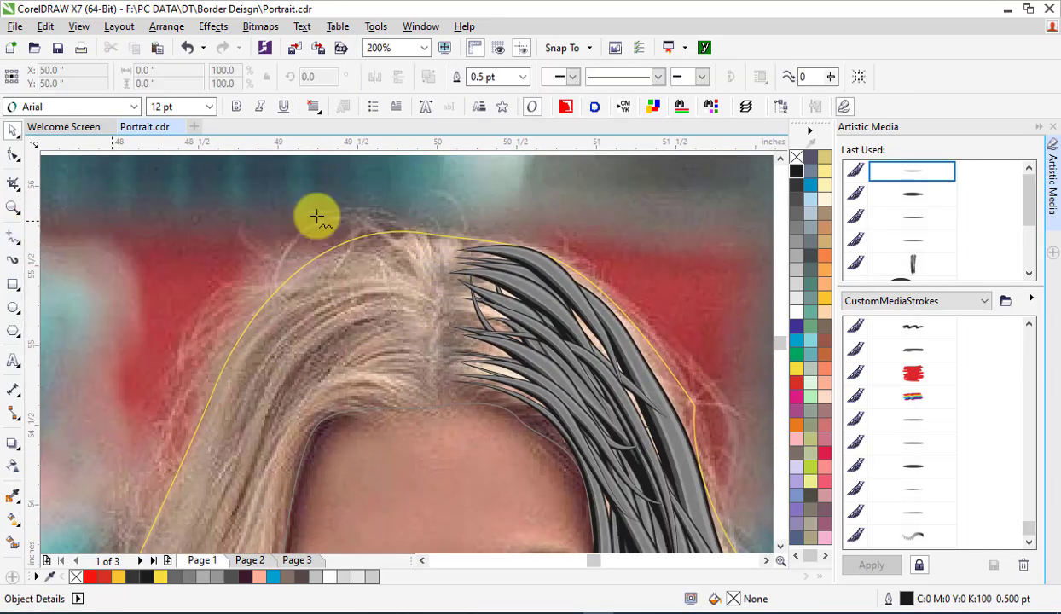
left_click_drag(433, 210, 342, 239)
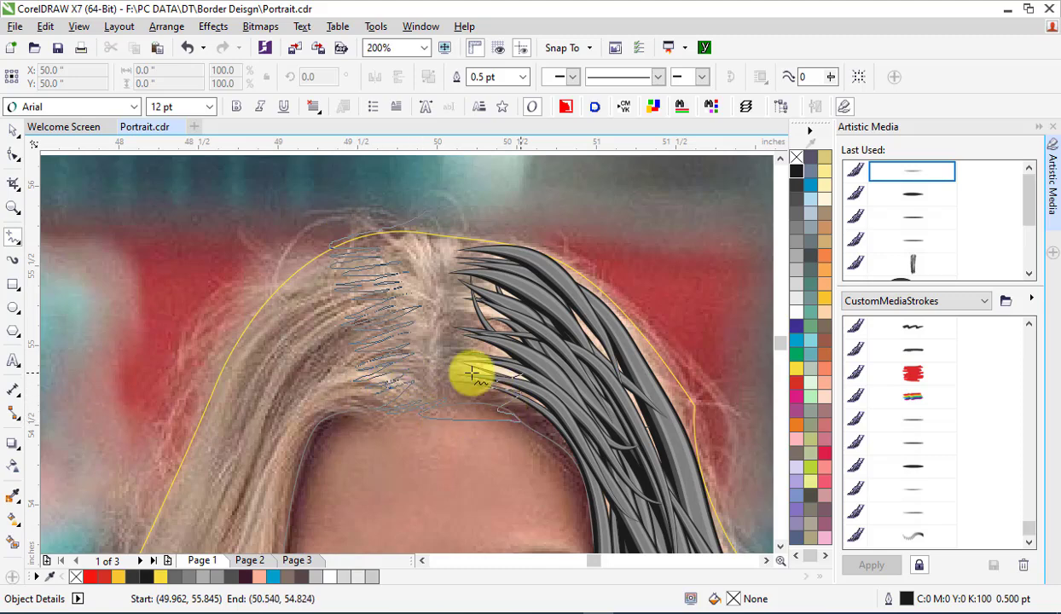
left_click_drag(510, 311, 431, 211)
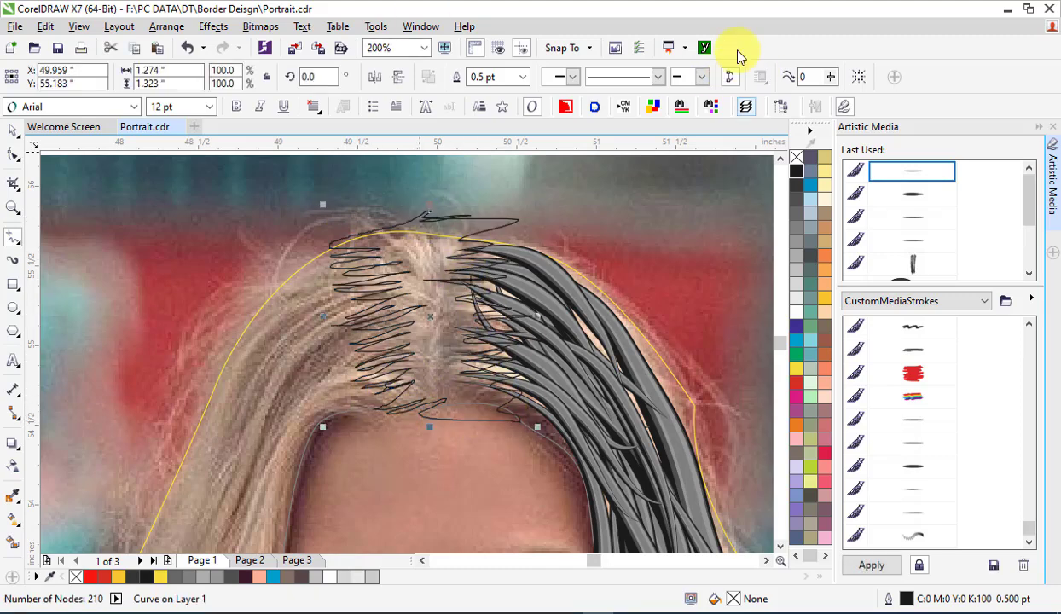
right_click(476, 229)
left_click(533, 331)
Paste the parting shape on Page 2, fill it with 50% black and remove its outline.
key("Page_Down")
right_click(570, 190)
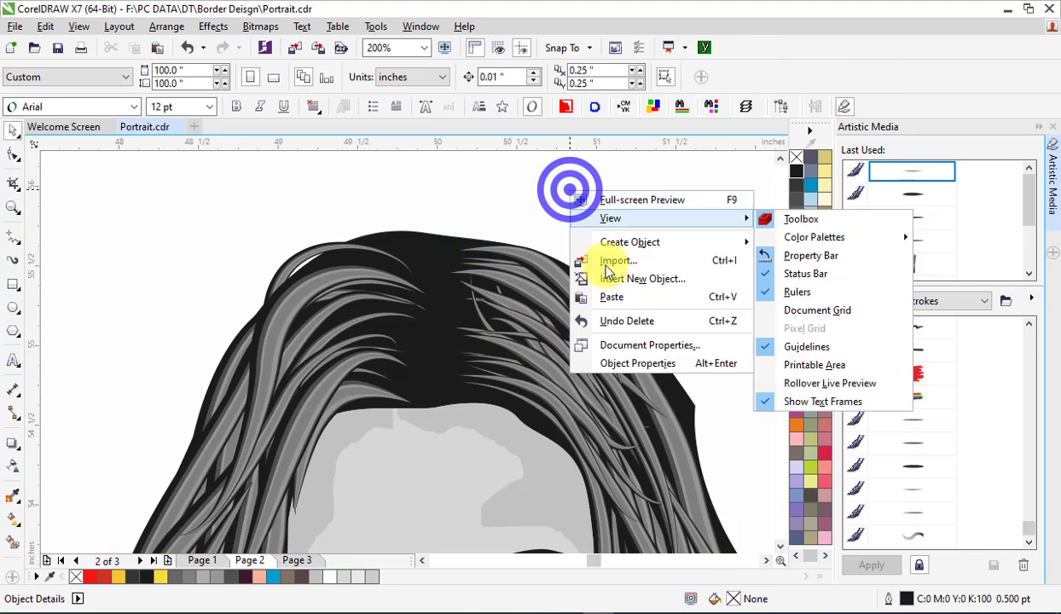
left_click(577, 294)
left_click(217, 578)
right_click(793, 154)
Try to place the grey parting shape behind the right-side hair strands.
right_click(444, 236)
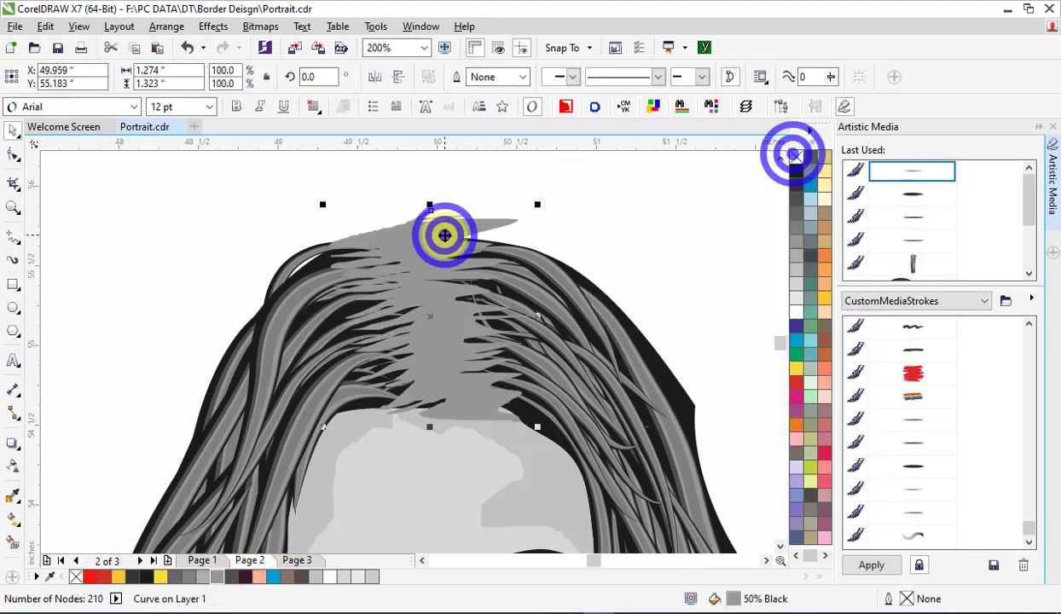
mouse_move(512, 424)
left_click(678, 563)
left_click(594, 319)
scroll(515, 312, "down", 1)
left_click_drag(539, 301, 608, 283)
key("ctrl+z")
key("ctrl+z")
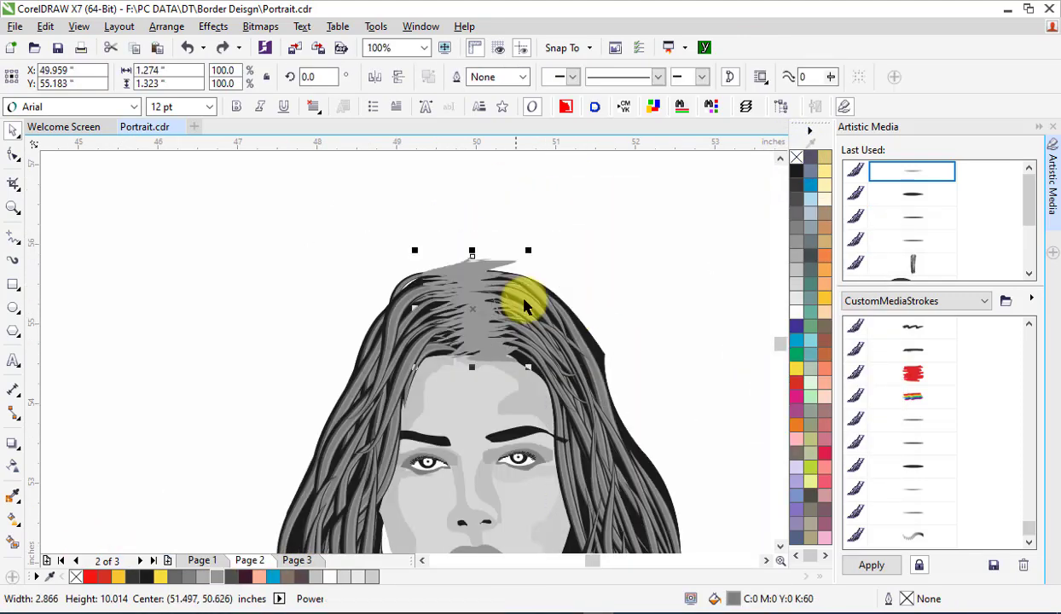
PowerClip the grey parting shape inside the black hair base.
right_click(457, 286)
left_click(499, 185)
left_click(580, 340)
Try to PowerClip the right-side hair strands inside the hair shape, and undo it.
left_click(507, 297)
right_click(536, 315)
left_click(607, 208)
left_click(472, 272)
left_click_drag(439, 303, 358, 300)
key("ctrl+z")
key("ctrl+z")
Try brushing extra strands over the upper right side of the hair, and undo them.
scroll(588, 259, "down", 1)
left_click(537, 290)
left_click(587, 305)
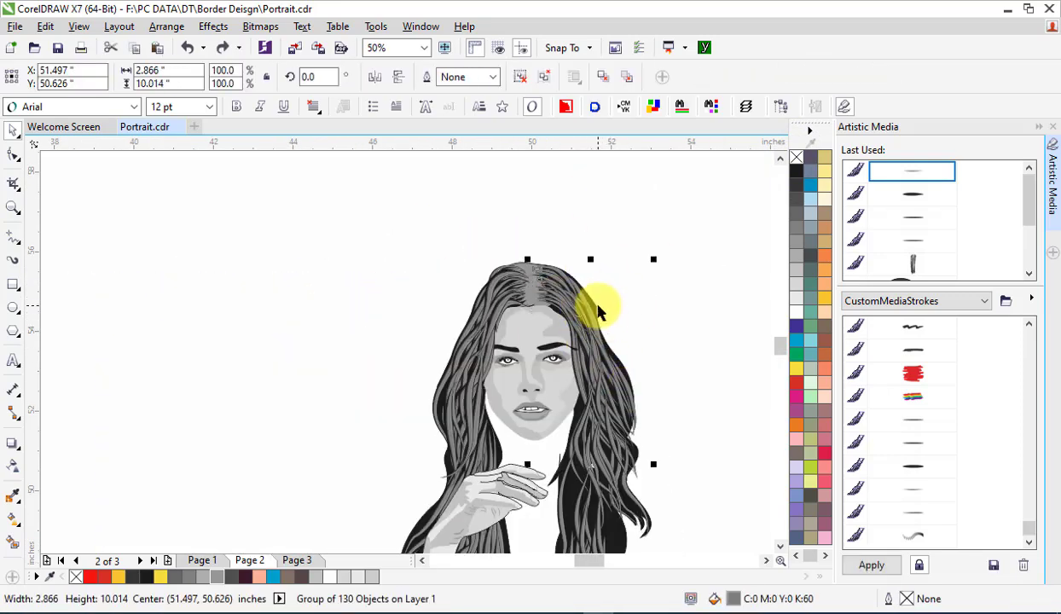
scroll(607, 307, "up", 2)
left_click(6, 263)
mouse_move(506, 239)
left_mouse_down()
mouse_move(609, 343)
mouse_move(628, 382)
left_mouse_up()
left_click_drag(530, 259, 642, 397)
key("ctrl+z")
key("ctrl+z")
key("ctrl+z")
Reshape the right edge of the black hair base beside the strands by pulling its outline nodes inward.
left_click(12, 154)
left_click(585, 325)
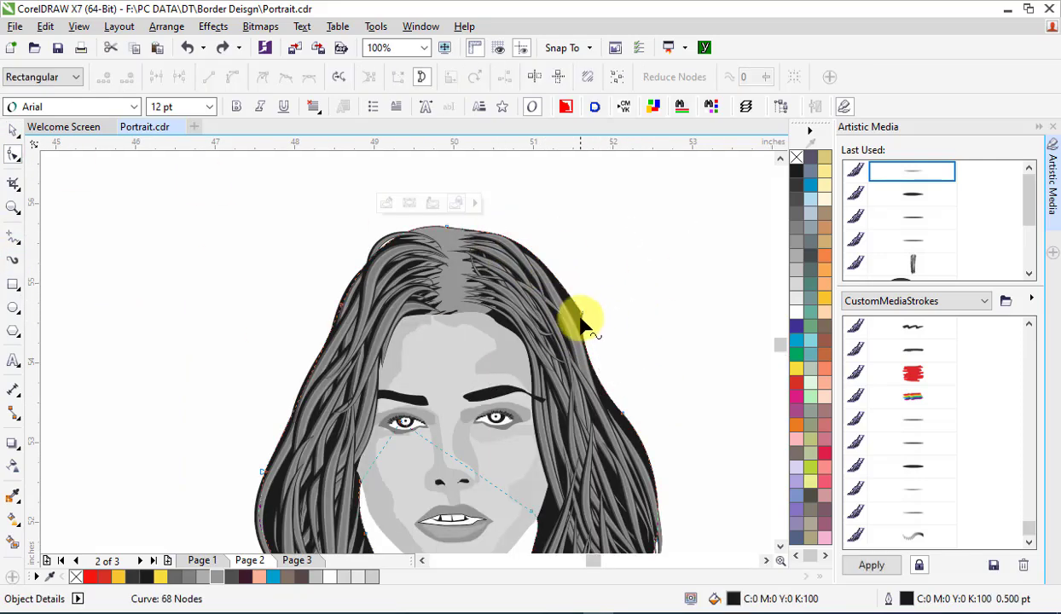
left_click(566, 320)
scroll(628, 319, "down", 1)
scroll(683, 345, "down", 3)
key("space")
key("space")
left_click(639, 352)
key("space")
left_click(692, 313)
scroll(669, 359, "down", 2)
scroll(659, 382, "up", 1)
key("space")
left_click(631, 379)
left_click_drag(631, 380, 618, 377)
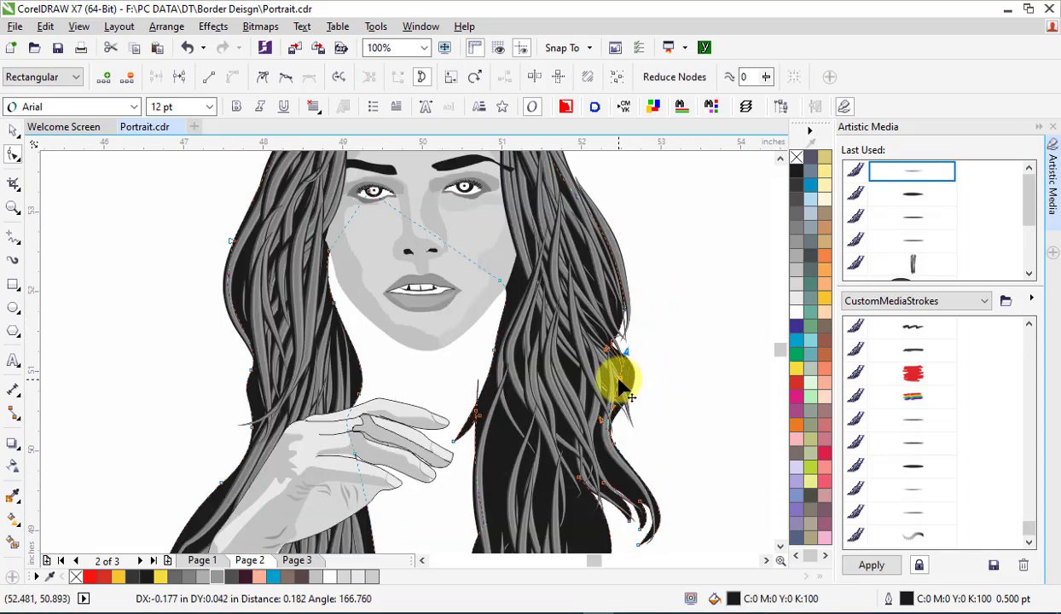
scroll(651, 443, "down", 1)
left_click_drag(640, 468, 606, 428)
key("space")
left_click(617, 425)
key("Escape")
Isolate the control curve of the hair strand beside the left wrist and shift the strand down along the forearm.
scroll(504, 402, "down", 1)
left_click(358, 459)
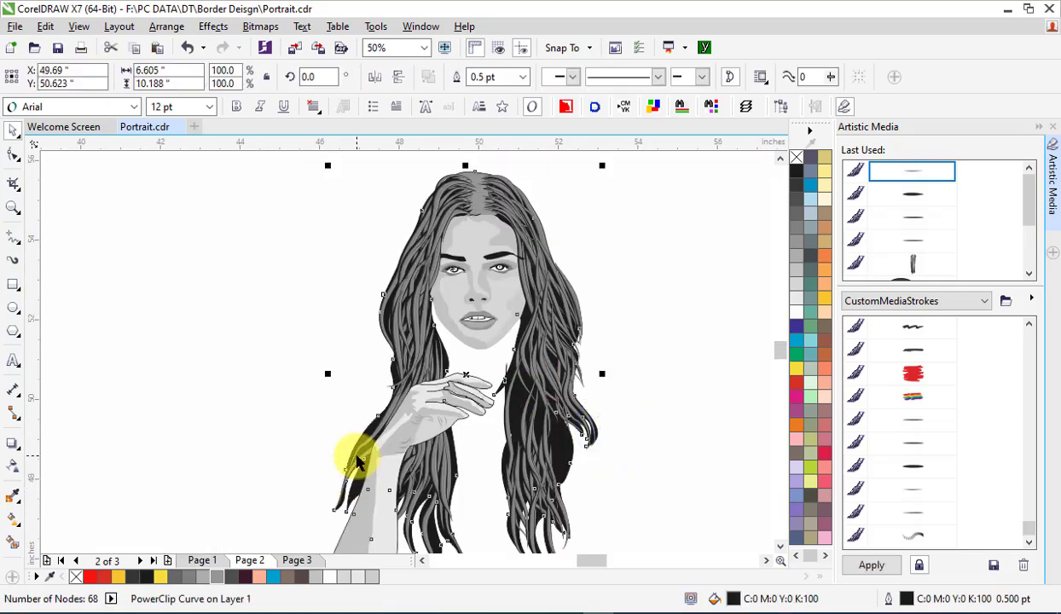
left_click(363, 461)
scroll(365, 465, "up", 1)
scroll(379, 431, "down", 1)
left_click(366, 418)
key("space")
left_click(381, 445)
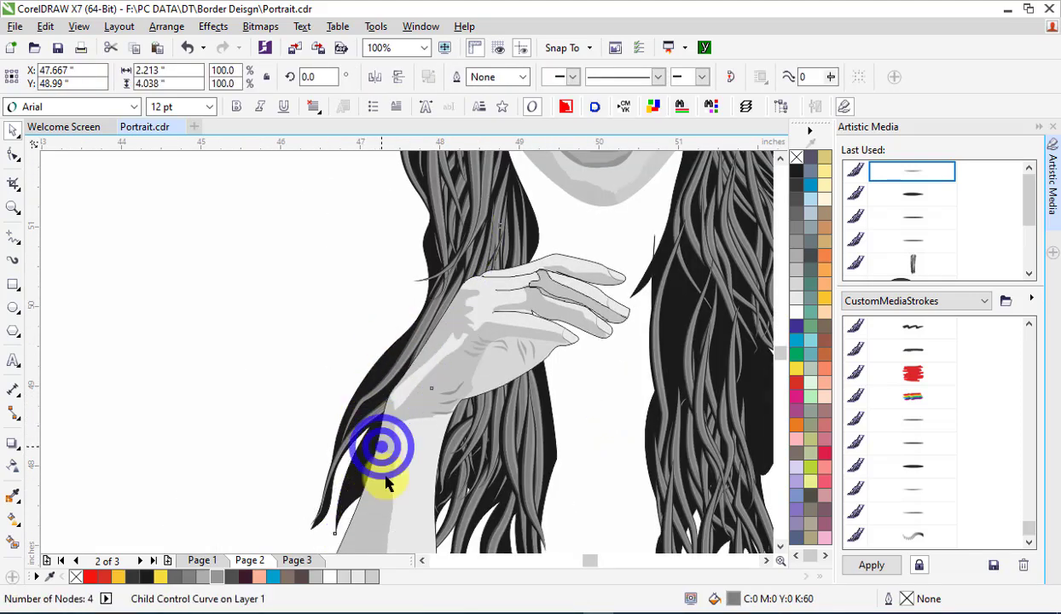
left_click(358, 416, "ctrl")
left_click(357, 430)
left_click_drag(352, 434, 366, 468)
left_click(484, 191, "ctrl")
left_click_drag(485, 191, 391, 388)
right_click(391, 388)
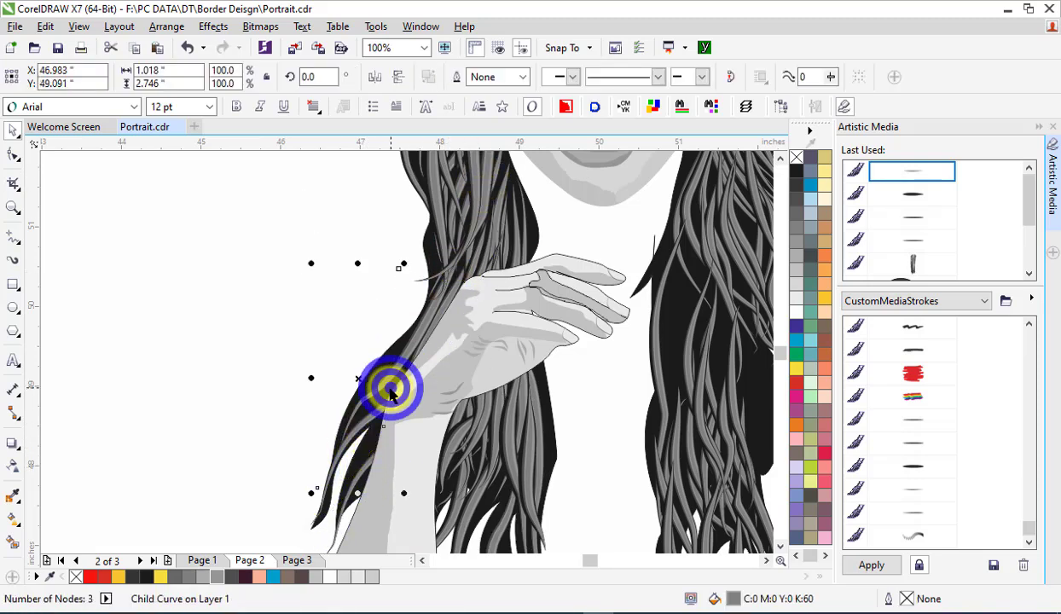
Reshape the strand crossing the left wrist by moving its upper end into the hair above the hand.
left_click(13, 260)
left_click(578, 72)
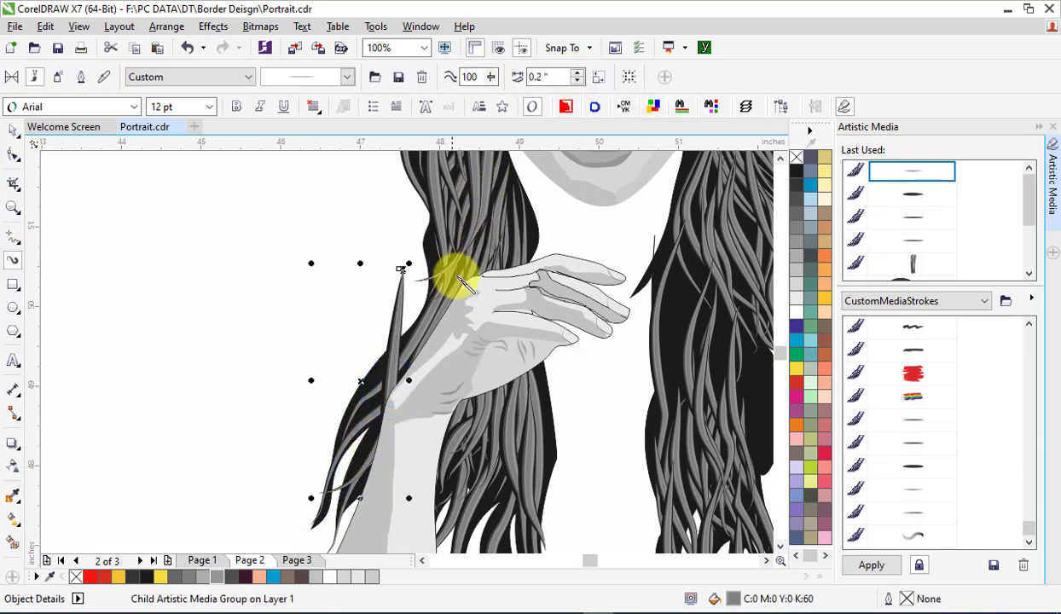
left_click(13, 153)
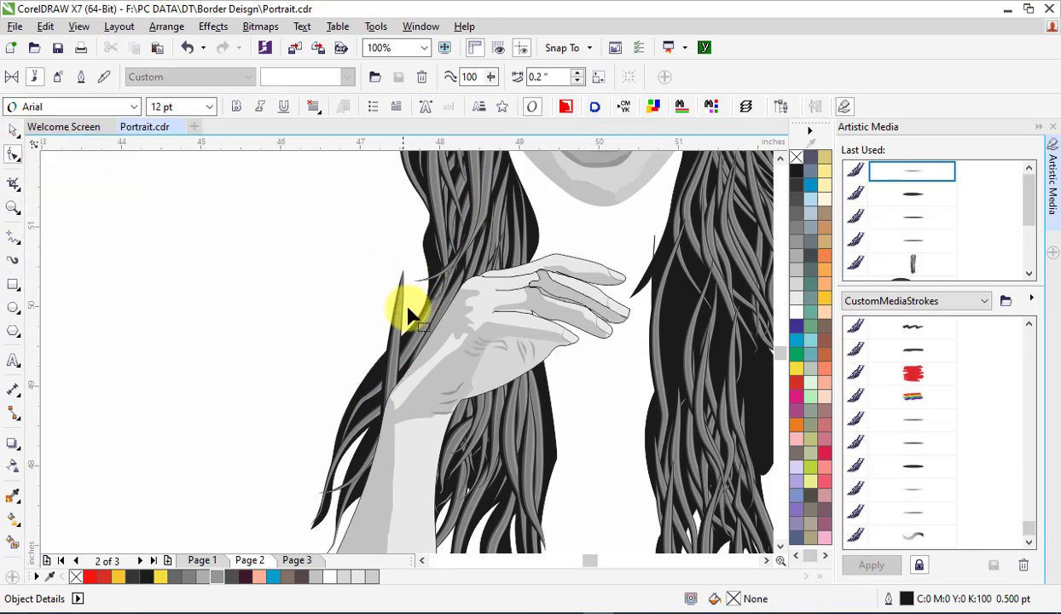
left_click(336, 488, "ctrl")
mouse_move(402, 273)
left_mouse_down()
mouse_move(430, 291)
mouse_move(451, 289)
left_mouse_up()
left_click(392, 399)
key("Escape")
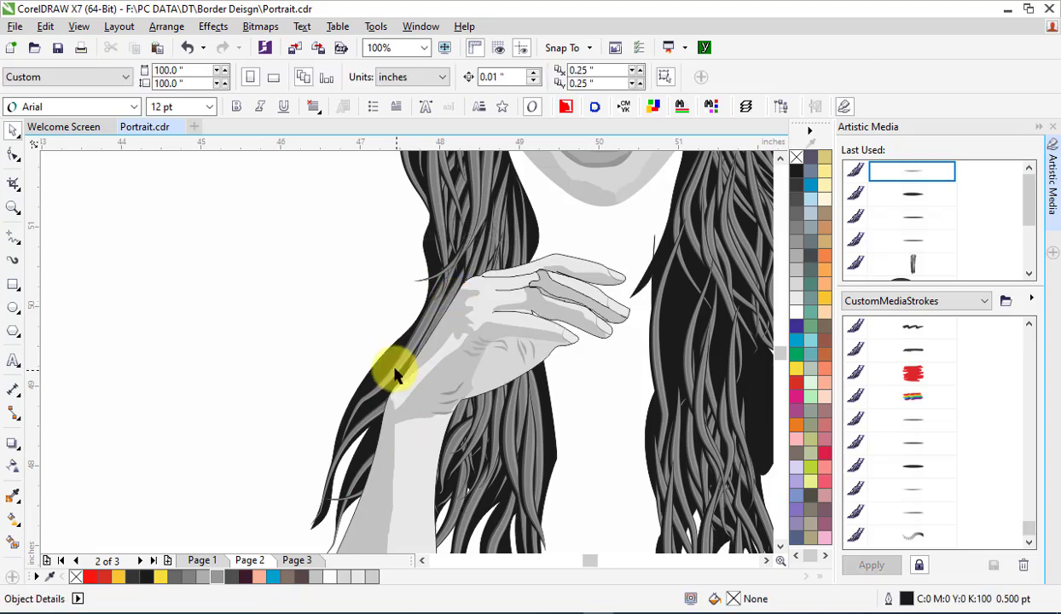
Copy the right hand and arm outline from Page 3 to Page 2 and bring the left hand to the front of the page.
scroll(399, 369, "down", 1)
key("Page_Down")
left_click(602, 407)
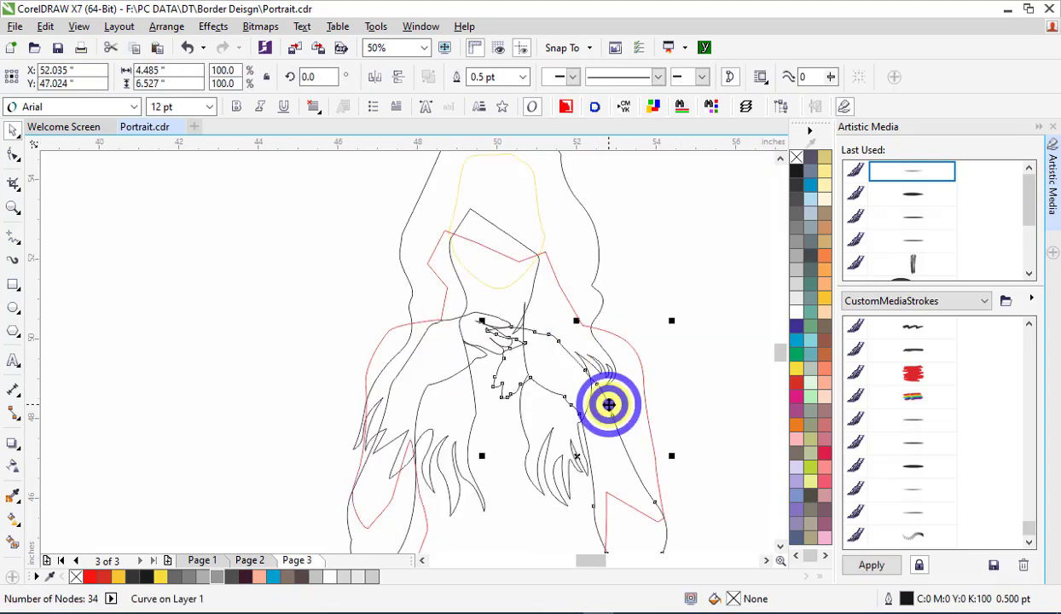
key("Page_Up")
right_click(461, 364)
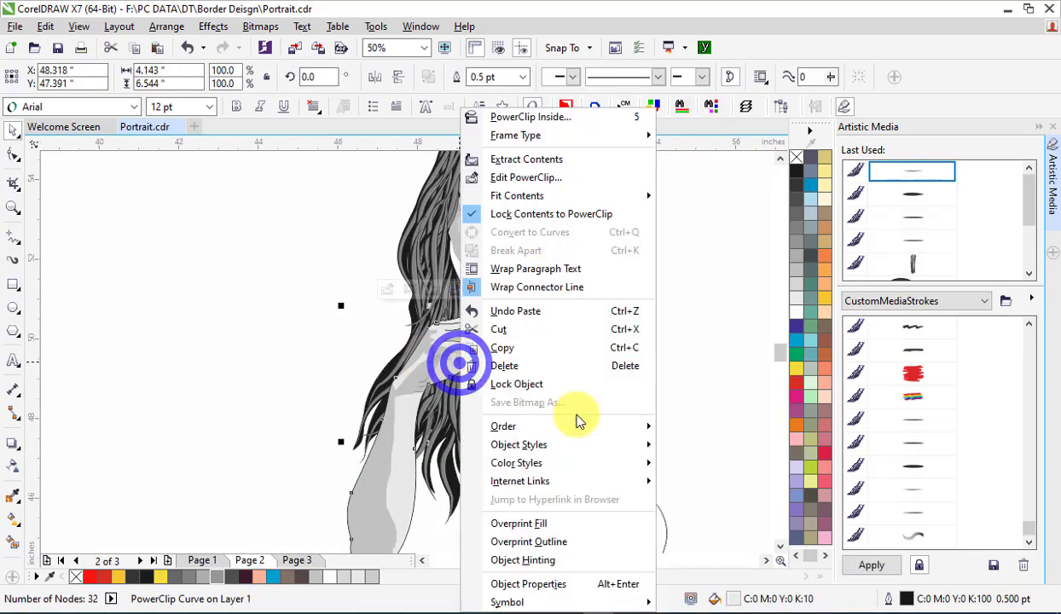
mouse_move(589, 426)
left_click(708, 429)
Copy the left arm's 10% black fill properties to the right hand and arm outline.
left_click(641, 406)
left_click(560, 367)
left_click(43, 27)
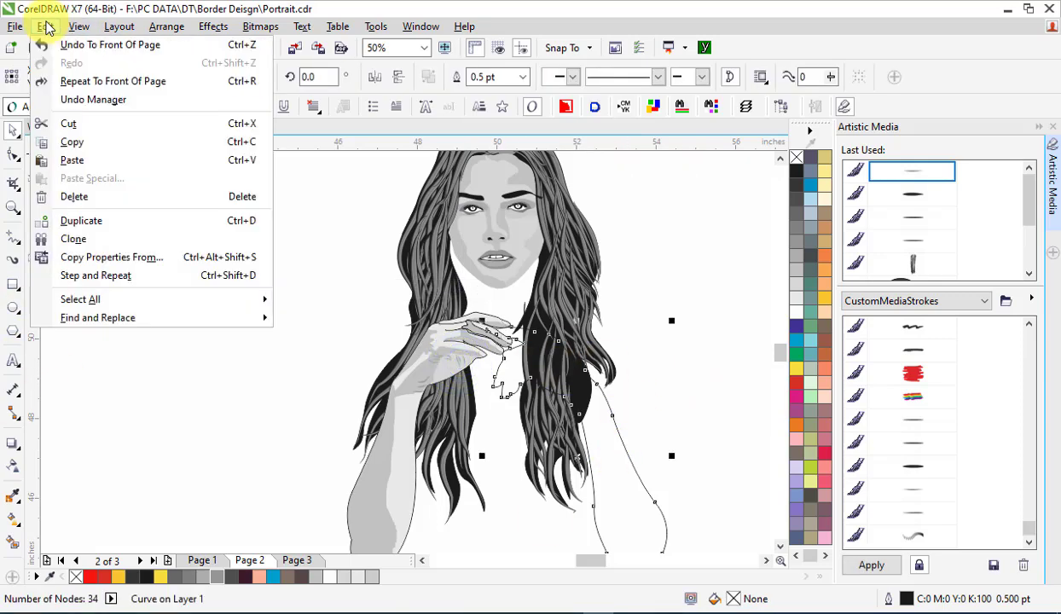
left_click(94, 256)
left_click(399, 293)
left_click(547, 345)
left_click(391, 445)
left_click(686, 328)
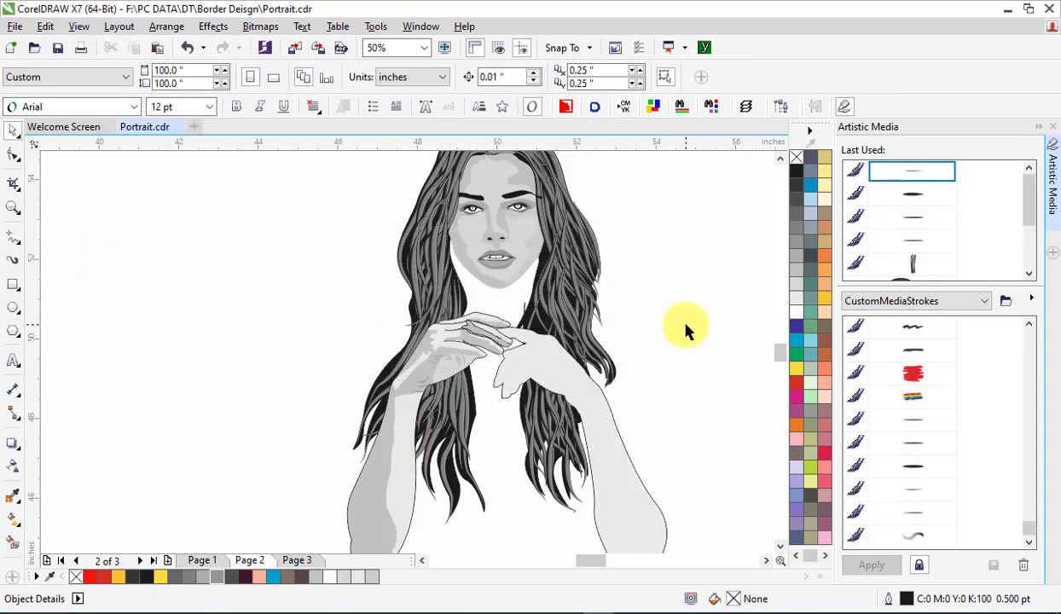
Recolour the parting shape inside the hair base to 60% black.
scroll(687, 328, "up", 3)
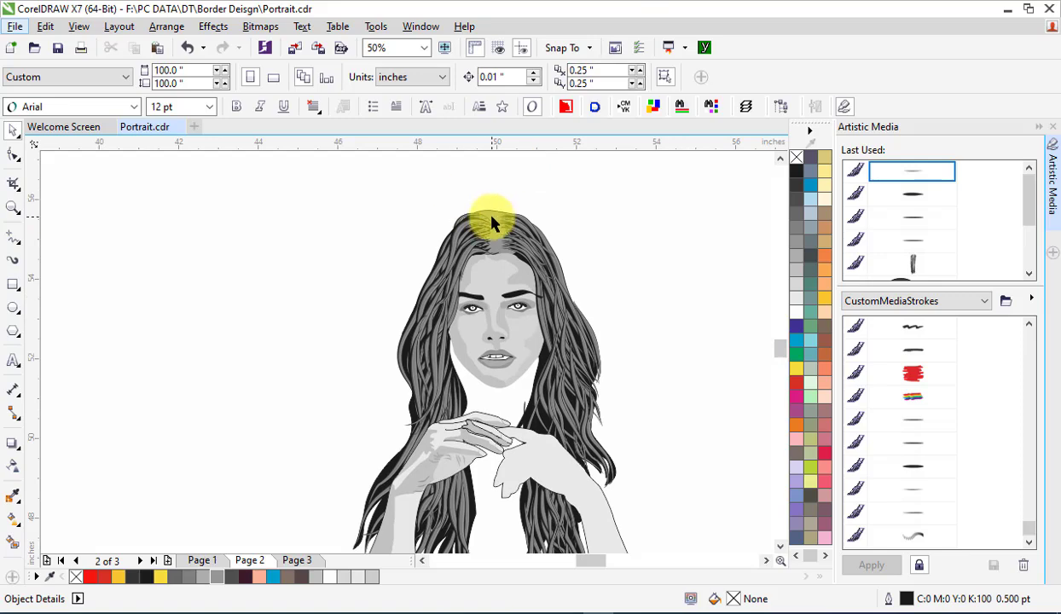
left_click(492, 217)
left_click(491, 217, "ctrl")
left_click(233, 577)
left_click(188, 578)
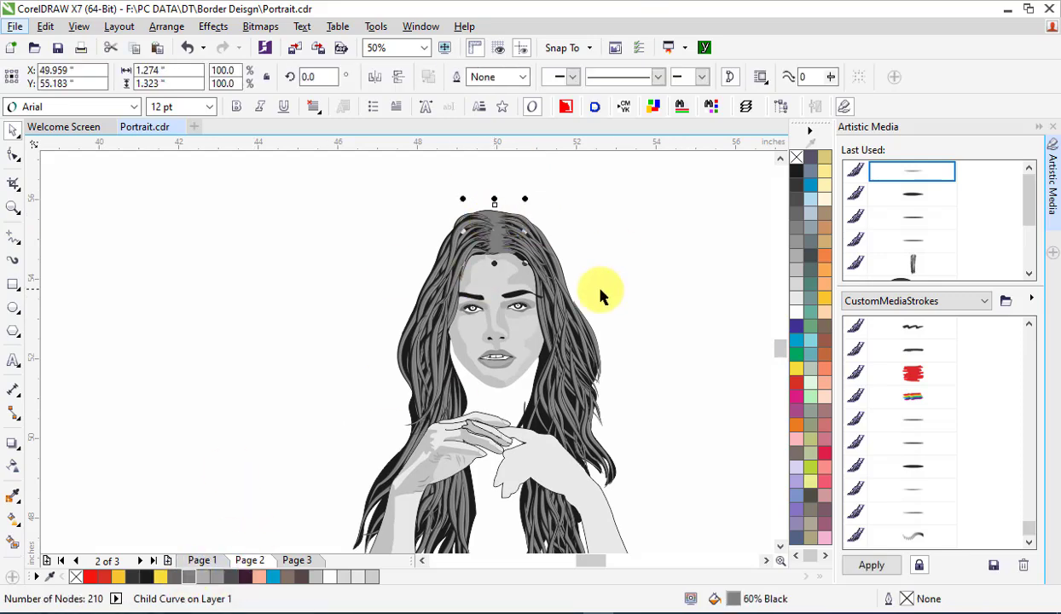
left_click(611, 276)
Delete the brushed hair strands over the photo on Page 1 and close the Artistic Media docker.
scroll(592, 256, "down", 1)
scroll(598, 378, "up", 1)
key("Page_Up")
scroll(528, 348, "up", 1)
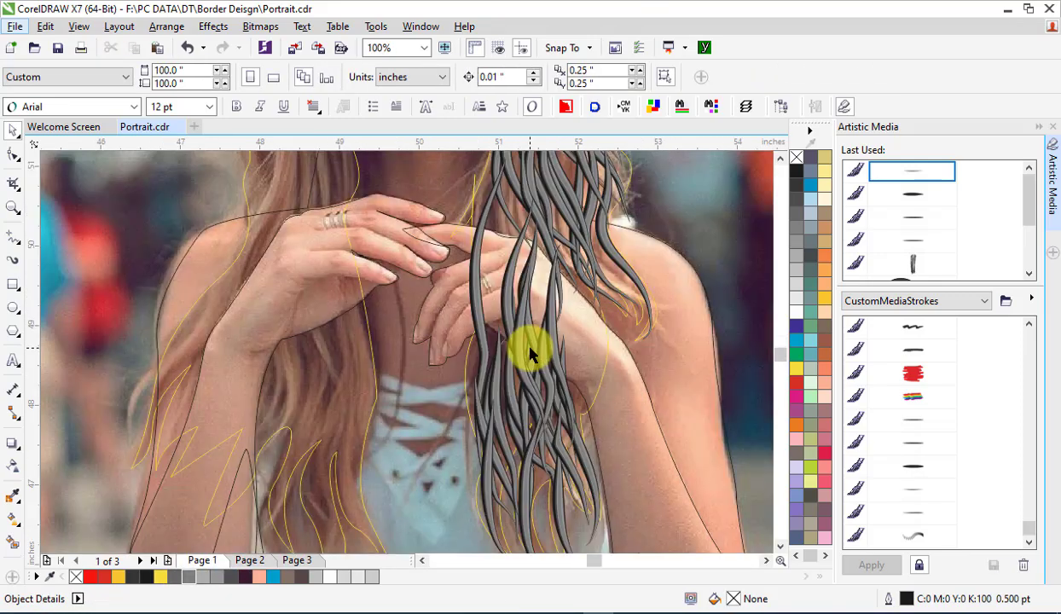
scroll(529, 354, "down", 1)
left_click(543, 242)
key("Delete")
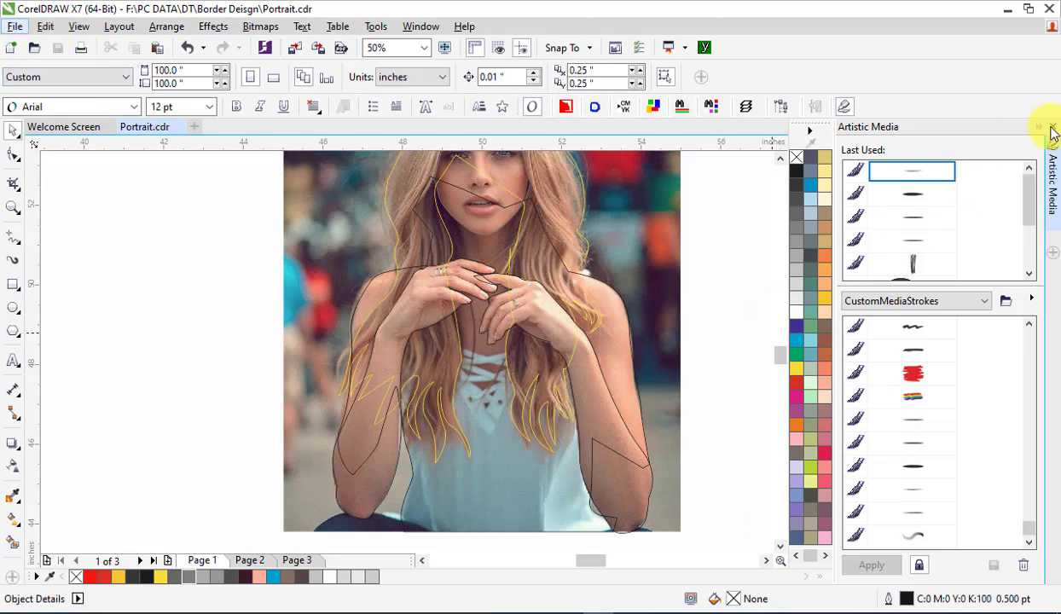
left_click(1054, 128)
Trace two finger shadow shapes, about 1.30 by 0.30 and 1.53 by 1.37 inches, on the right hand on Page 1 and cut them.
scroll(459, 256, "up", 2)
left_click(10, 240)
left_click_drag(395, 243, 509, 260)
left_click_drag(390, 253, 389, 254)
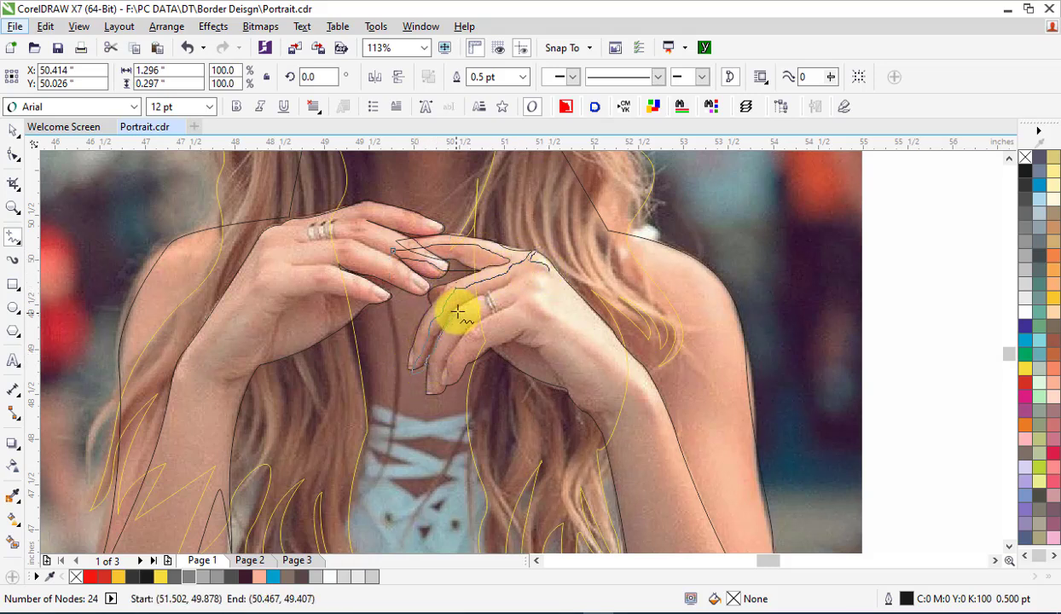
left_click_drag(522, 273, 532, 298)
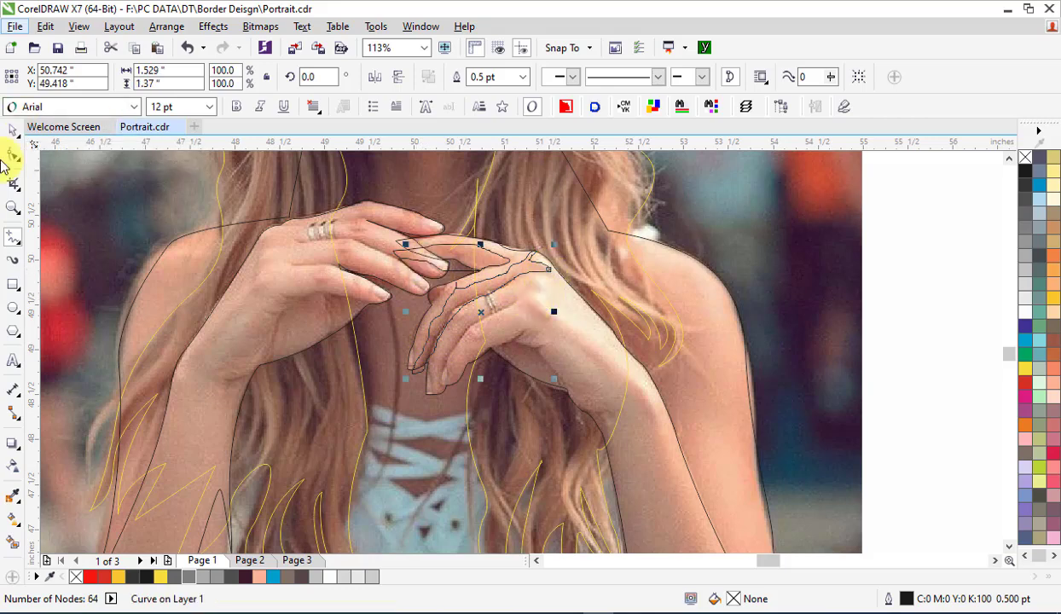
left_click(397, 258, "shift")
right_click(398, 257)
left_click(436, 366)
Paste the finger shadows on Page 2, fill them with light grey, remove their outlines and PowerClip them inside the right hand.
key("Page_Down")
key("ctrl+v")
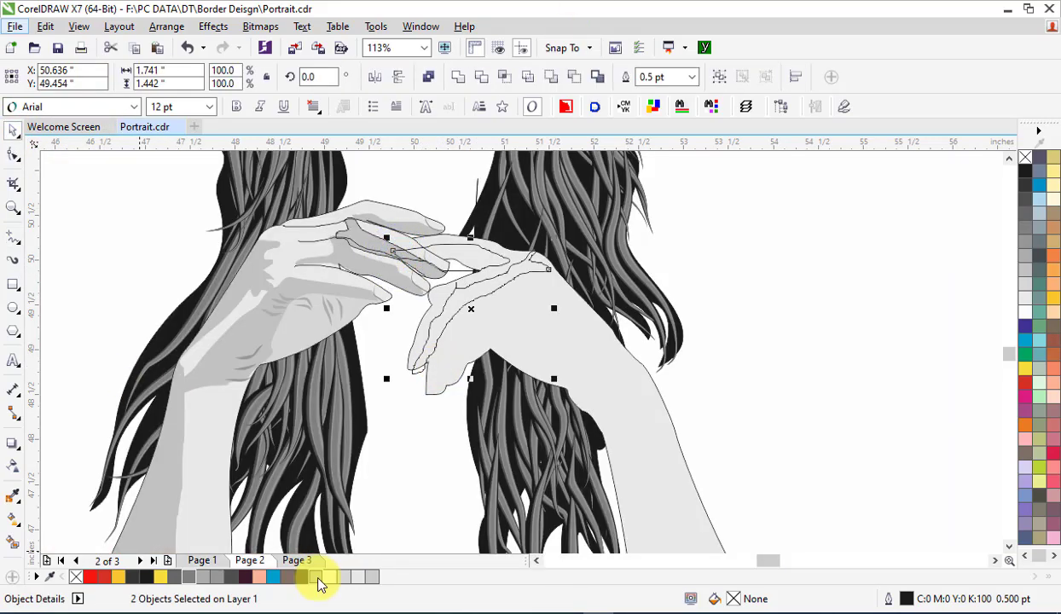
left_click(316, 577)
right_click(1027, 158)
right_click(478, 260)
left_click(548, 252)
left_click(625, 362)
Trace a shadow shape about 1.24 by 1.50 inches along the ring finger on Page 1 and cut it.
key("Page_Up")
key("F5")
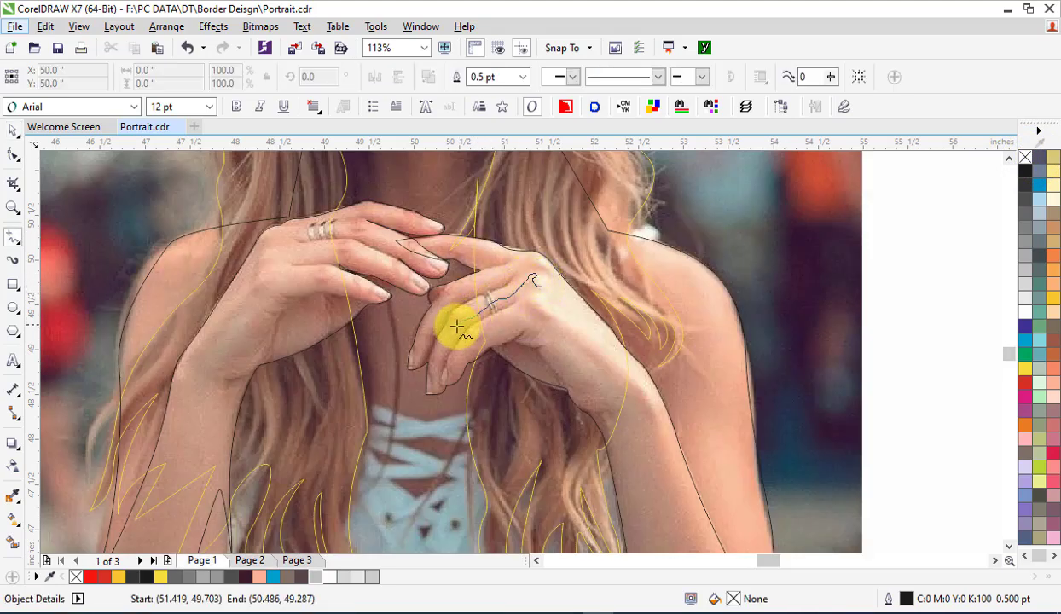
left_click(12, 130)
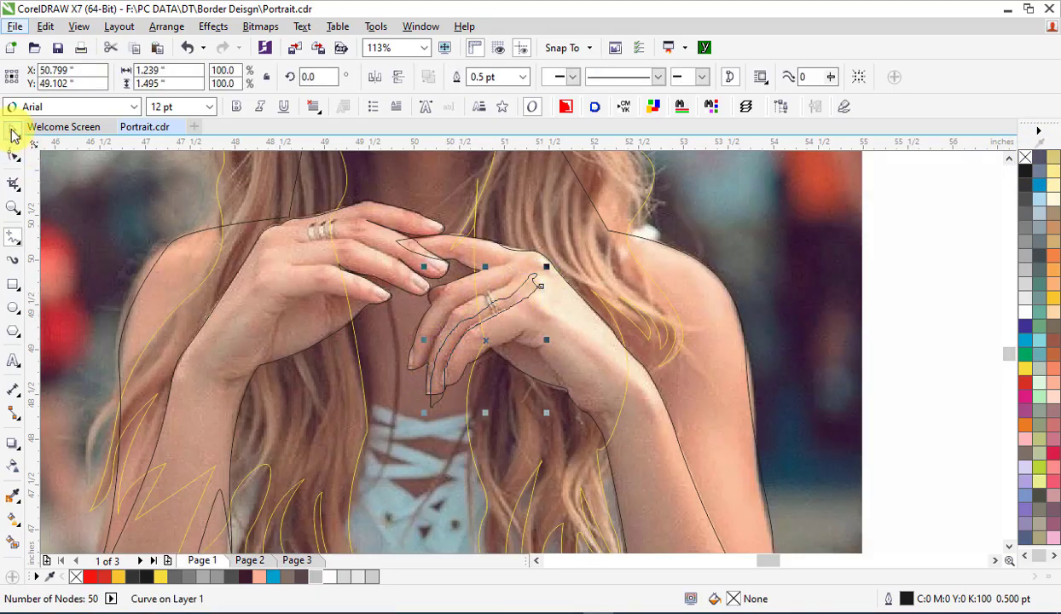
right_click(522, 289)
left_click(546, 346)
Paste the ring finger shadow on Page 2, PowerClip it inside the right hand, fill it with light grey and remove its outline.
key("Page_Down")
key("ctrl+v")
right_click(527, 293)
left_click(588, 205)
left_click(533, 334)
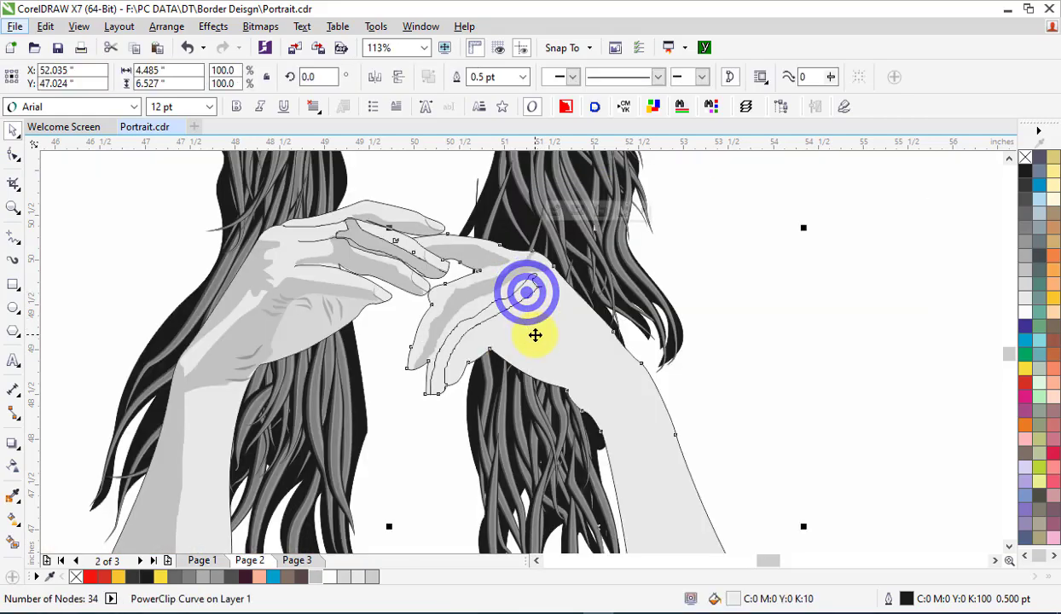
left_click(481, 317, "ctrl")
left_click(316, 577)
right_click(1026, 160)
left_click(824, 339)
Trace two thin finger separation lines on the right hand on Page 1, the lower about 0.81 by 0.92 inches, and select both.
key("Page_Up")
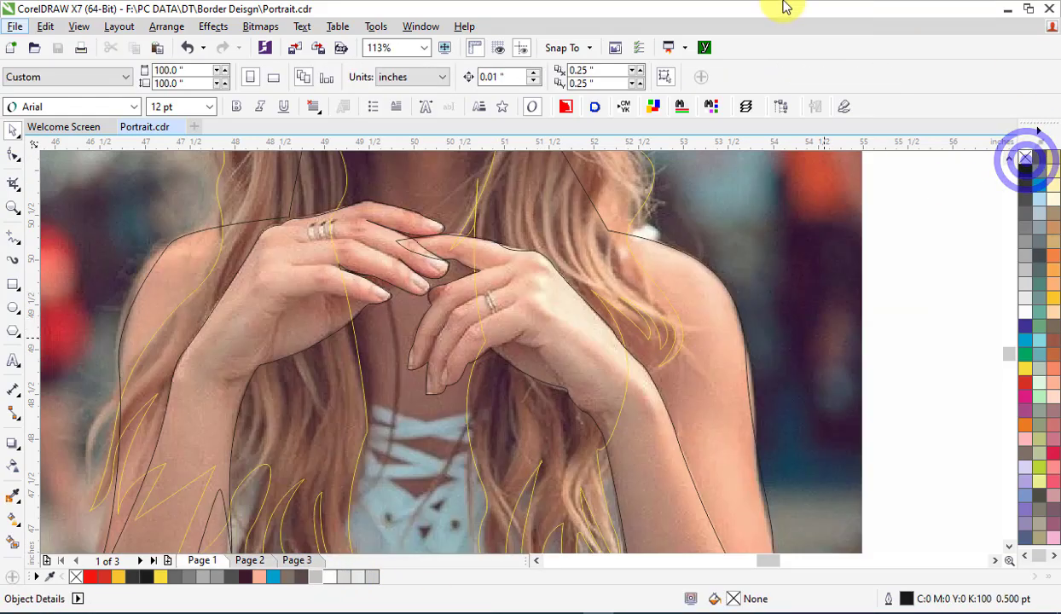
left_click(12, 237)
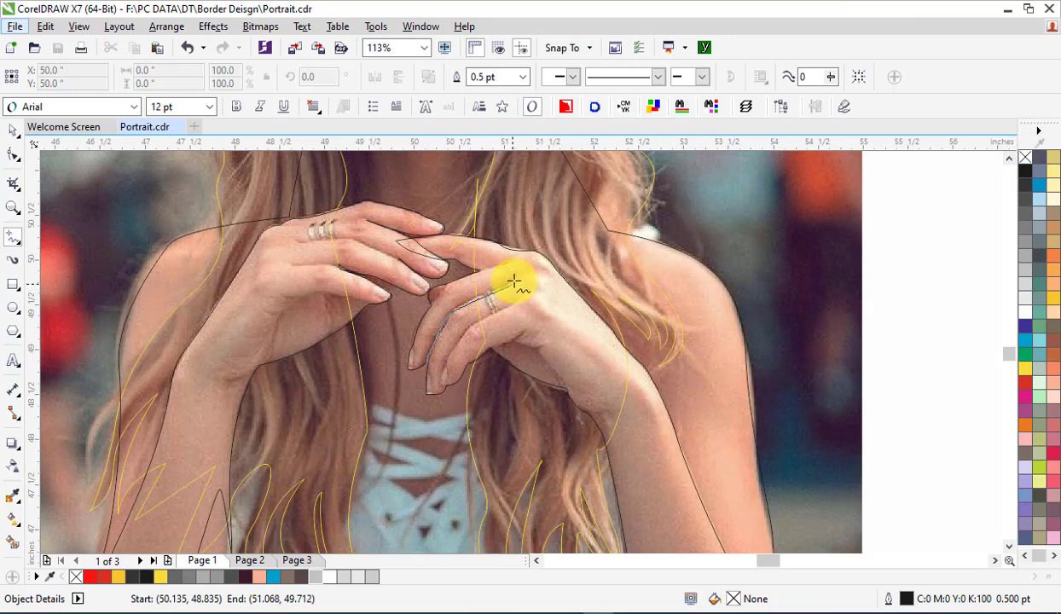
left_click(512, 290)
left_click(13, 129)
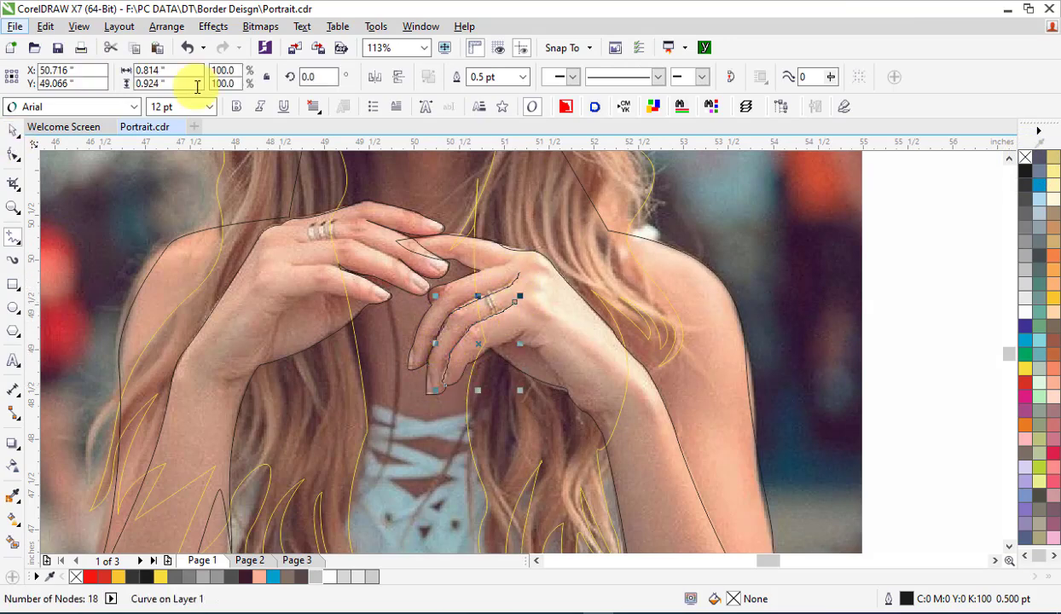
left_click(518, 276, "shift")
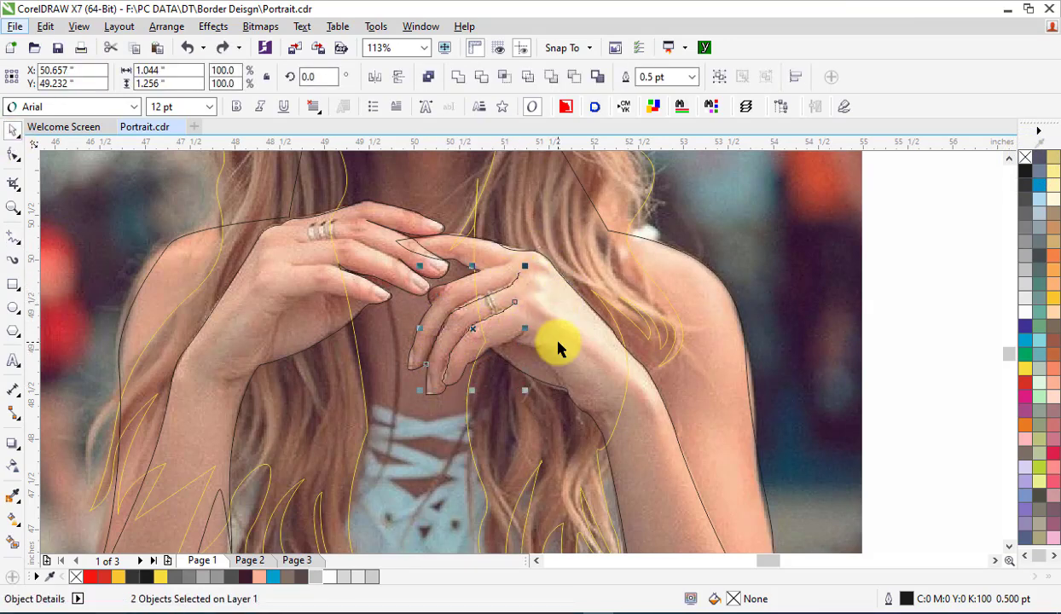
Transfer the two finger separation lines to Page 2, colour them black and PowerClip them inside the right hand.
key("Page_Down")
left_click(1024, 173)
left_click(489, 295, "shift")
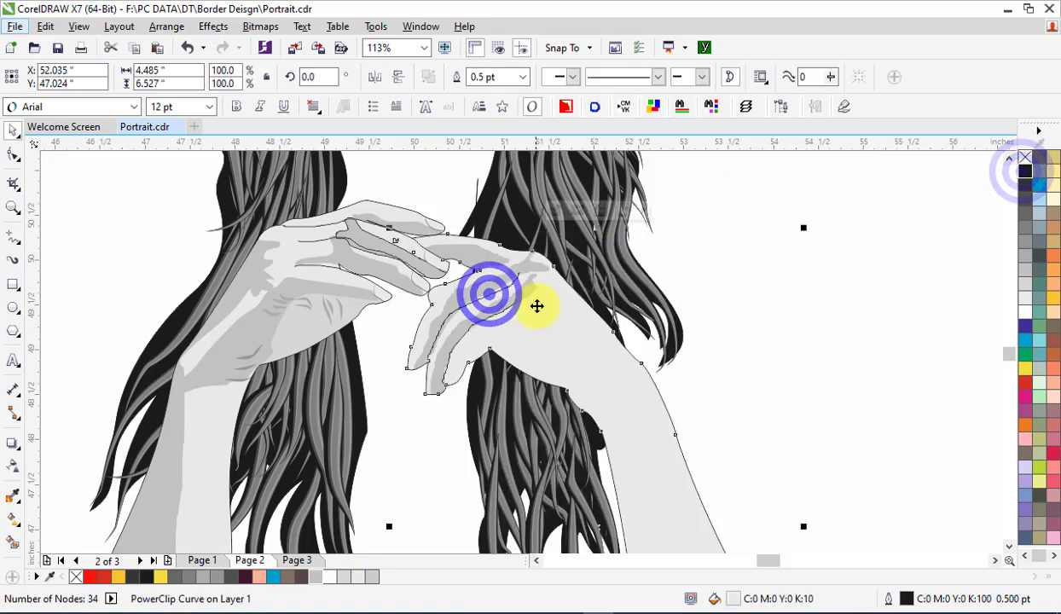
Trace a short line about 0.37 by 0.15 inches between the index finger and knuckle on Page 1 and cut it.
key("Page_Up")
scroll(518, 238, "up", 2)
key("F5")
left_click_drag(506, 286, 426, 313)
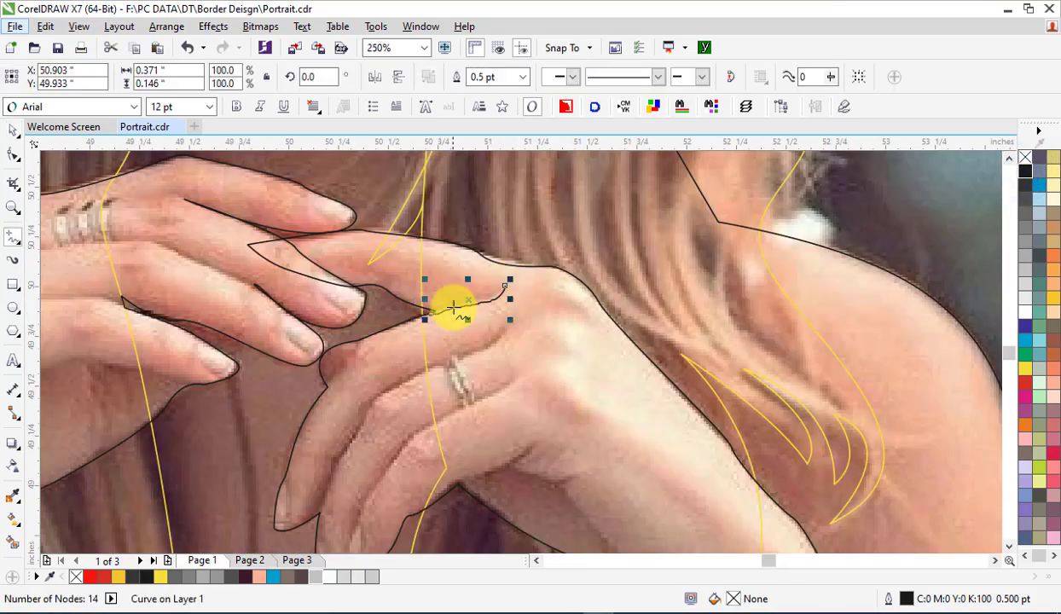
right_click(488, 300)
left_click(539, 191)
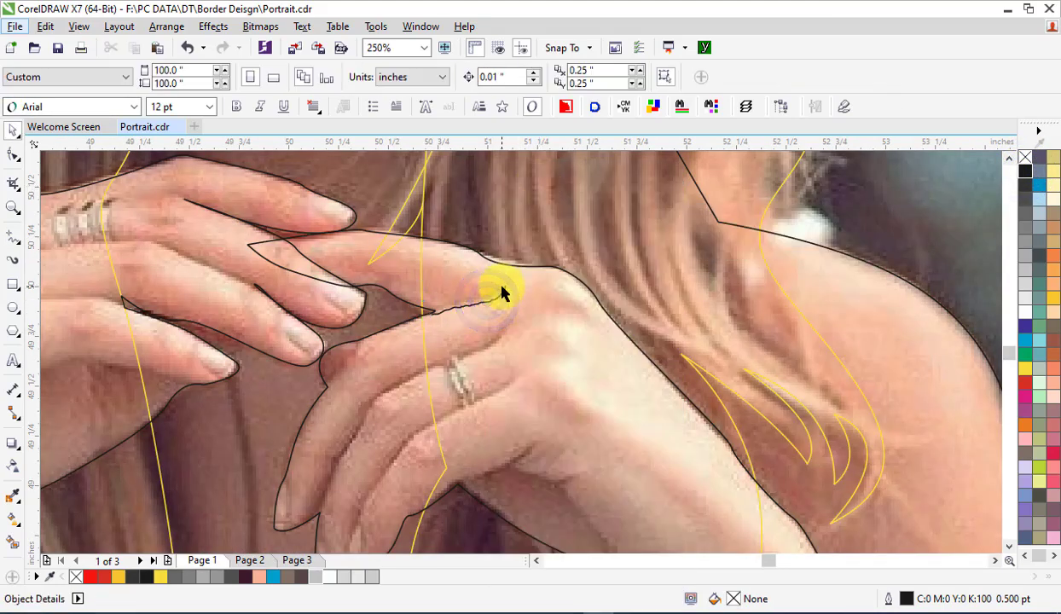
right_click(504, 290)
left_click(546, 347)
Paste the short knuckle line on Page 2 and PowerClip it inside the right hand.
key("Page_Down")
right_click(847, 271)
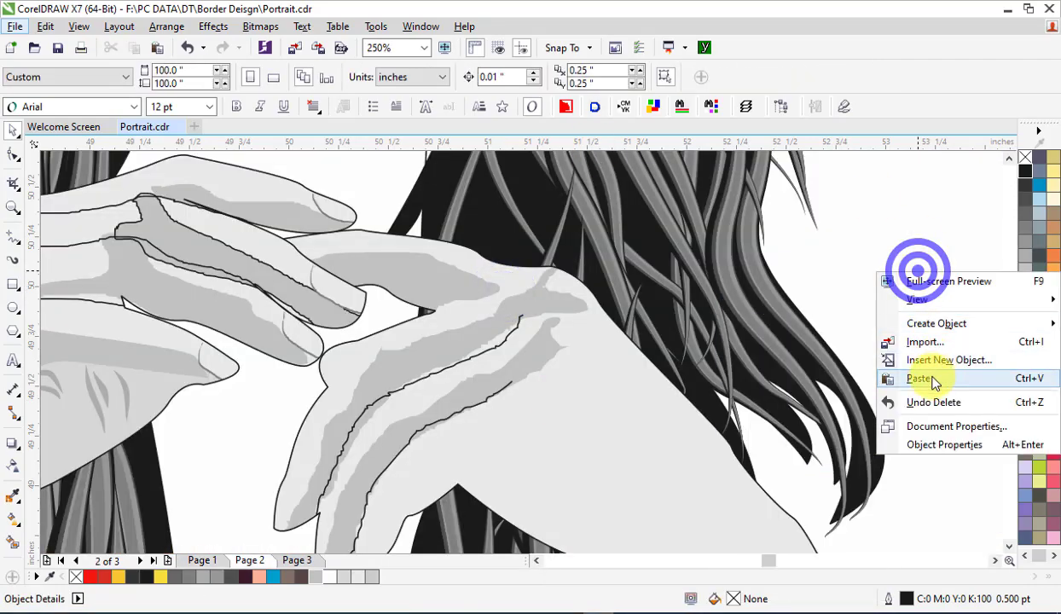
left_click(917, 376)
right_click(497, 298)
left_click(546, 197)
left_click(455, 269)
Try to trace a shadow about 3.28 by 3.09 inches from the right hand's fingers down the forearm on Page 1, and undo it.
key("Page_Up")
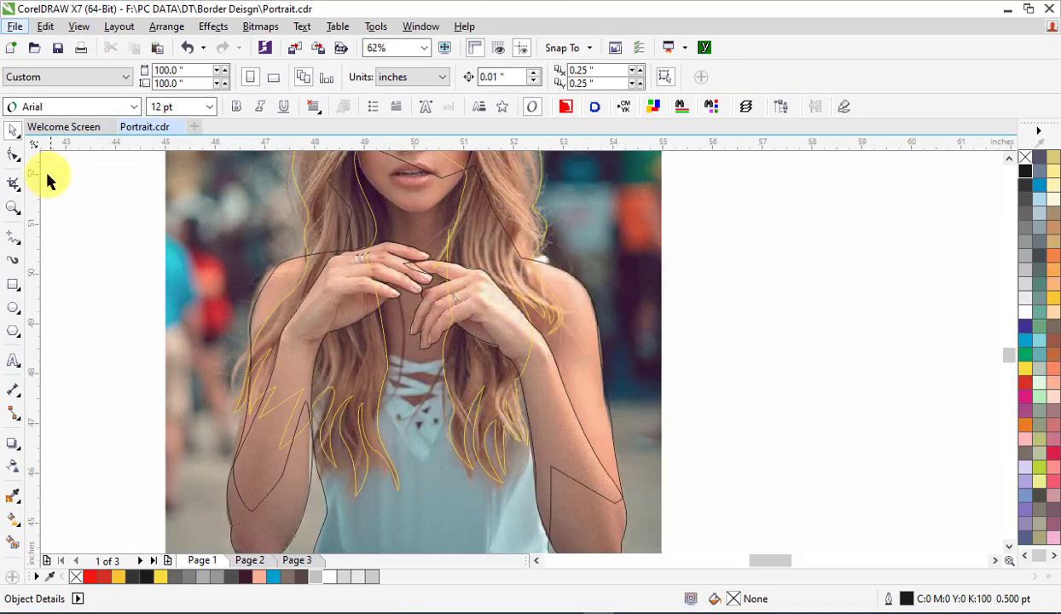
left_click(13, 236)
scroll(405, 286, "up", 2)
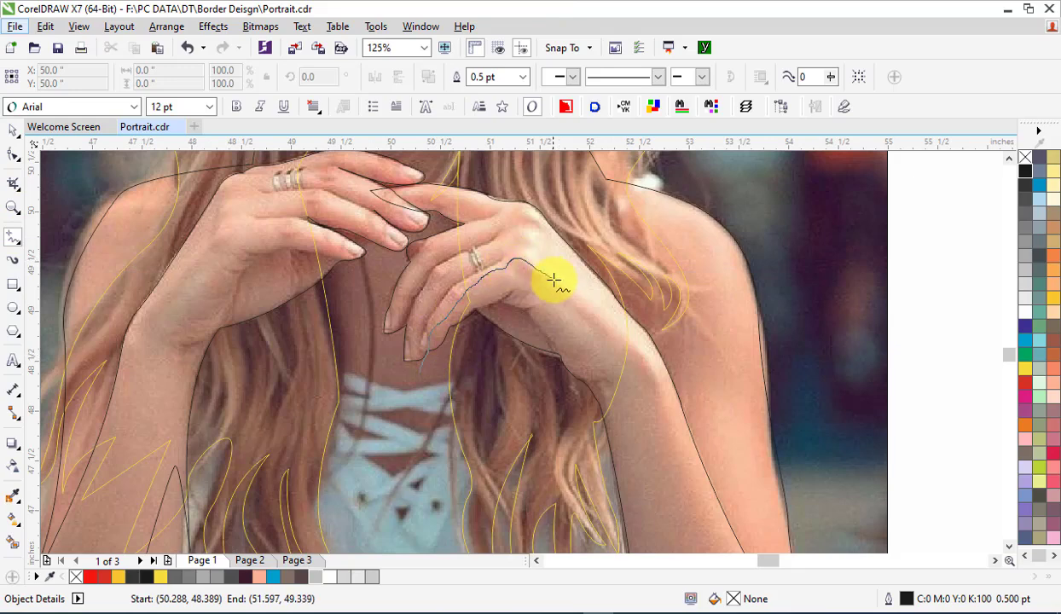
left_click_drag(734, 516, 744, 494)
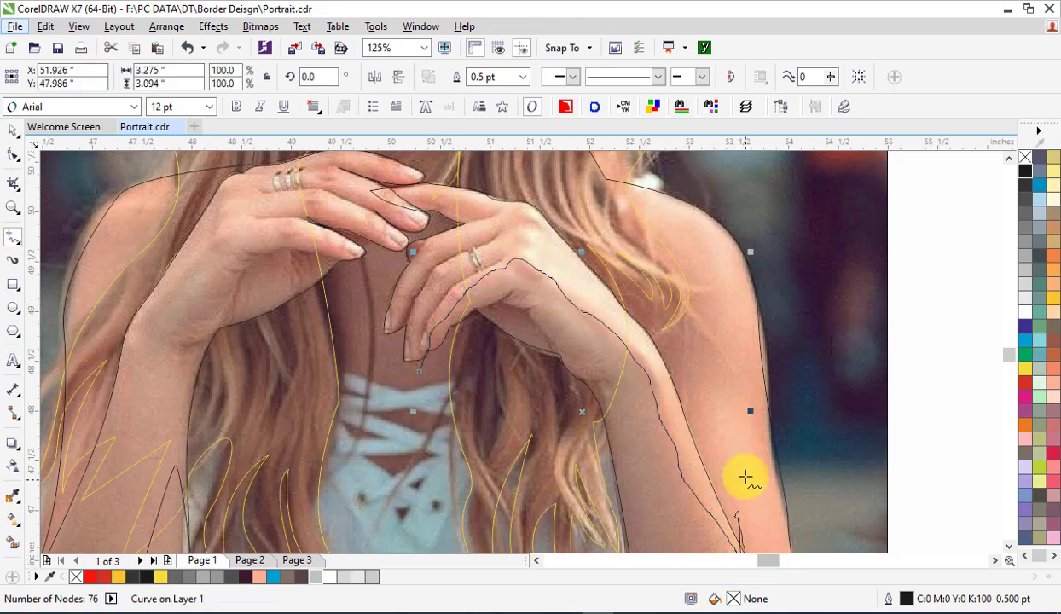
key("ctrl+z")
Trace a shadow about 4.02 by 5.80 inches from the right hand's fingers down to the elbow on Page 1 and cut it.
scroll(750, 341, "down", 4)
scroll(753, 262, "down", 1)
left_click_drag(590, 282, 601, 253)
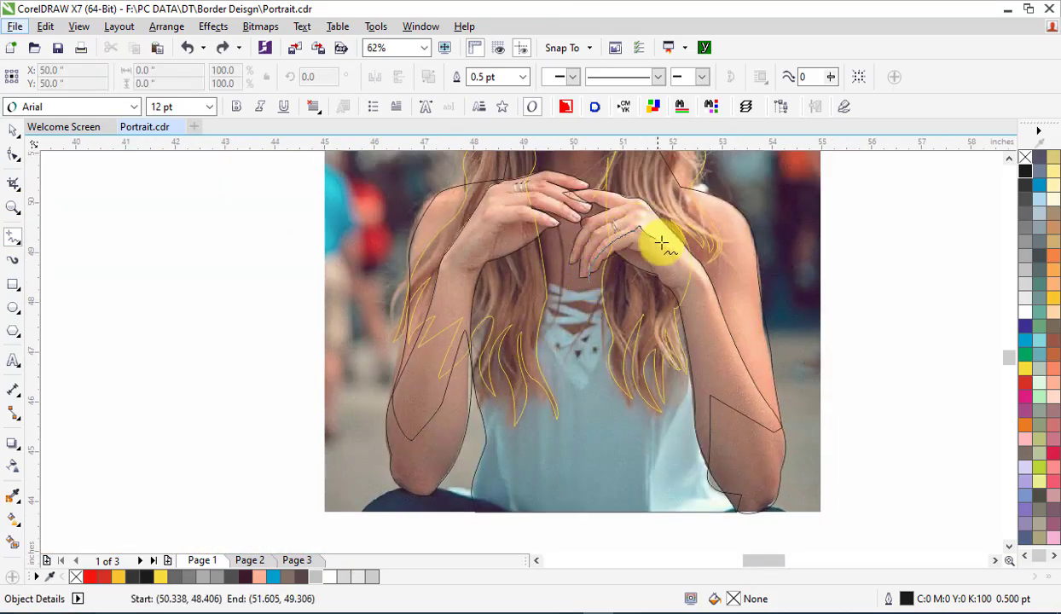
mouse_move(737, 515)
left_mouse_down()
mouse_move(695, 452)
mouse_move(640, 286)
mouse_move(582, 281)
left_mouse_up()
left_click(12, 129)
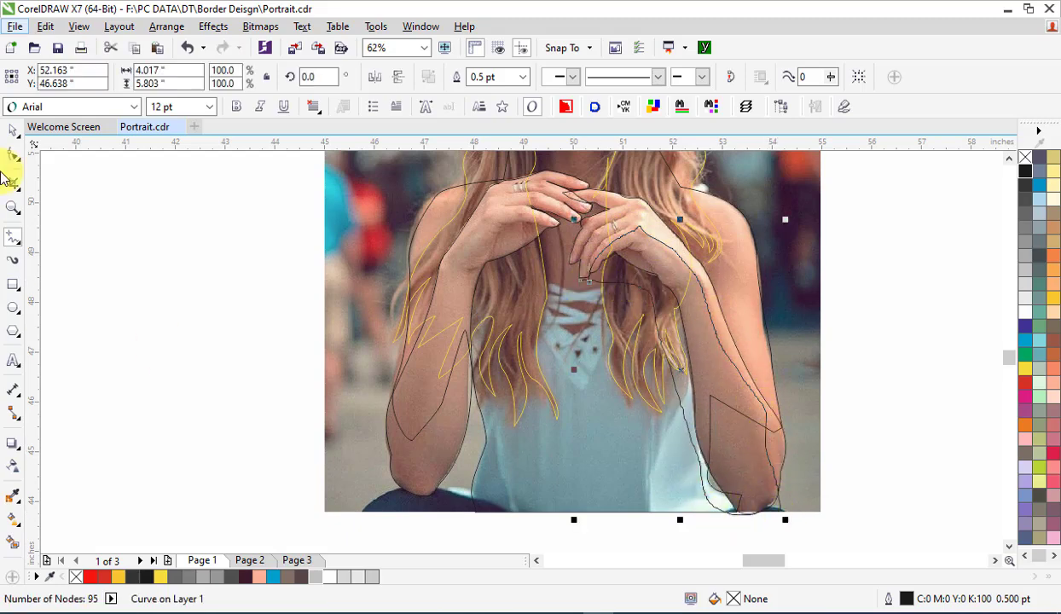
right_click(659, 284)
left_click(722, 330)
Paste the arm shadow on Page 2, fill it grey without an outline and PowerClip it inside the right hand and arm shape.
key("Page_Down")
key("ctrl+v")
left_click(313, 580)
right_click(1025, 158)
right_click(660, 282)
left_click(732, 189)
left_click(660, 218)
Trace a palm shadow along the underside of the right hand on Page 1, fill it mid-grey and cut it.
key("Page_Up")
scroll(663, 218, "up", 2)
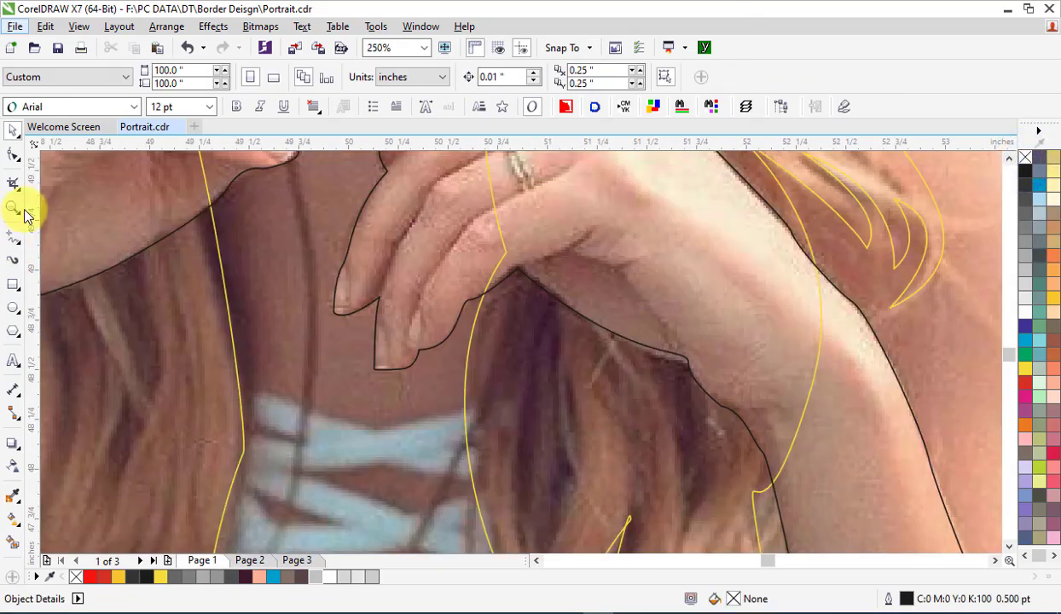
left_click(13, 238)
left_click_drag(500, 289, 573, 250)
mouse_move(663, 323)
left_mouse_down()
mouse_move(507, 303)
mouse_move(500, 289)
left_mouse_up()
left_click(13, 133)
left_click(1028, 245)
key("ctrl+x")
Paste the palm shadow on Page 2, remove its outline and PowerClip it inside the right hand.
key("Page_Down")
key("ctrl+v")
right_click(1026, 157)
right_click(600, 288)
left_click(672, 189)
left_click(649, 238)
Draw tapered Artistic Media crease strokes below the right hand's knuckles and toward the wrist on Page 1, undoing the last stroke.
key("Page_Up")
left_click(13, 238)
mouse_move(523, 268)
left_mouse_down()
mouse_move(608, 249)
mouse_move(572, 259)
mouse_move(602, 266)
left_mouse_up()
left_click(13, 260)
left_click(12, 76)
left_click(366, 82)
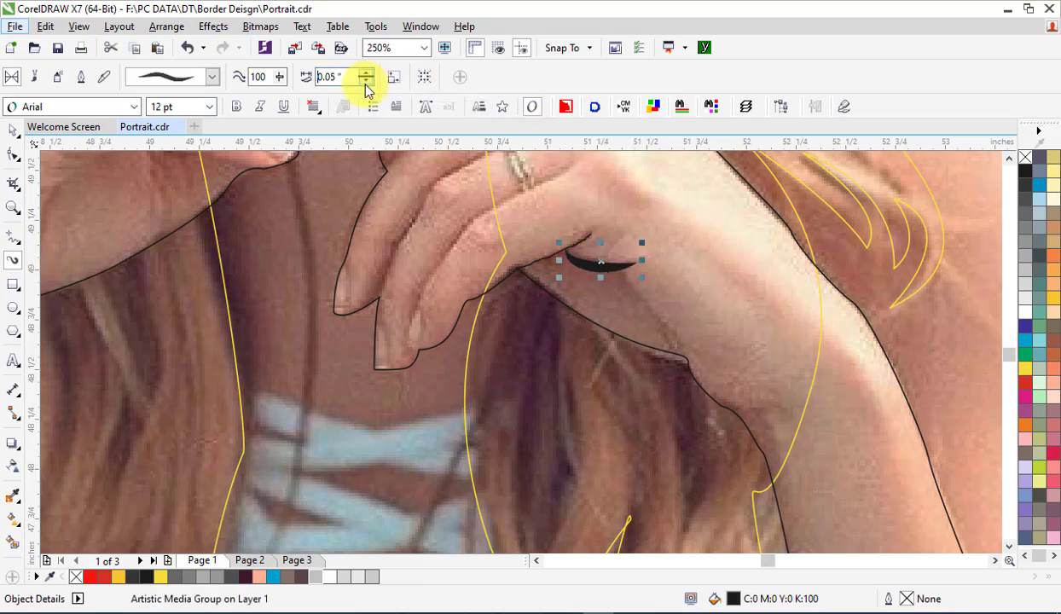
left_click_drag(615, 228, 569, 250)
mouse_move(623, 273)
left_mouse_down()
mouse_move(680, 346)
mouse_move(672, 355)
left_mouse_up()
left_click_drag(718, 397, 773, 412)
key("ctrl+z")
Select all the right hand's crease strokes on Page 1, cut them and paste them on Page 2.
scroll(641, 246, "down", 2)
key("space")
left_click_drag(830, 319, 588, 216)
right_click(643, 267)
left_click(686, 370)
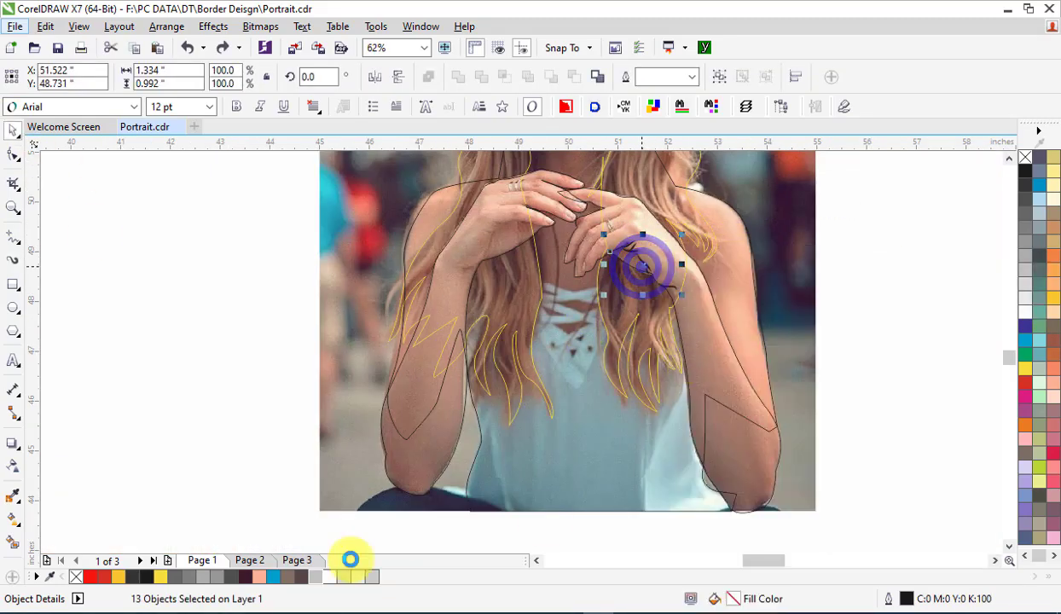
left_click(249, 560)
right_click(881, 244)
left_click(902, 350)
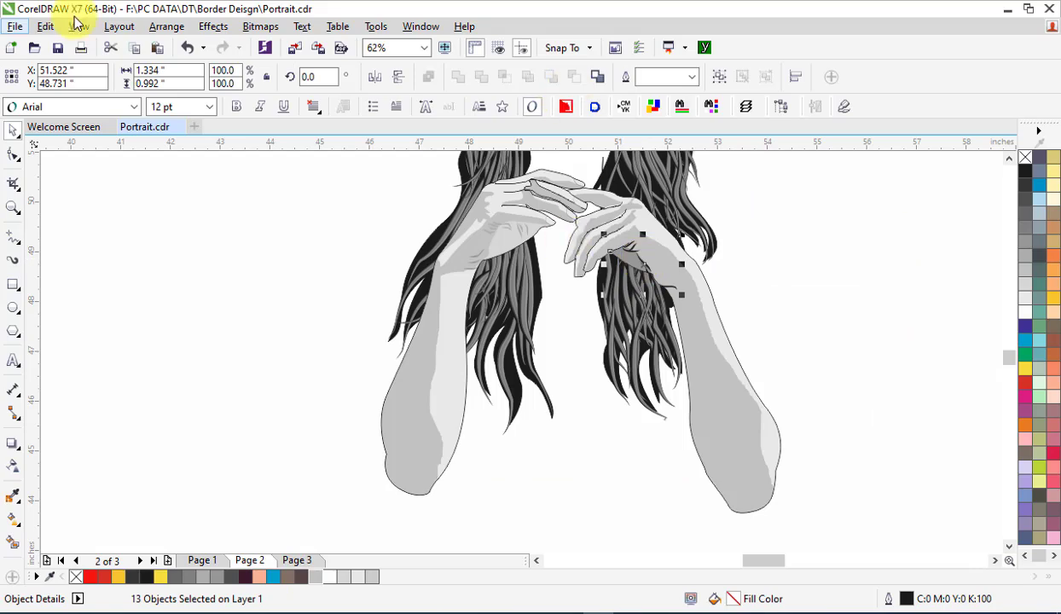
left_click(45, 28)
left_click(45, 27)
Break the pasted crease strokes apart, group them and fill the group with 60% black.
scroll(670, 260, "up", 2)
right_click(559, 268)
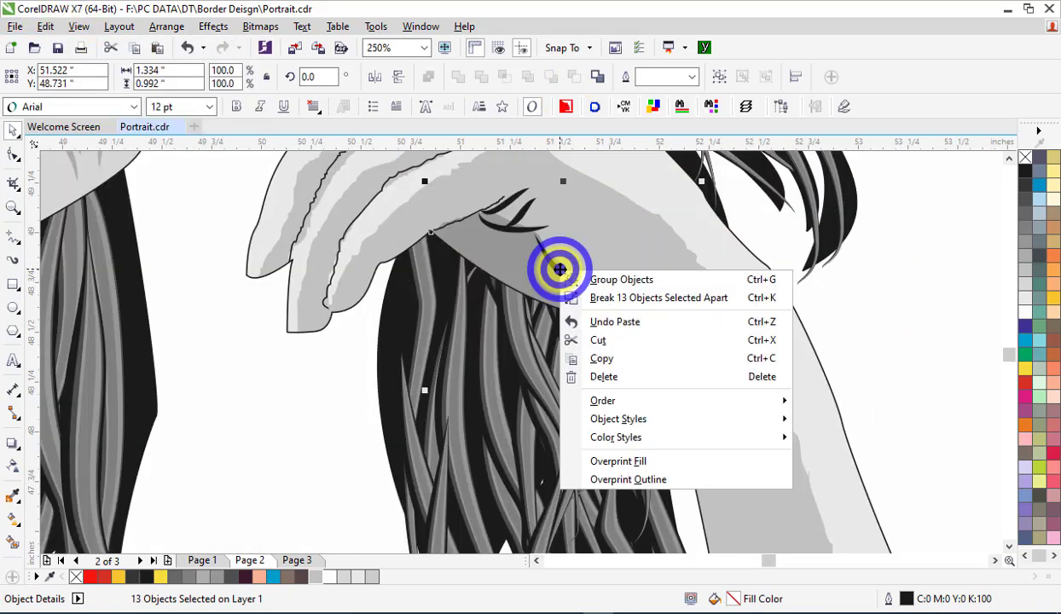
left_click(654, 298)
key("ctrl+g")
left_click(1026, 231)
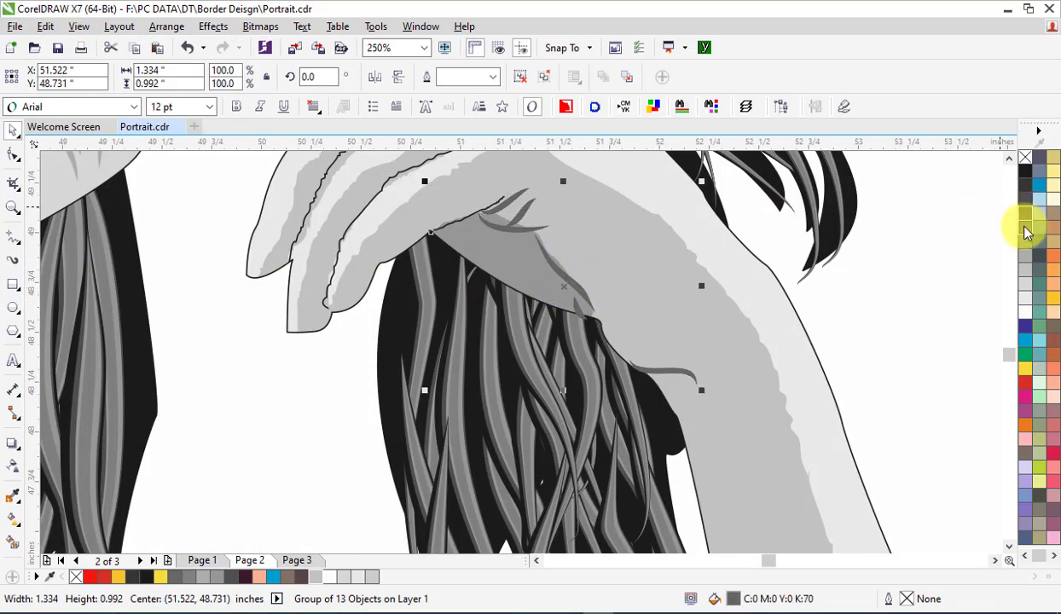
left_click(1025, 230)
PowerClip the grouped crease strokes inside the right hand.
right_click(554, 272)
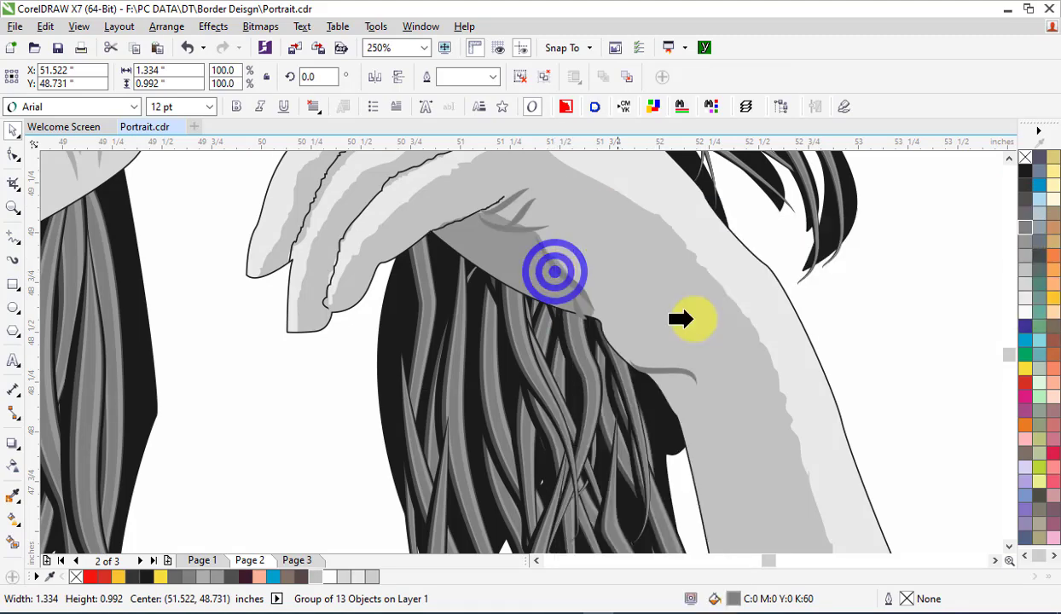
left_click(623, 210)
left_click(714, 333)
scroll(715, 333, "down", 2)
left_click(824, 313)
Copy the red body outline from Page 3 and paste it on Page 2.
scroll(824, 313, "down", 1)
key("F2")
left_click_drag(609, 200, 824, 363)
scroll(680, 322, "down", 1)
key("Page_Up")
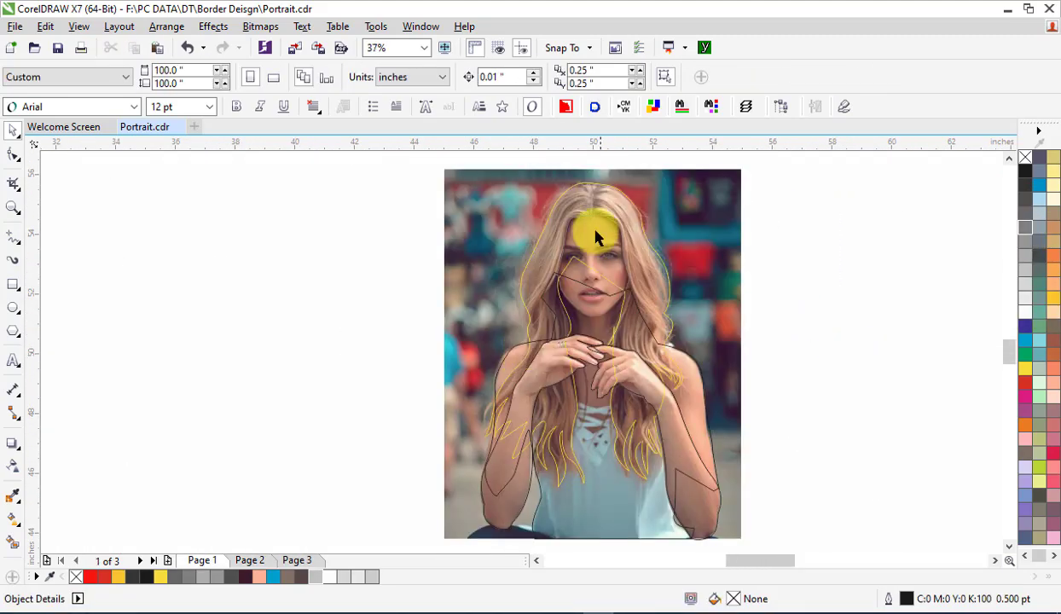
key("Page_Down")
key("Page_Down")
right_click(603, 502)
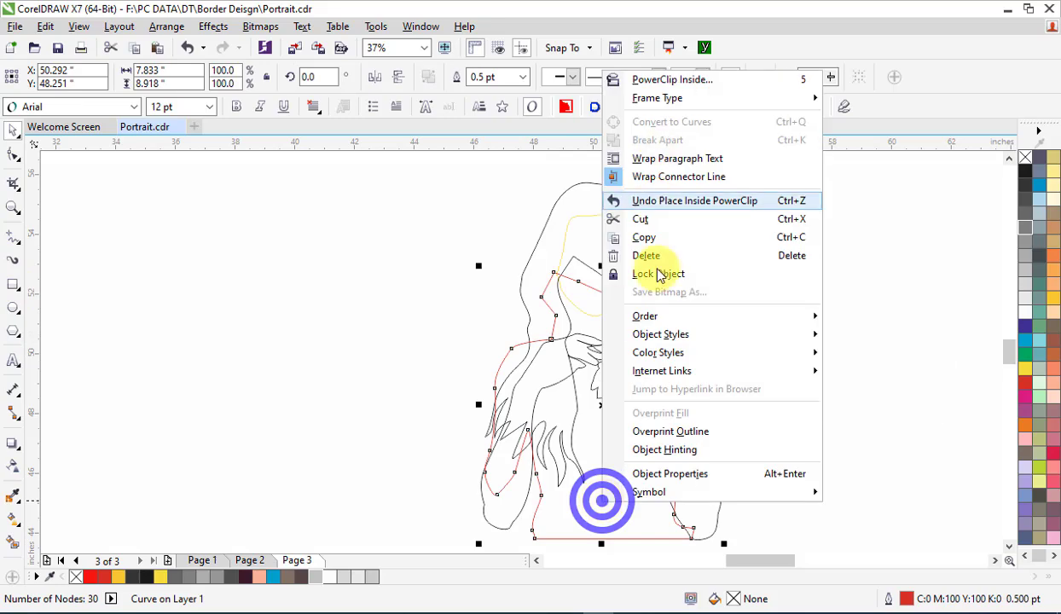
left_click(655, 241)
key("Page_Up")
key("ctrl+v")
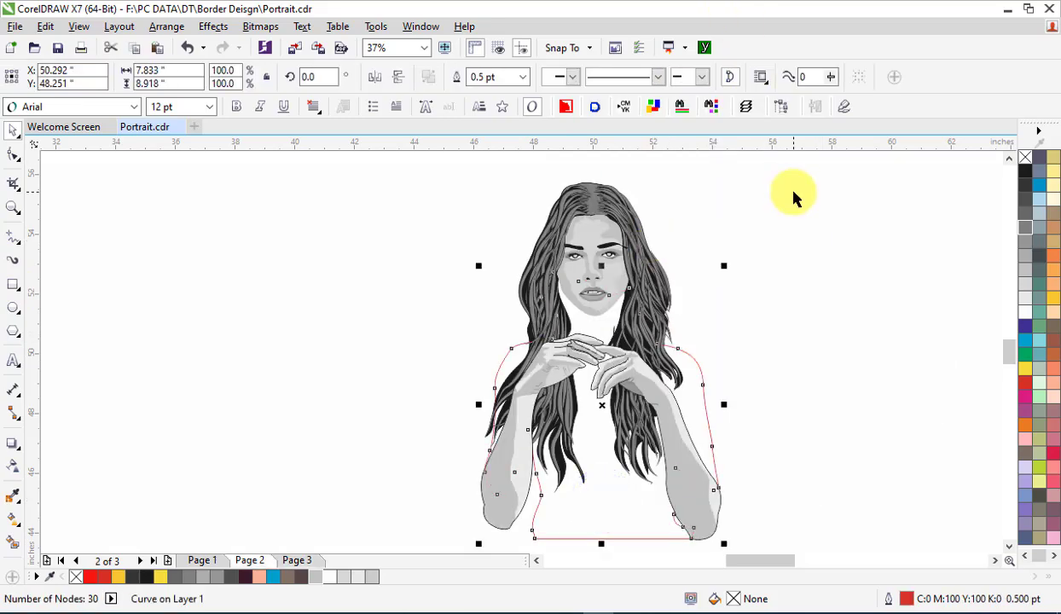
Fill the body shape with 20% black and remove its outline, undoing a trial of a lighter fill.
key("Page_Up")
key("Page_Down")
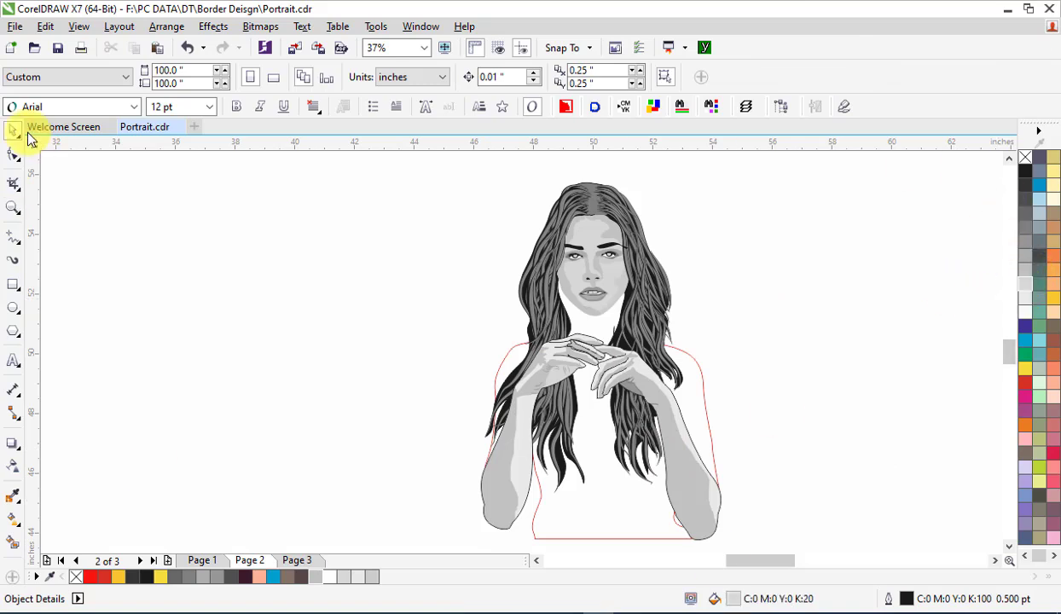
left_click(704, 367)
left_click(1025, 272)
right_click(1025, 158)
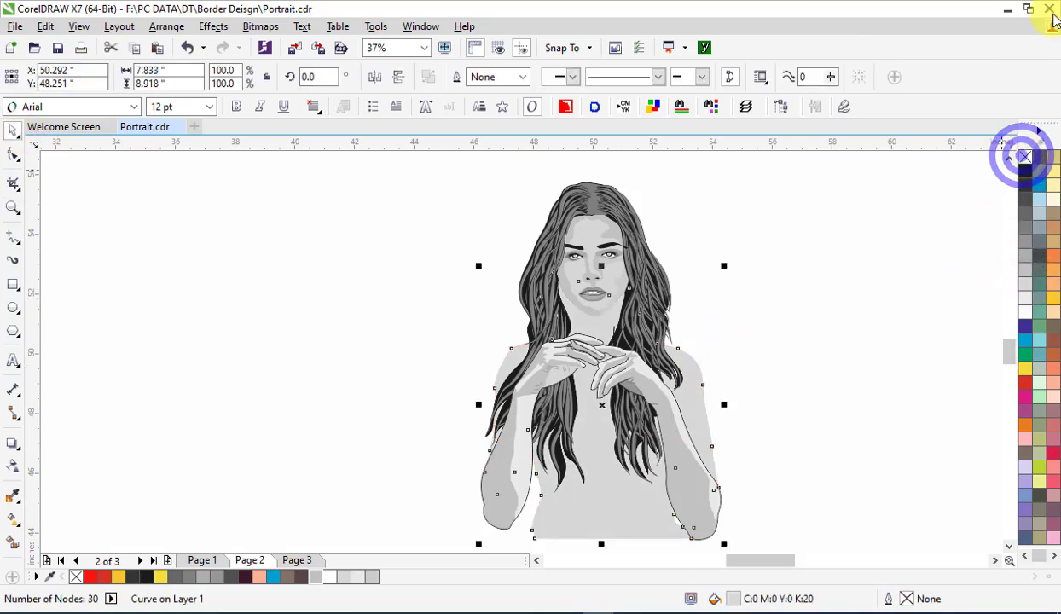
left_click(1025, 298)
key("ctrl+z")
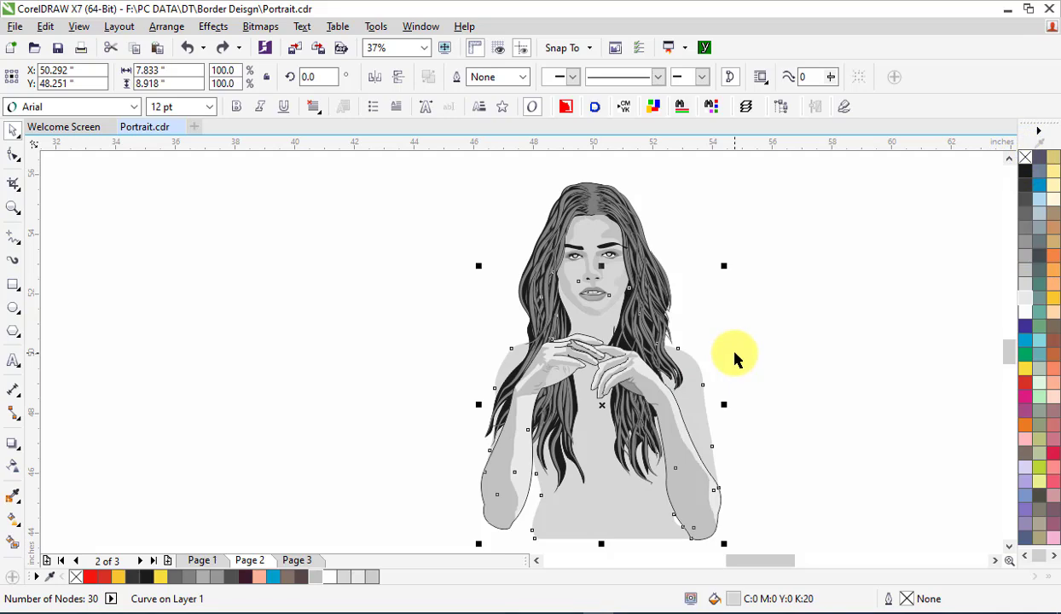
Trace shadows along the hair on both sides of the neck on Page 1 and cut them.
key("Page_Up")
scroll(690, 252, "up", 1)
left_click(17, 241)
left_click(71, 237)
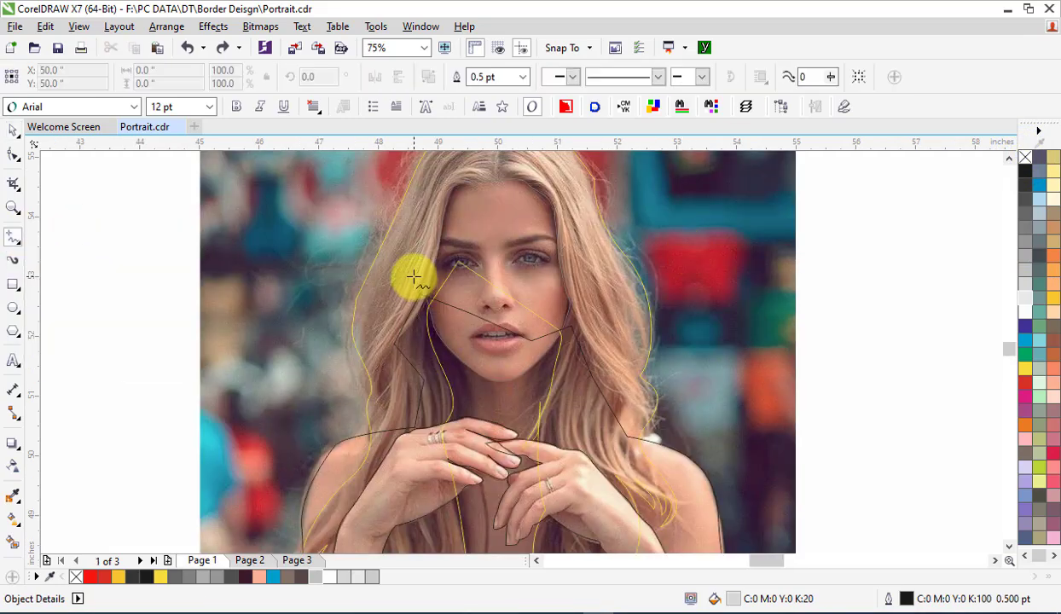
mouse_move(424, 299)
left_mouse_down()
mouse_move(460, 356)
mouse_move(479, 418)
left_mouse_up()
left_click_drag(411, 282, 414, 278)
mouse_move(557, 305)
left_mouse_down()
mouse_move(541, 366)
mouse_move(551, 430)
mouse_move(556, 306)
left_mouse_up()
left_click(15, 133)
left_click(458, 367, "shift")
right_click(459, 367)
left_click(518, 365)
Paste the side neck shadows on Page 2, remove their outlines and PowerClip them inside the body shape.
key("Page_Down")
key("ctrl+v")
right_click(1025, 157)
right_click(535, 362)
left_click(598, 249)
left_click(694, 485)
Trace a narrow throat shadow from below the chin down to the fingers on Page 1 and cut it.
key("Page_Up")
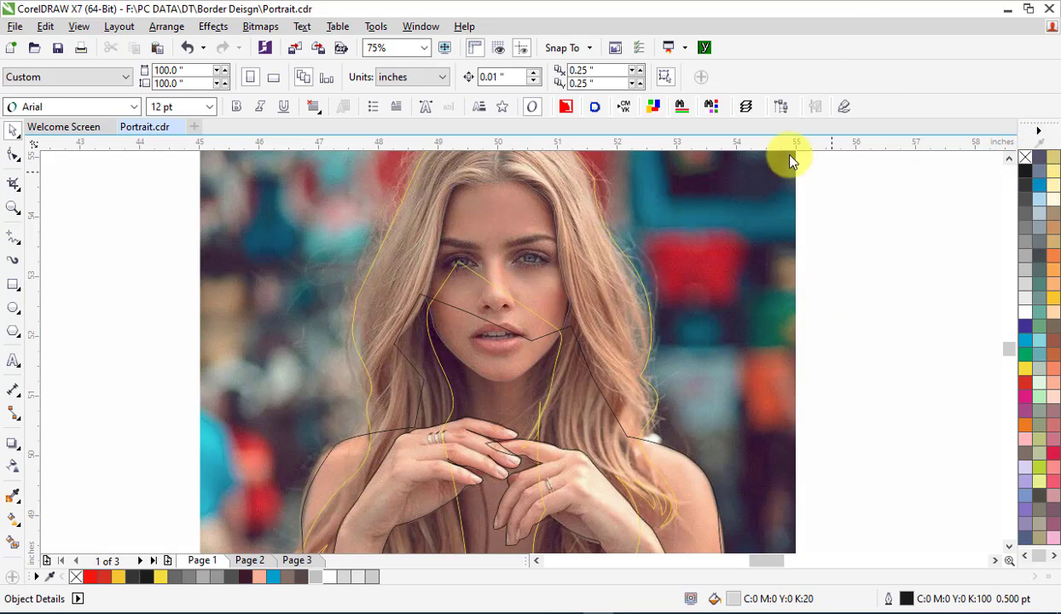
left_click(13, 241)
left_click_drag(479, 367, 492, 412)
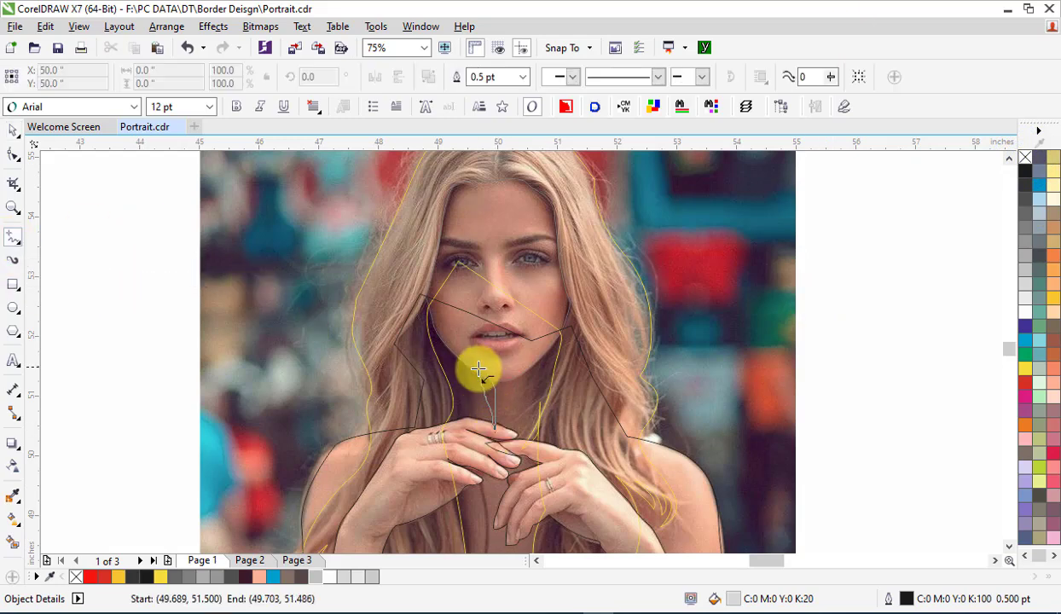
left_click_drag(481, 367, 479, 367)
left_click(13, 132)
right_click(485, 393)
left_click(530, 327)
Paste the throat shadow on Page 2, fill it with 60% black without an outline and PowerClip it inside the body.
key("Page_Down")
key("ctrl+v")
left_click(1026, 227)
right_click(1026, 157)
right_click(493, 392)
left_click(666, 249)
left_click(454, 413)
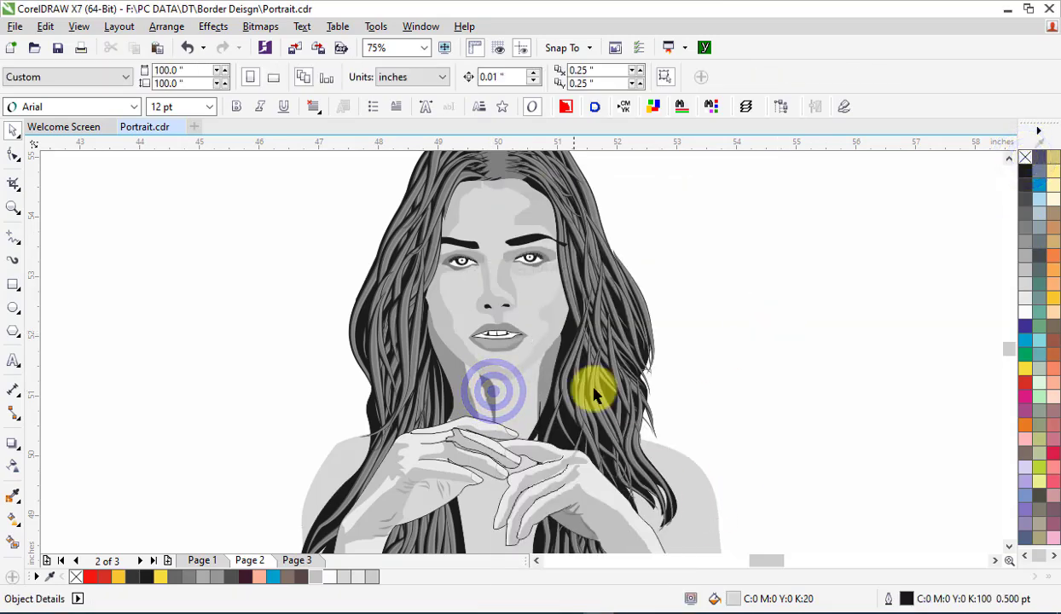
Draw a closed chin shadow about 2.05 by 0.95 inches under the jaw on Page 2, filled with 30% black without an outline.
left_click(12, 241)
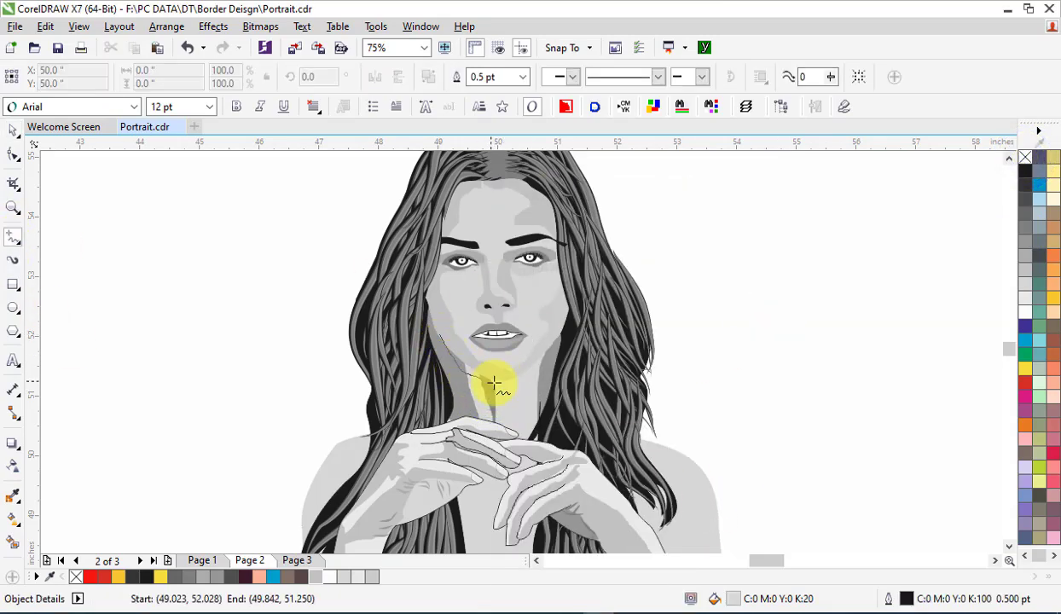
left_click(442, 335)
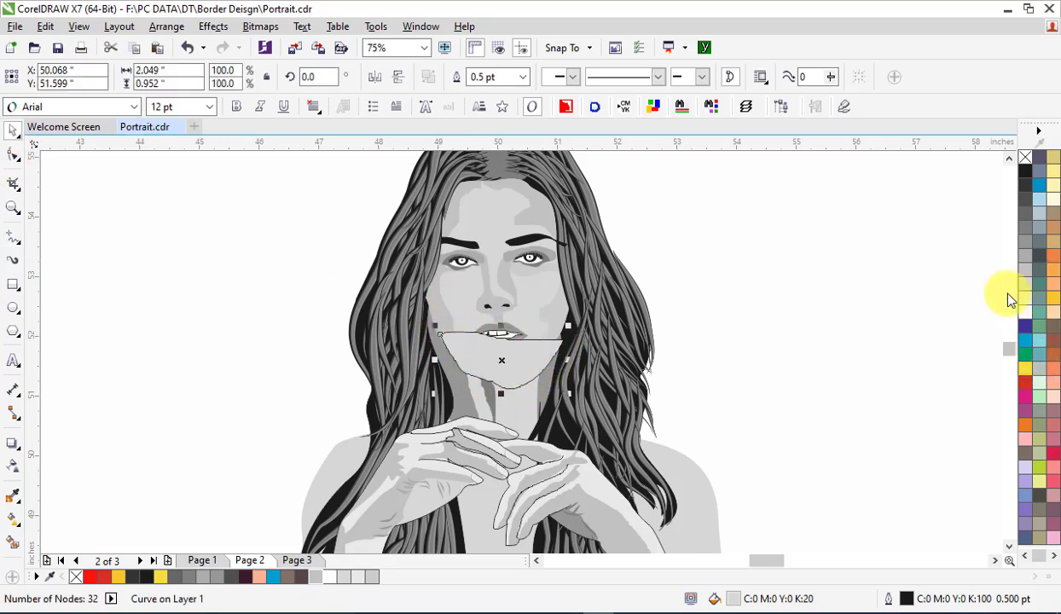
left_click(1029, 278)
right_click(1025, 157)
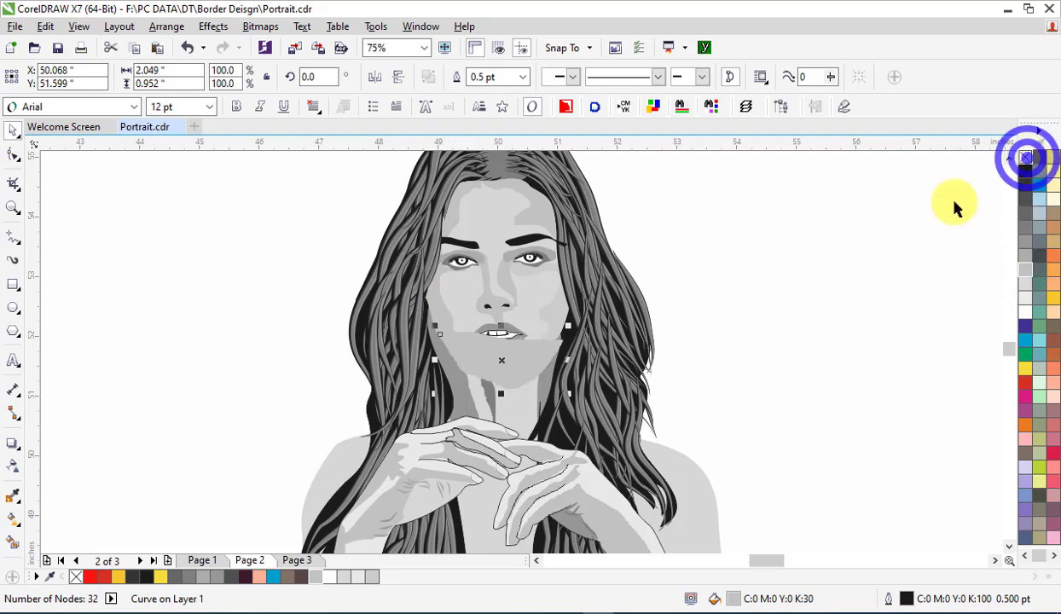
PowerClip the chin shadow inside the body shape and recolour the side neck shadows with 60% black.
right_click(523, 362)
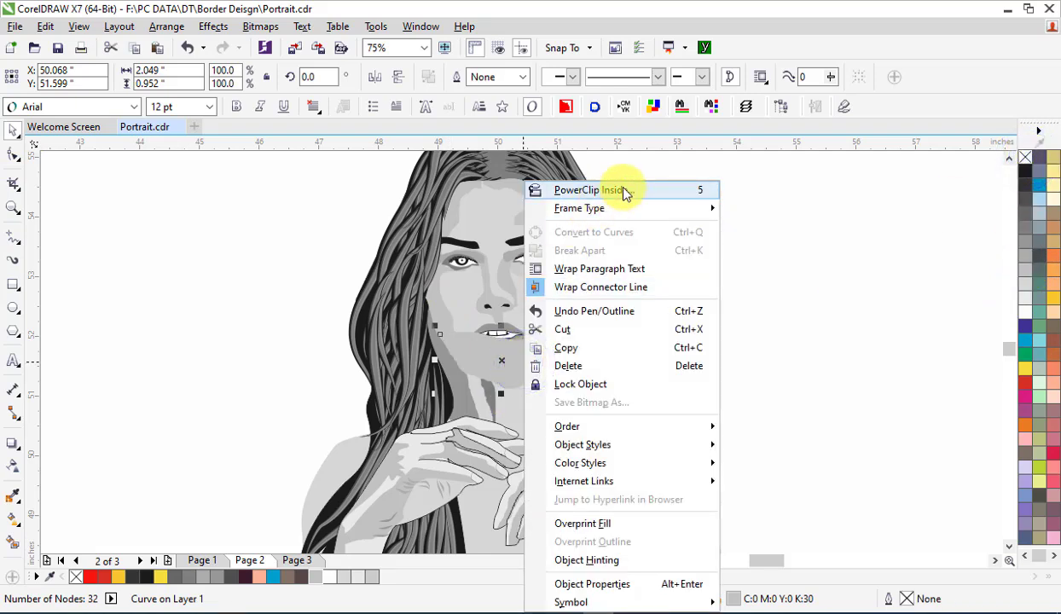
left_click(603, 187)
left_click(701, 504)
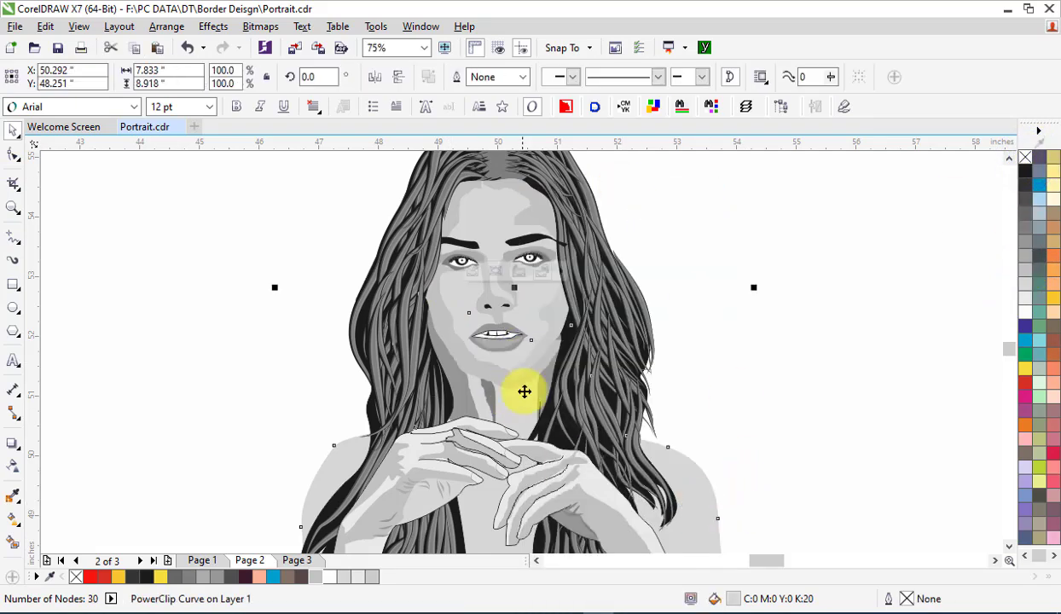
left_click(1026, 226)
key("Escape")
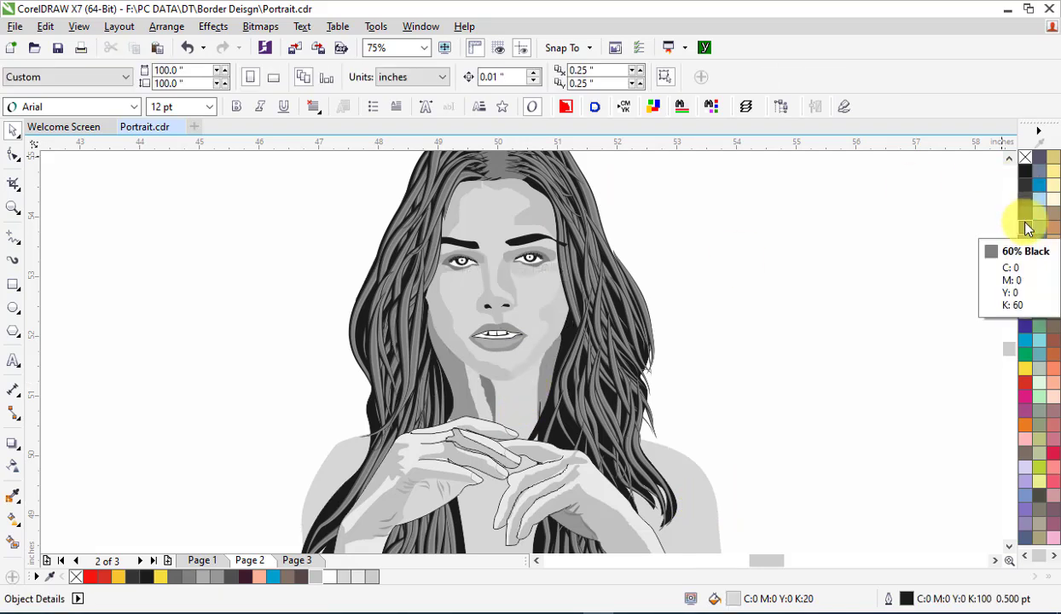
Try progressively darker fills up to 70% black on the body shape and undo them.
scroll(651, 278, "down", 1)
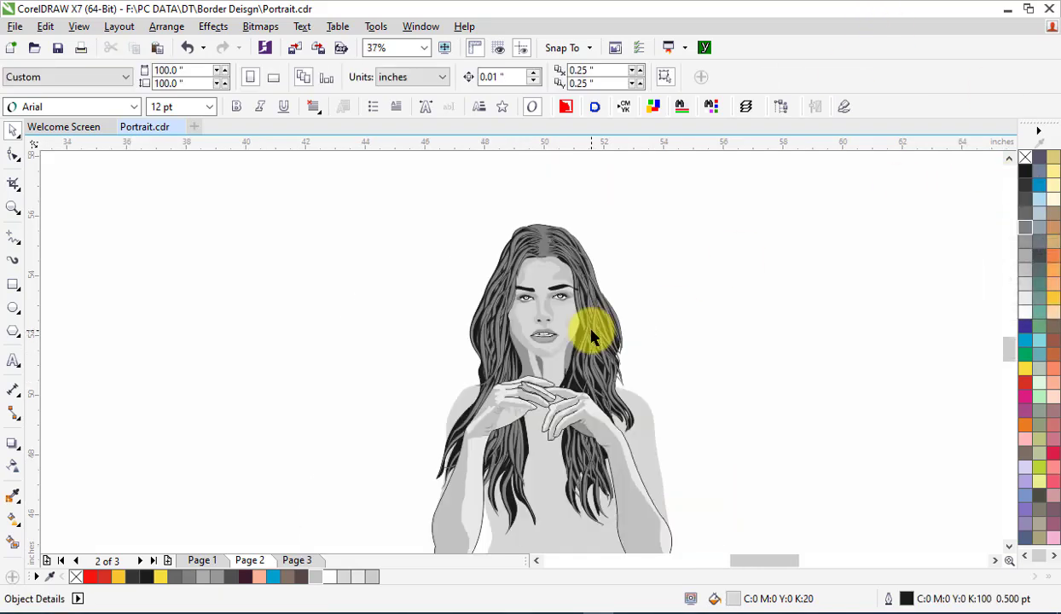
left_click(640, 418)
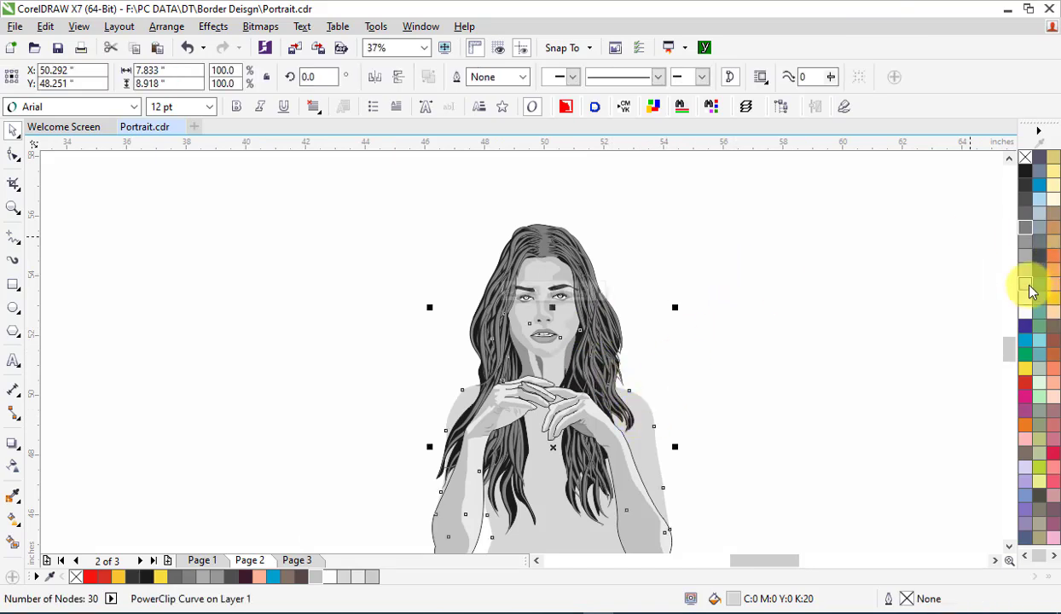
left_click(1026, 256)
left_click(1027, 228)
left_click(1027, 219)
key("ctrl+z")
key("ctrl+z")
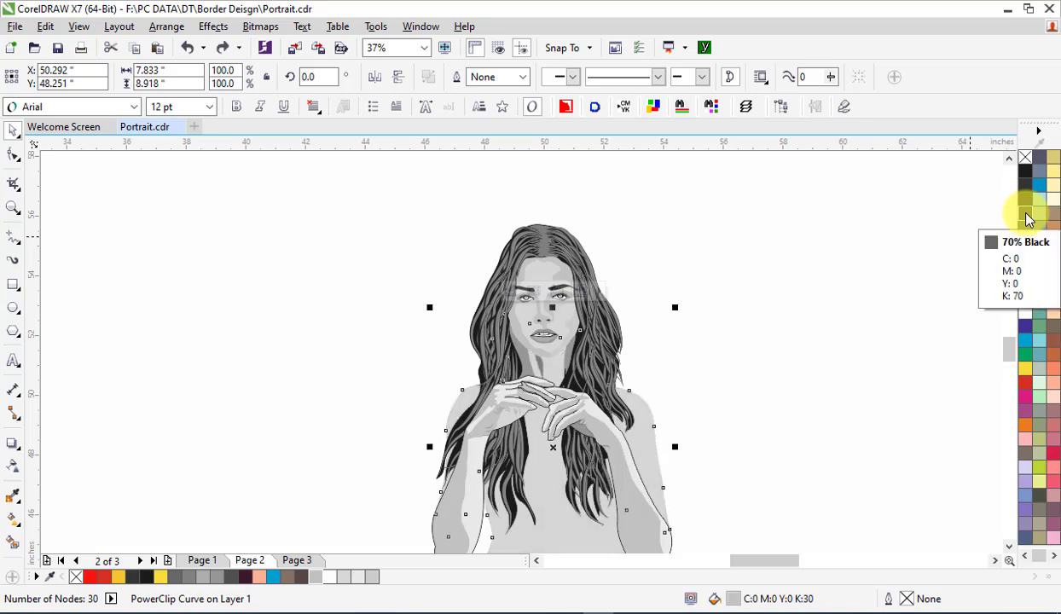
left_click(694, 342)
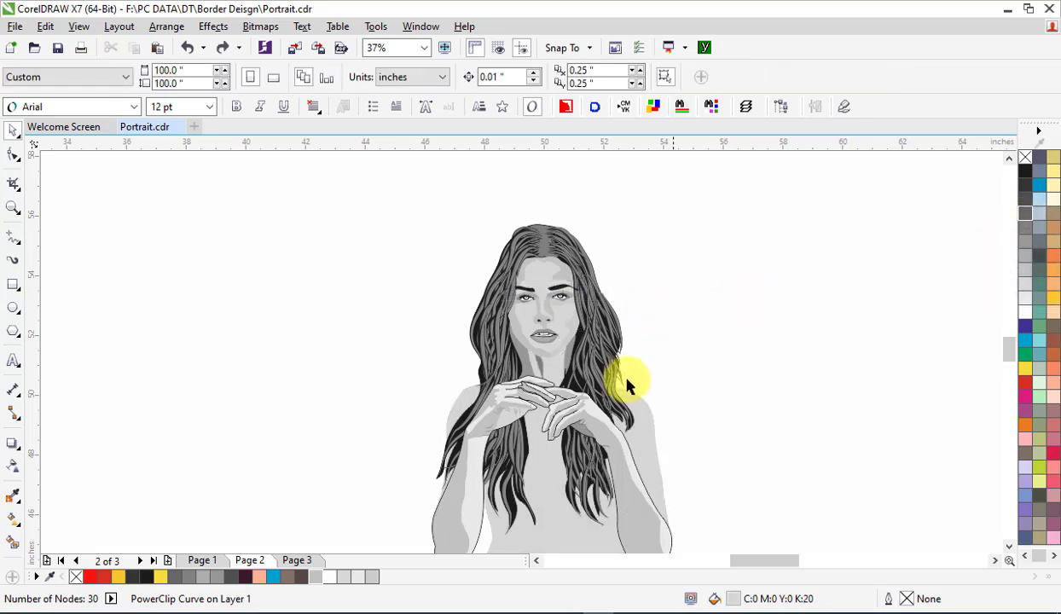
Compare the face with the photo on Page 1, try a white fill on the face shape and undo it.
left_click(517, 335)
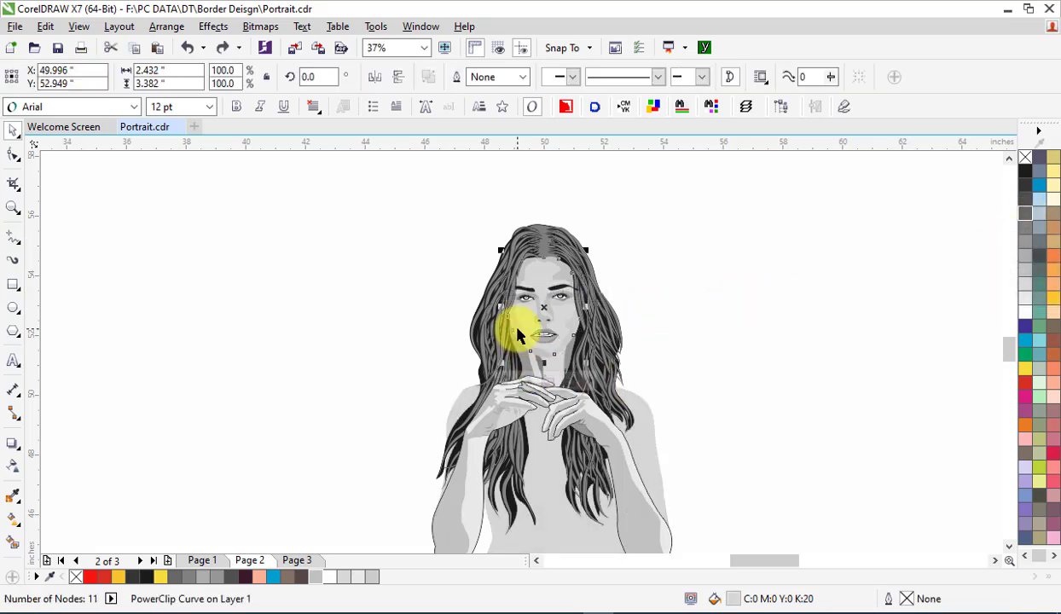
left_click(725, 320)
key("Page_Up")
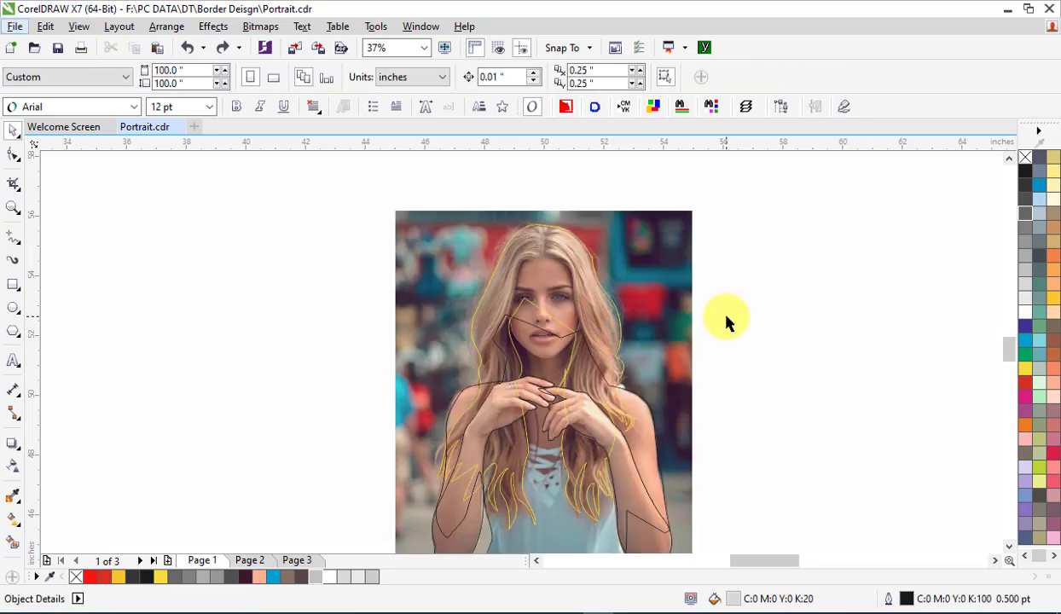
key("Page_Down")
left_click(550, 280)
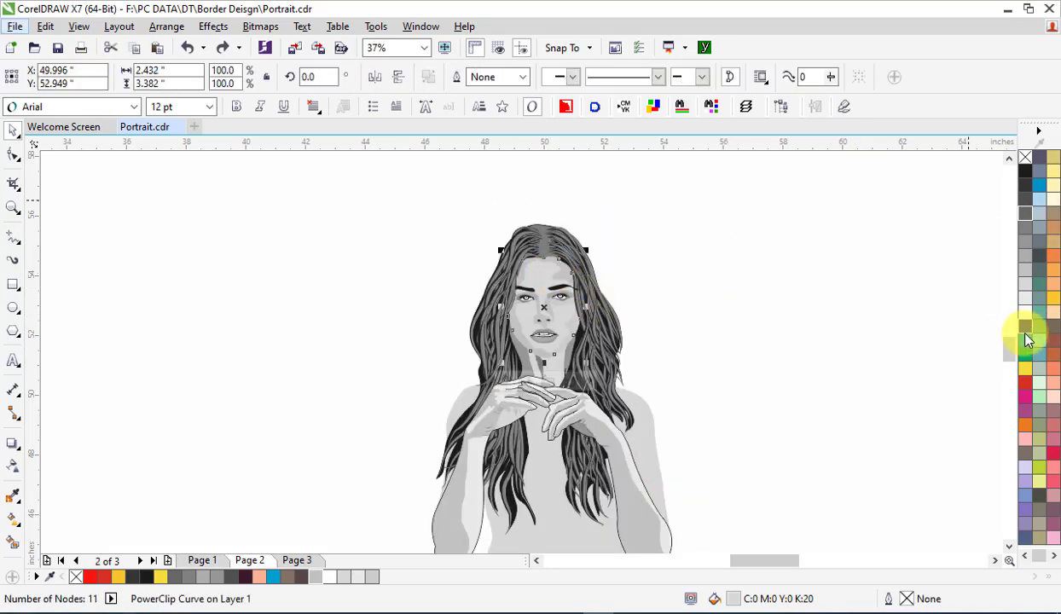
left_click(1026, 314)
left_click(748, 303)
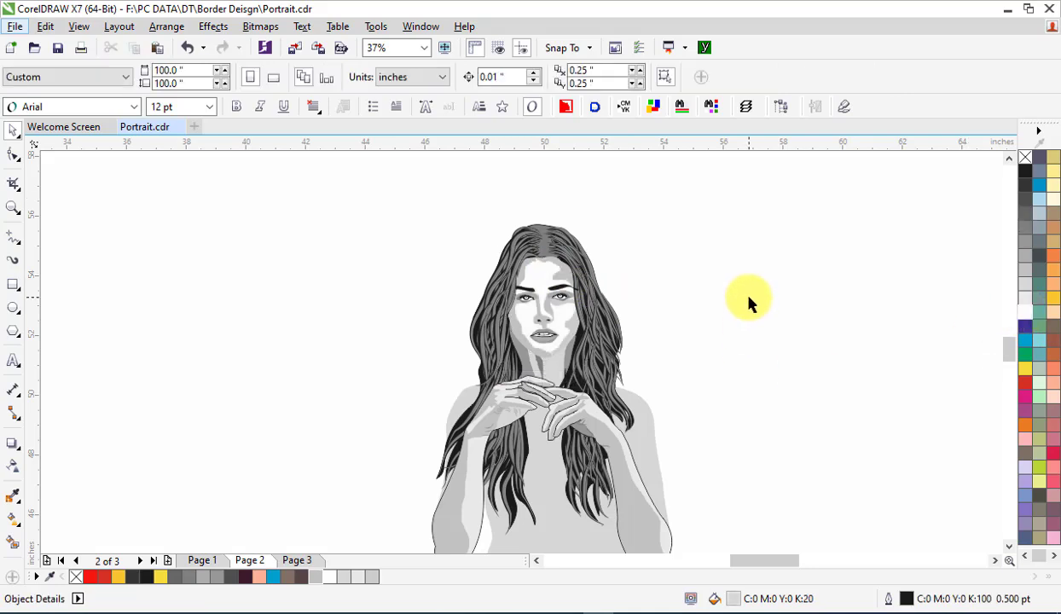
key("F2")
left_click_drag(407, 217, 716, 452)
key("ctrl+z")
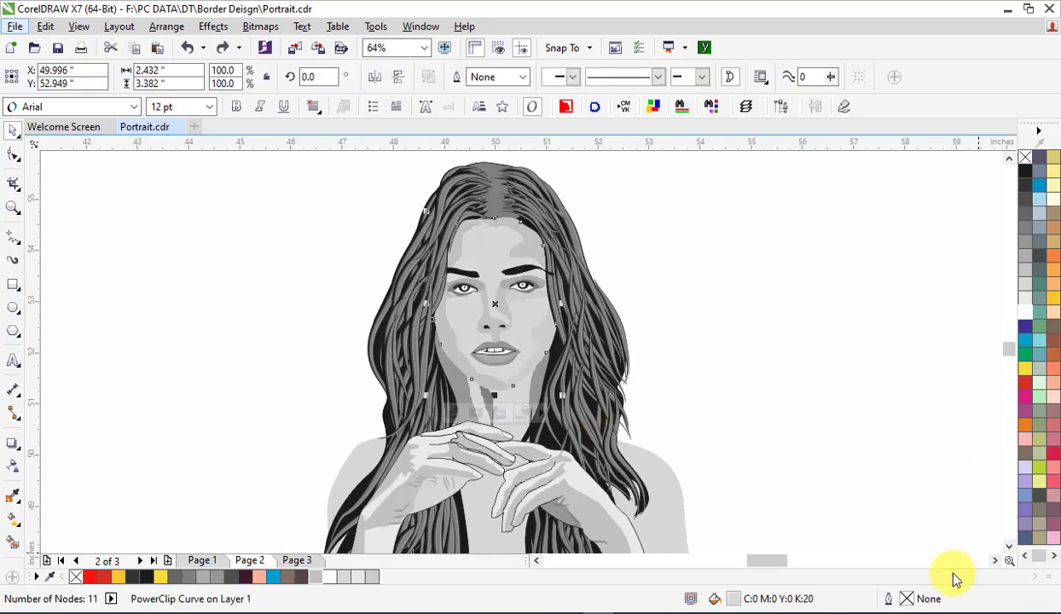
Lighten the face shape's uniform fill on Page 2 to 15% black in CMYK.
double_click(732, 599)
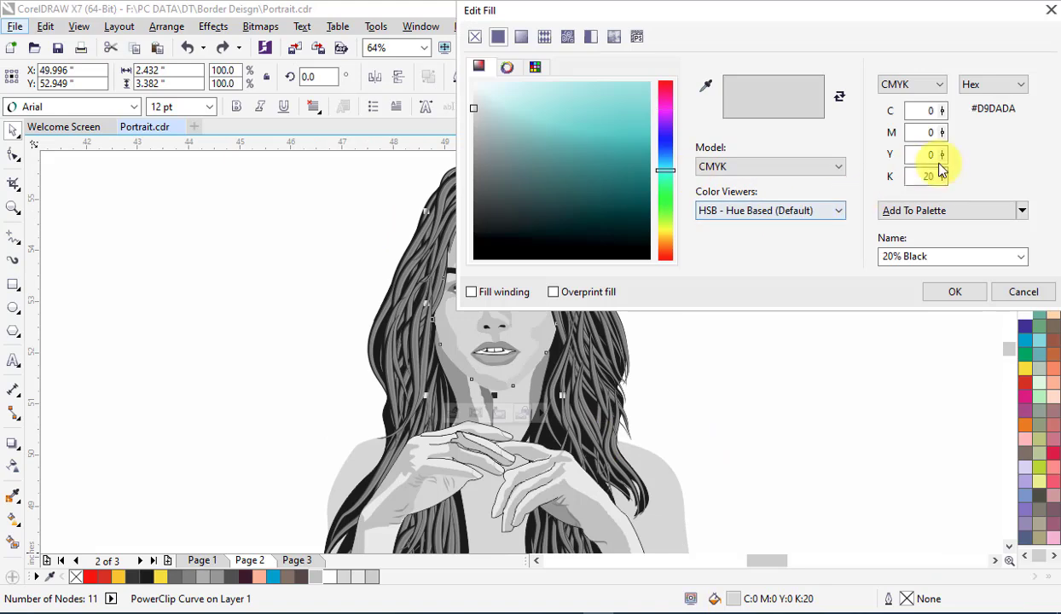
type("10")
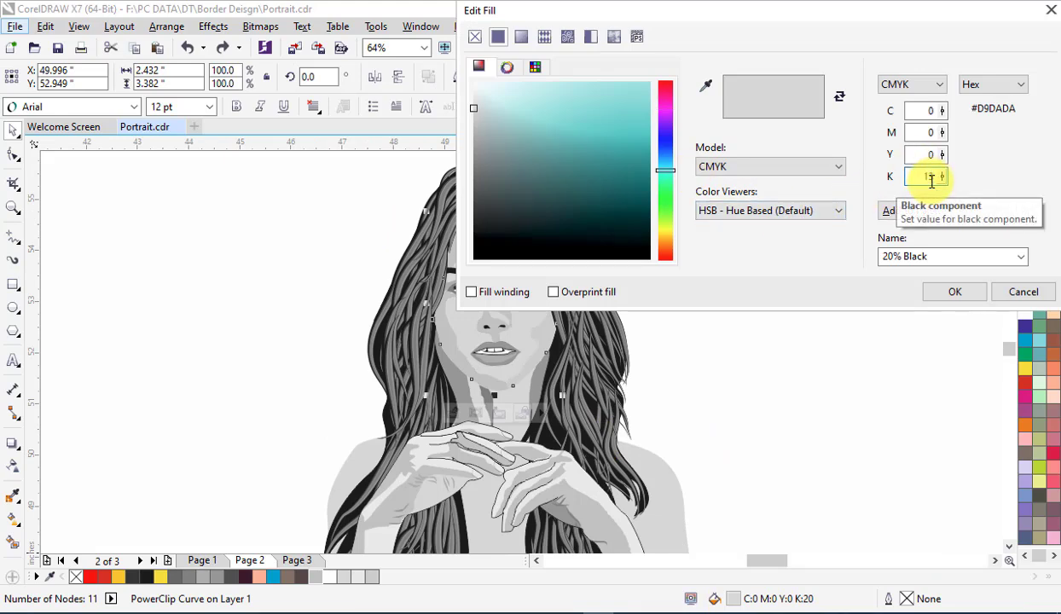
key("shift+Tab")
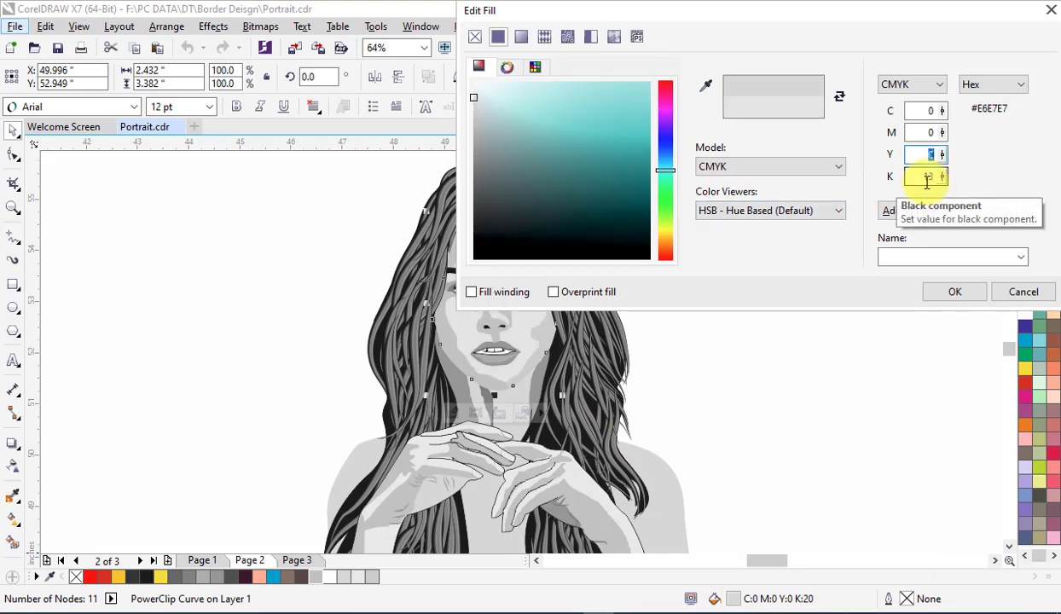
left_click(936, 175)
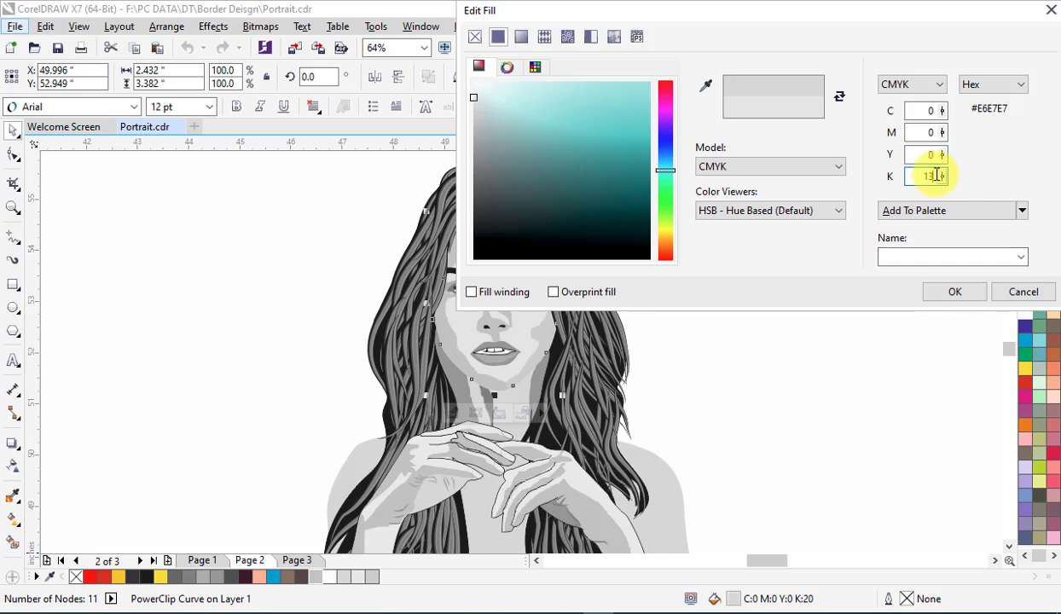
type("15")
key("Return")
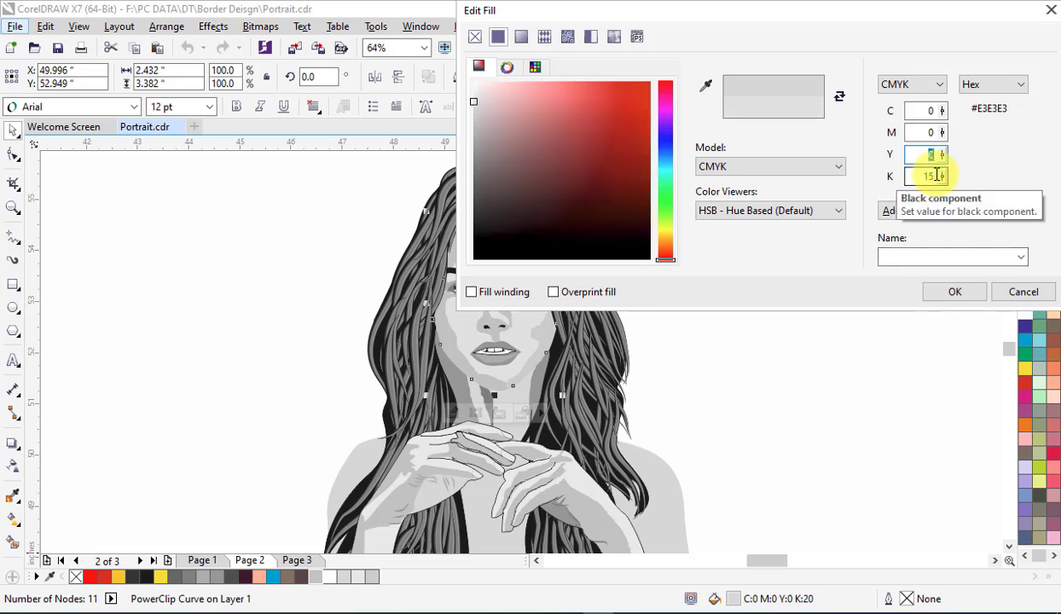
left_click(770, 256)
Compare the shaded portrait on Page 2 with the photo on Page 1, then examine the face, neck and hands up close.
scroll(725, 282, "down", 2)
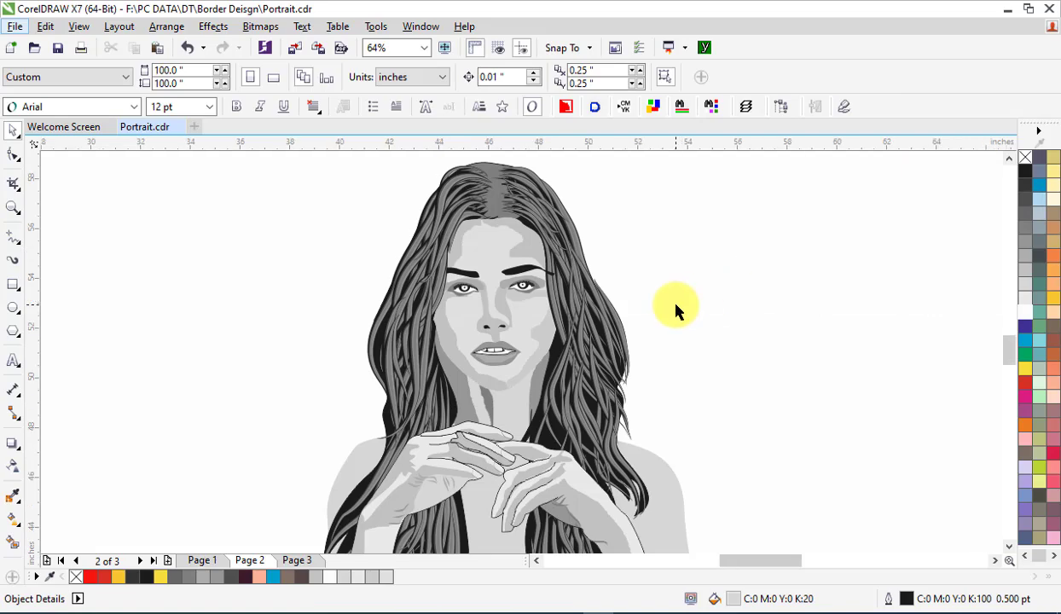
scroll(747, 565, "up", 1)
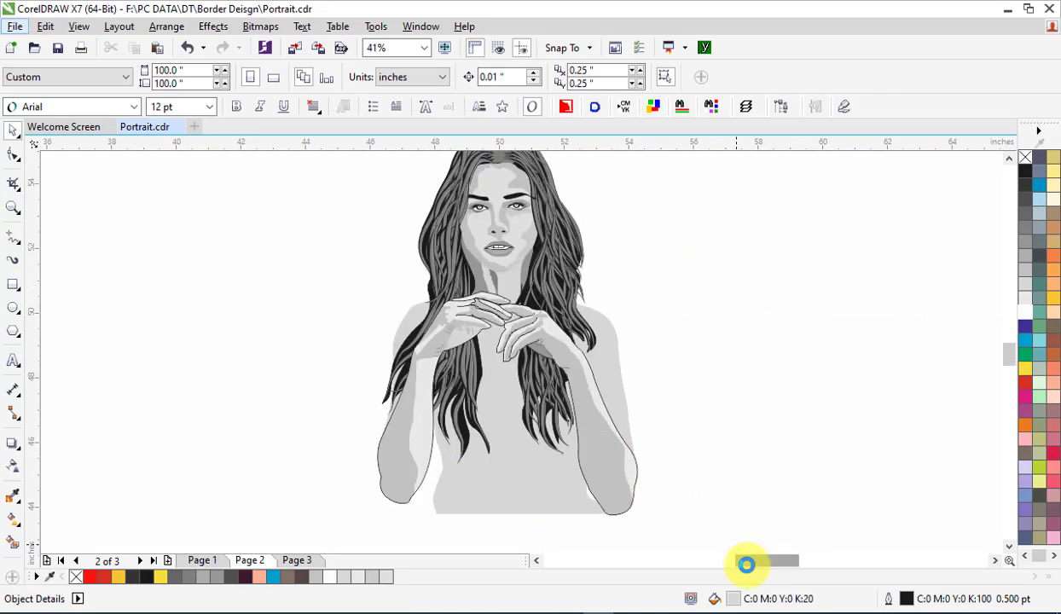
key("Page_Up")
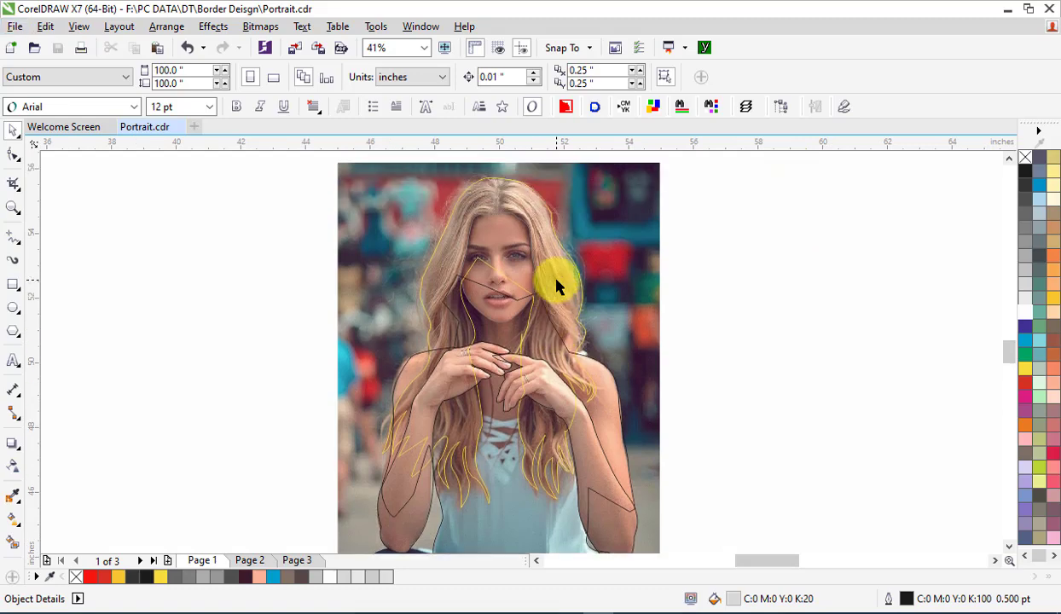
key("Page_Up")
key("Escape")
key("Page_Down")
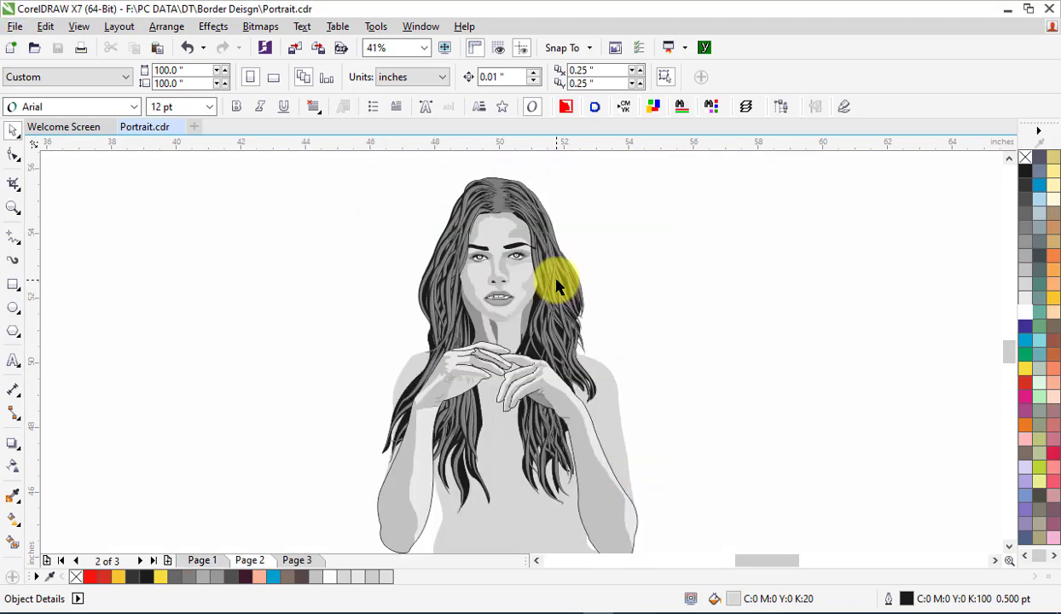
key("F4")
key("F2")
left_click_drag(419, 161, 633, 451)
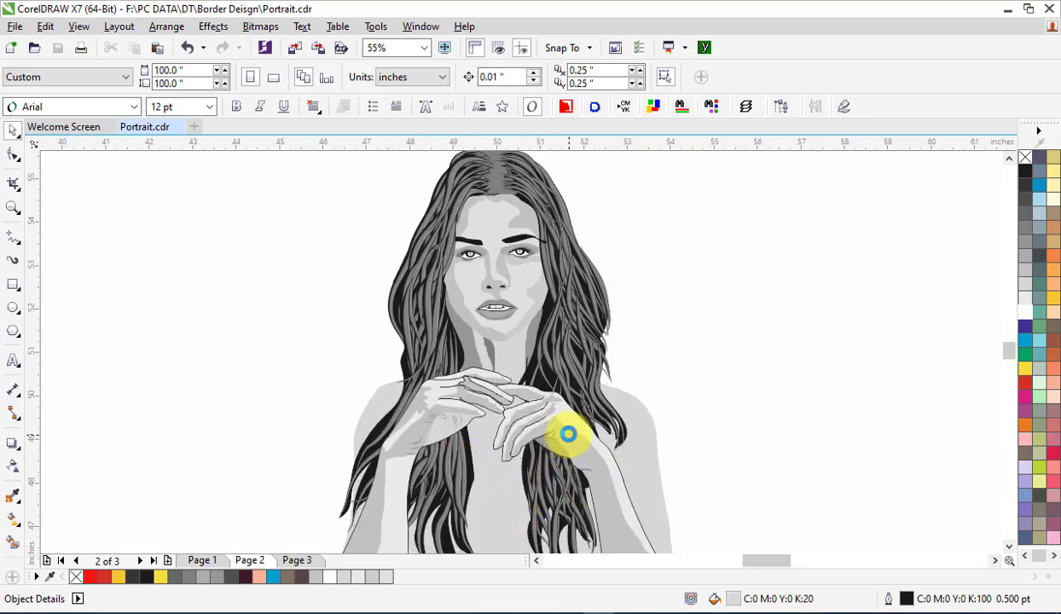
scroll(550, 418, "down", 1)
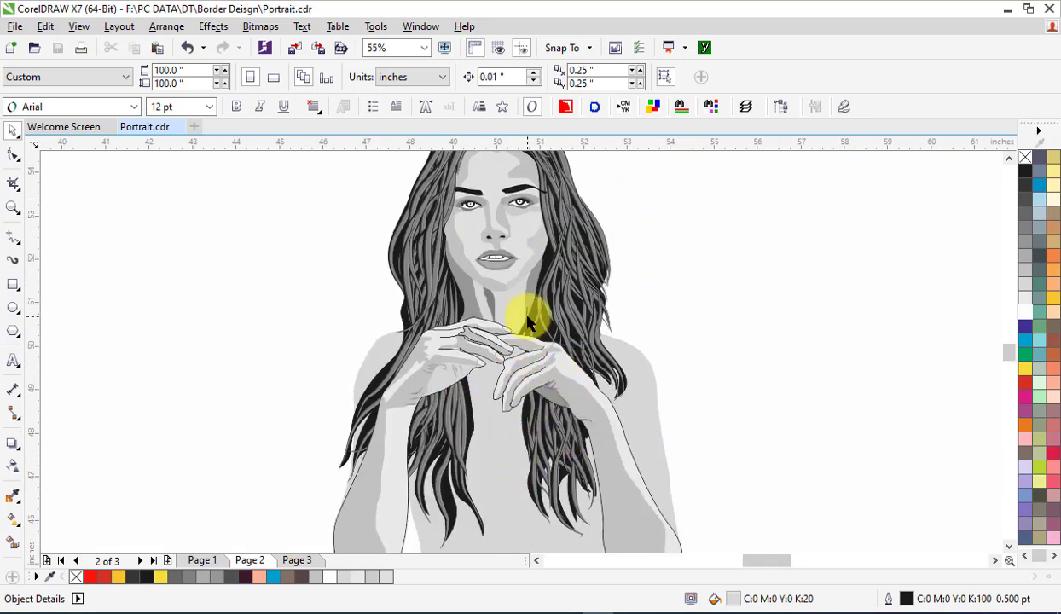
Remove the fill from the grouped curve that outlines the crossed fingers below the neck.
left_click(490, 345, "ctrl")
left_click(1025, 157)
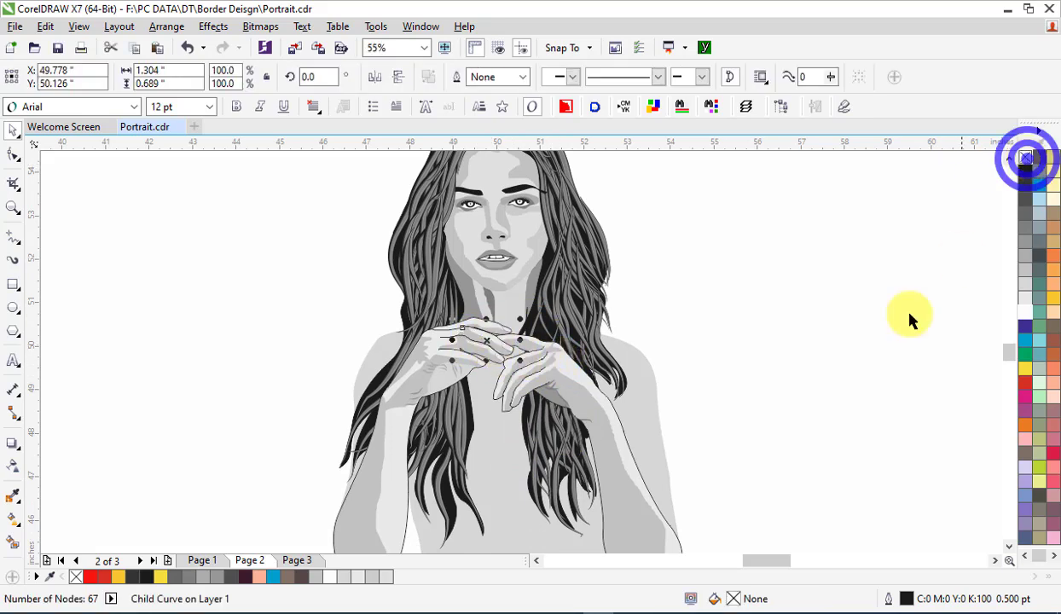
key("Escape")
scroll(566, 306, "up", 2)
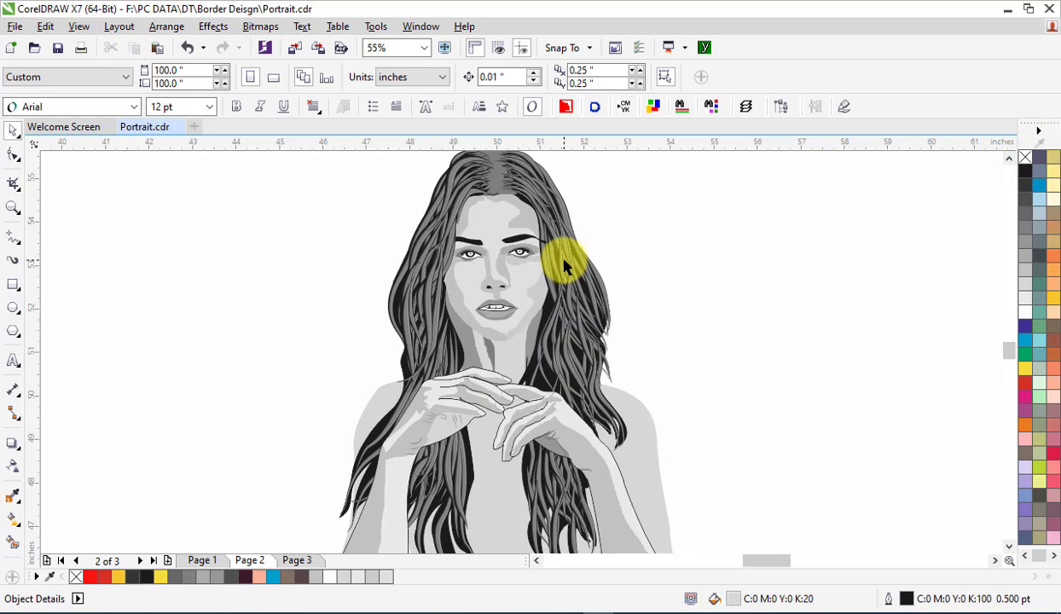
Preview the portrait on Page 2 in full screen to check the shading of the face, hair and hands.
left_click(561, 256)
scroll(563, 266, "down", 1)
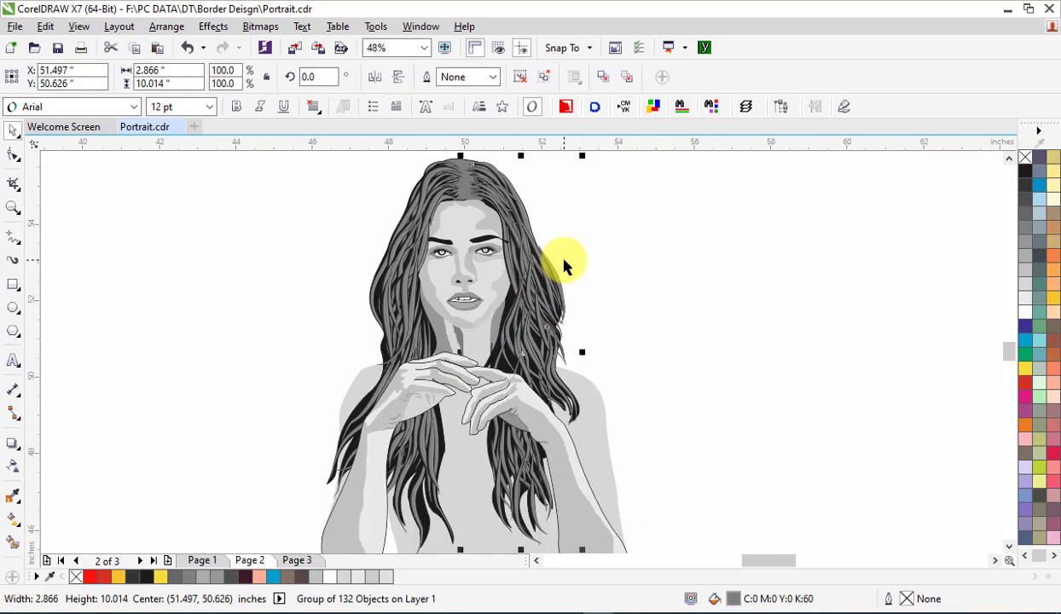
key("F9")
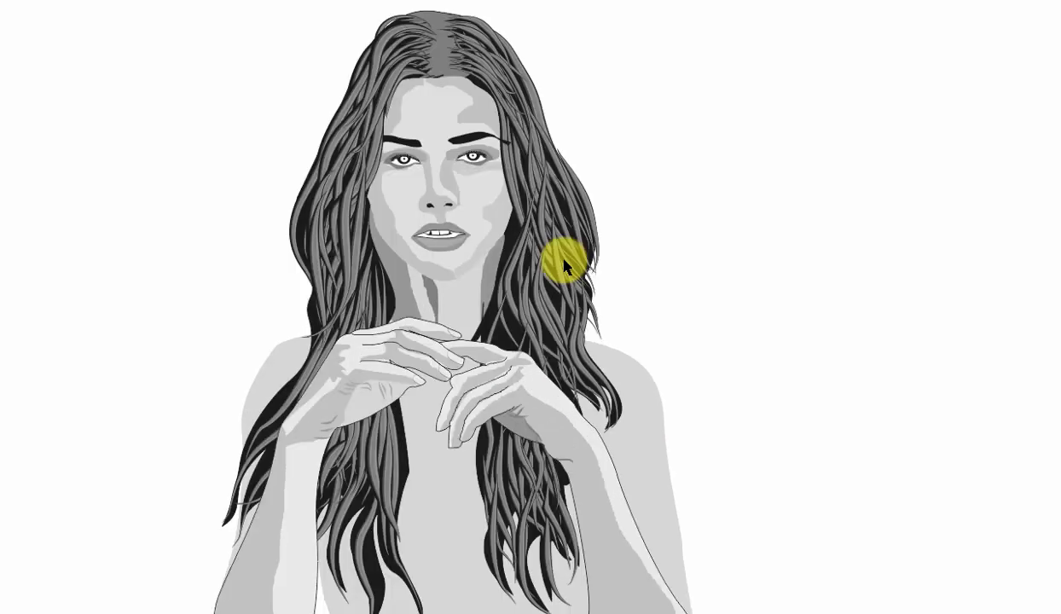